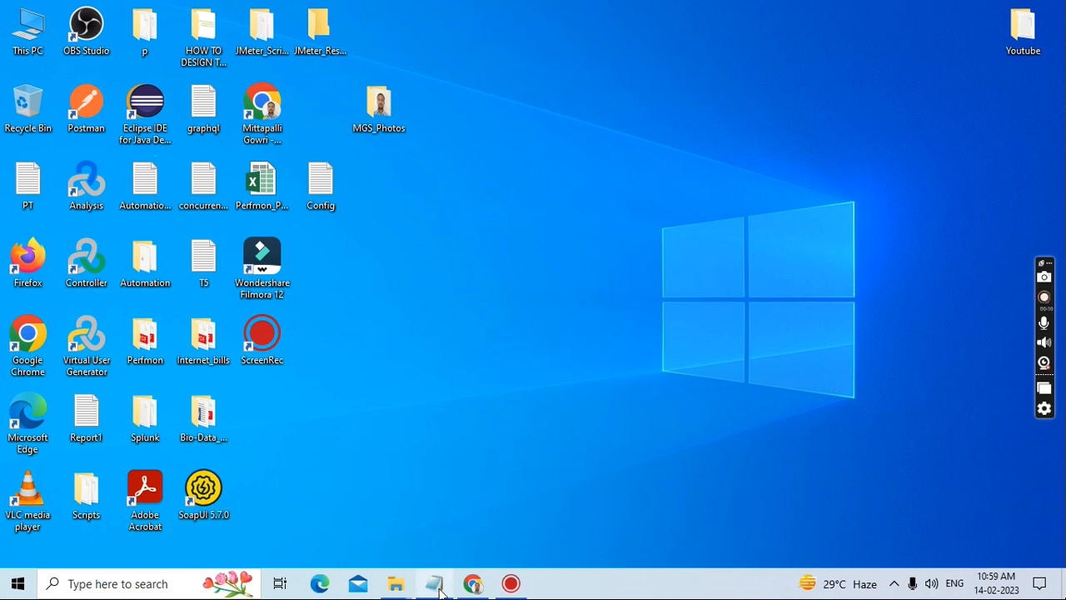
Bring up the open Notepad note about REST API requests in JMeter and maximize its window.
mouse_move(434, 583)
left_click(408, 495)
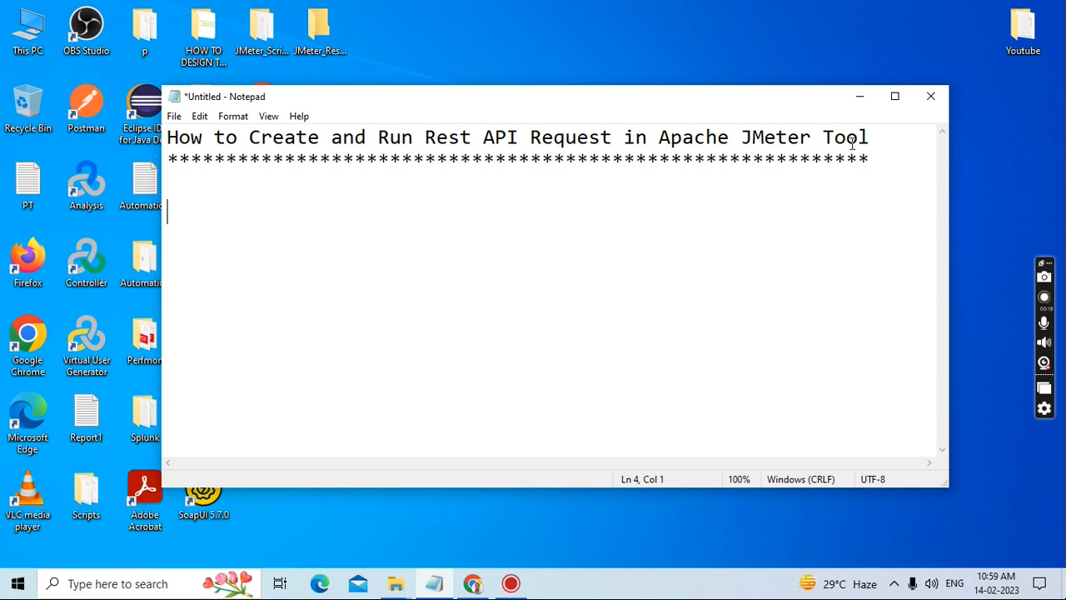
left_click(897, 98)
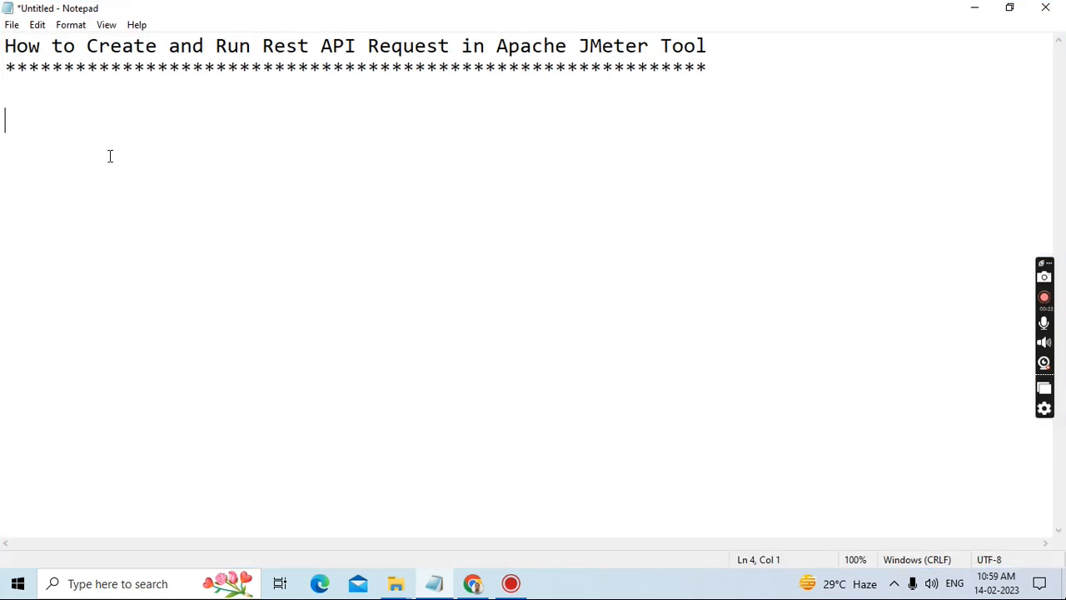
Write the line "step1: create the Jmeter api request (Get,Post,Put,delete)" below the note's heading.
type("step1: cre")
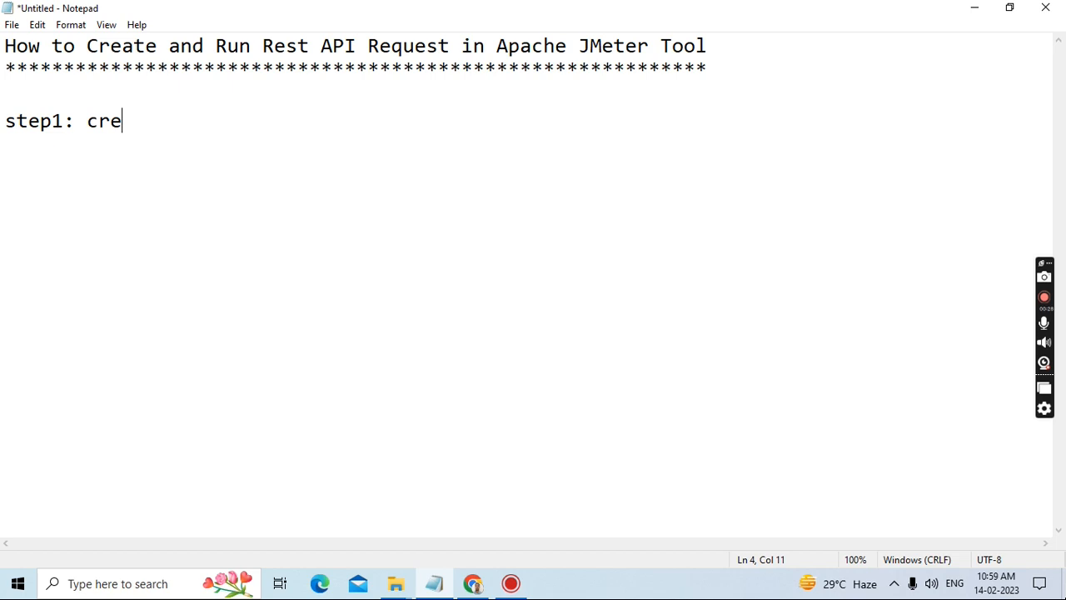
type("ate the ")
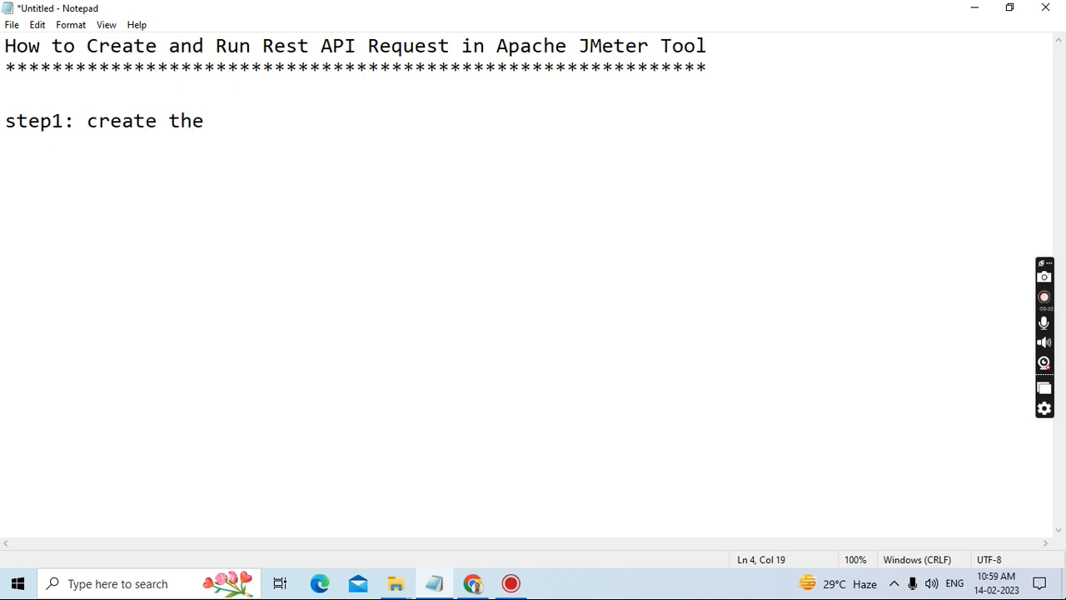
type("J")
type("met")
key("BackSpace")
type("eter api ")
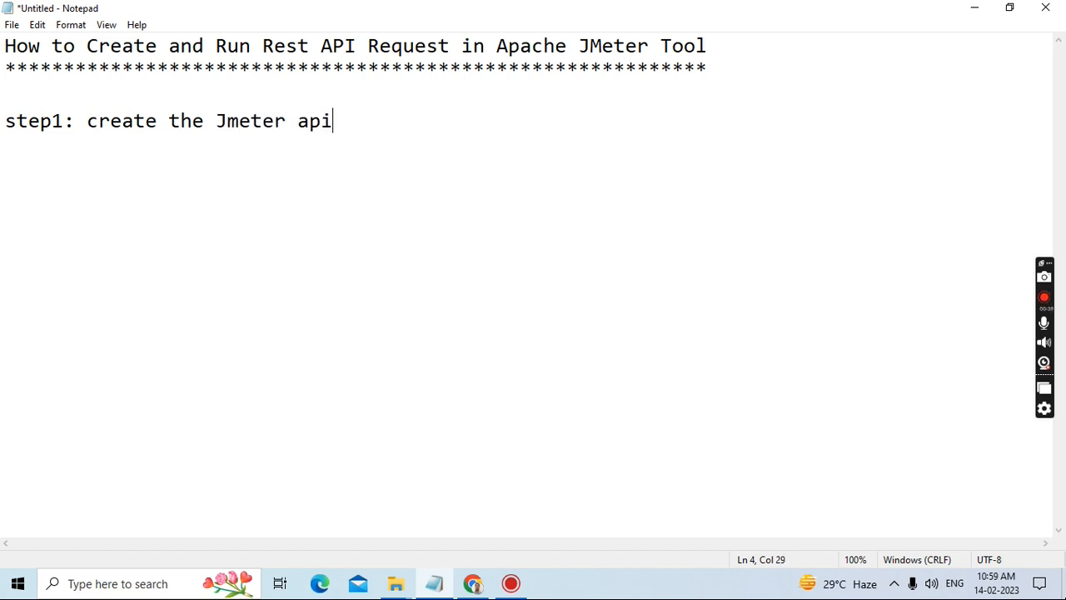
type("request ")
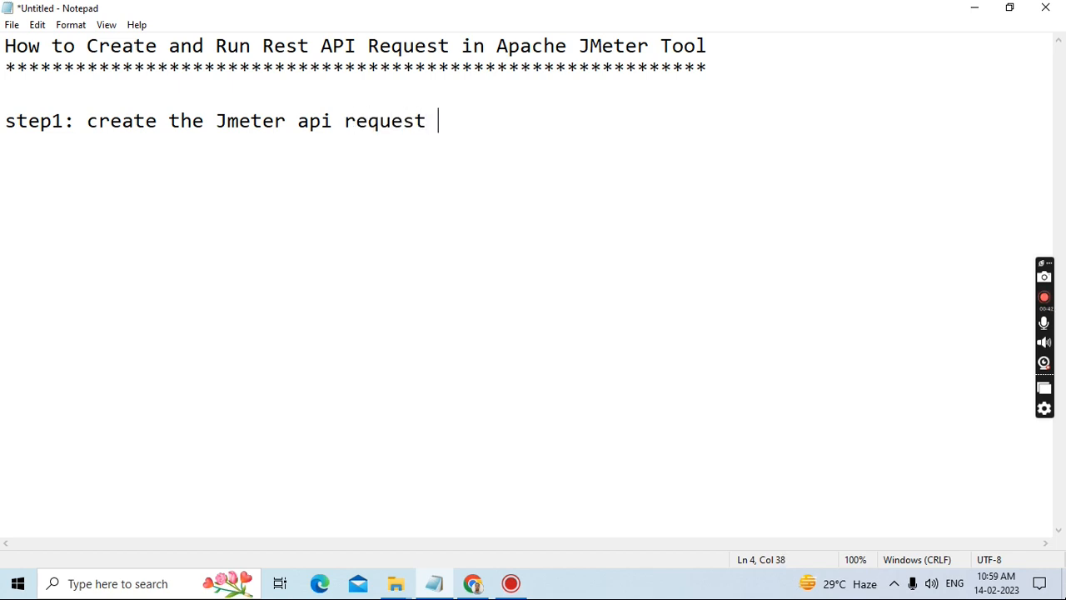
type("*")
key("BackSpace")
type("(Get")
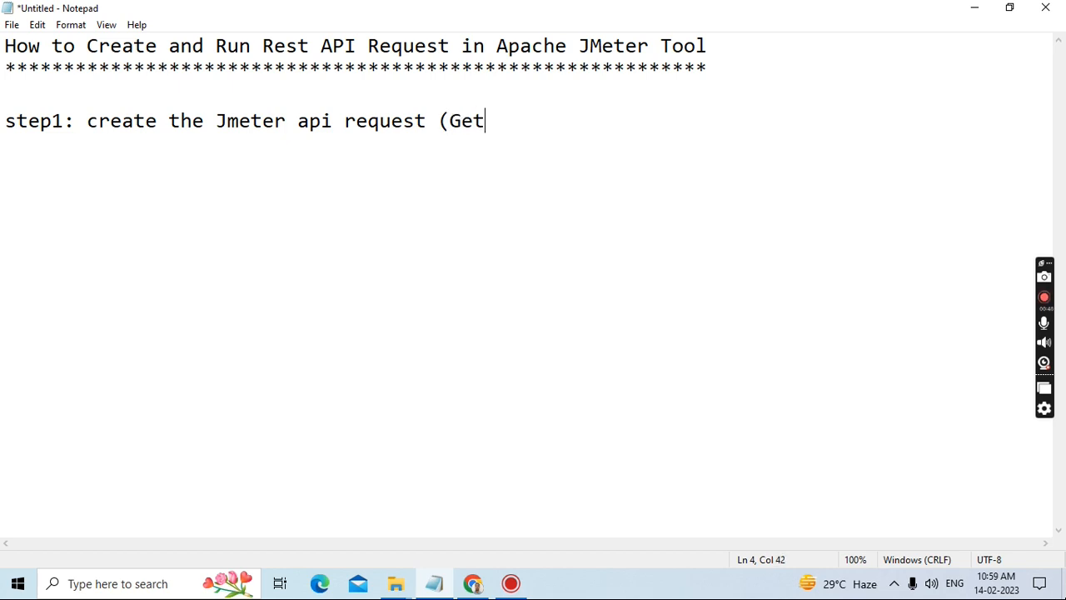
type(",Post,P")
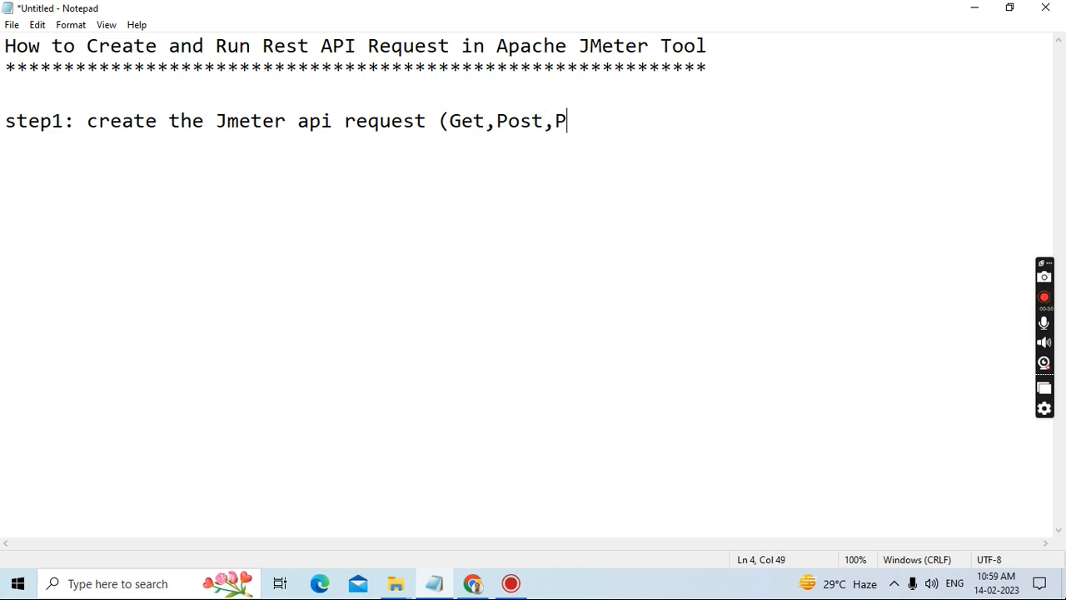
type("ut,delete")
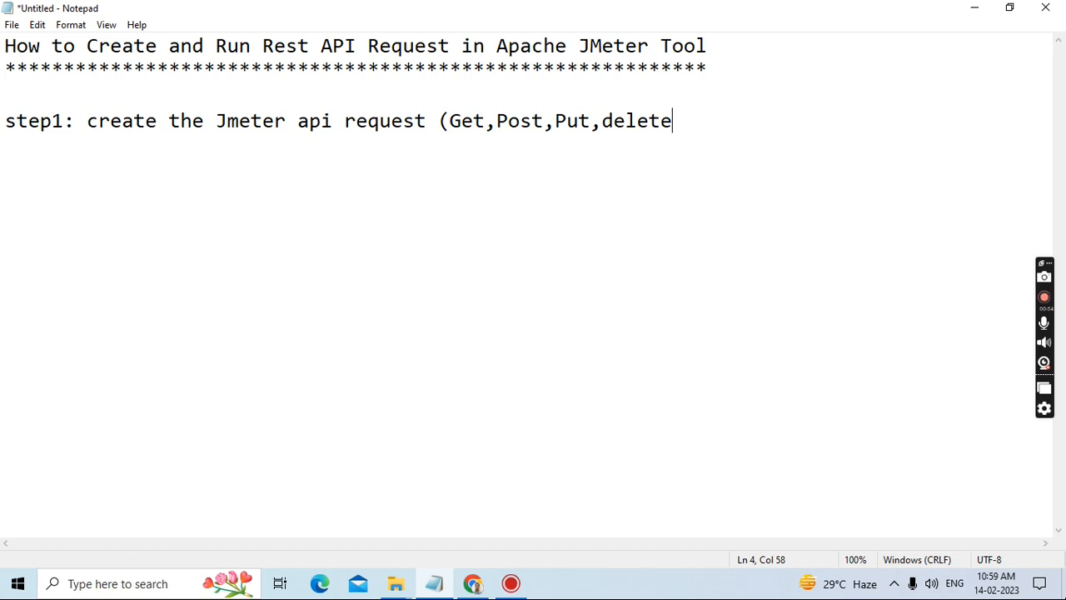
type(")")
Switch to File Explorer, maximize it, and open the bin folder in E:\apache-jmeter-5.4.1\apache-jmeter-5.4.1.
mouse_move(398, 588)
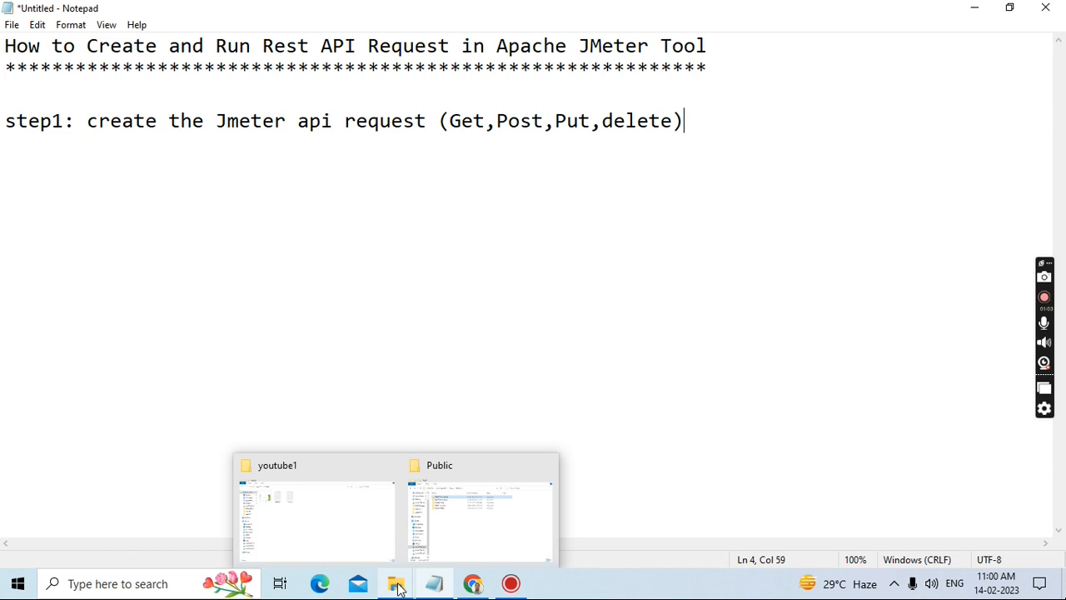
left_click(475, 537)
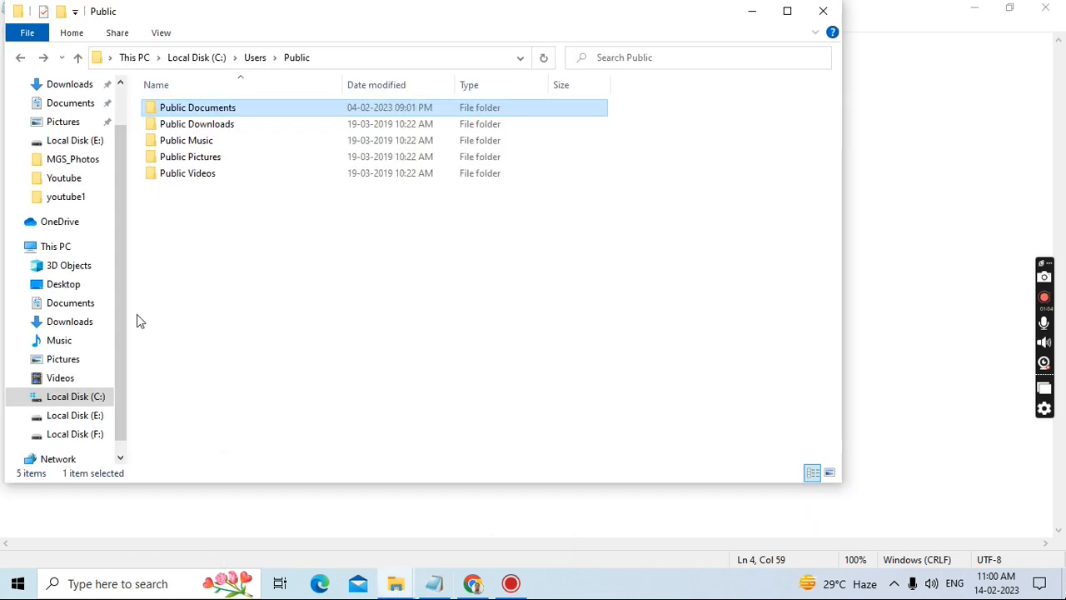
left_click(77, 416)
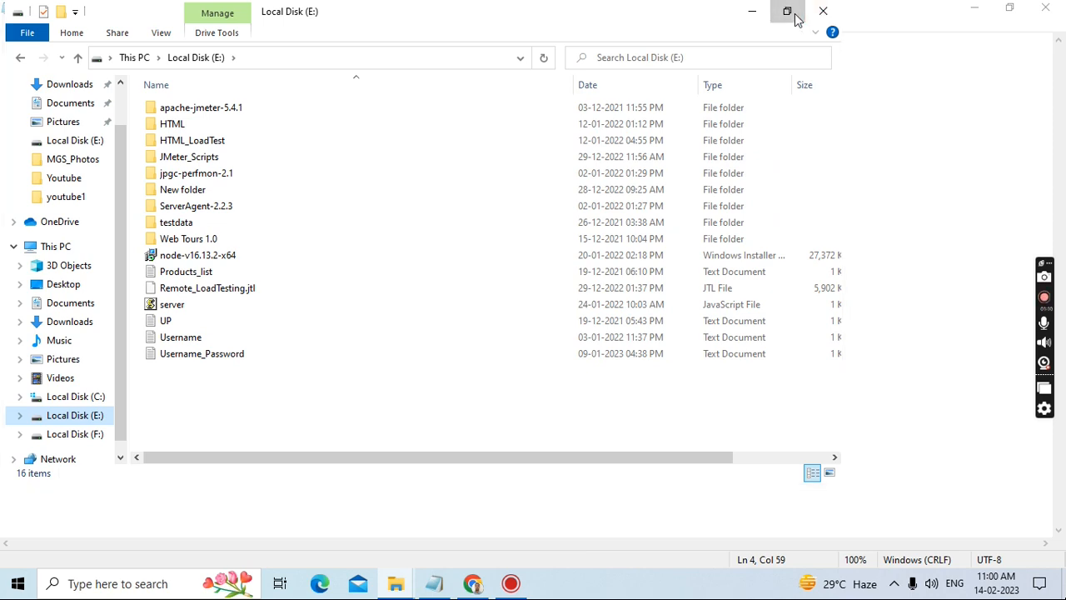
left_click(787, 11)
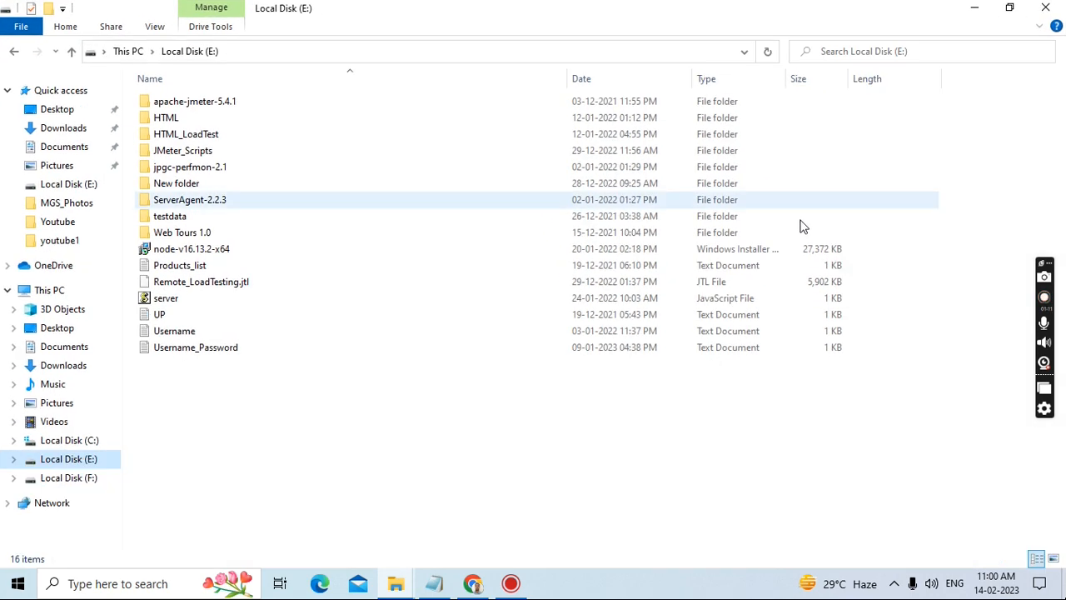
double_click(246, 101)
double_click(243, 101)
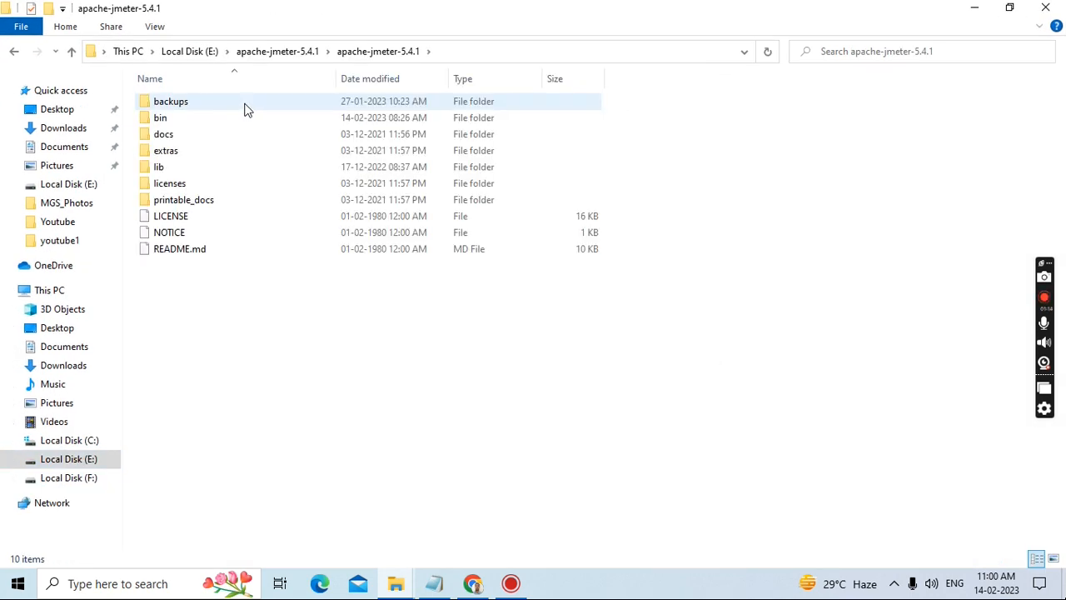
double_click(179, 117)
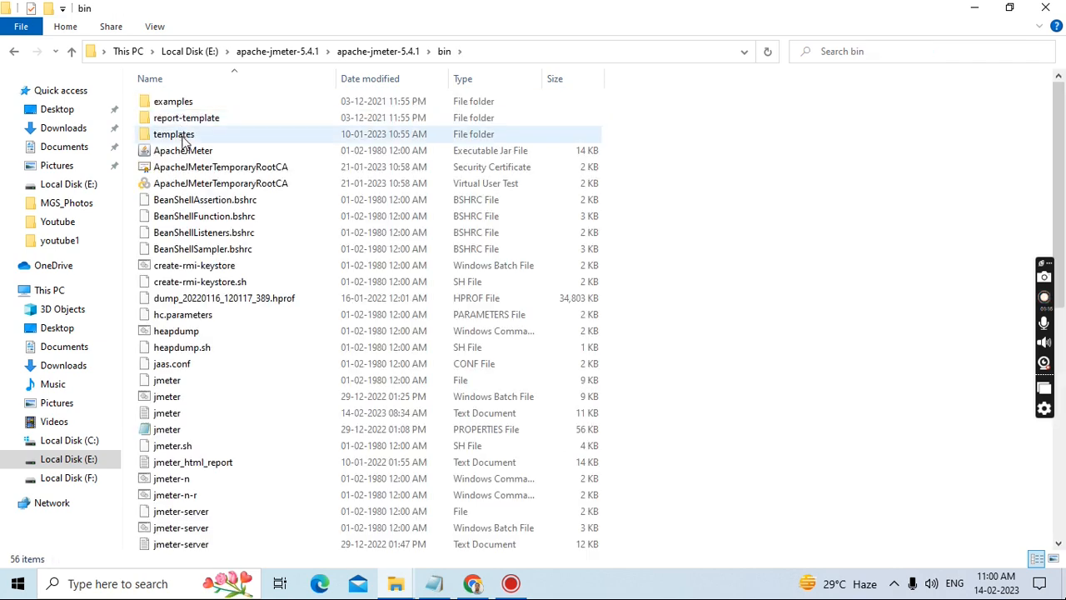
Launch JMeter from the ApacheJMeter executable jar file and maximize its window.
double_click(224, 152)
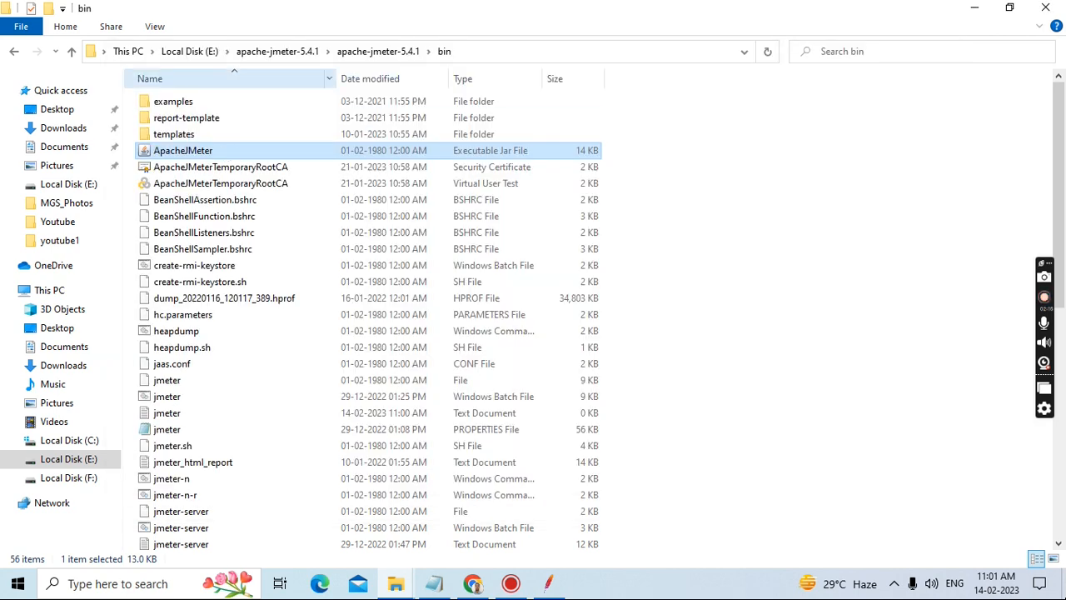
left_click(558, 590)
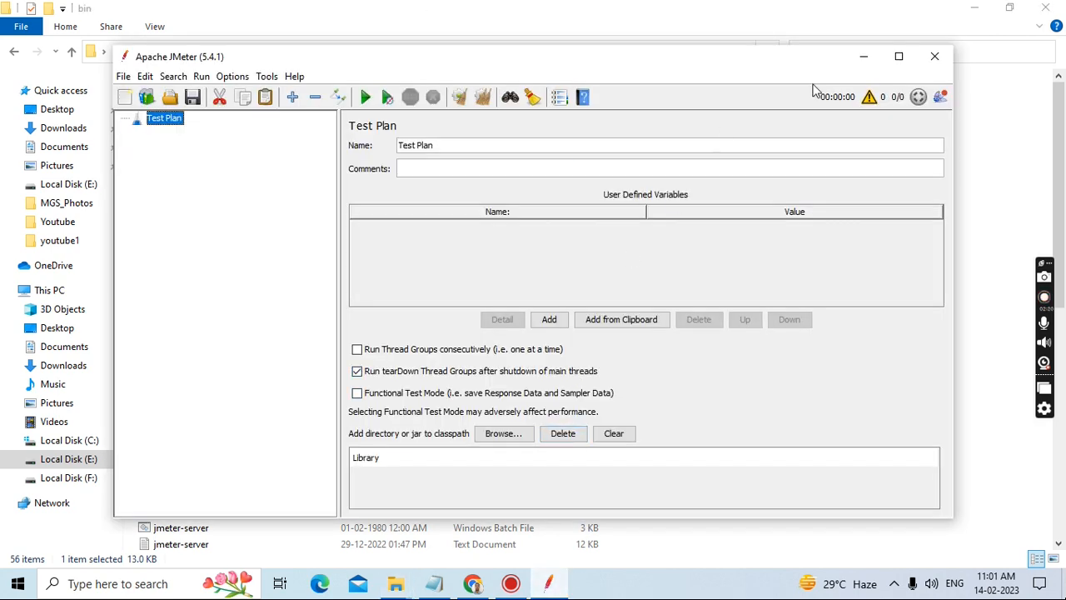
left_click(899, 56)
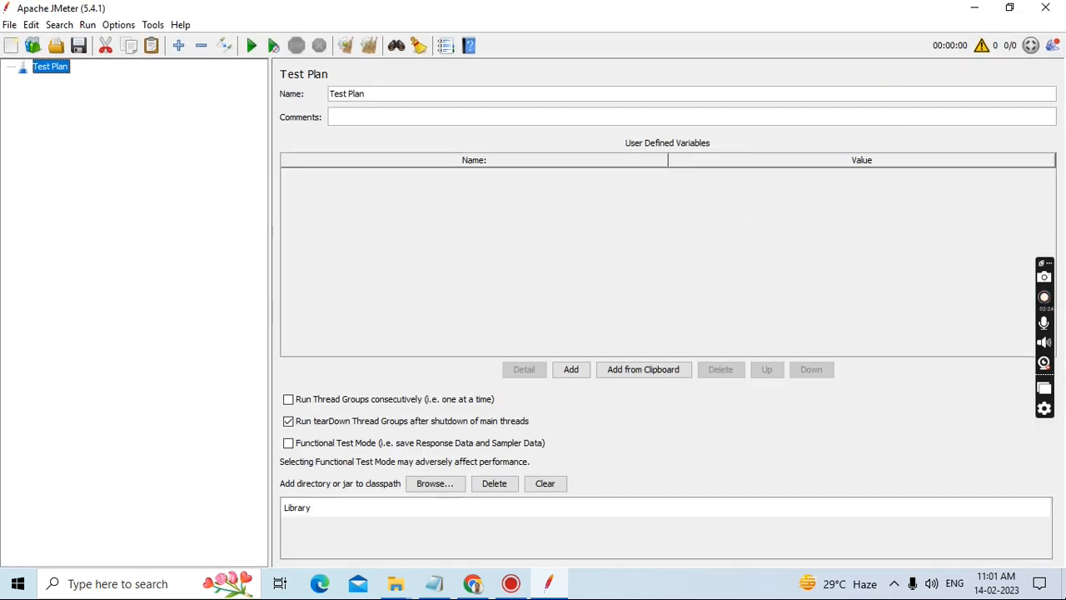
Add a Thread Group to the Test Plan.
right_click(52, 74)
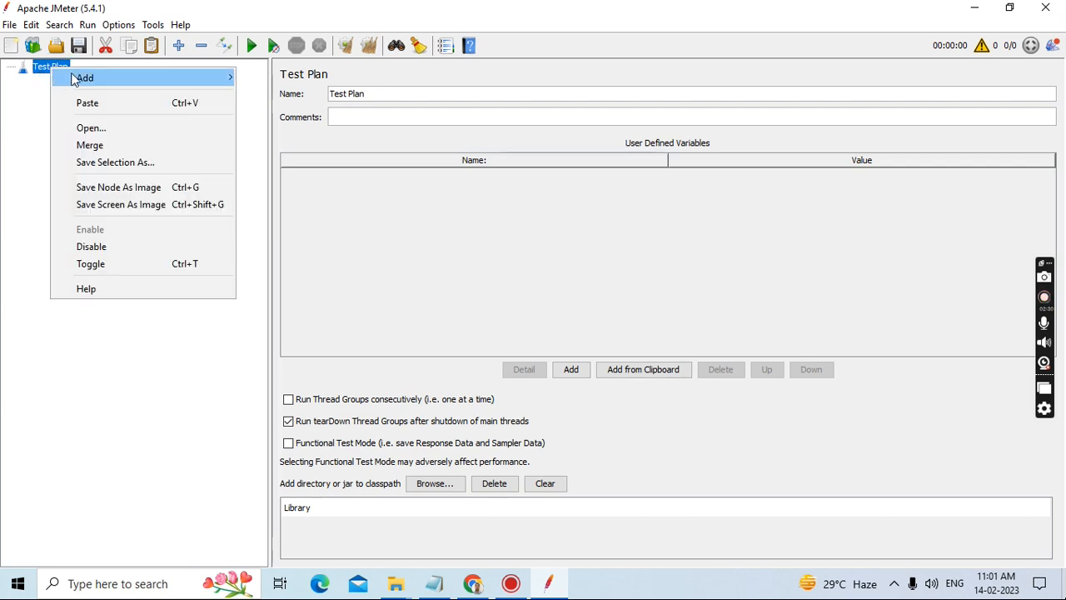
mouse_move(92, 80)
mouse_move(283, 78)
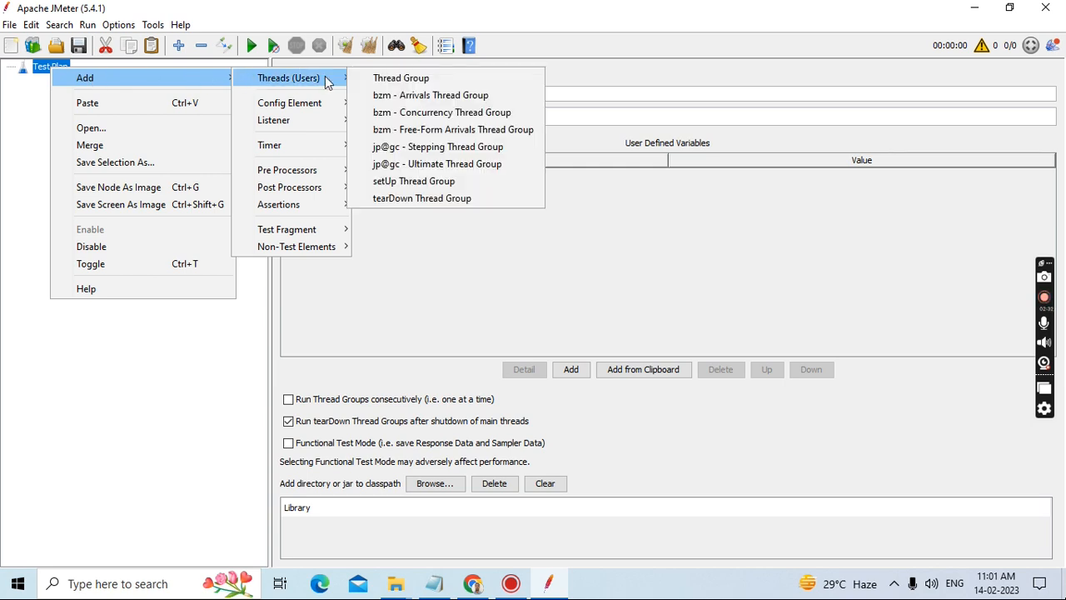
left_click(400, 77)
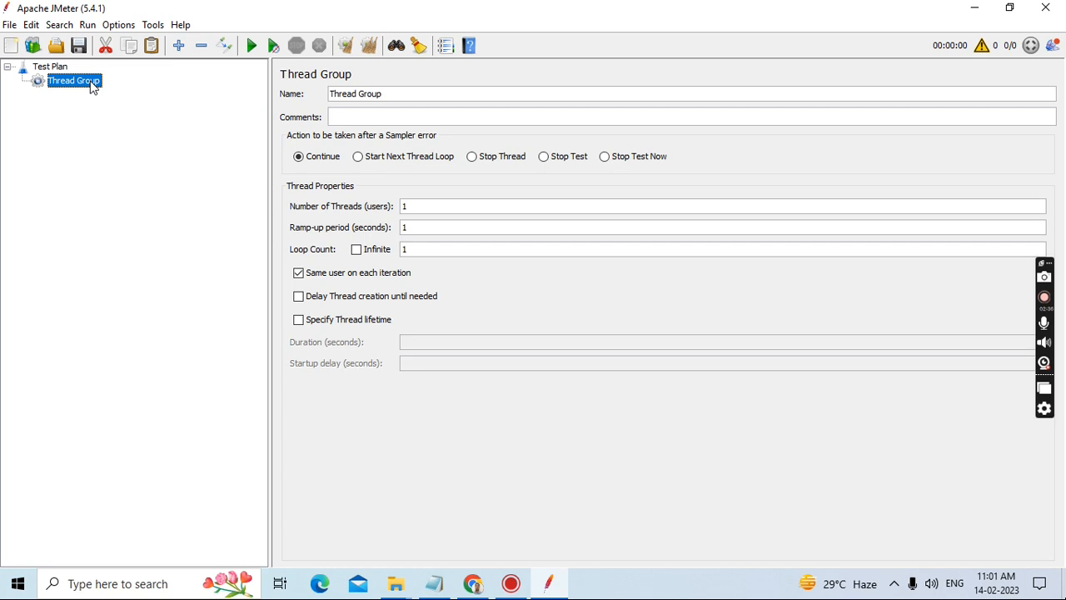
Add an HTTP Request sampler to the Thread Group.
right_click(94, 86)
mouse_move(150, 90)
mouse_move(337, 90)
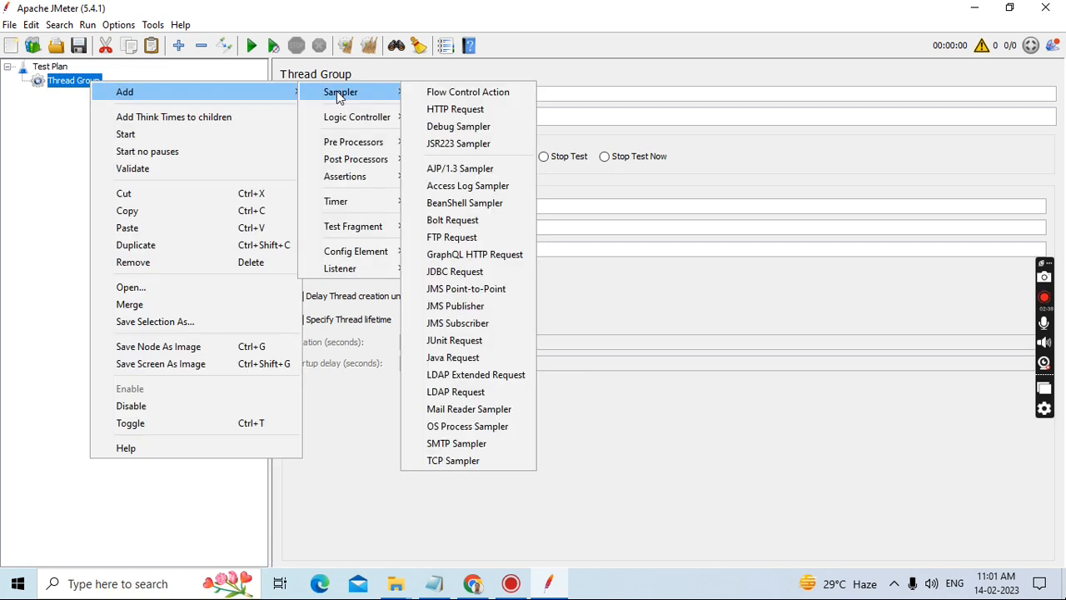
left_click(456, 109)
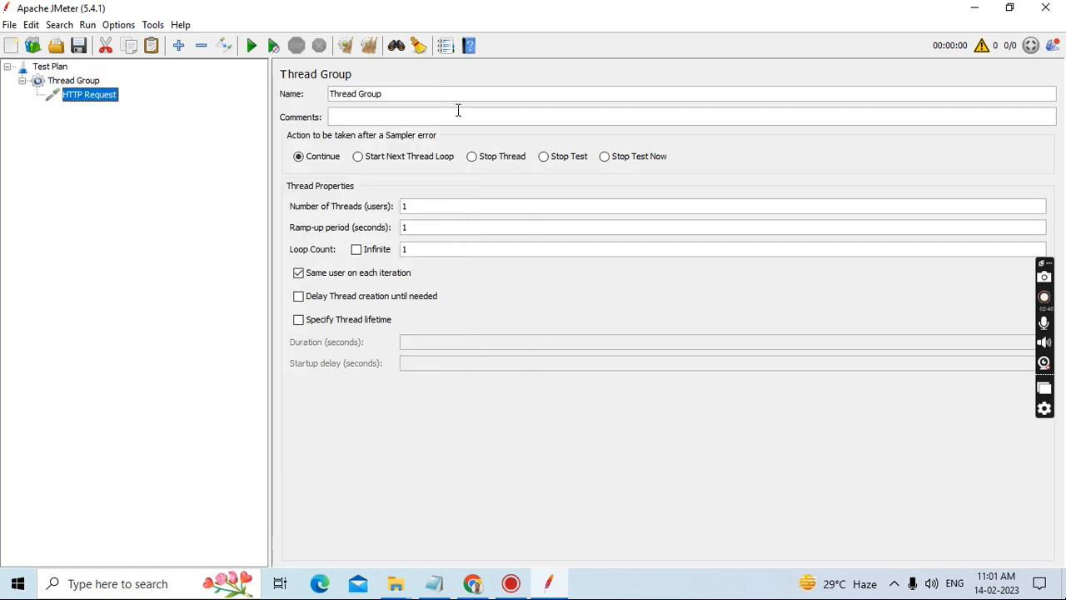
Add a View Results Tree listener to the Thread Group.
left_click(90, 83)
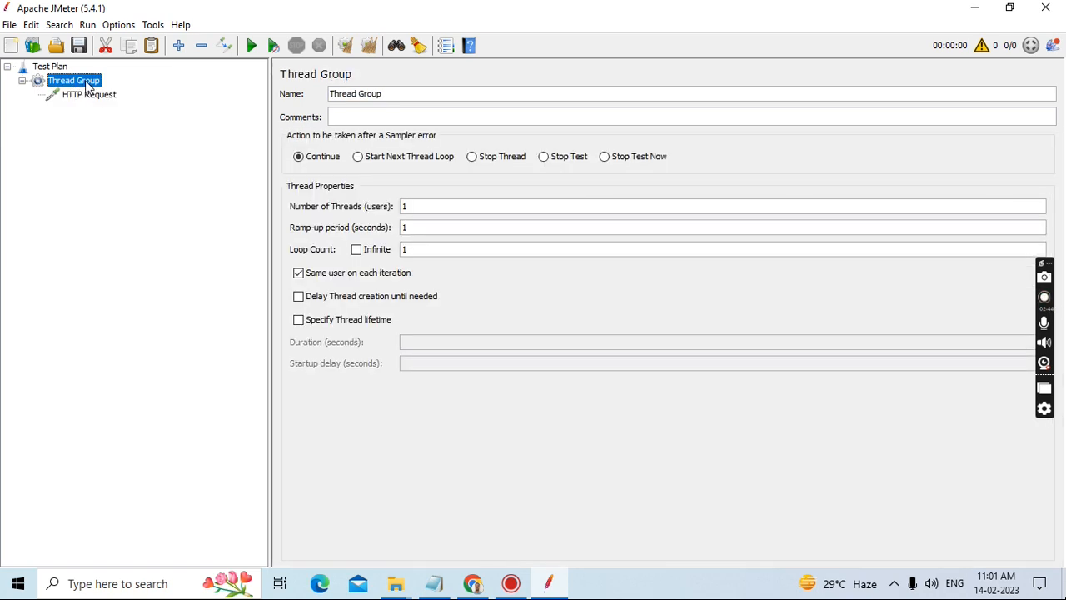
right_click(89, 87)
mouse_move(150, 90)
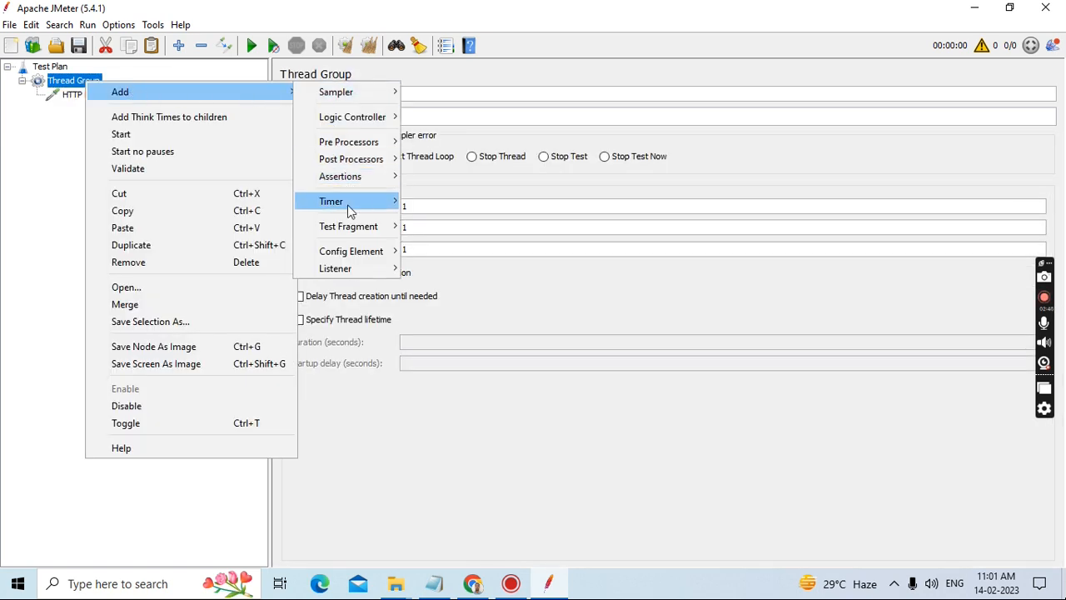
mouse_move(340, 268)
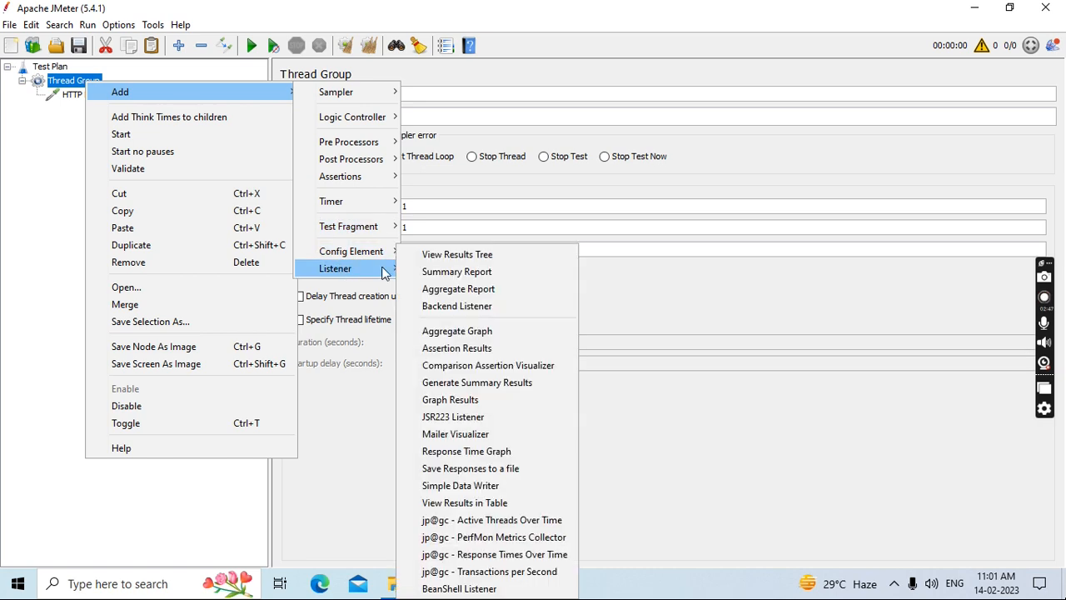
left_click(471, 258)
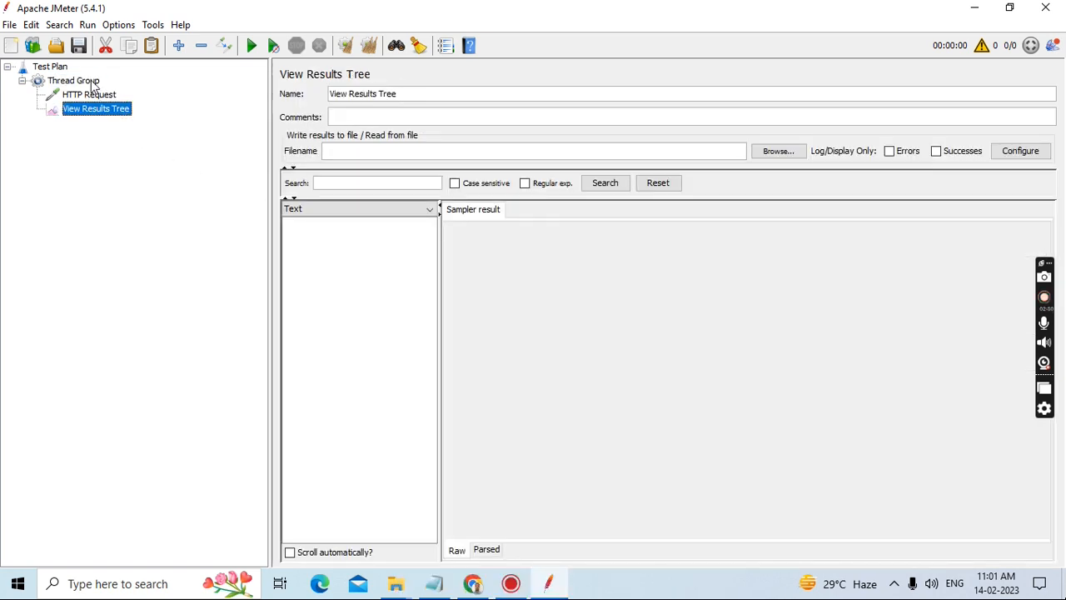
Add a View Results in Table listener to the Thread Group.
left_click(93, 84)
right_click(94, 83)
mouse_move(118, 92)
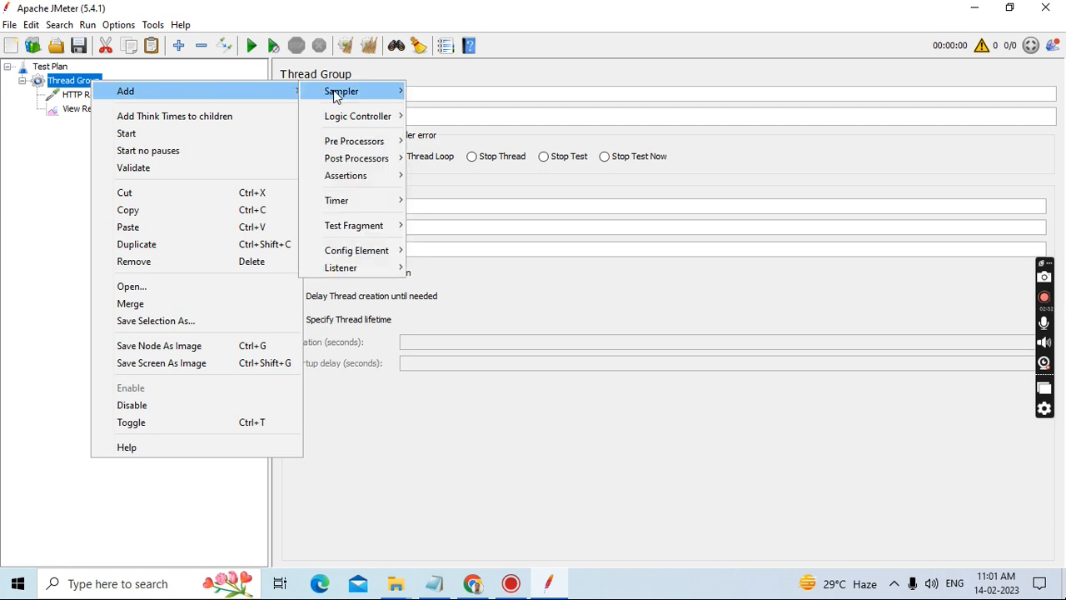
mouse_move(340, 267)
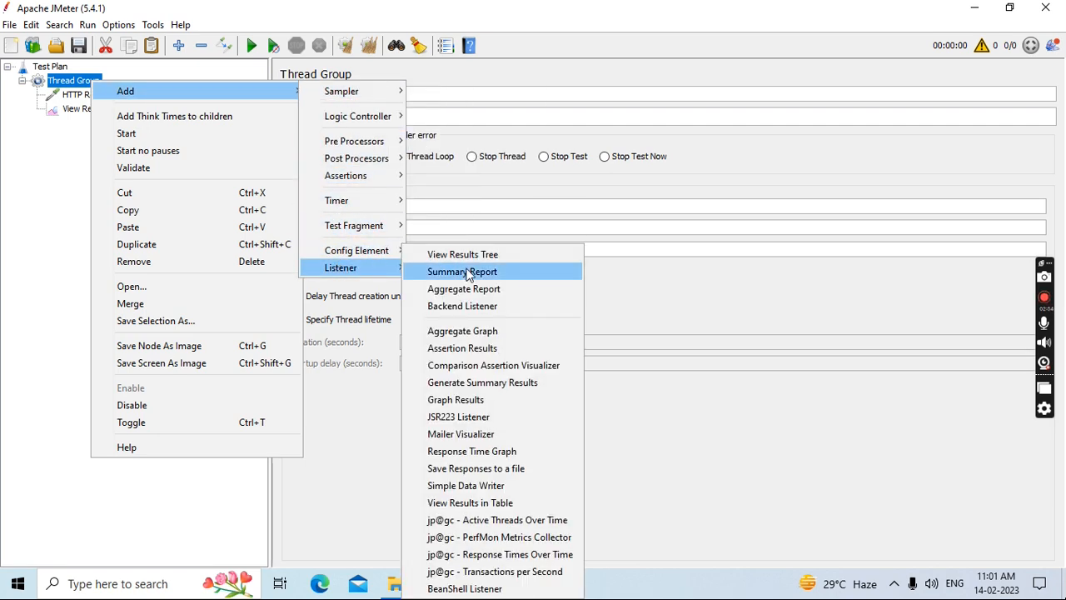
left_click(476, 503)
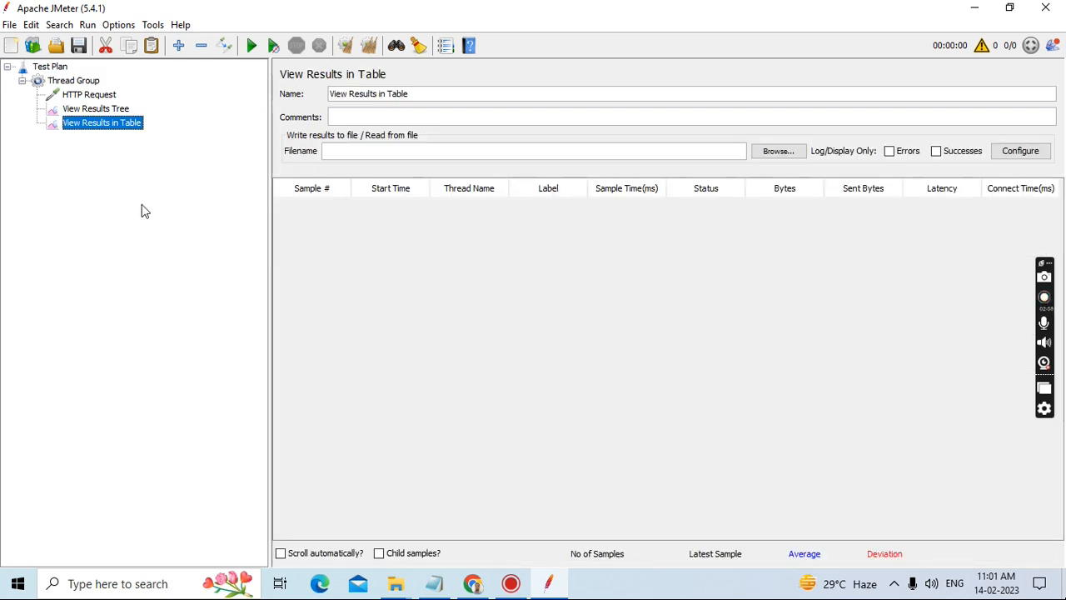
Start saving the test plan and choose the JMeter_Scripts folder on Local Disk (E:) as the destination.
left_click(79, 45)
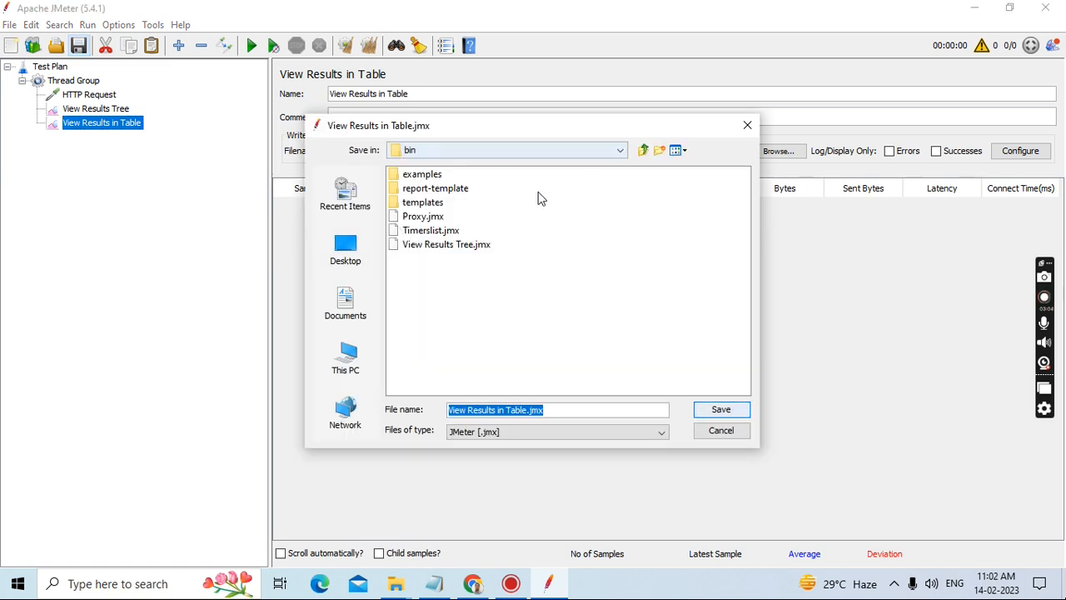
left_click(622, 157)
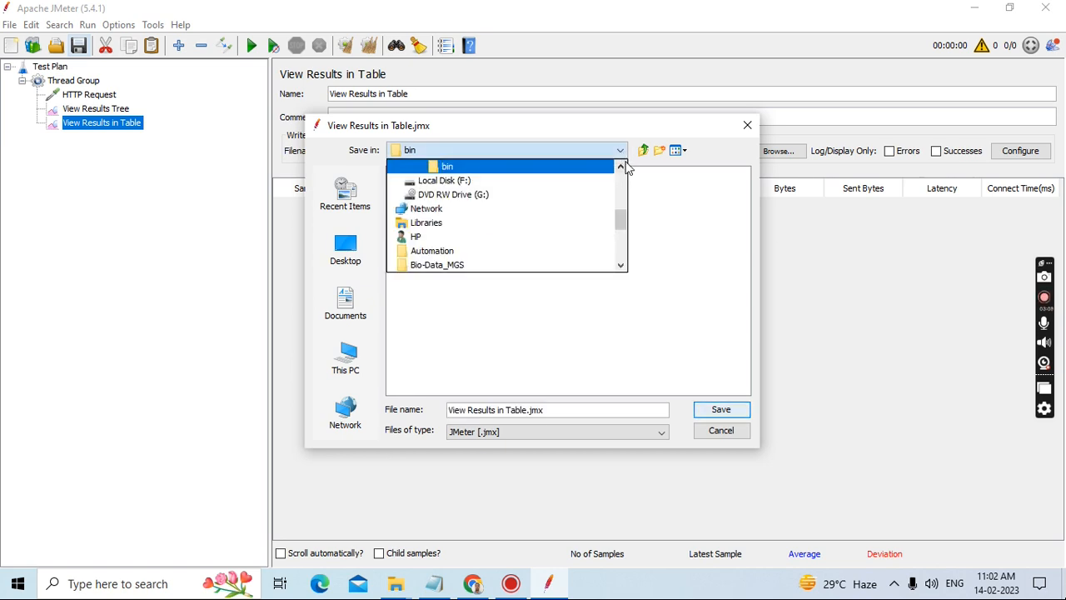
left_click(622, 167)
left_click(623, 169)
left_click(623, 169)
left_click(624, 169)
left_click(623, 169)
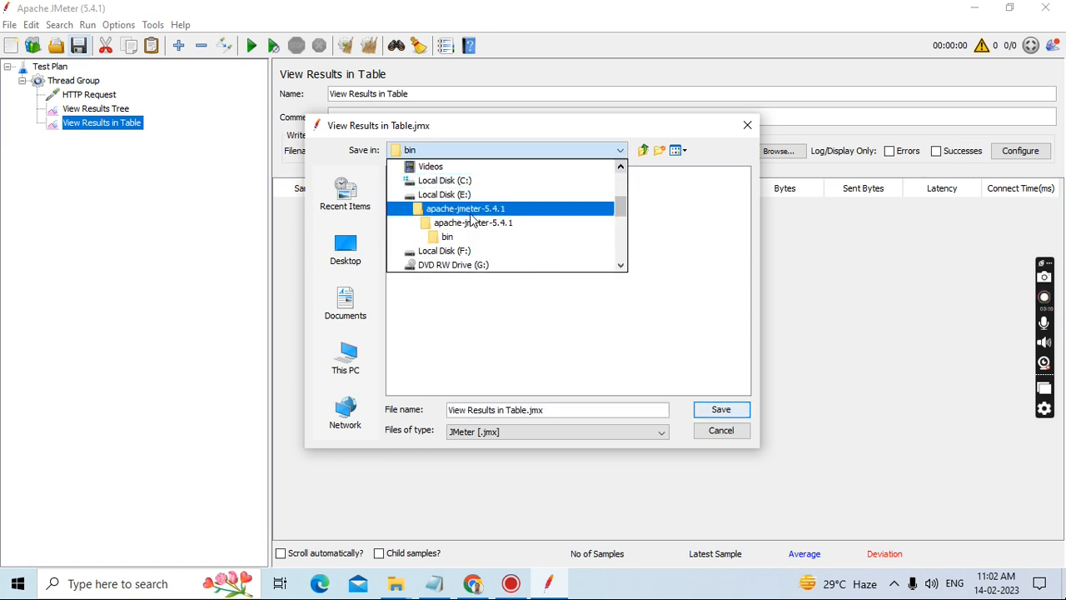
left_click(479, 198)
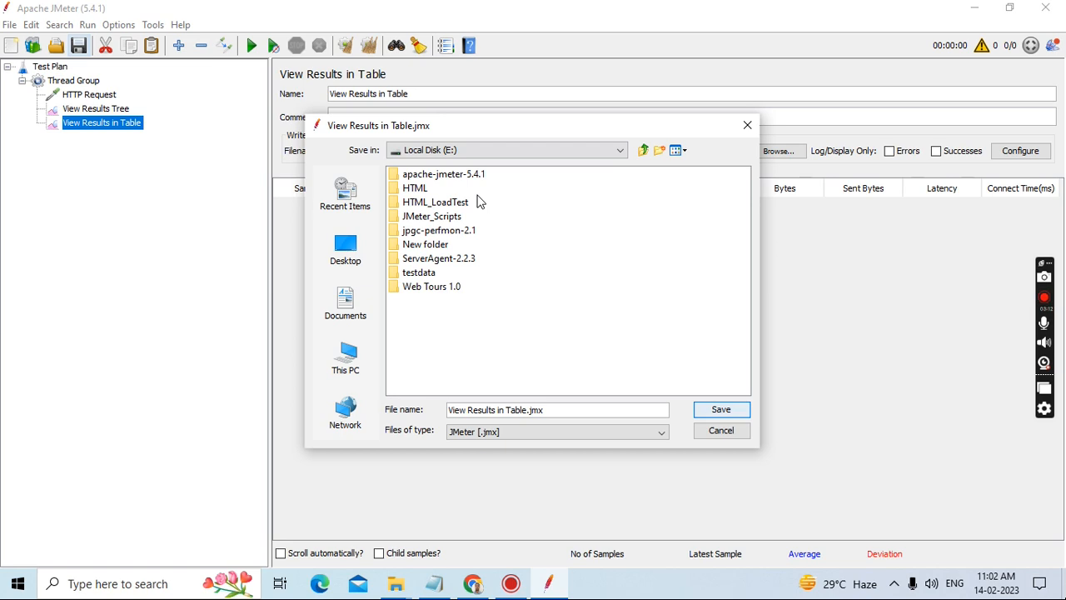
double_click(450, 217)
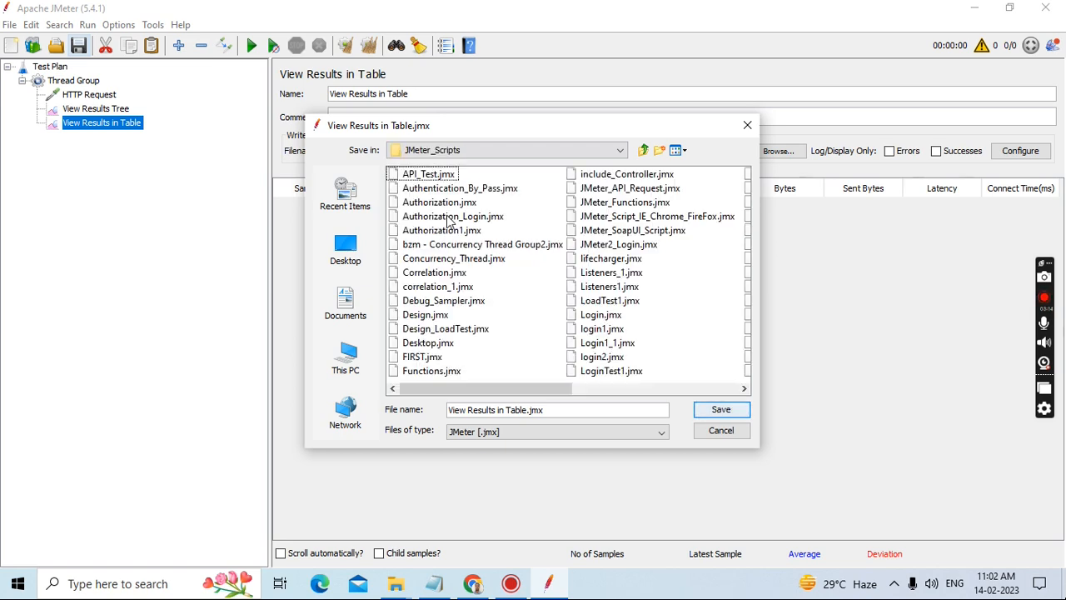
Save the test plan as JMeter_Rest_API_Request.jmx and open the HTTP Request sampler's settings.
left_click_drag(528, 410, 440, 410)
key("BackSpace")
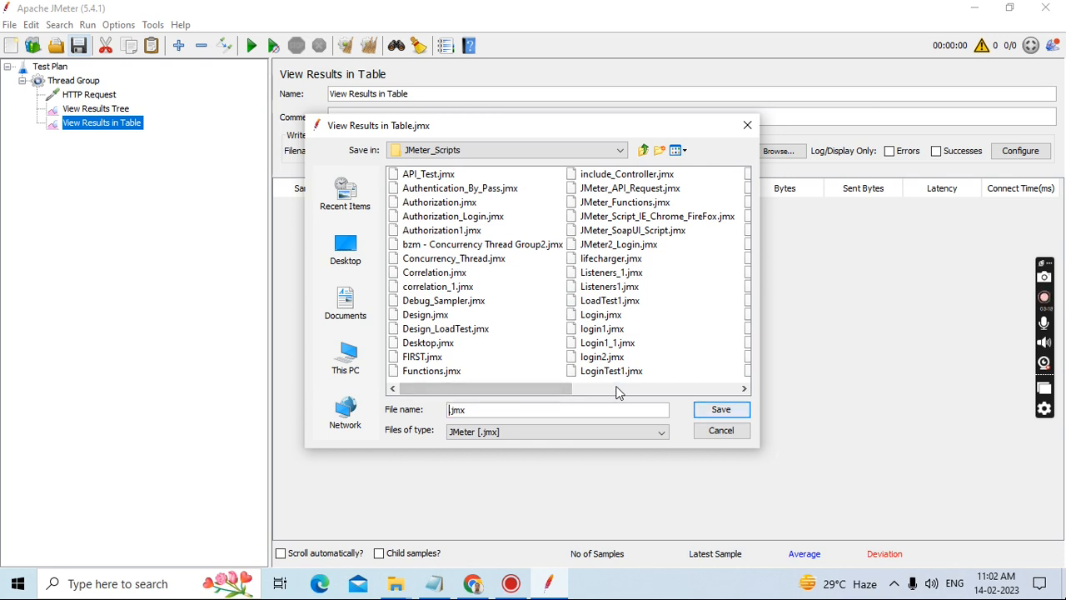
type("JMeter")
type("_Res")
type("t_AP")
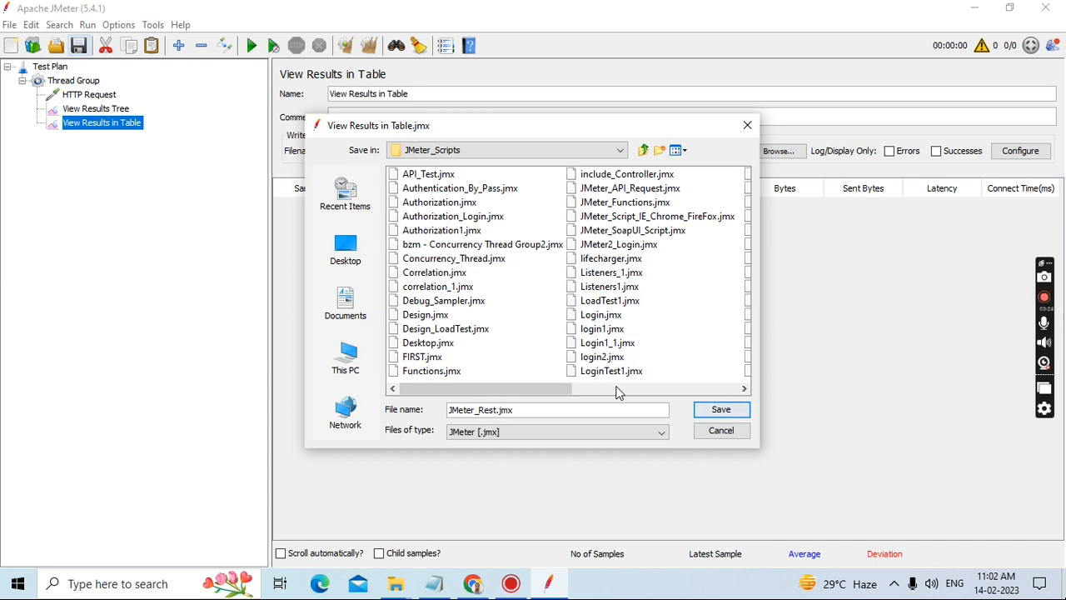
type("I_Re")
type("quest")
left_click(721, 411)
left_click(94, 95)
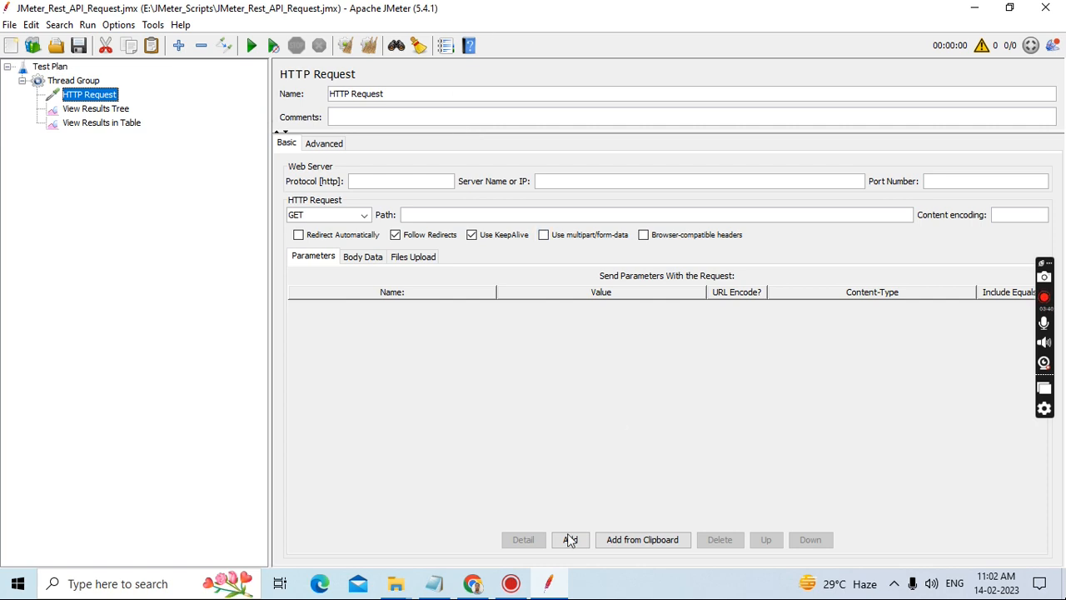
Switch to Chrome, search Google for reqres and open the Reqres site at its list of sample API requests.
mouse_move(479, 590)
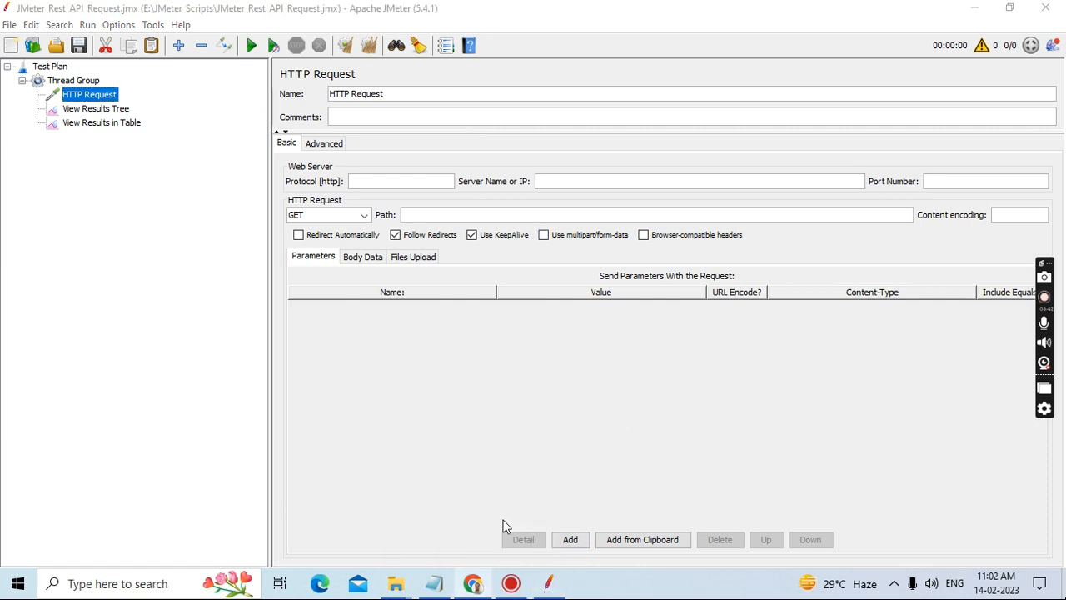
left_click(486, 541)
left_click(390, 328)
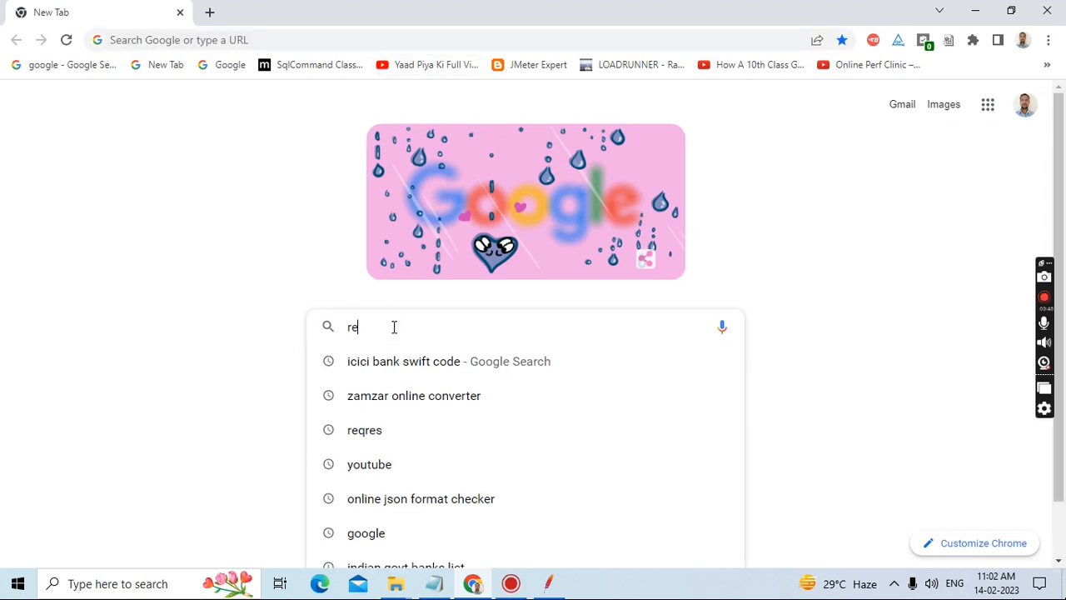
type("res")
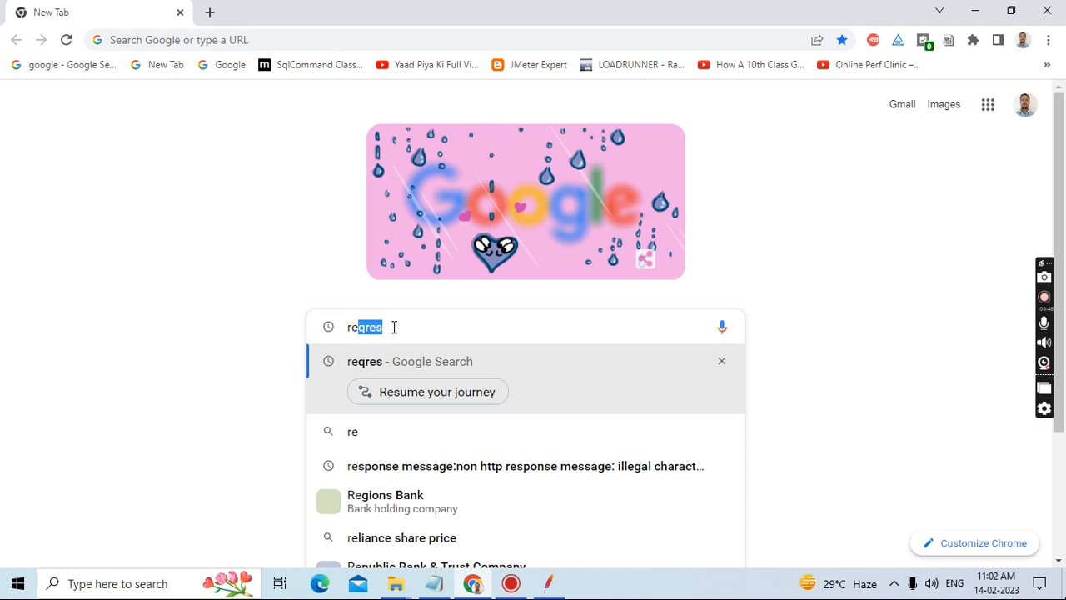
key("Return")
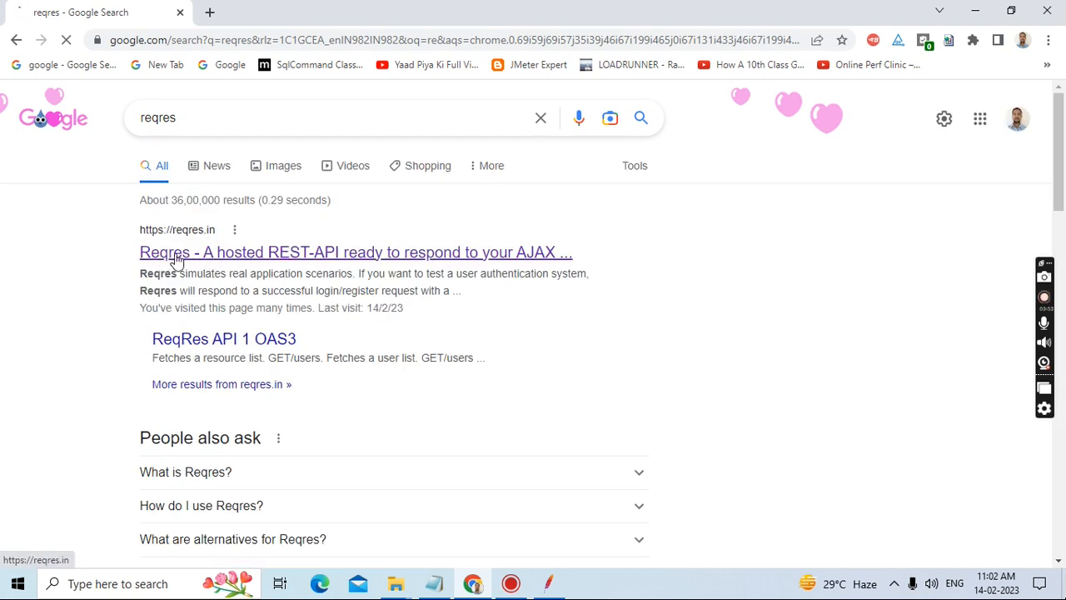
left_click(337, 253)
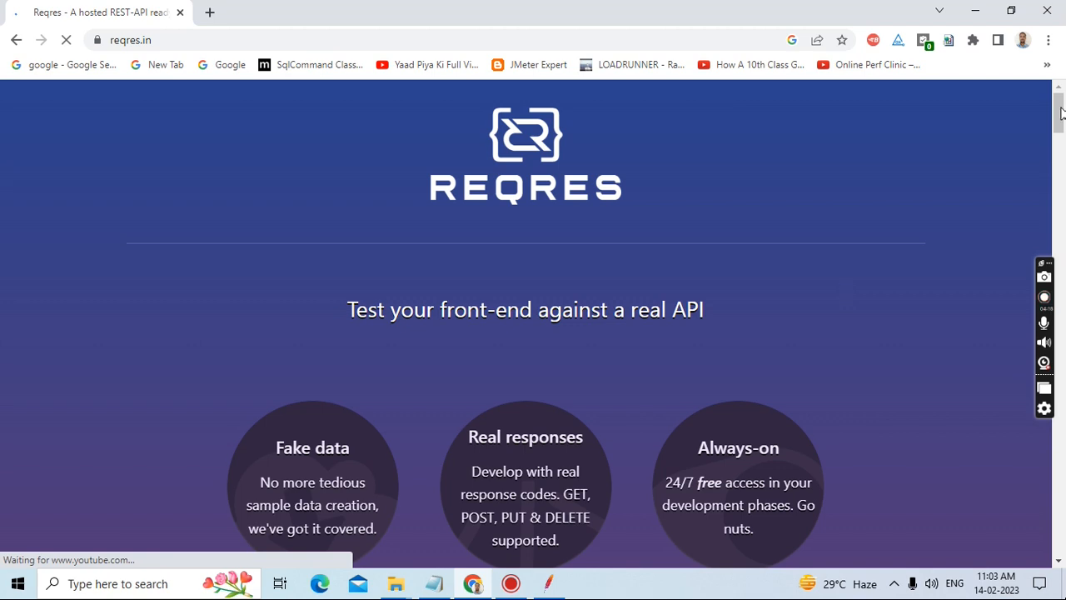
scroll(1060, 134, "down", 3)
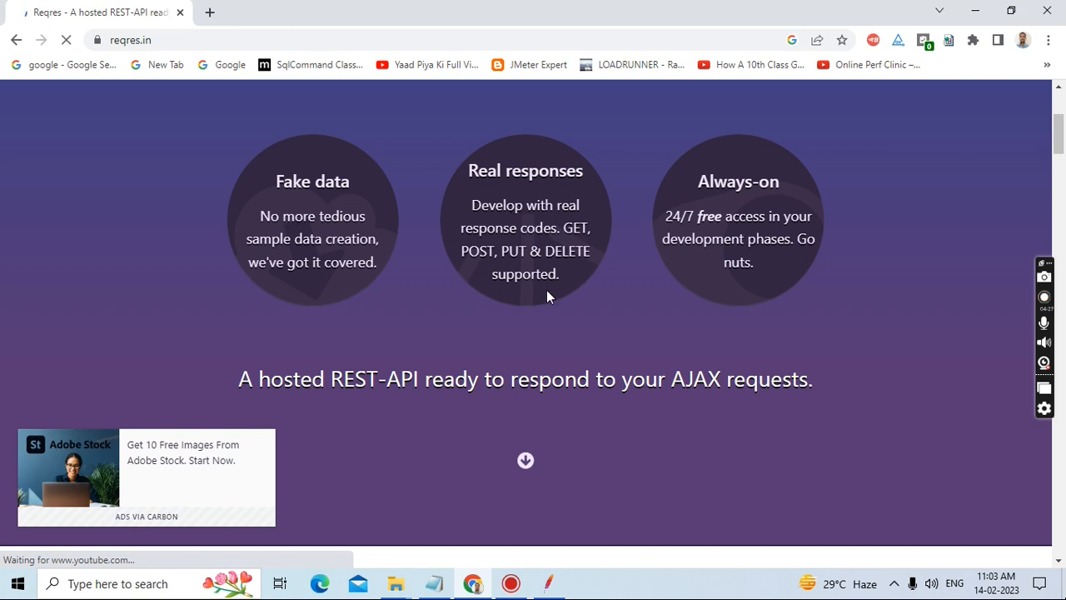
scroll(548, 287, "down", 4)
scroll(630, 347, "down", 5)
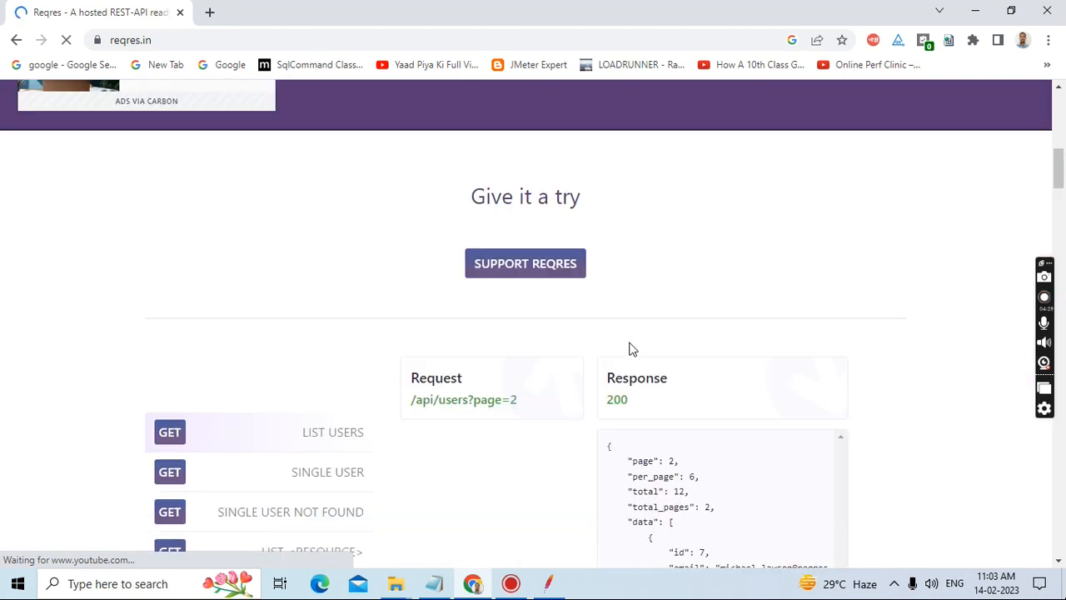
scroll(456, 383, "up", 1)
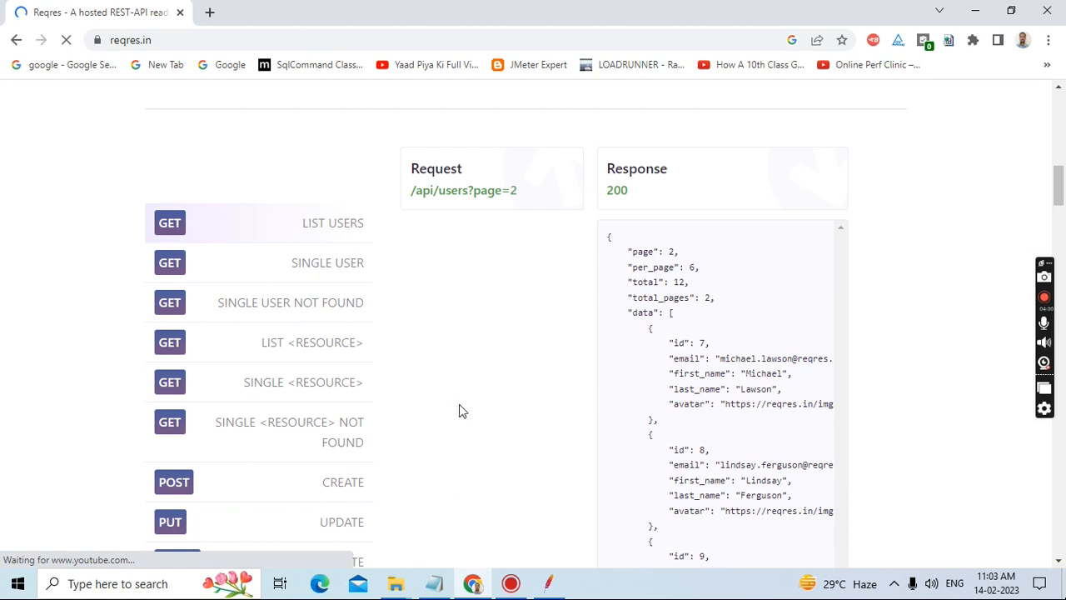
Switch to Notepad and add the headings "Get:" and "Post:" below the step1 line, leaving blank lines after each.
left_click(434, 584)
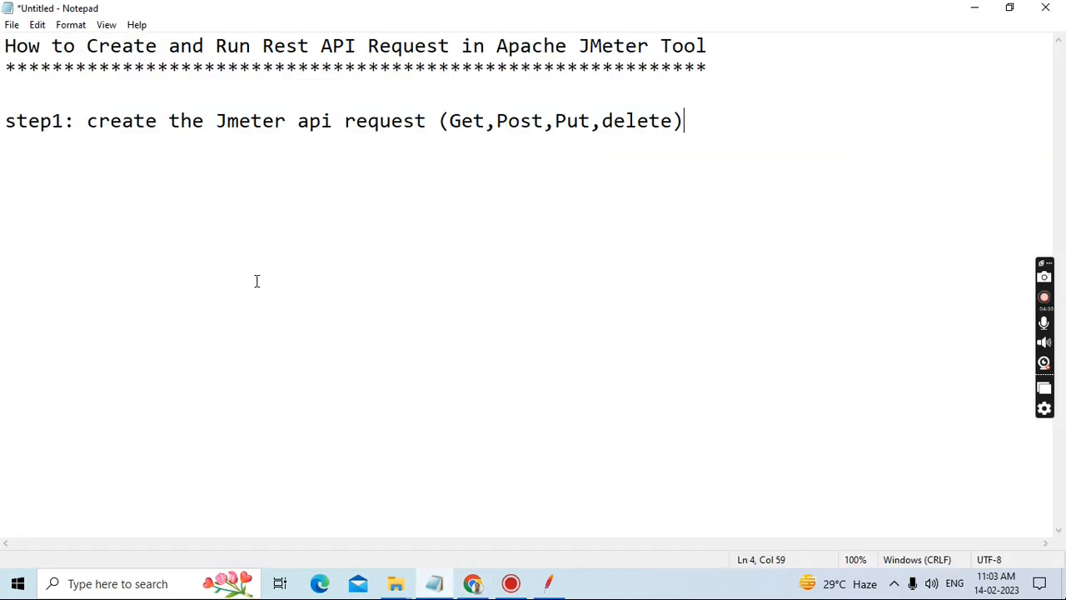
key("Return")
key("Return")
type("Get:")
key("Return")
key("Return")
key("Return")
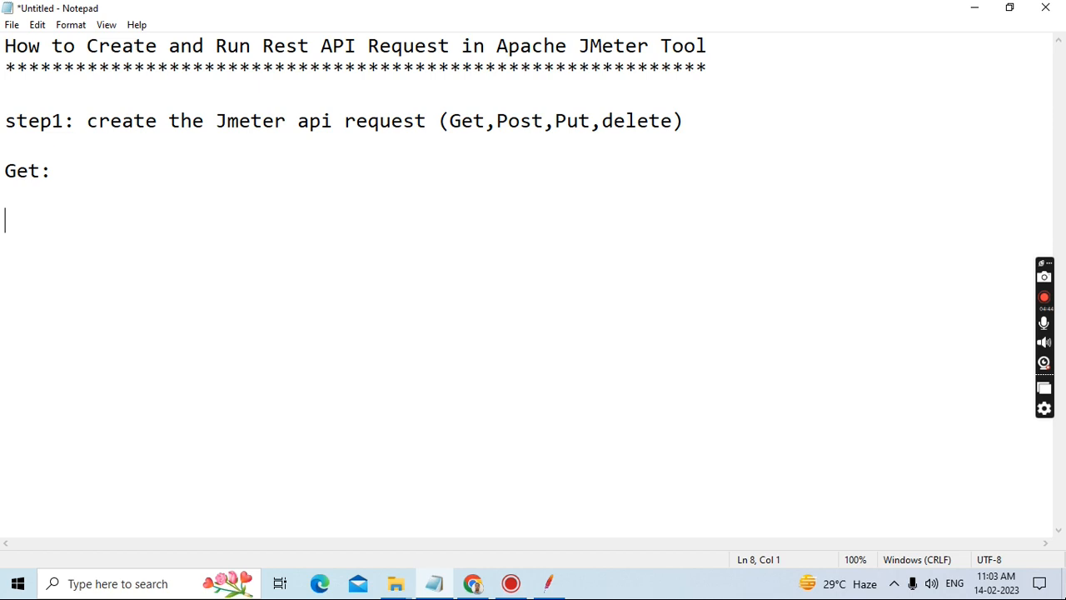
type("Pos")
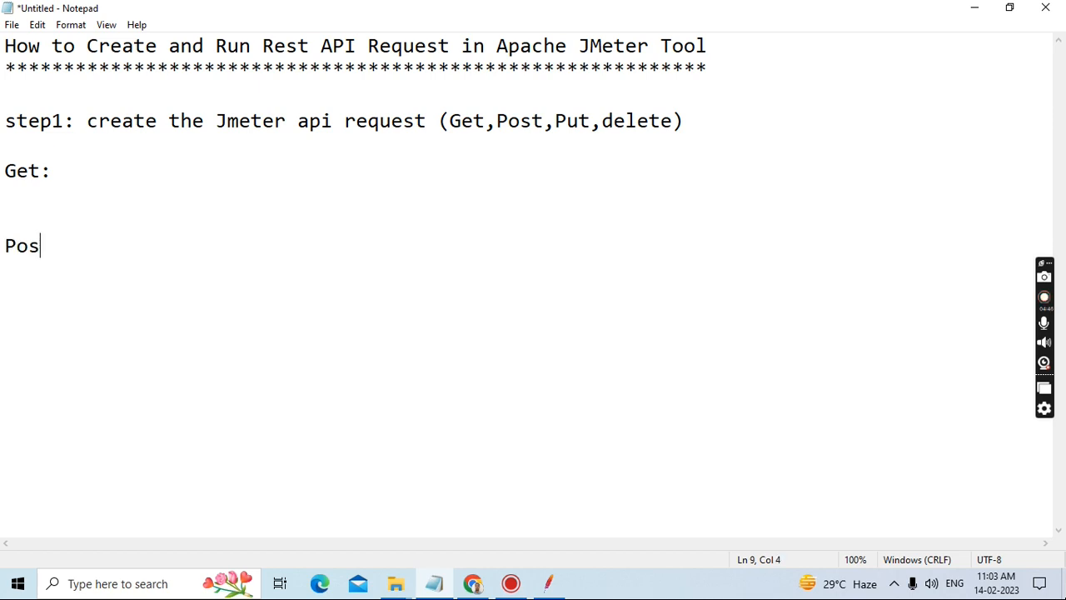
type("t:")
key("Return")
key("Return")
key("Return")
key("Return")
Add the headings "Put:" and "Delete:" below the Post heading, separated by blank lines.
type("Put")
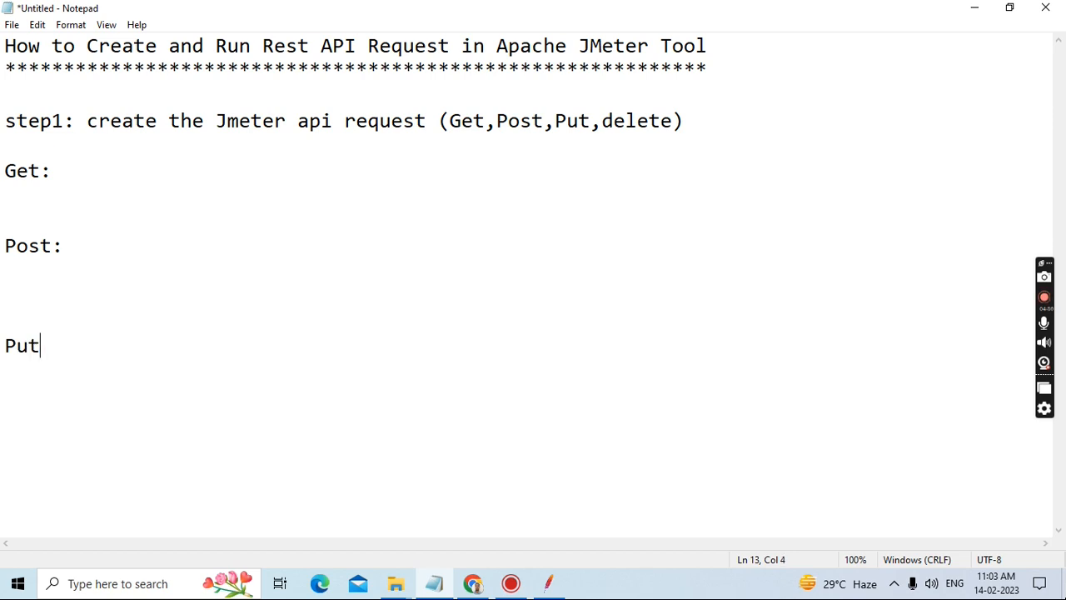
type(":")
key("Return")
key("Return")
key("Return")
type("Delete:")
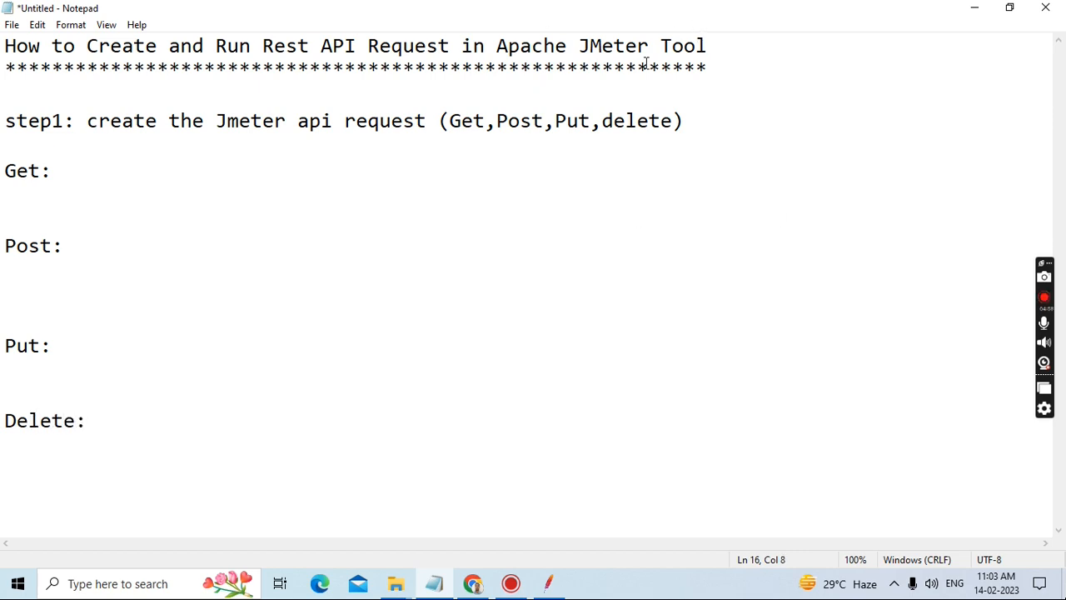
Insert one extra blank line above the "Post:" heading and another above the "Delete:" heading.
left_click(41, 215)
key("Return")
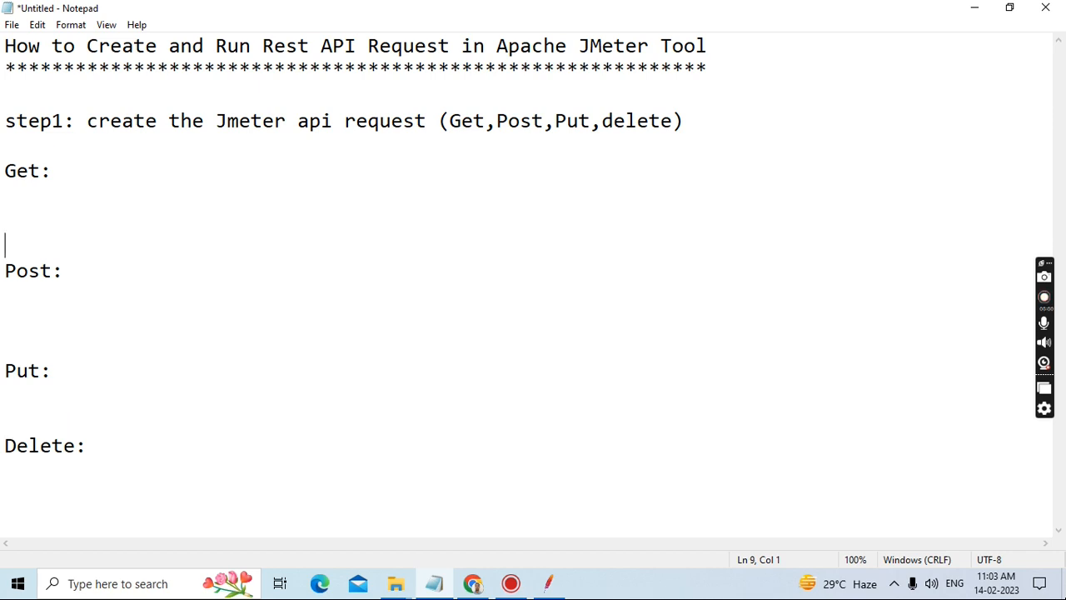
left_click(31, 420)
key("Return")
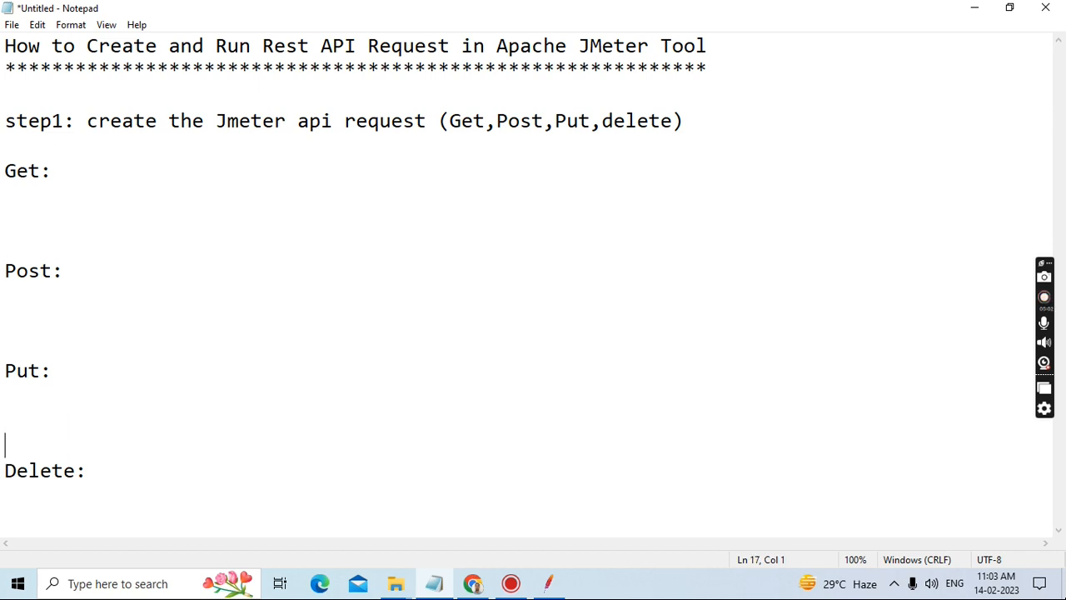
Return to the Reqres page in Chrome and examine the available request types and the sample List Users response.
left_click(549, 587)
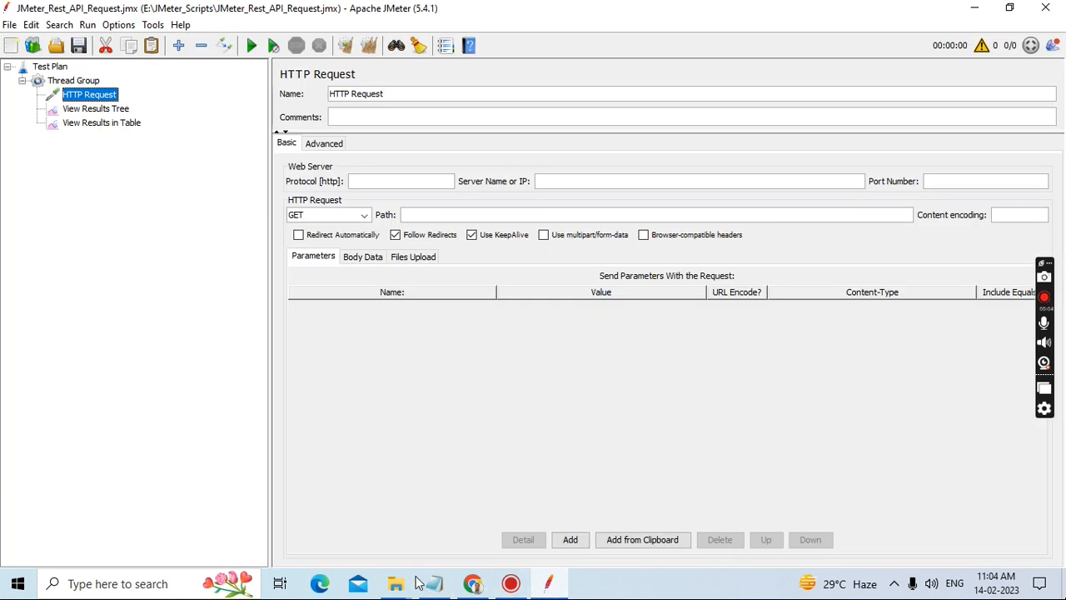
left_click(473, 583)
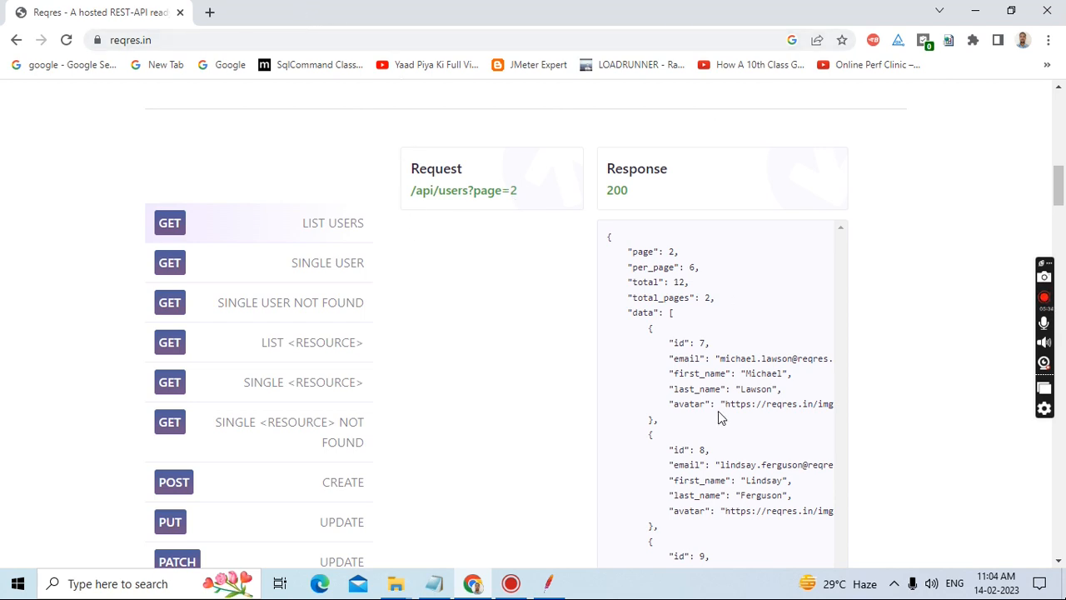
scroll(764, 358, "down", 2)
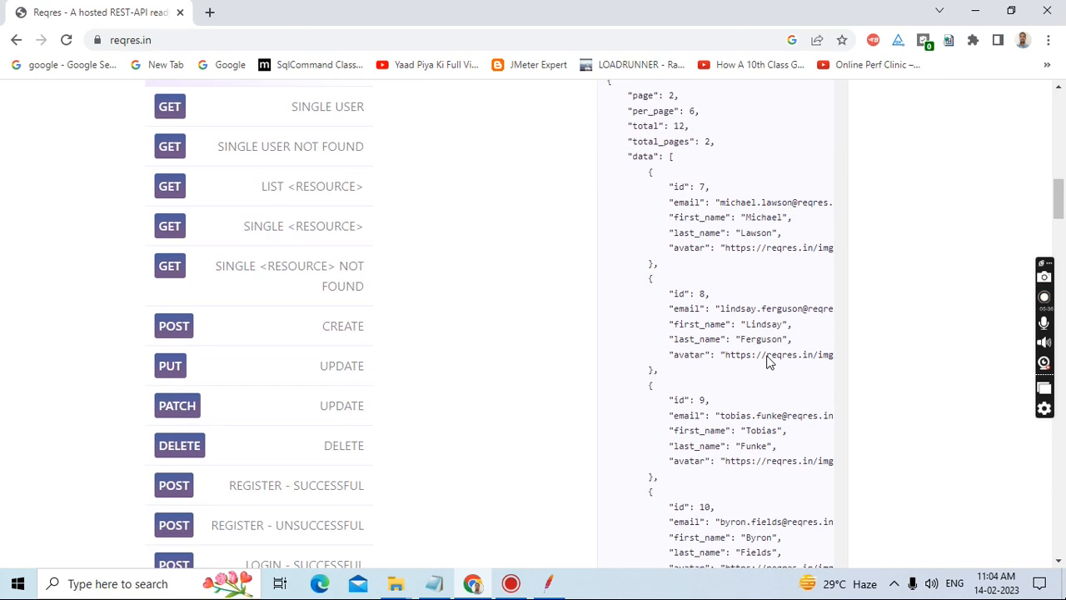
scroll(758, 390, "down", 2)
scroll(760, 395, "down", 4)
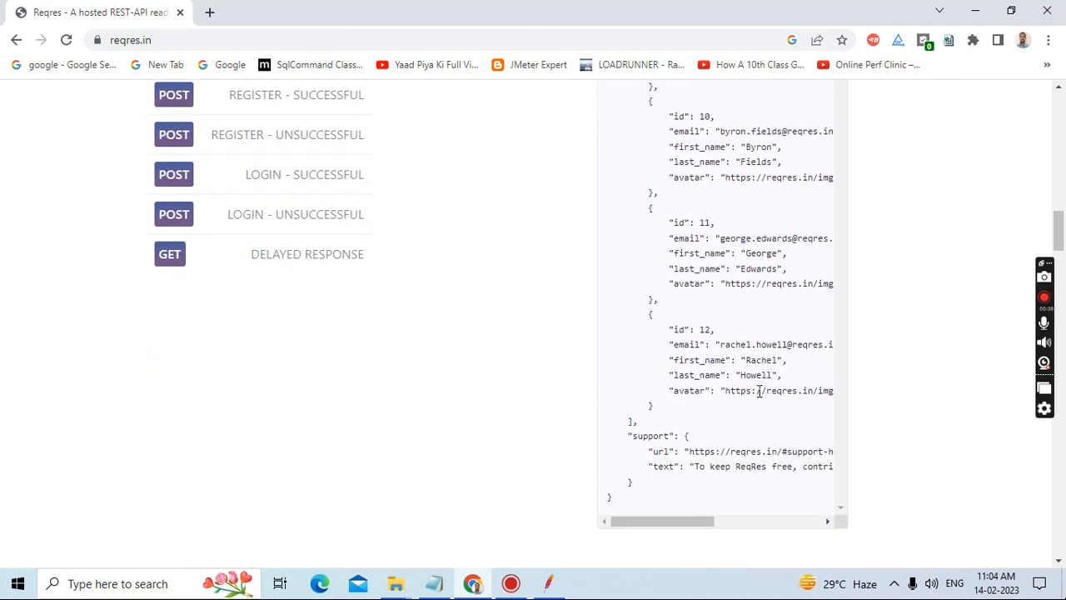
left_click_drag(699, 448, 646, 443)
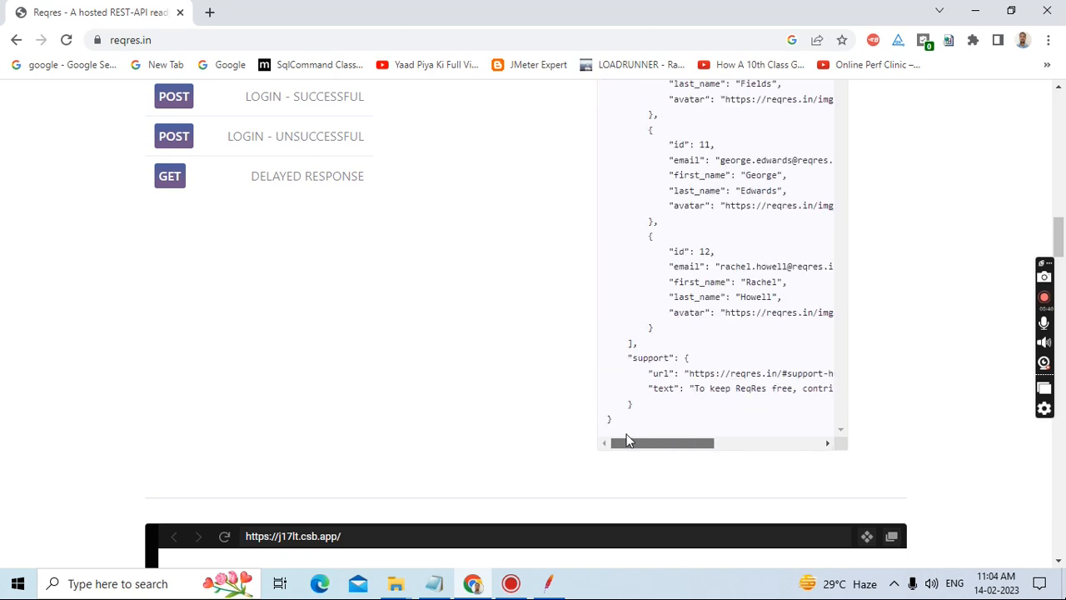
scroll(781, 400, "up", 4)
scroll(781, 401, "up", 4)
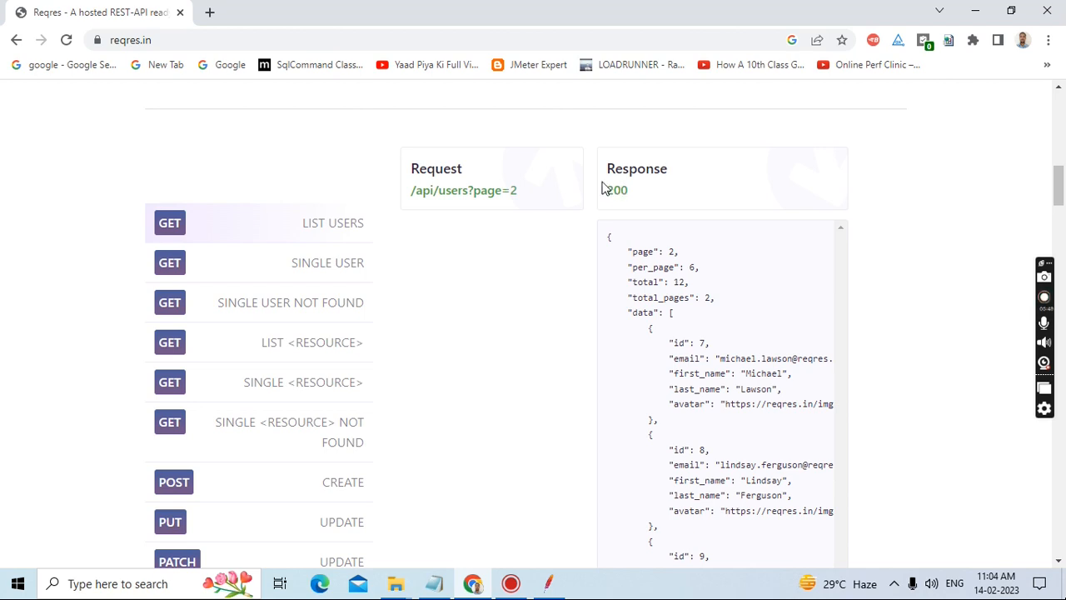
Open the List Users request /api/users?page=2 and copy its full URL.
left_click(453, 192)
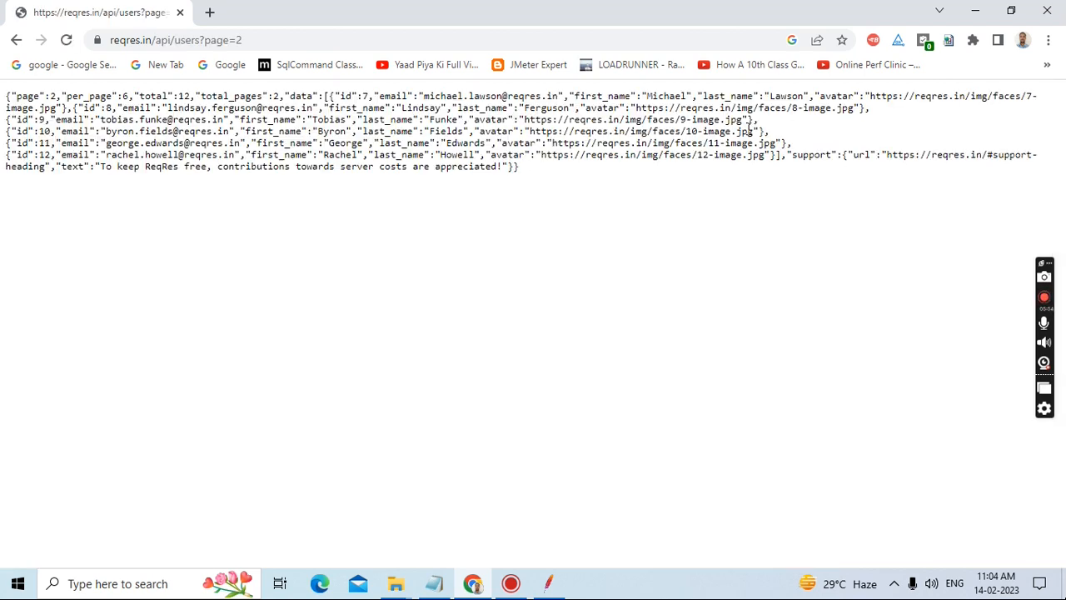
left_click(250, 42)
key("ctrl+c")
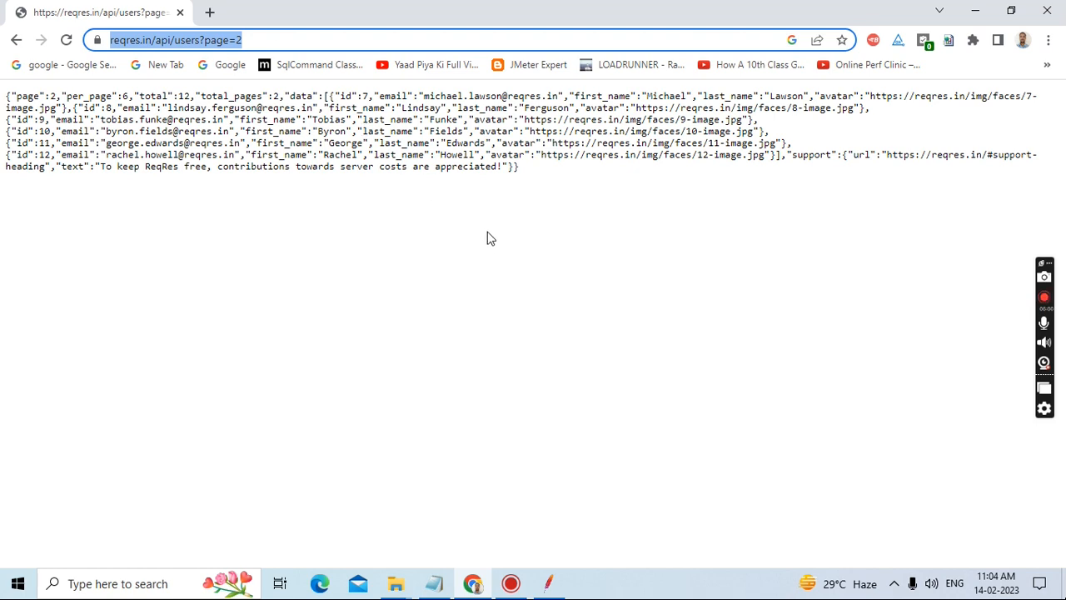
left_click(442, 588)
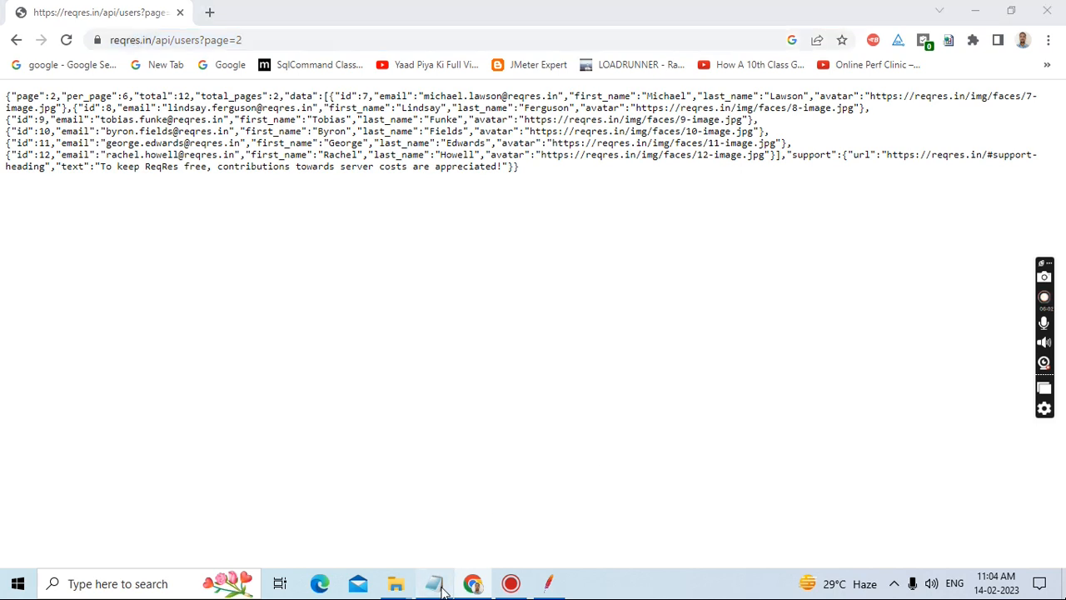
left_click(35, 214)
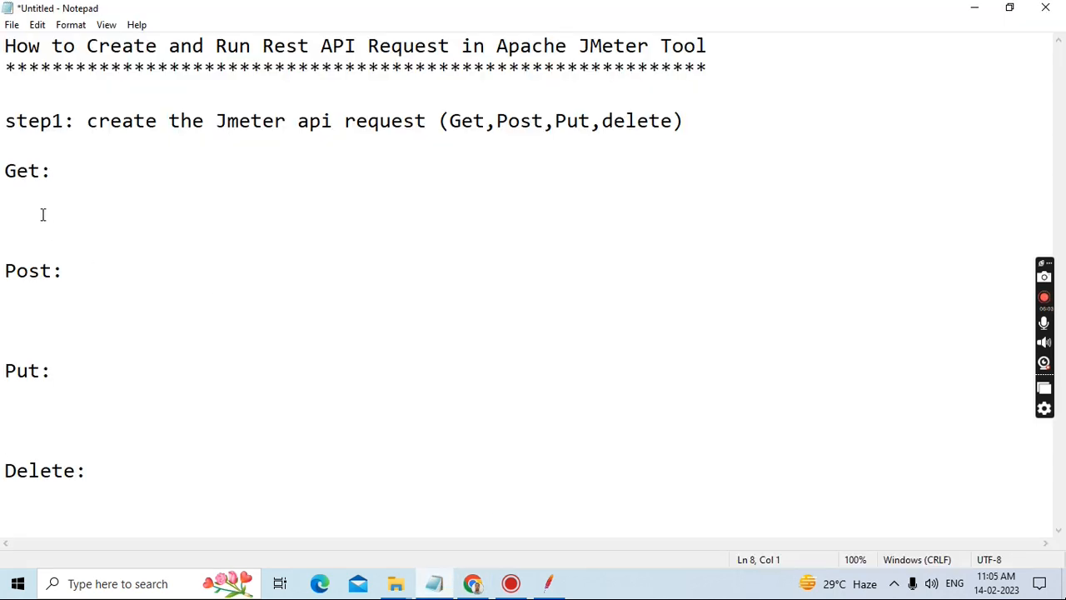
key("ctrl+v")
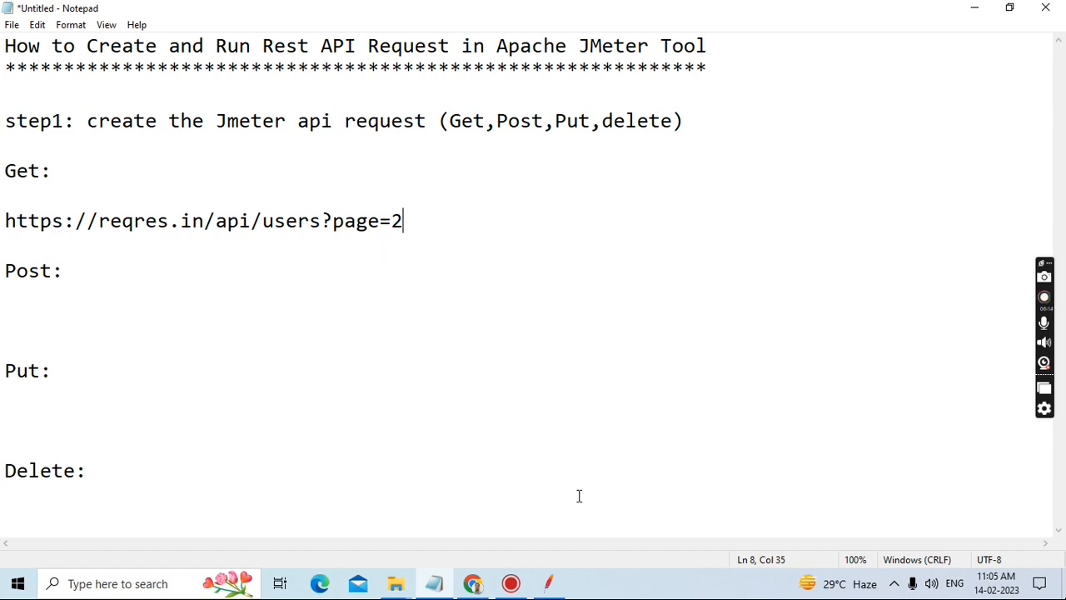
left_click(548, 583)
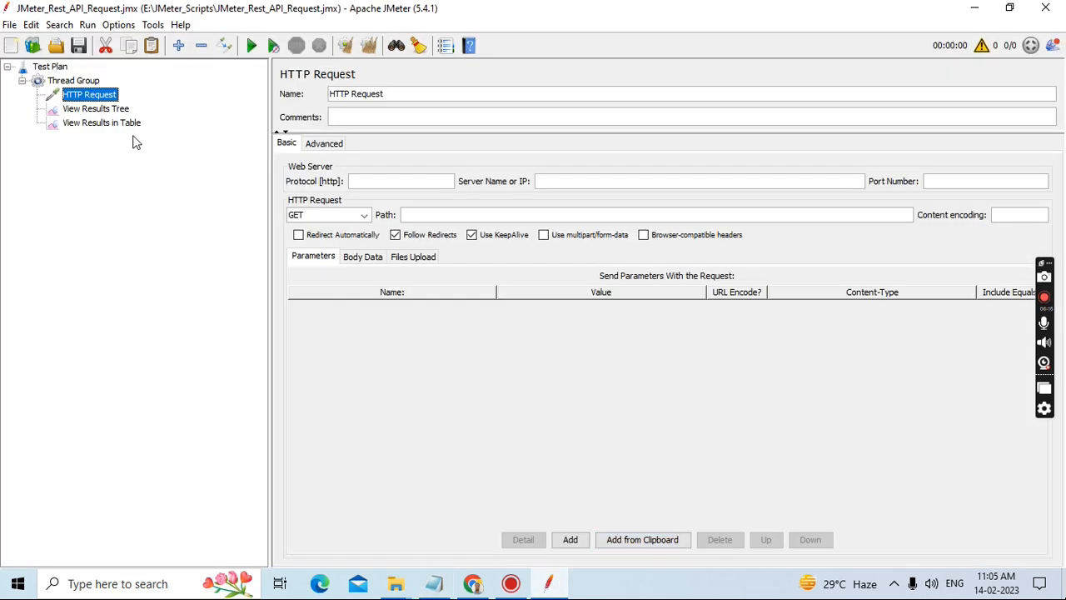
Rename the HTTP Request sampler as Get_Request and keep GET as its request method.
left_click_drag(395, 95, 317, 94)
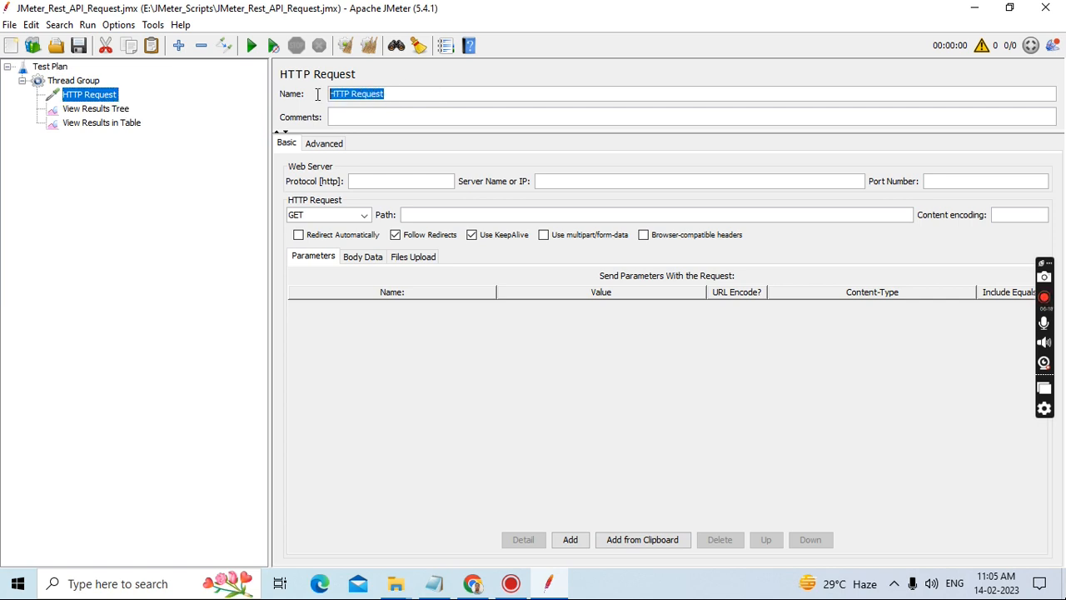
type("G")
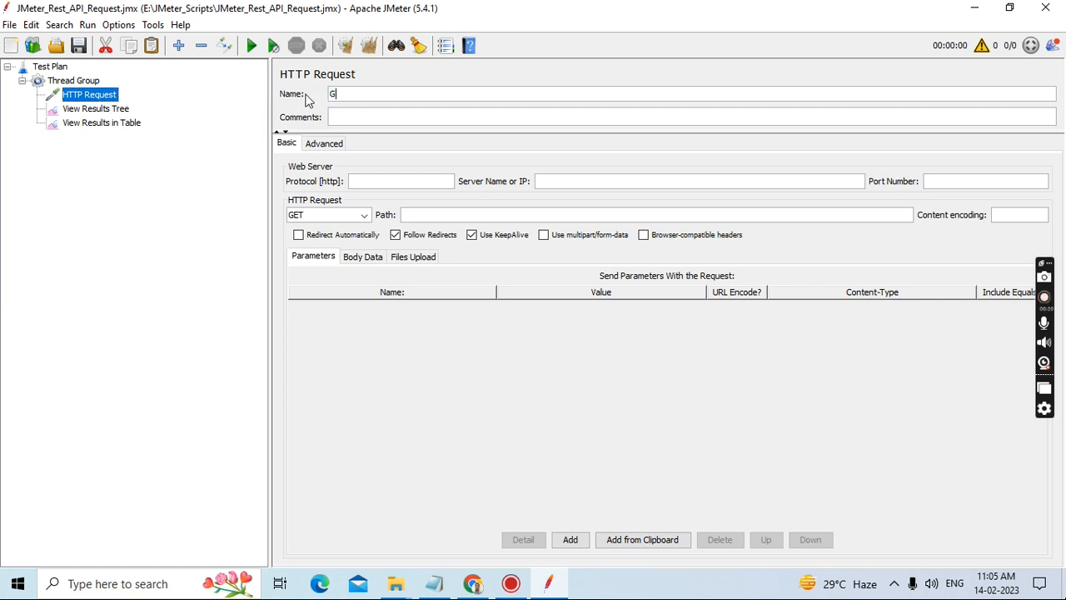
type("et_Request")
left_click(370, 181)
left_click(366, 218)
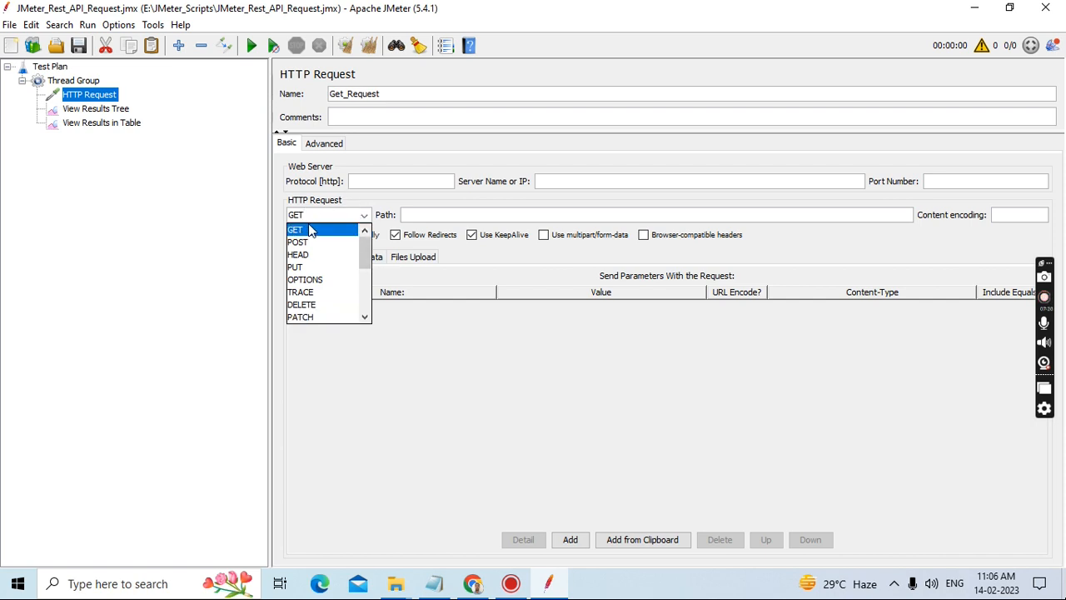
left_click(362, 196)
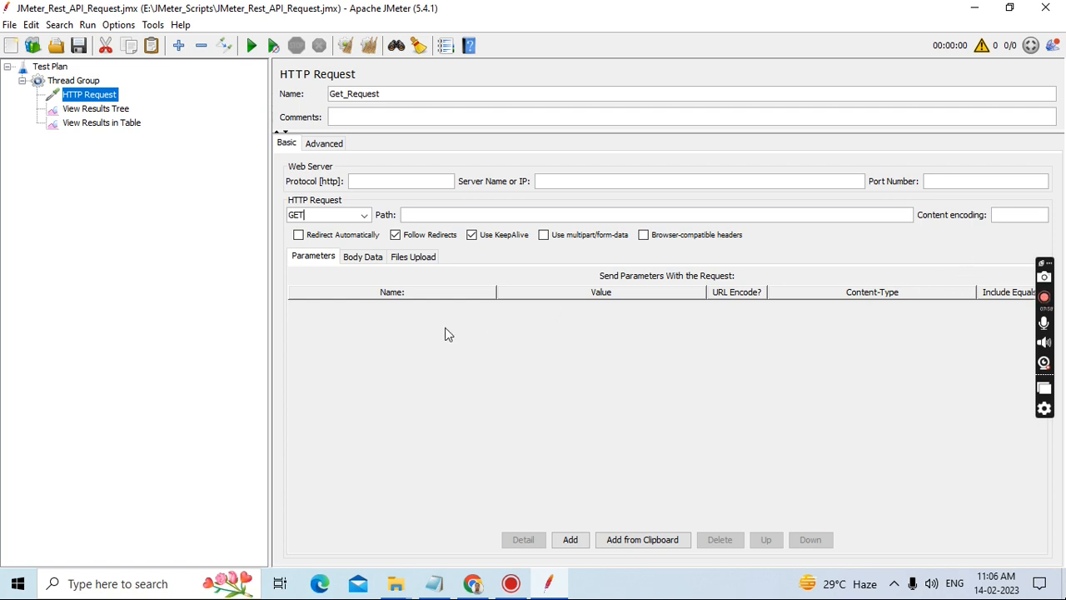
Copy https from the Get URL in Notepad and paste it as the Get_Request protocol in JMeter.
left_click(434, 584)
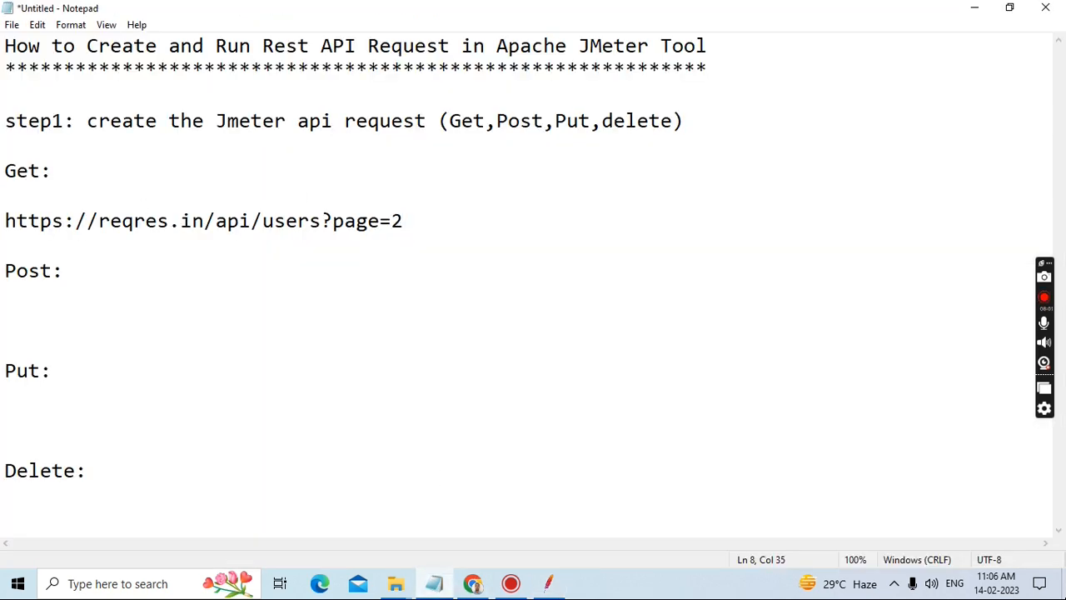
key("Home")
key("shift+Right")
key("shift+Right")
key("shift+Right")
key("shift+Right")
key("shift+Right")
key("ctrl+c")
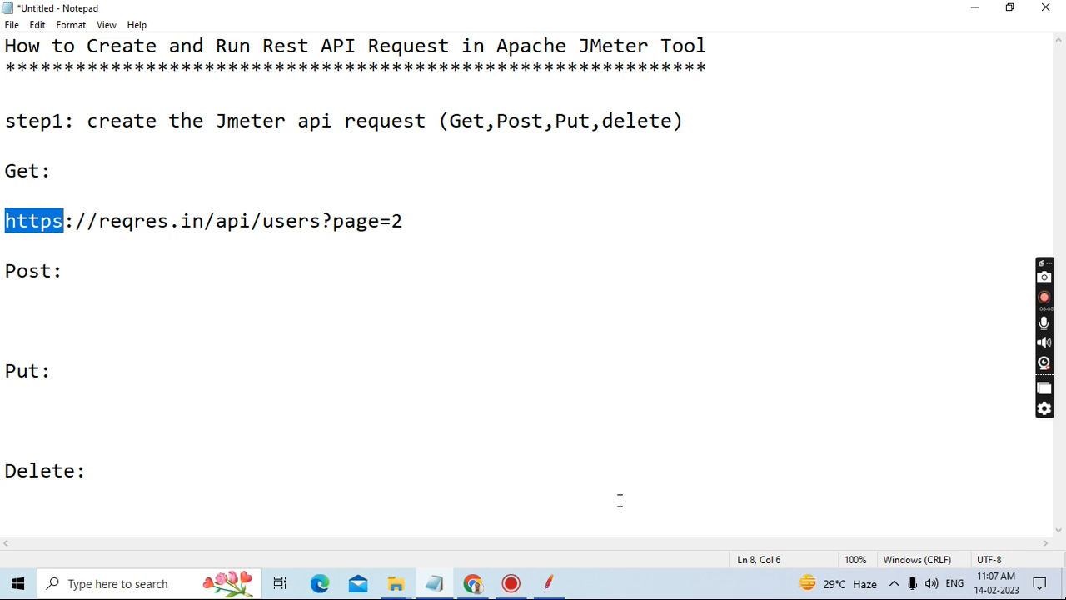
left_click(549, 584)
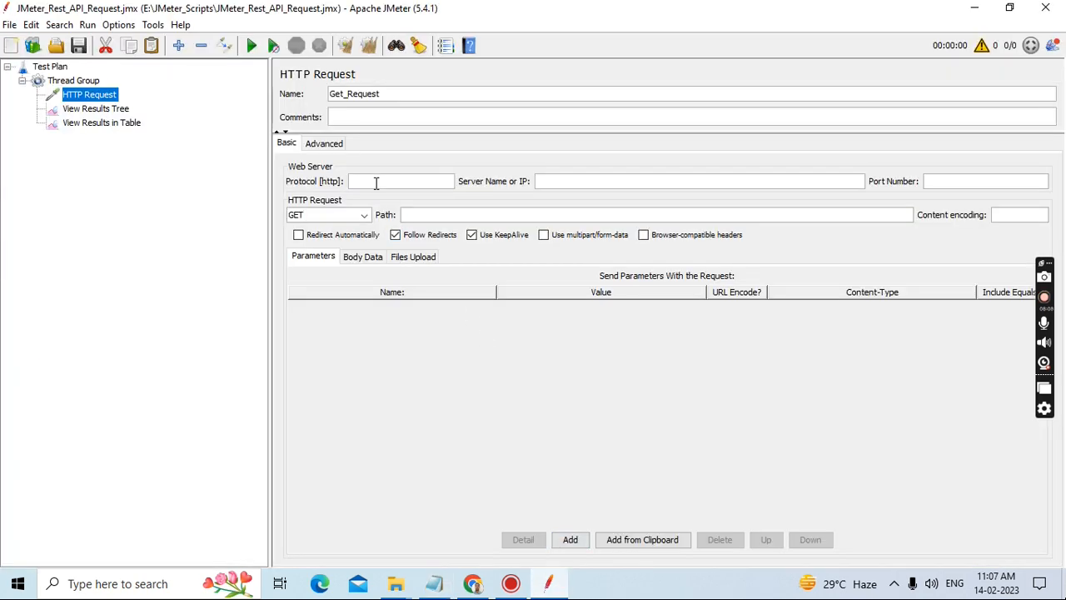
key("ctrl+v")
Copy reqres.in from the Get URL in Notepad and paste it as the Get_Request server name in JMeter.
left_click(434, 583)
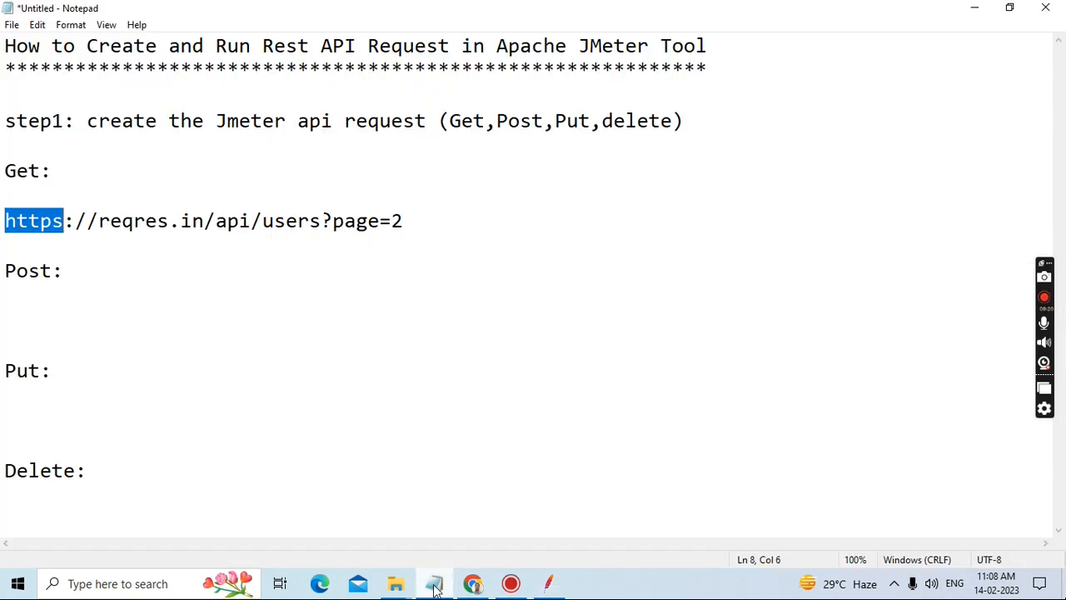
left_click_drag(98, 221, 205, 223)
key("ctrl+c")
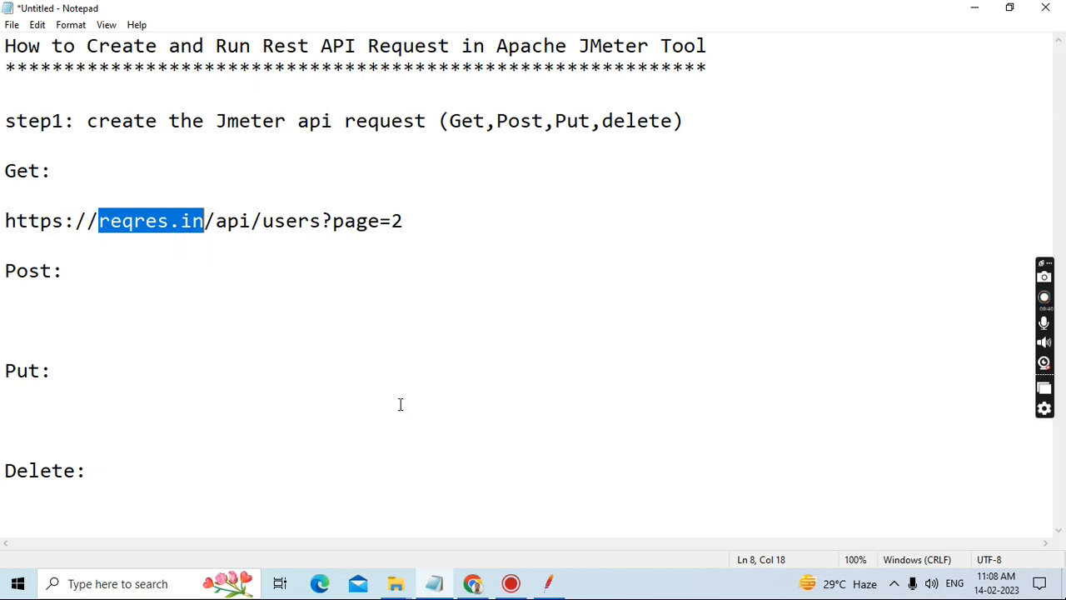
left_click(549, 582)
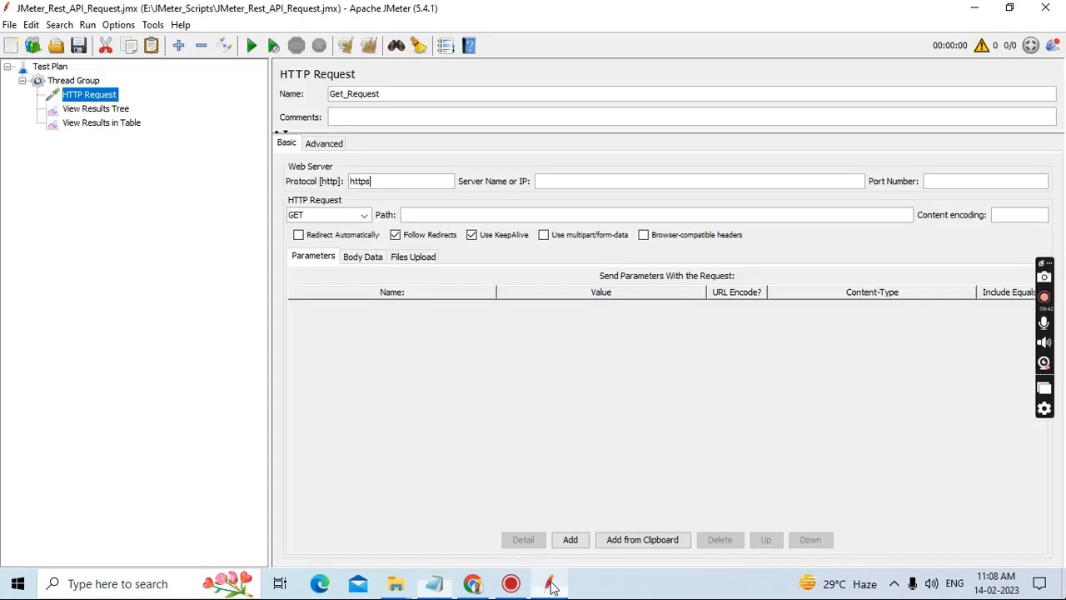
left_click(578, 180)
key("ctrl+v")
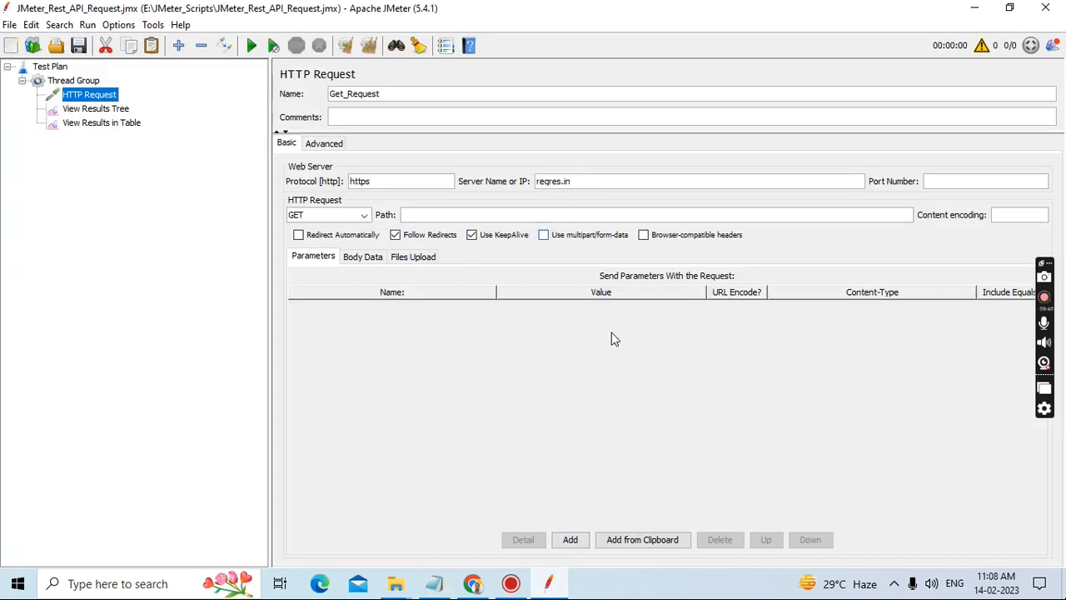
Copy /api/users?page=2 from the Get URL in Notepad and paste it as the Get_Request path in JMeter.
left_click(434, 583)
left_click_drag(206, 221, 412, 222)
key("ctrl+c")
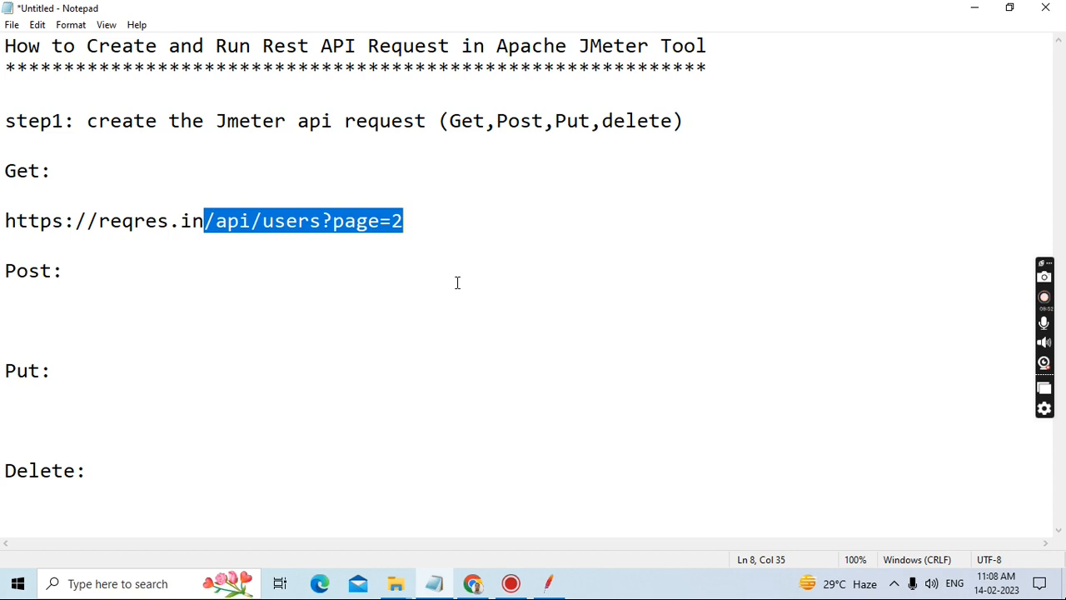
left_click(549, 582)
left_click(448, 219)
key("ctrl+v")
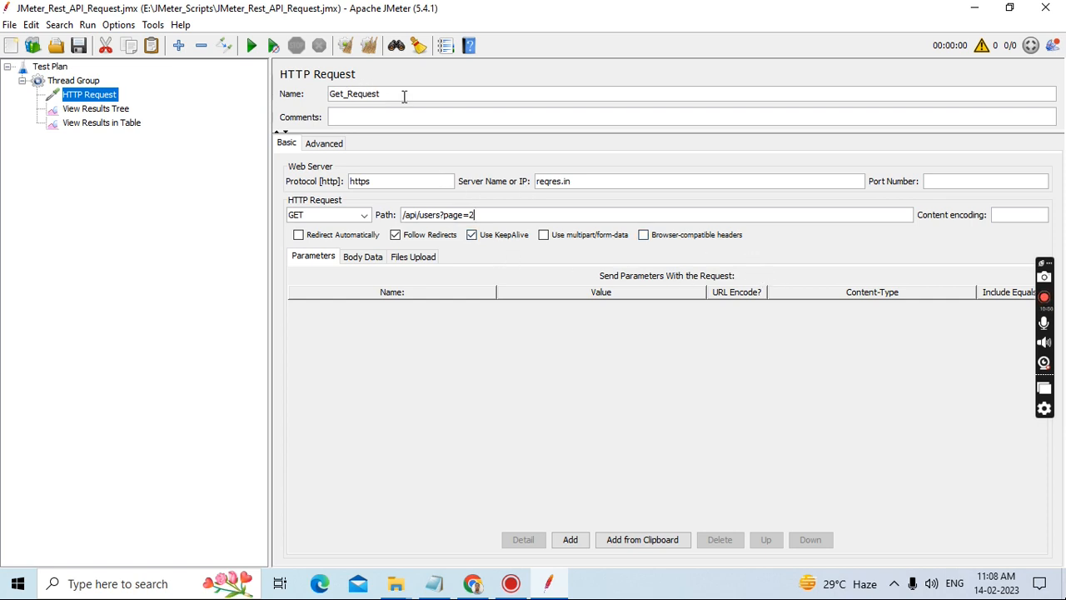
Check the List Users response in Chrome, go back to the previous page, and return to JMeter.
left_click(482, 587)
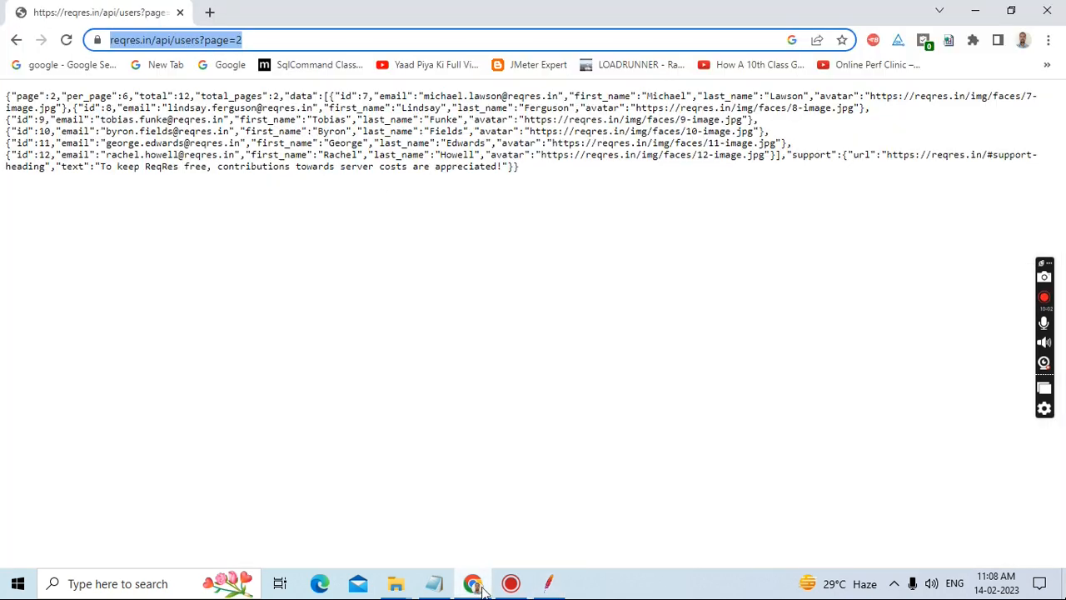
left_click(16, 40)
key("alt+Tab")
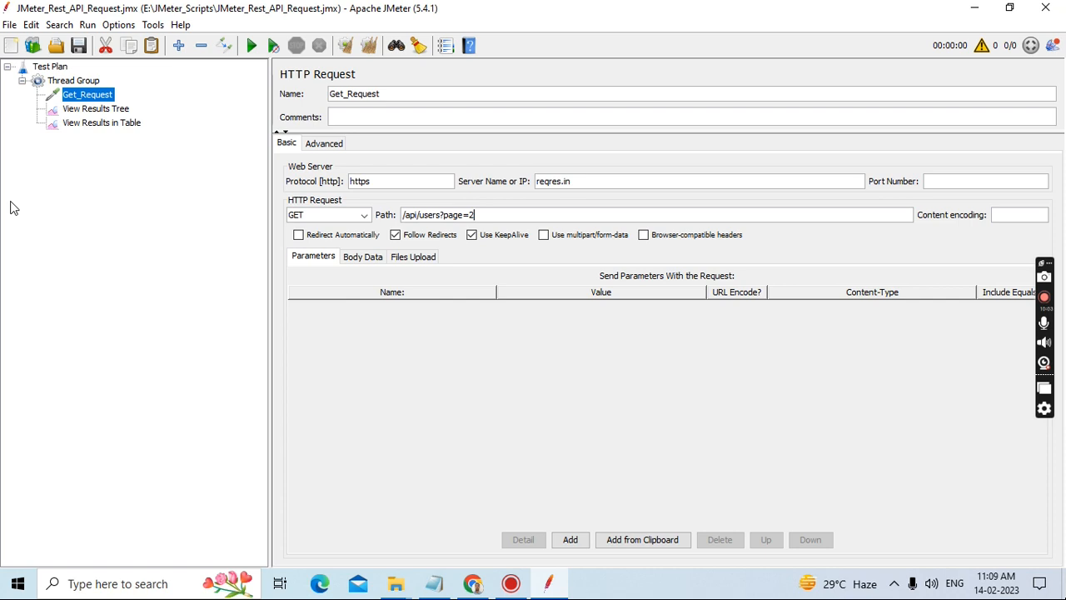
Run the test plan and review the sampler result, request, response data and content type of Get_Request in View Results Tree.
left_click(255, 48)
left_click(93, 109)
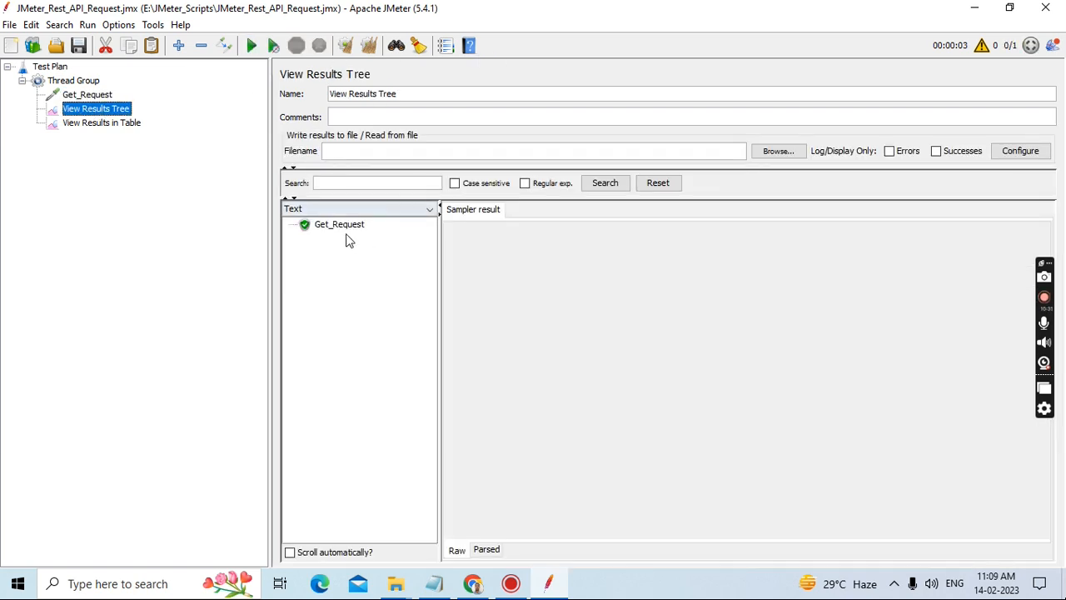
left_click(337, 226)
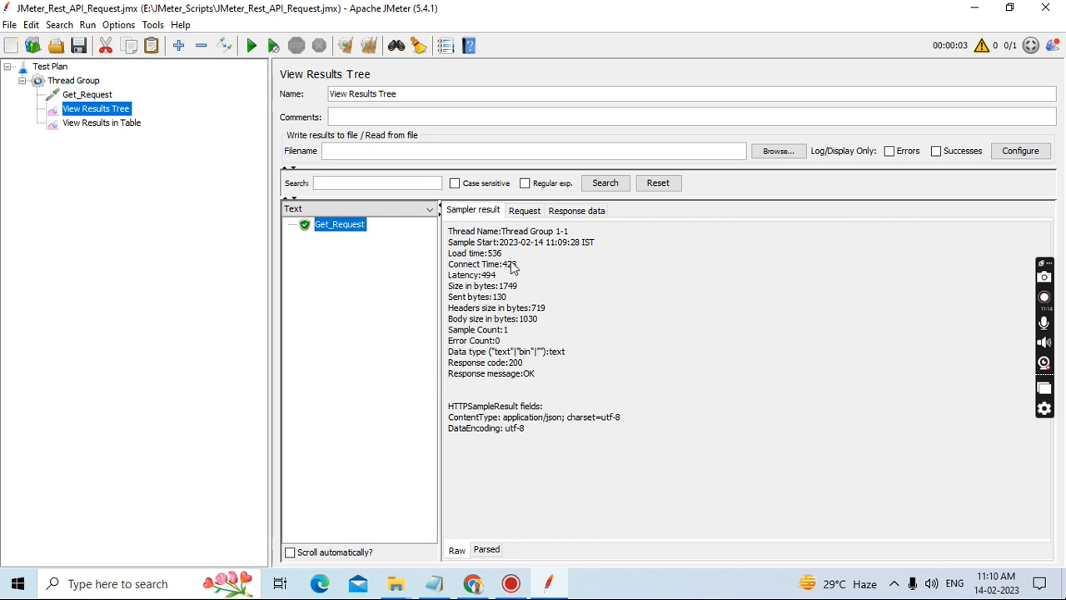
left_click(527, 214)
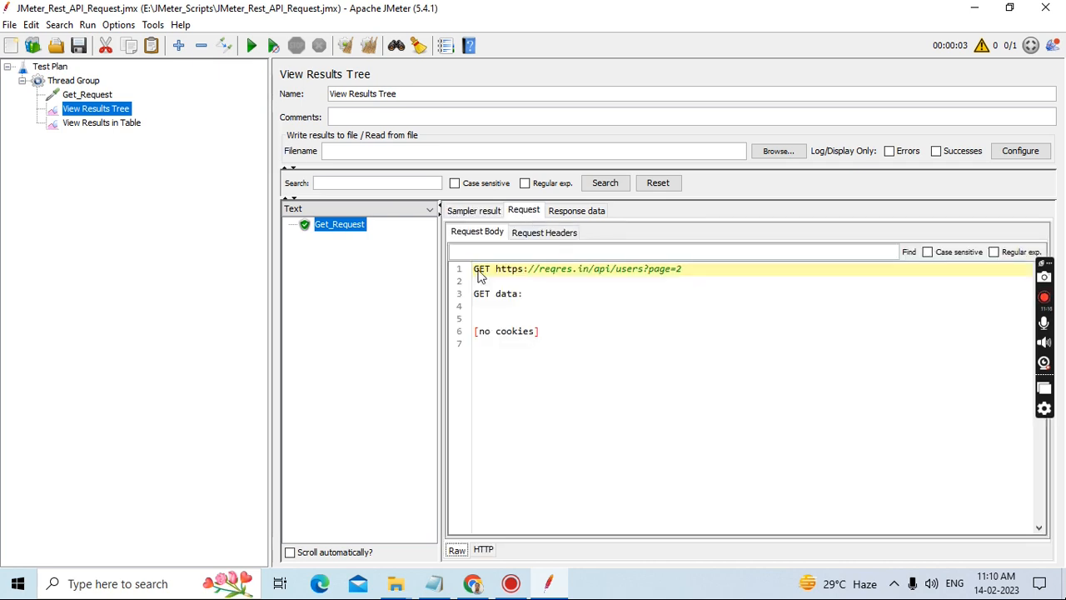
left_click(592, 213)
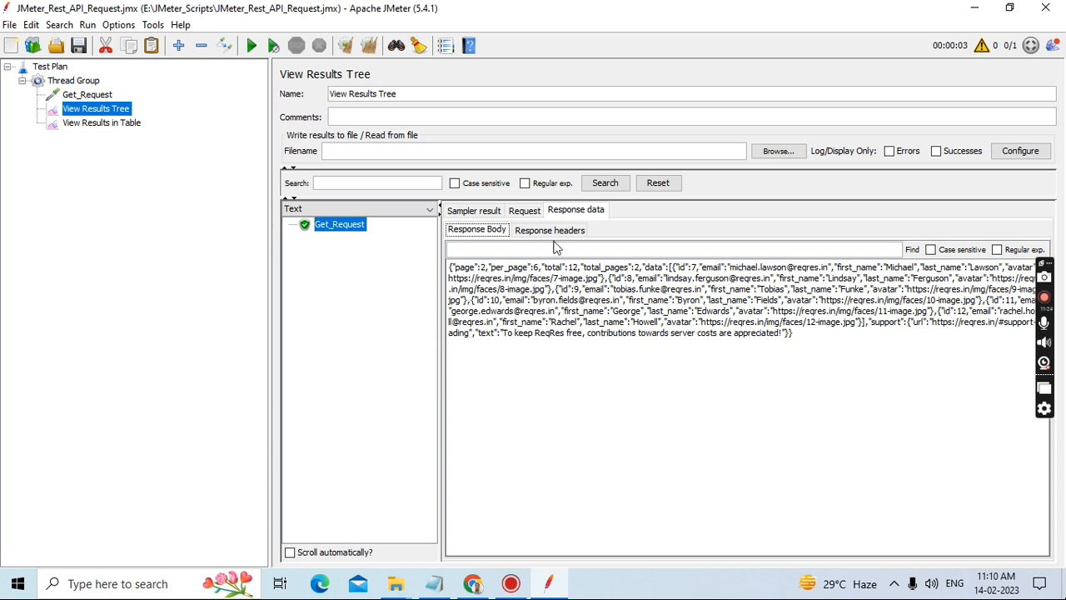
left_click(476, 211)
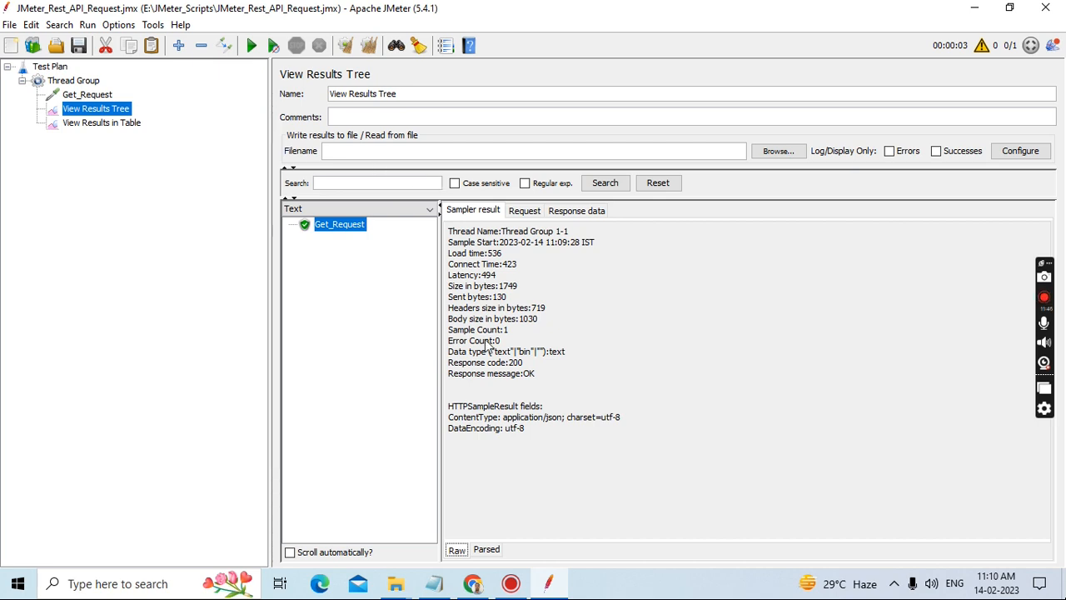
left_click(451, 420)
left_click_drag(561, 418, 452, 420)
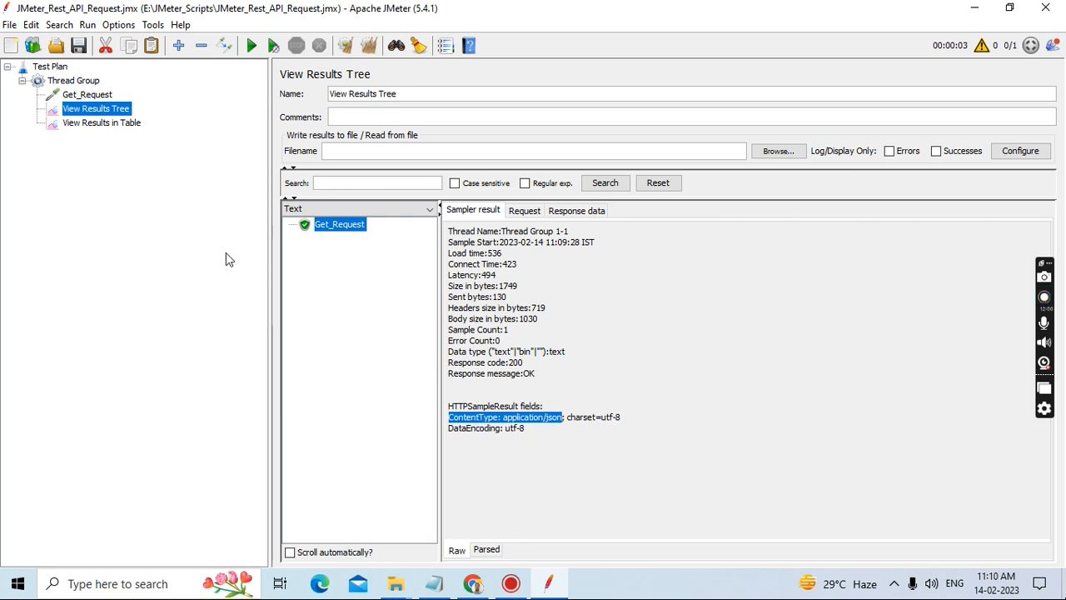
Add an HTTP Header Manager config element under Get_Request.
left_click(103, 98)
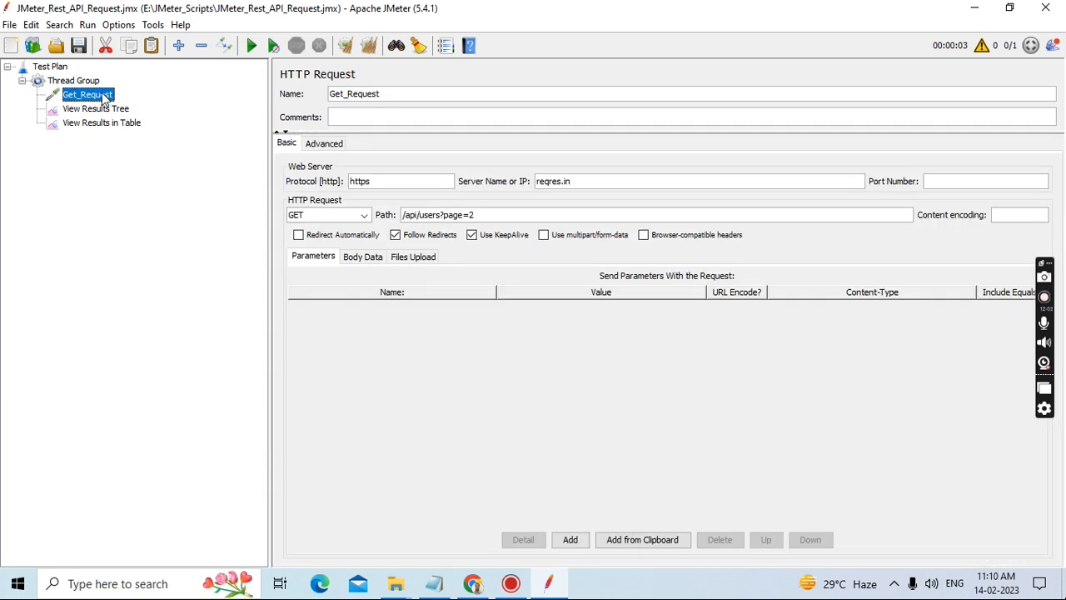
right_click(105, 99)
mouse_move(181, 107)
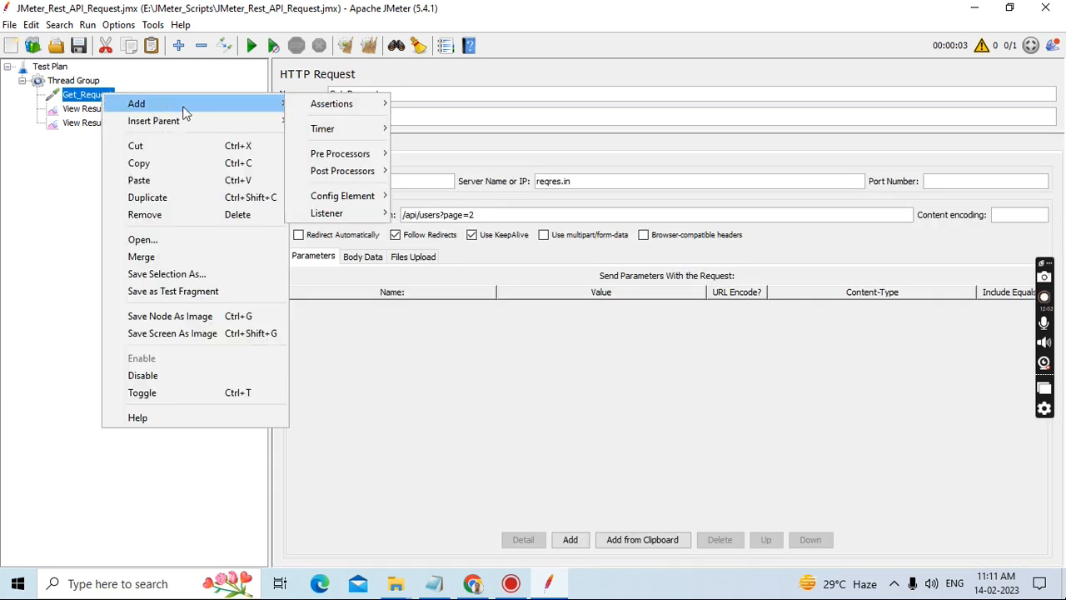
mouse_move(337, 195)
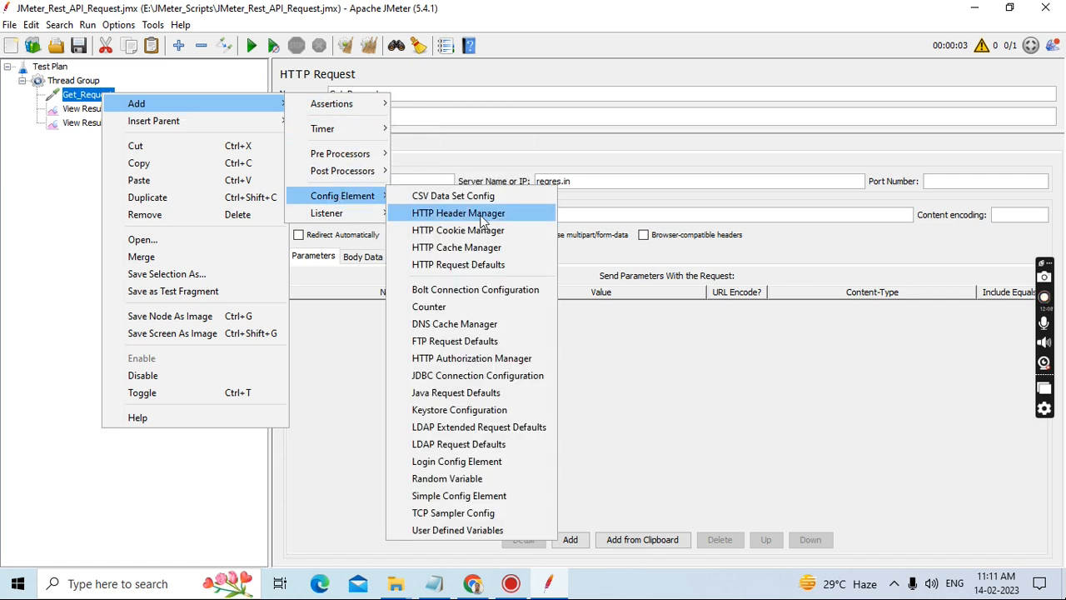
left_click(480, 218)
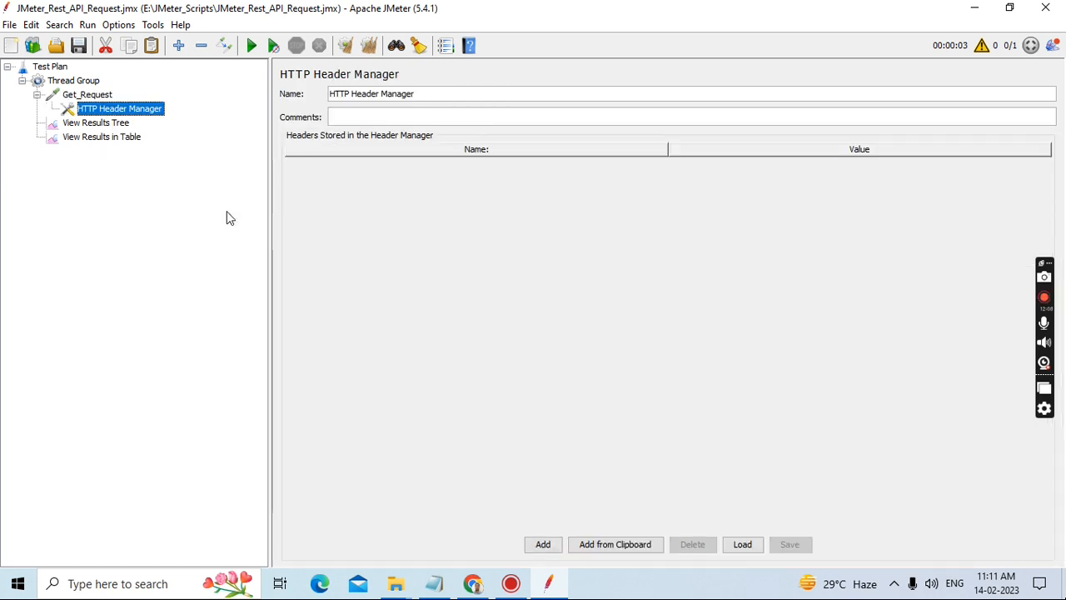
Take the ContentType field name from the Get_Request sampler result and add it as a header name in the HTTP Header Manager.
left_click(98, 95)
left_click(98, 124)
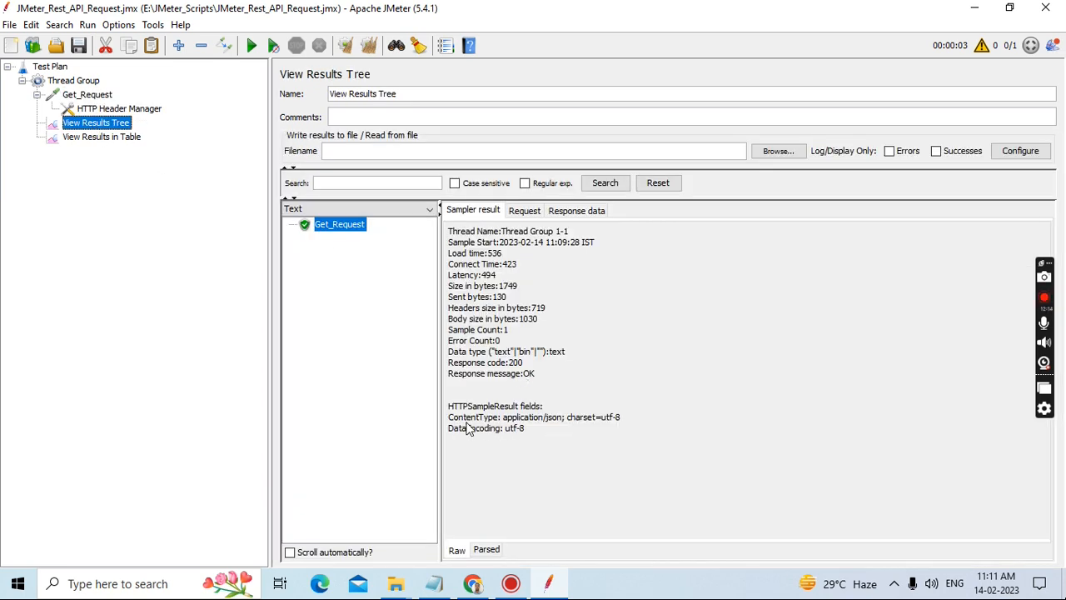
left_click_drag(449, 419, 499, 425)
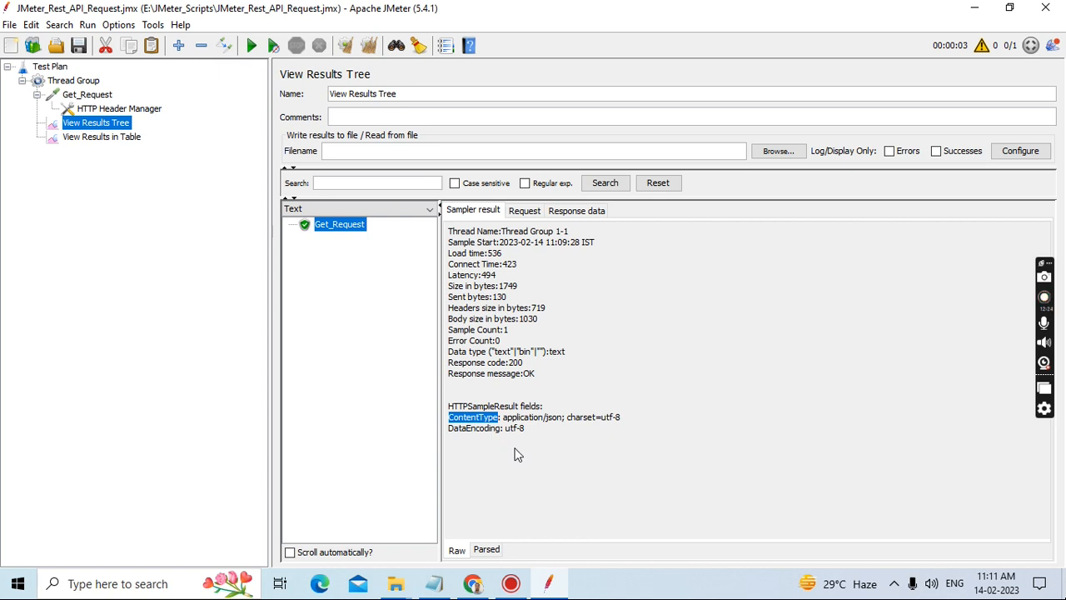
left_click(121, 112)
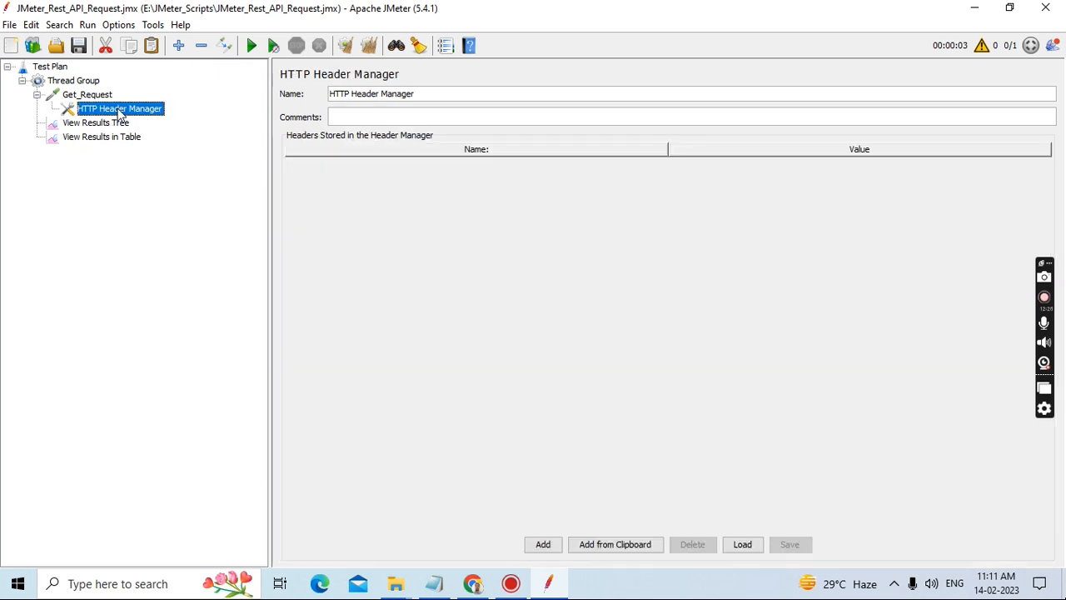
left_click(543, 546)
double_click(361, 161)
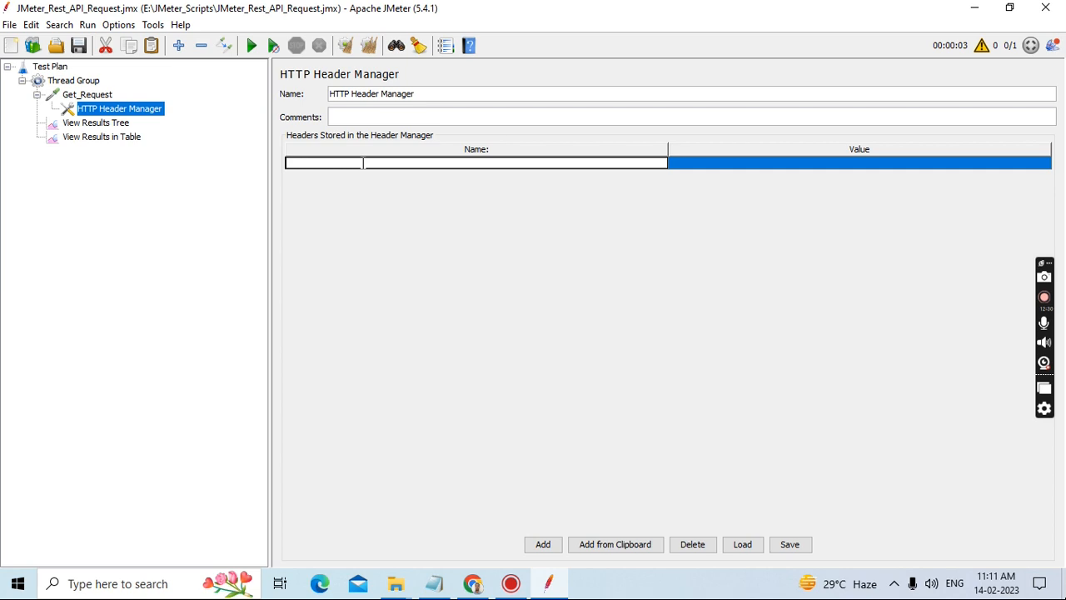
type("ContentType")
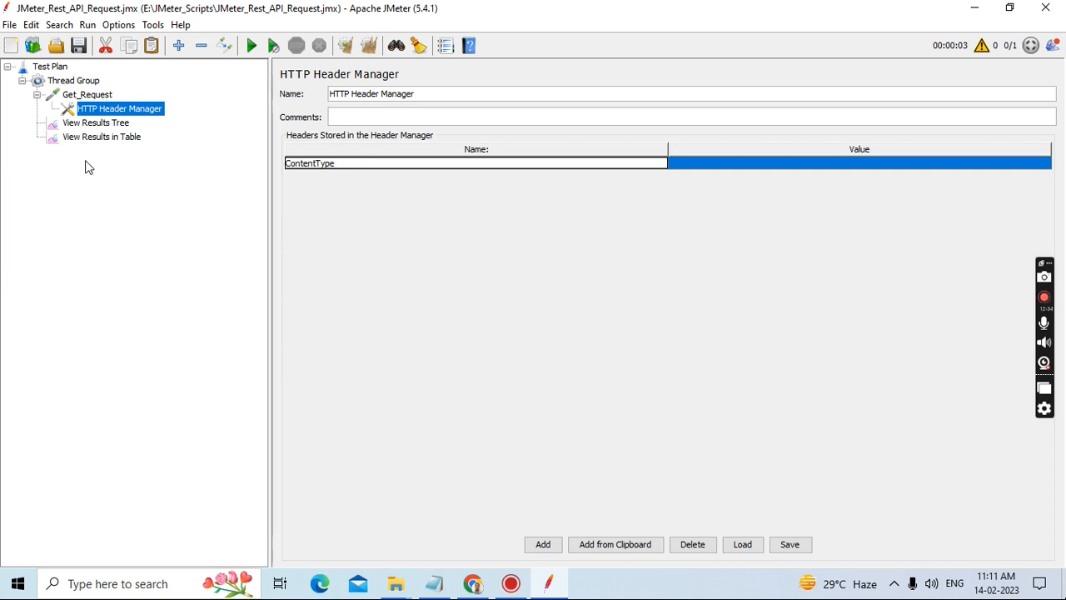
Copy application/json from the sampler result into the ContentType header's value, and return to View Results Tree.
left_click(90, 125)
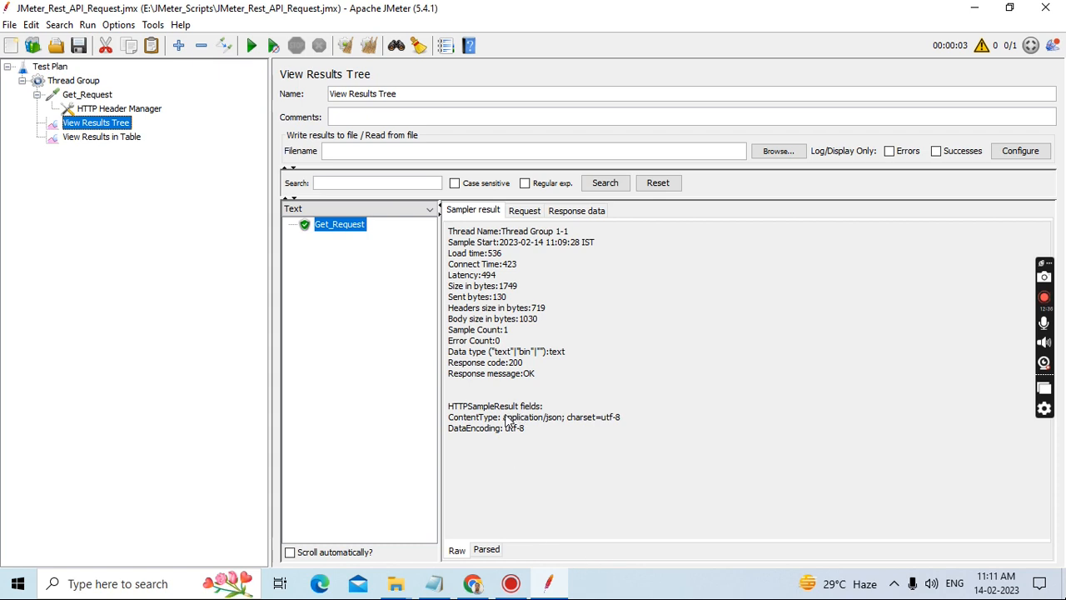
left_click_drag(503, 419, 564, 424)
key("ctrl+c")
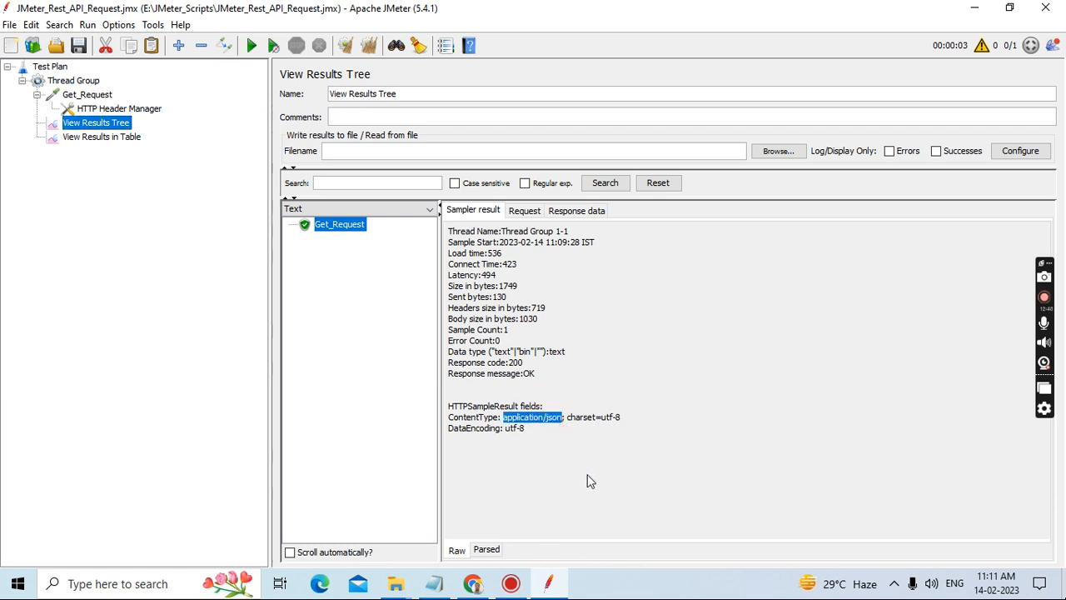
left_click(106, 114)
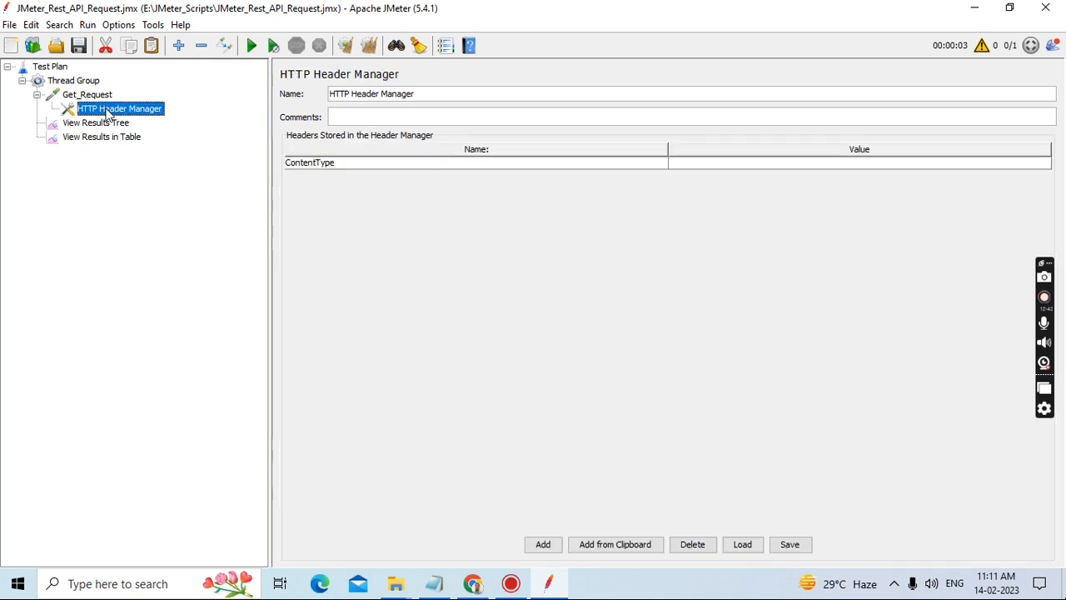
double_click(753, 163)
key("ctrl+v")
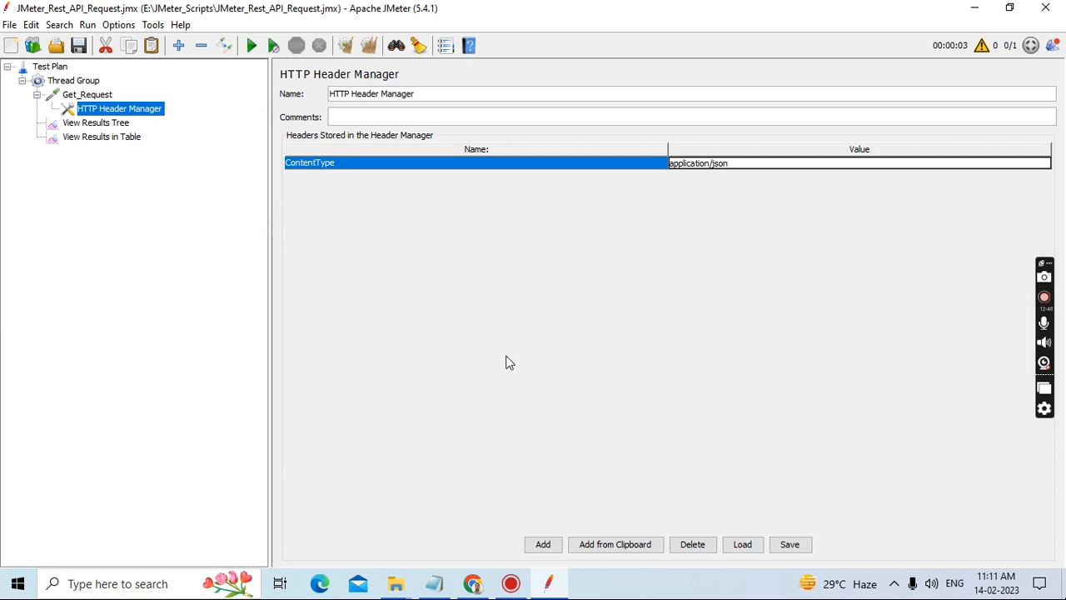
left_click(98, 123)
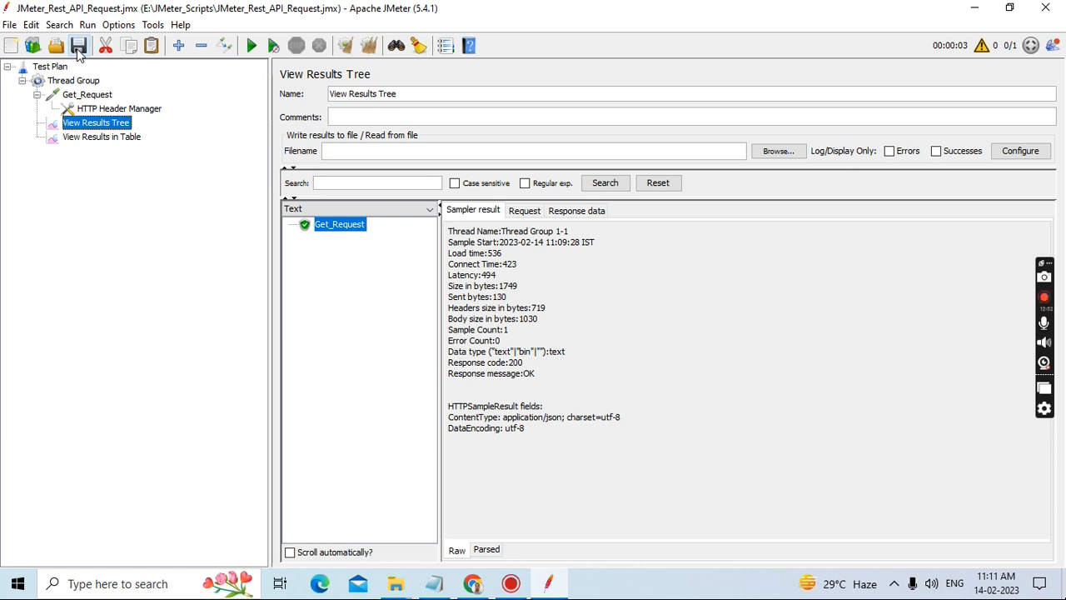
Clear the previous results, rerun the test plan, and check the Get_Request sampler result with the header manager in place.
left_click(378, 50)
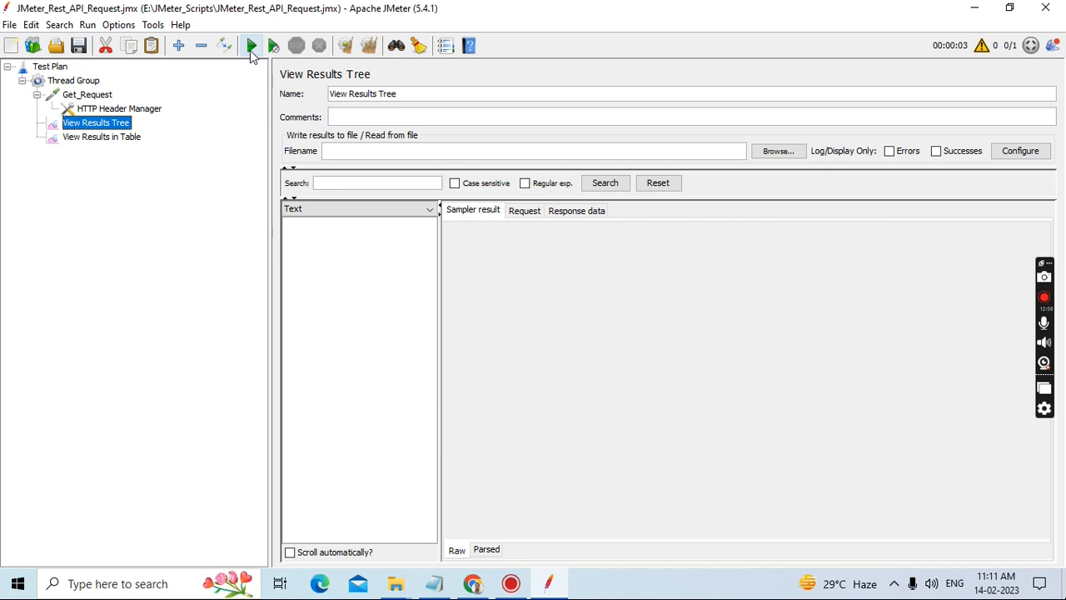
left_click(250, 50)
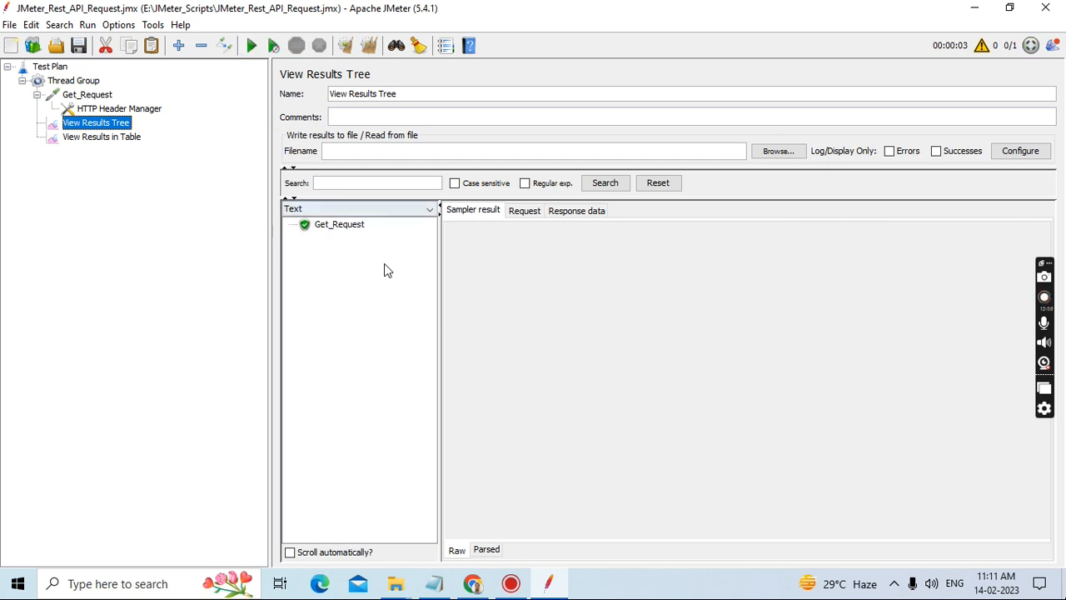
left_click(347, 229)
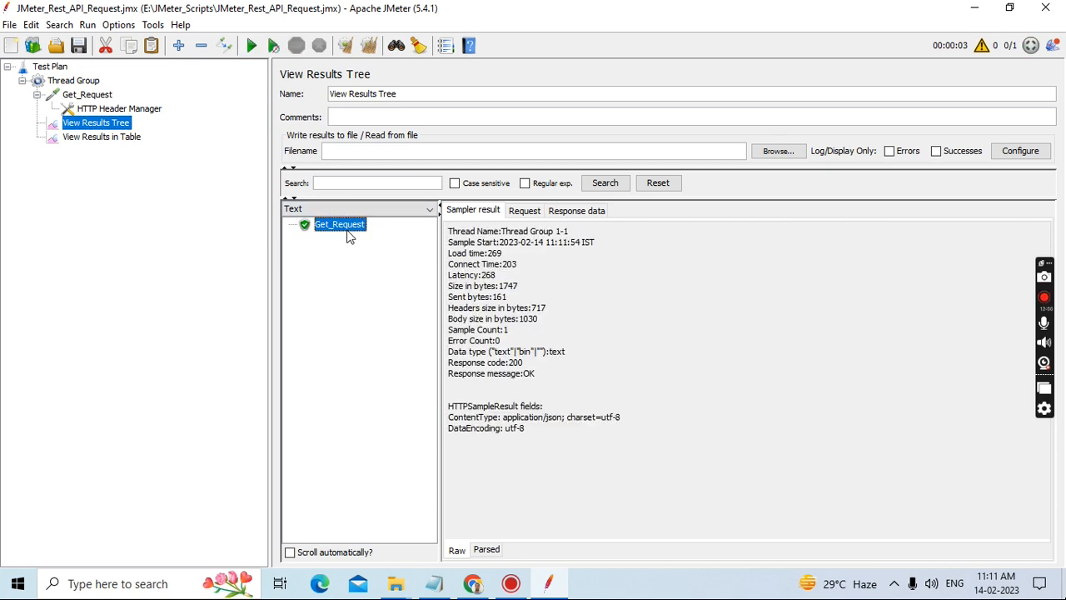
Add an HTTP Authorization Manager config element under Get_Request.
left_click(103, 98)
right_click(103, 98)
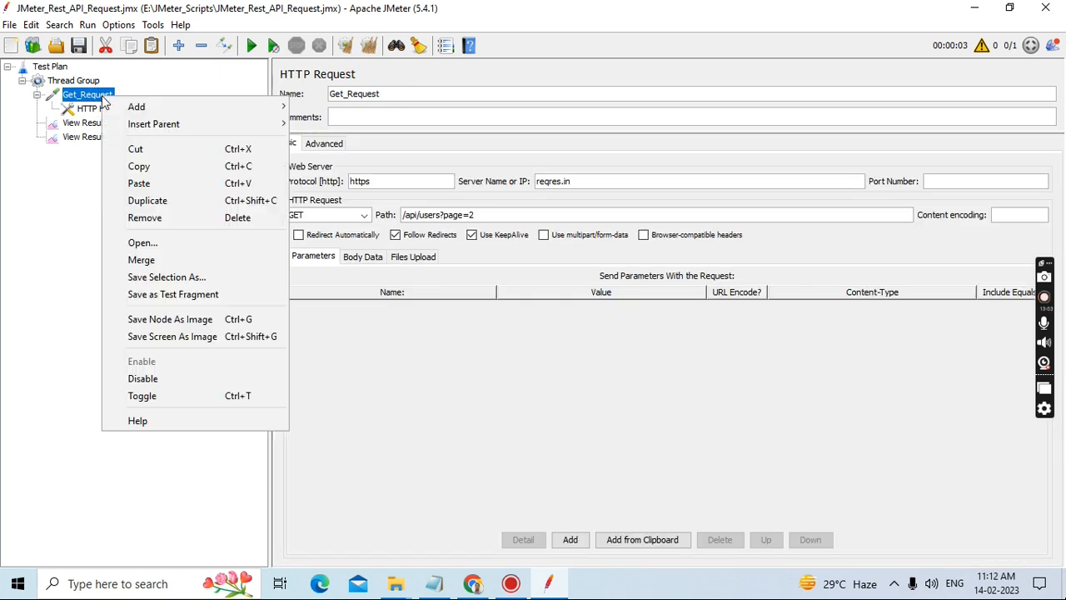
mouse_move(150, 110)
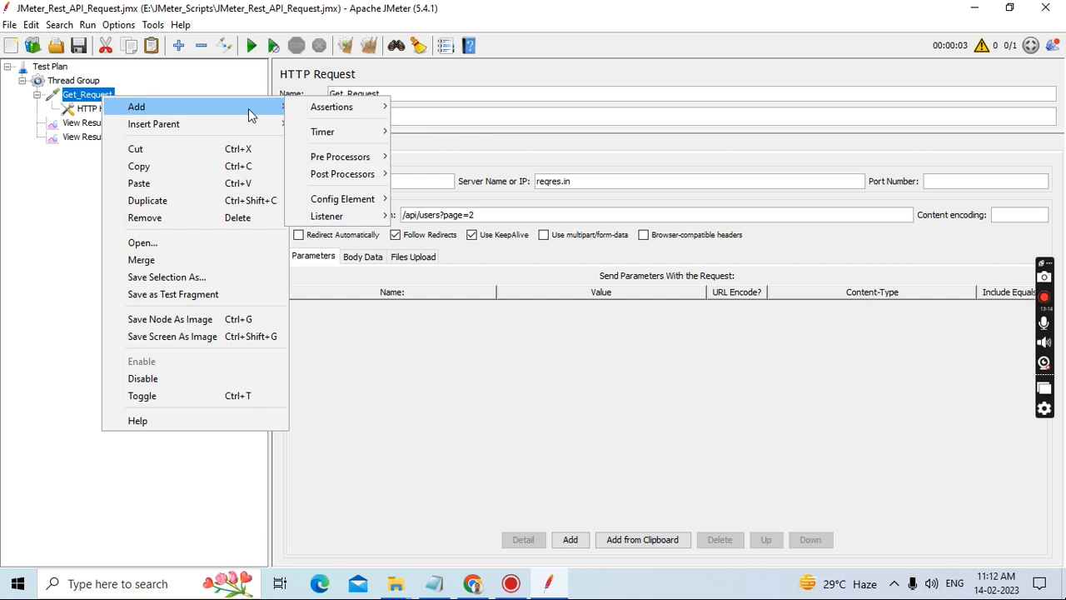
mouse_move(249, 125)
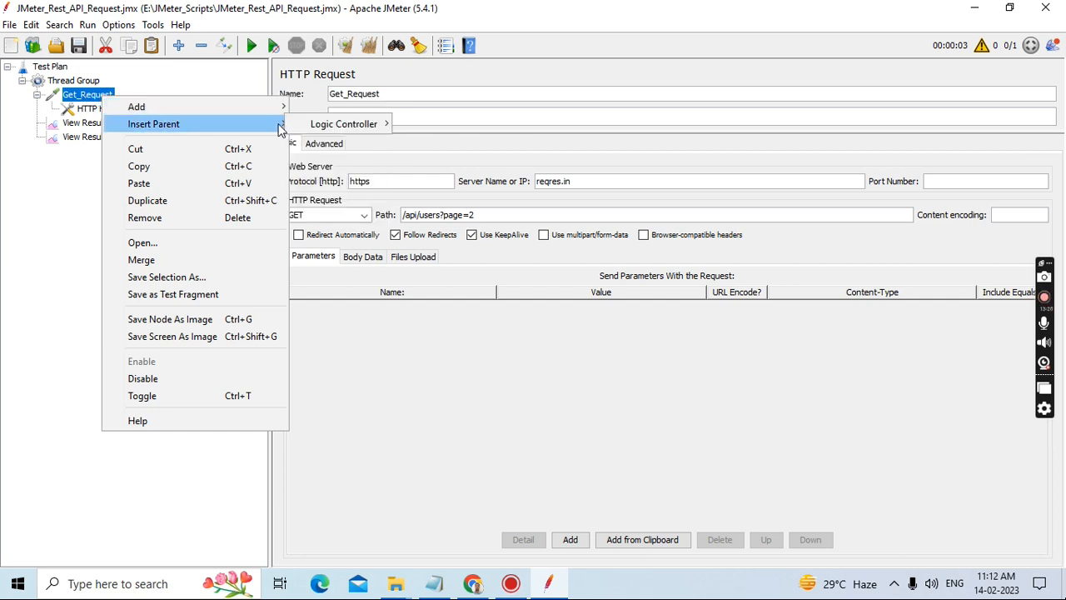
mouse_move(339, 200)
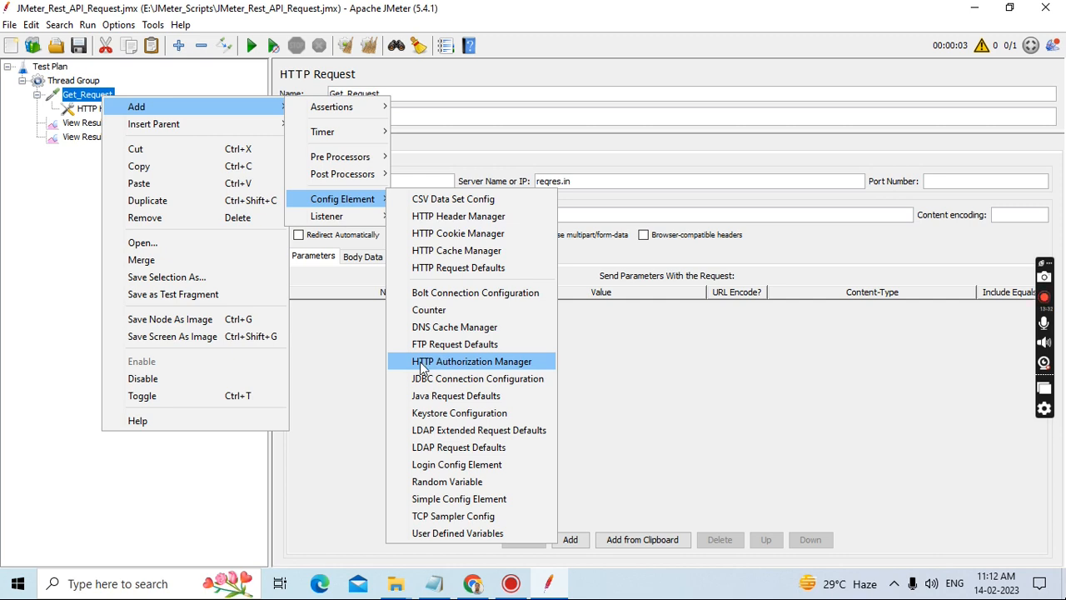
left_click(482, 364)
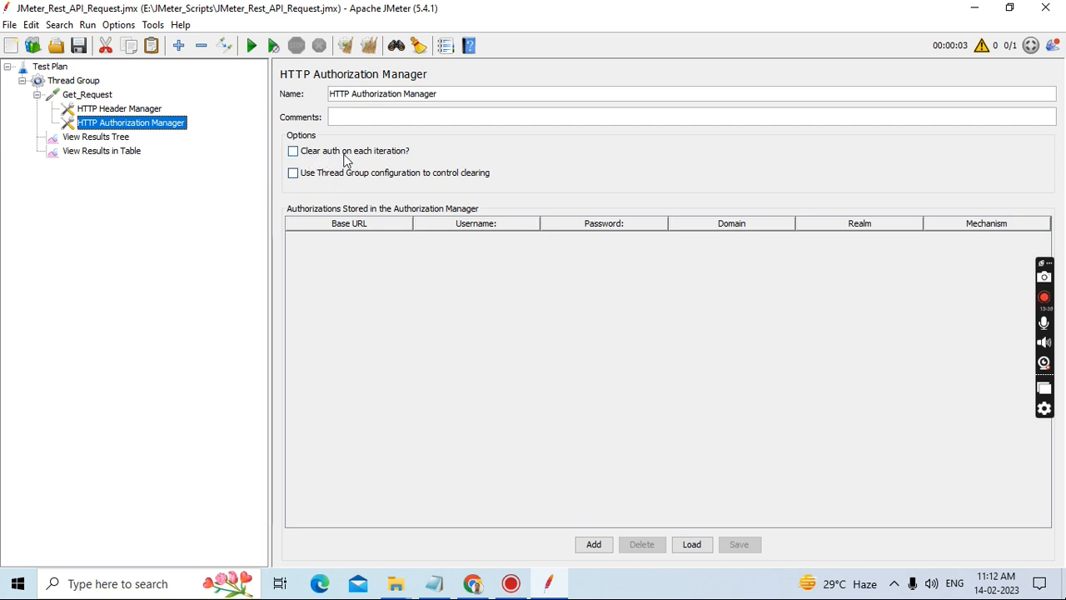
Enable clearing auth on each iteration in the HTTP Authorization Manager and add a blank authorization entry.
left_click(295, 154)
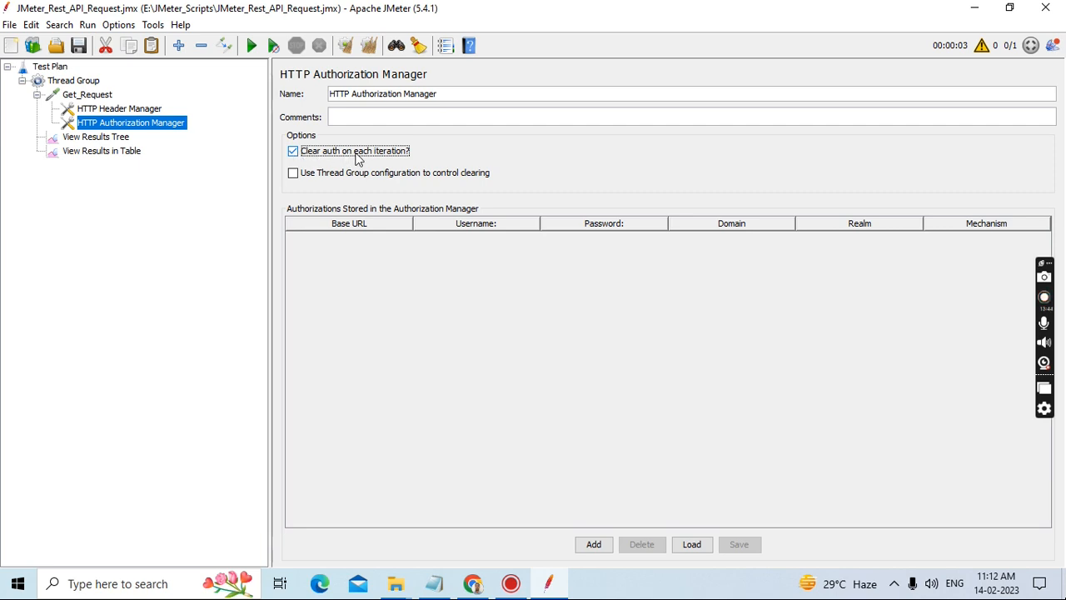
left_click(596, 545)
left_click(356, 245)
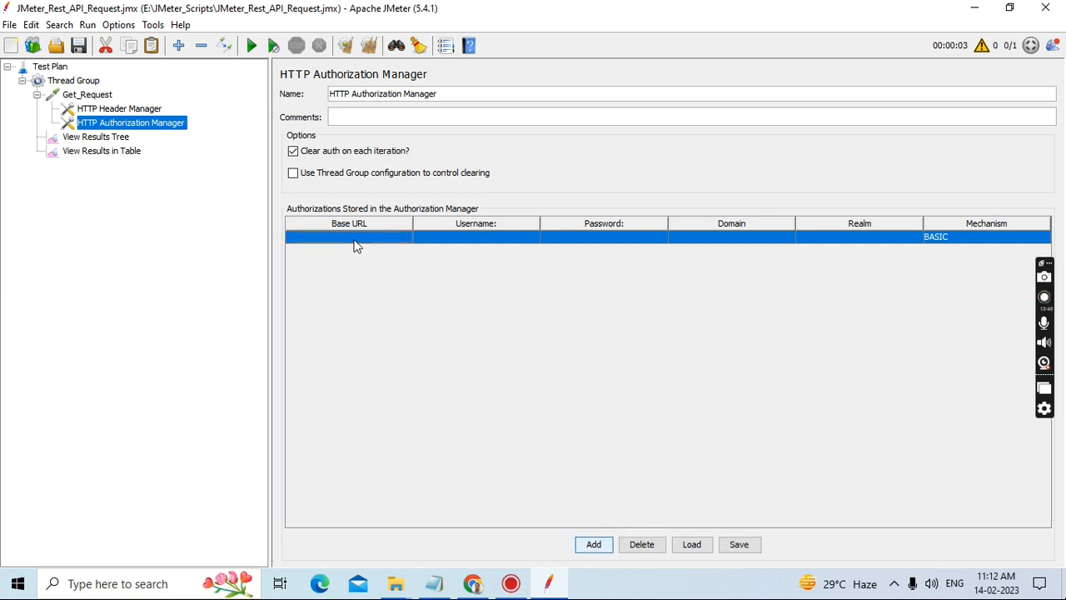
left_click(355, 243)
left_click(452, 241)
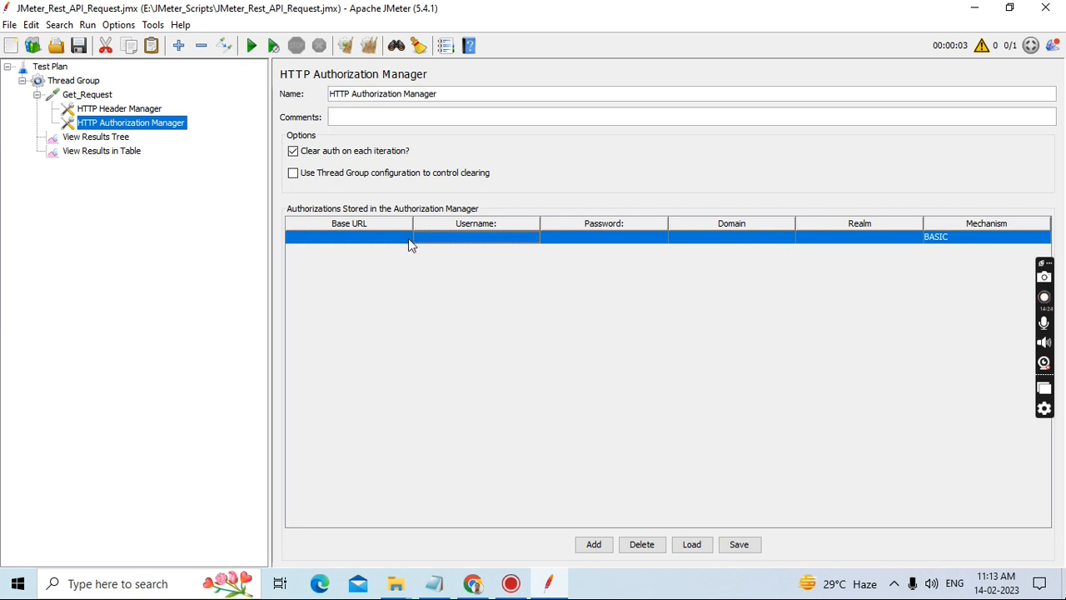
Remove the HTTP Authorization Manager and the HTTP Header Manager from Get_Request.
left_click(88, 95)
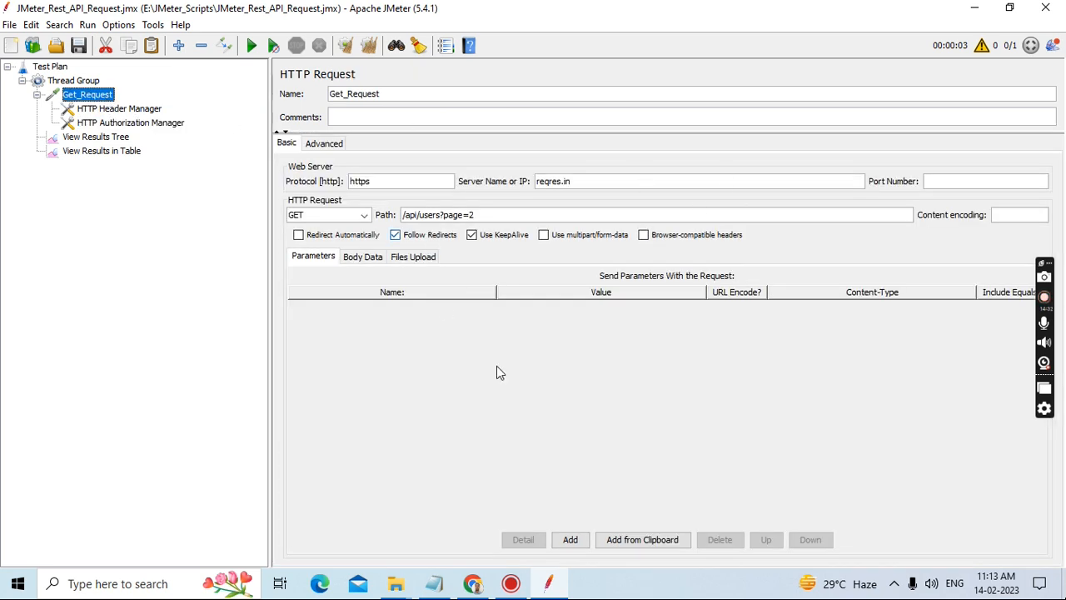
left_click(132, 111)
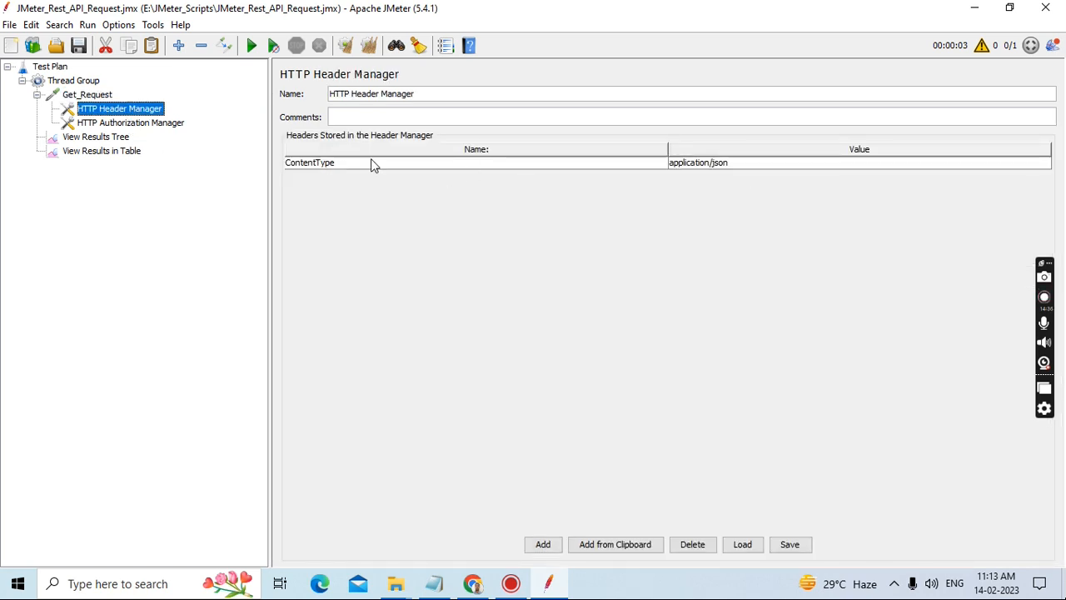
left_click(142, 125)
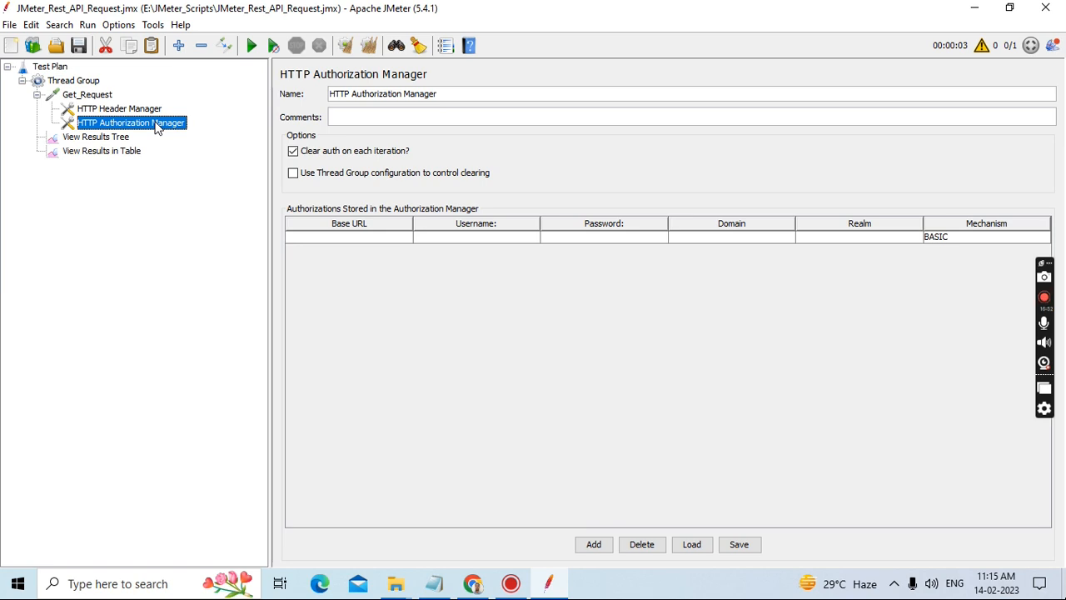
key("Delete")
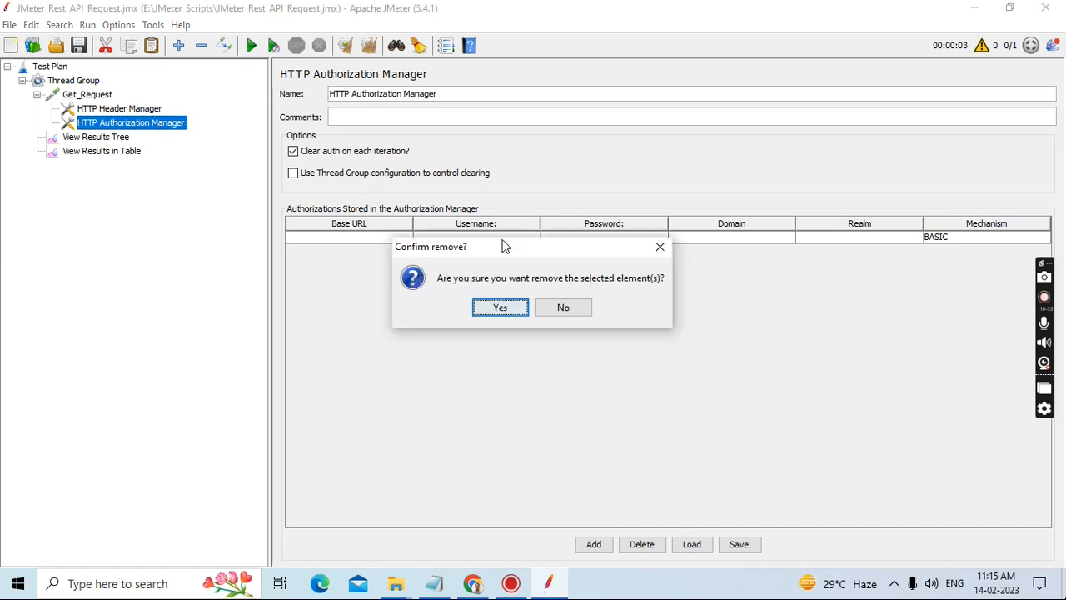
left_click(500, 307)
left_click(144, 113)
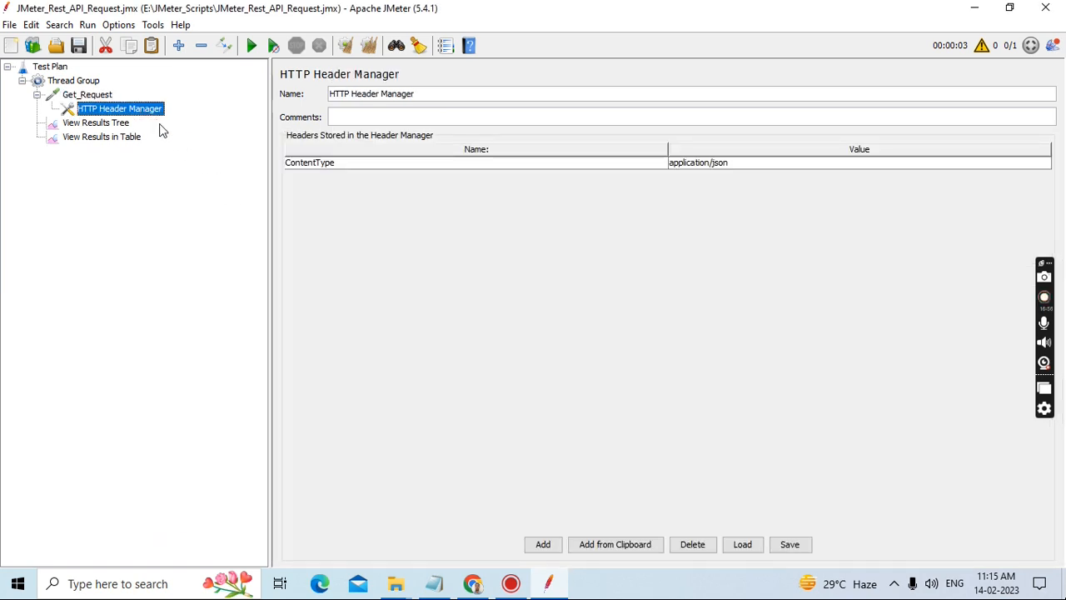
key("Delete")
left_click(491, 310)
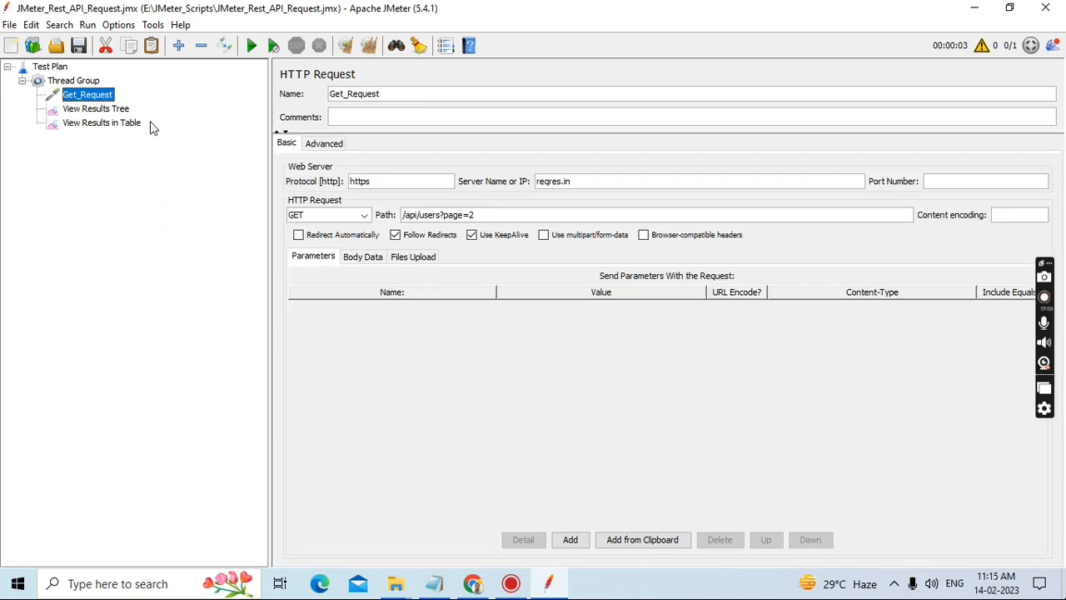
Add a second HTTP Request sampler to the Thread Group and place it directly below Get_Request.
left_click(83, 81)
right_click(84, 83)
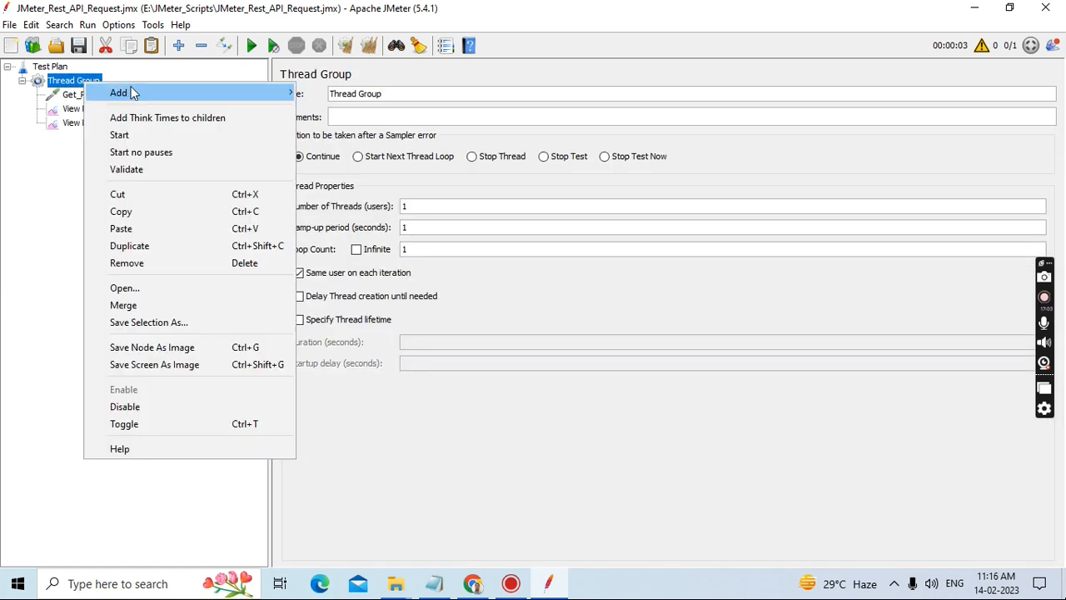
mouse_move(133, 92)
mouse_move(363, 95)
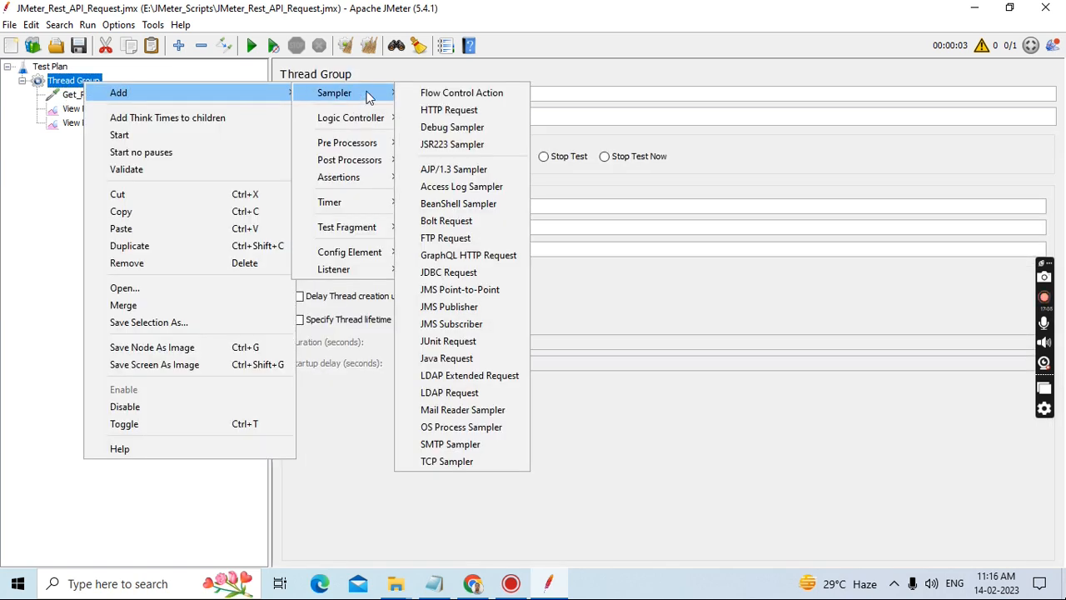
left_click(443, 109)
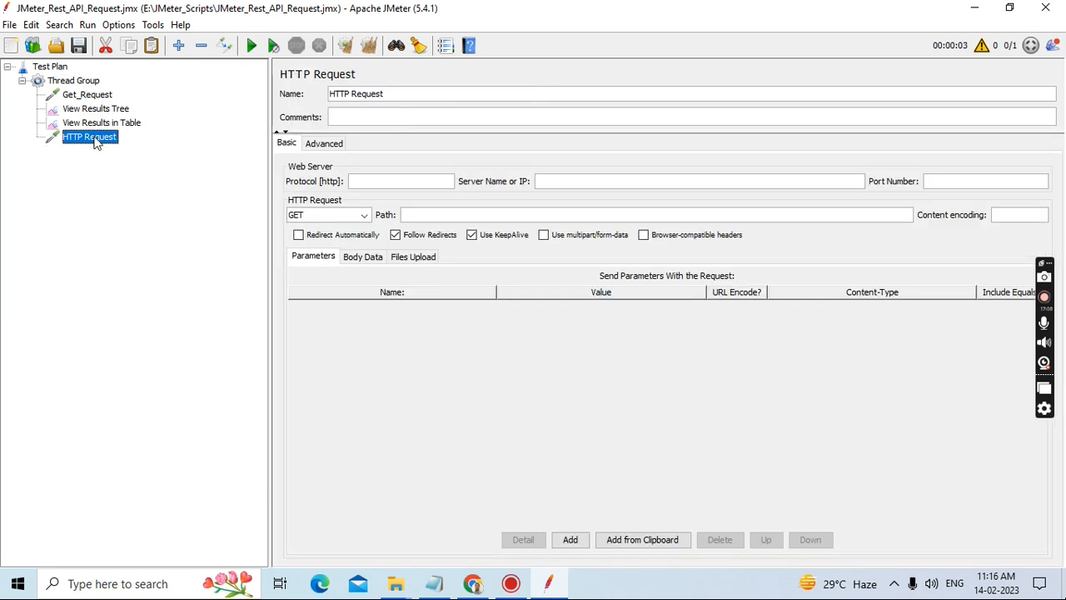
left_click_drag(98, 111, 98, 109)
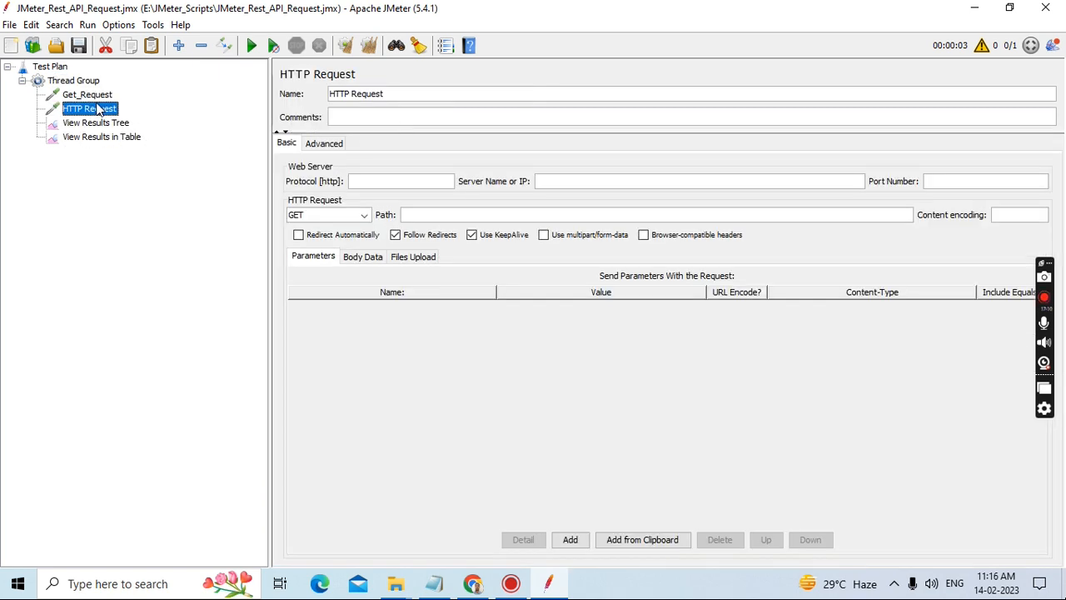
Place the cursor below Post in the Notepad notes, then switch to Chrome and open the POST Create example on reqres.in.
left_click(434, 583)
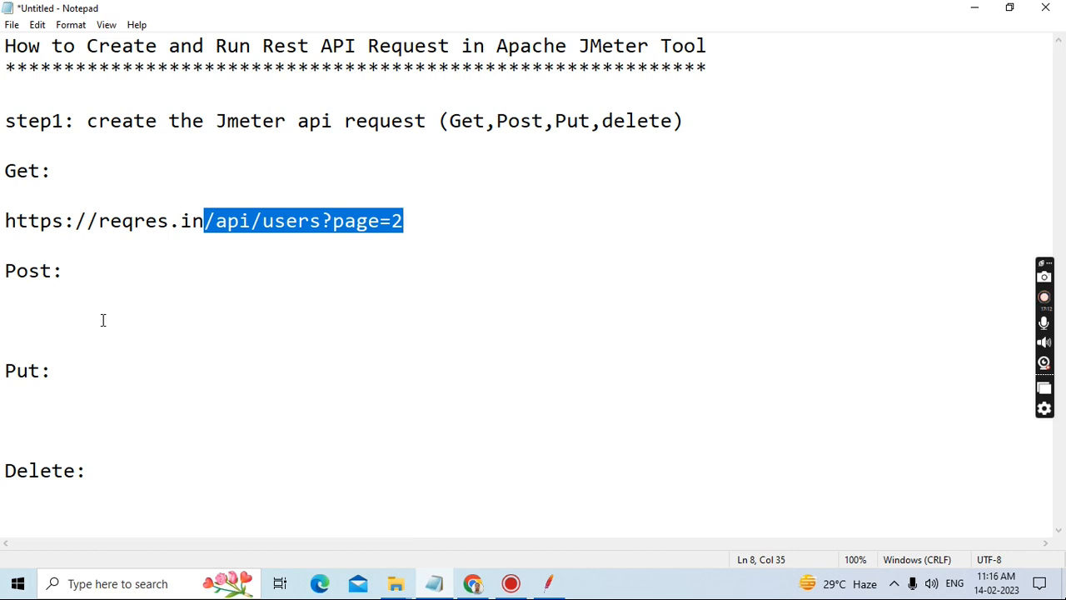
left_click(50, 314)
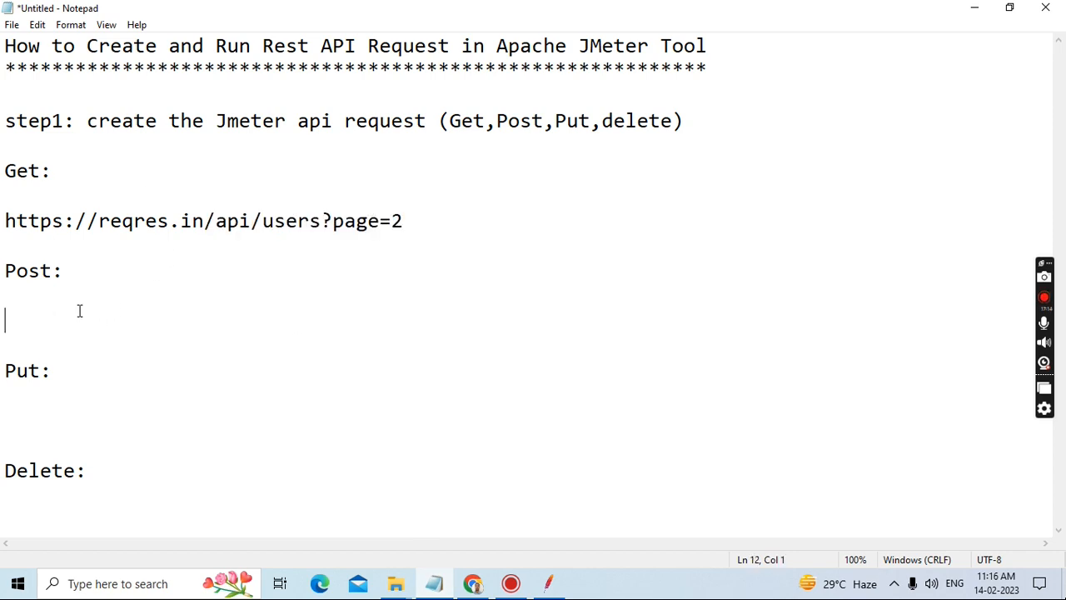
left_click(472, 583)
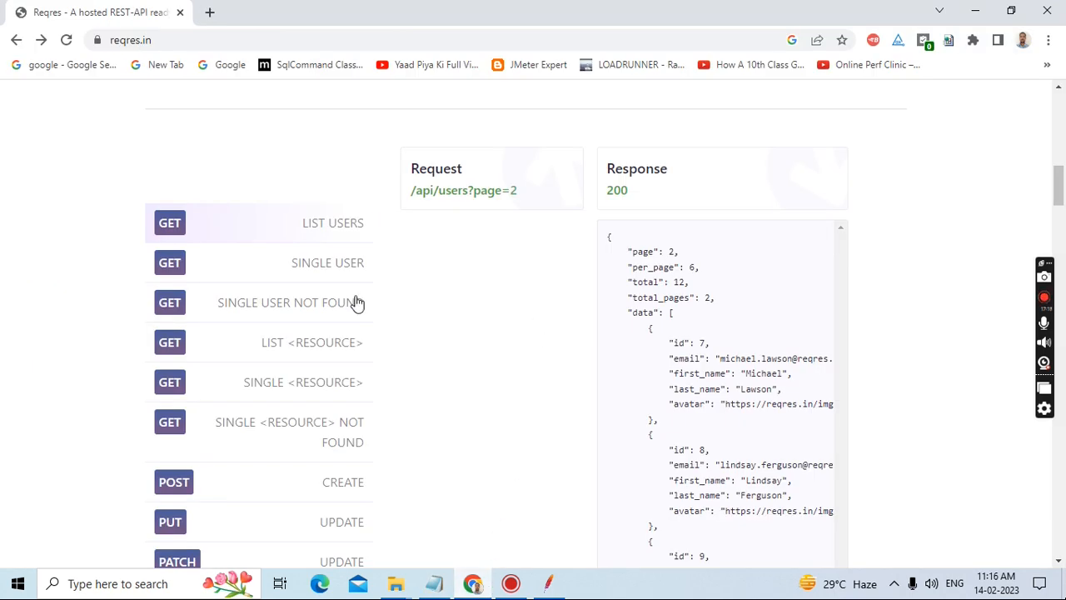
scroll(360, 301, "up", 1)
scroll(370, 321, "down", 1)
scroll(400, 328, "down", 3)
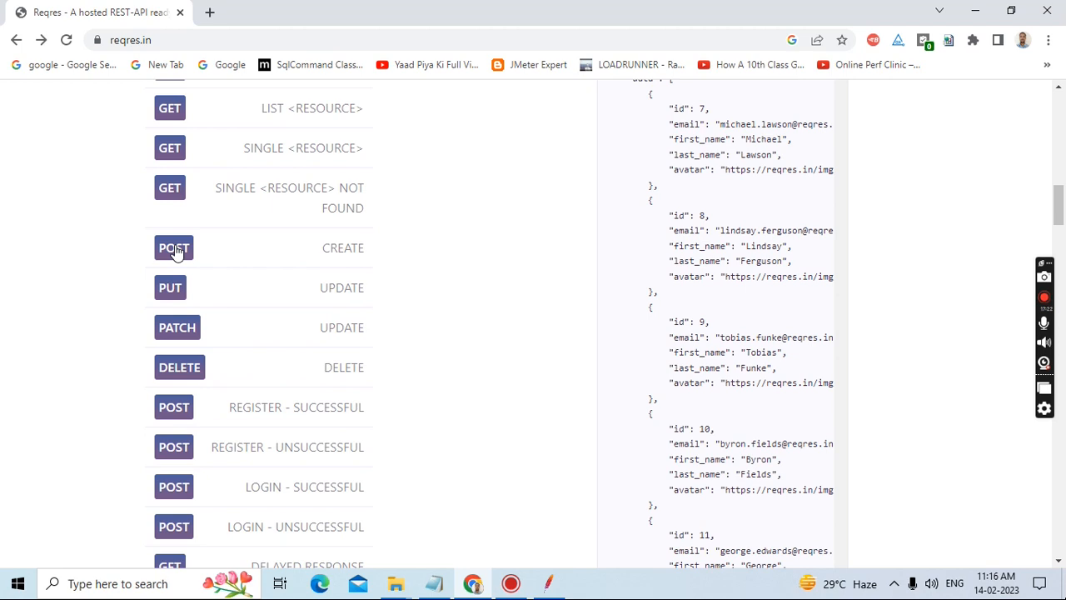
left_click(339, 250)
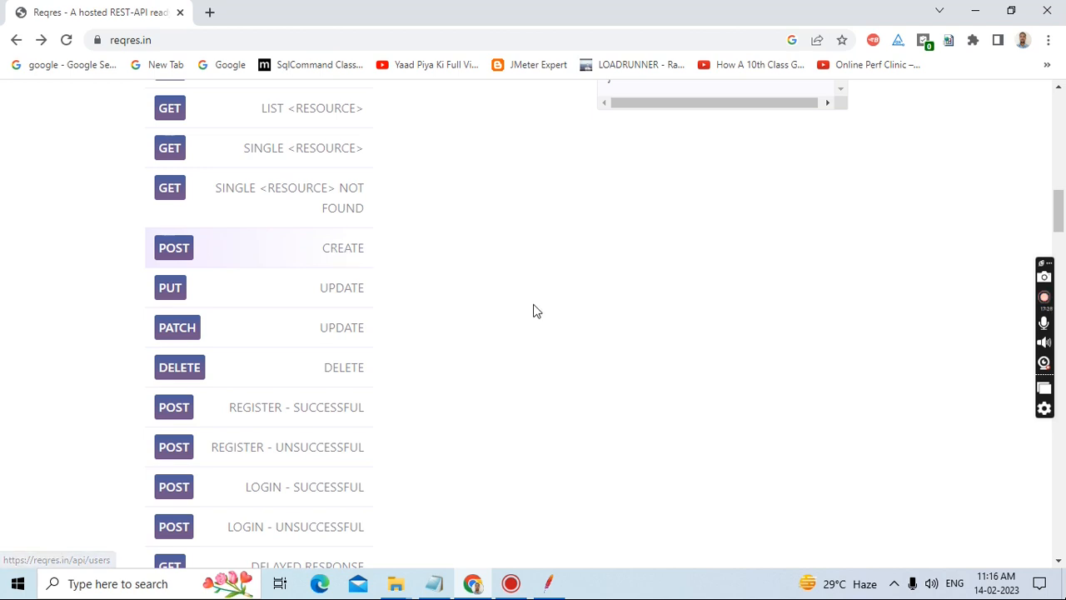
scroll(534, 306, "up", 4)
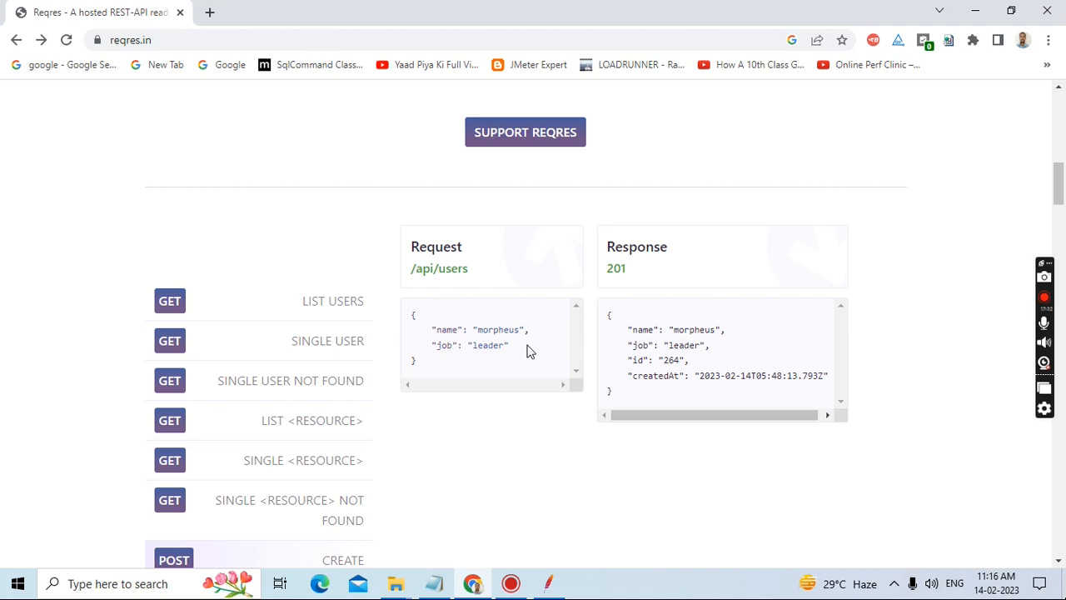
Copy the POST example's JSON request body into the Notepad notes below Post, under a new "Body:" heading.
left_click_drag(409, 321, 435, 369)
key("ctrl+c")
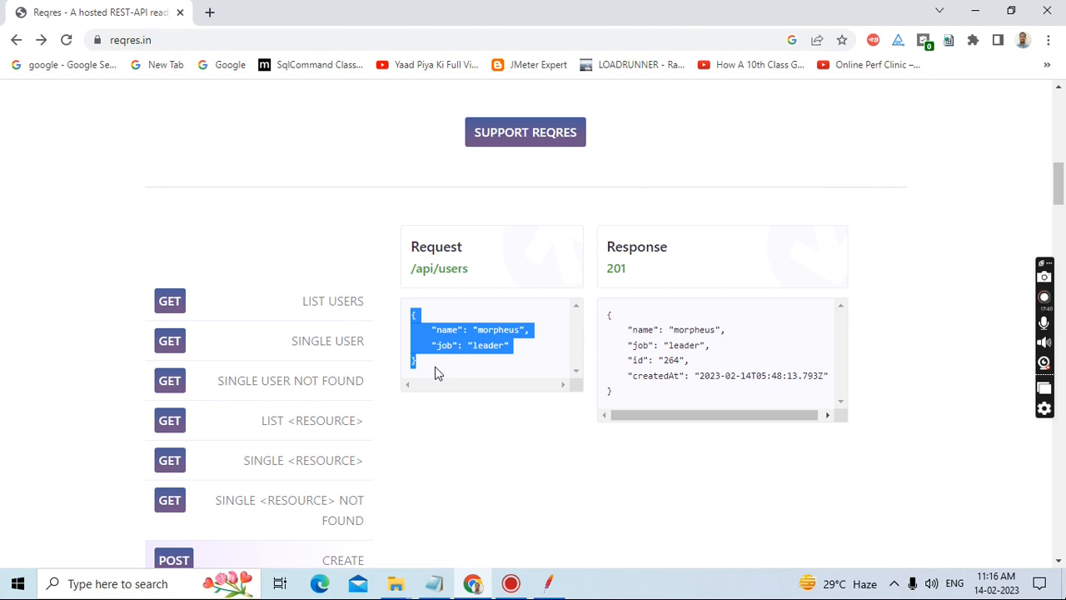
left_click(423, 330)
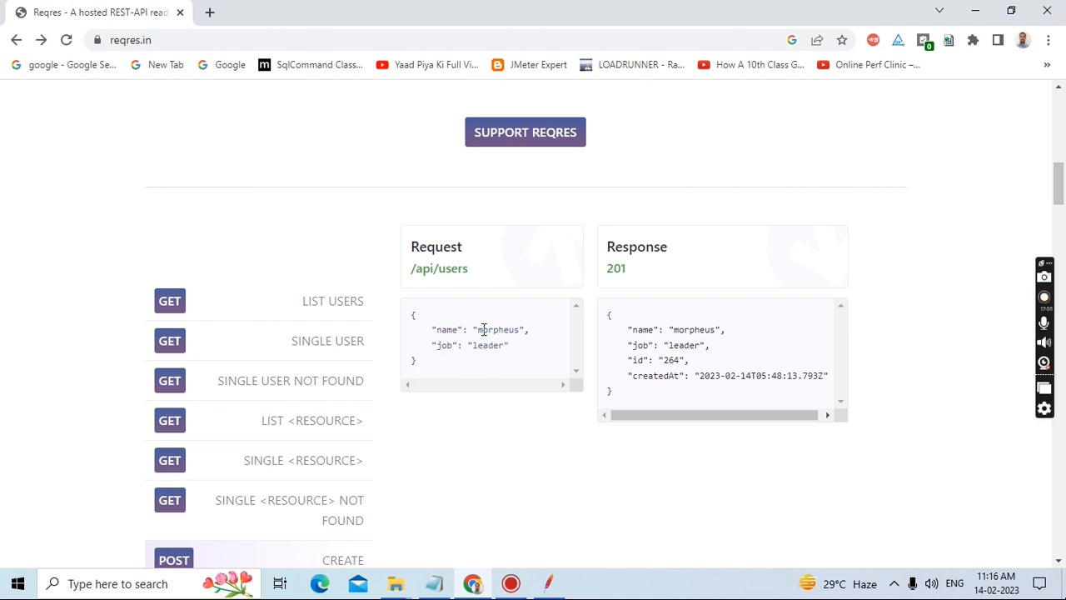
left_click(435, 586)
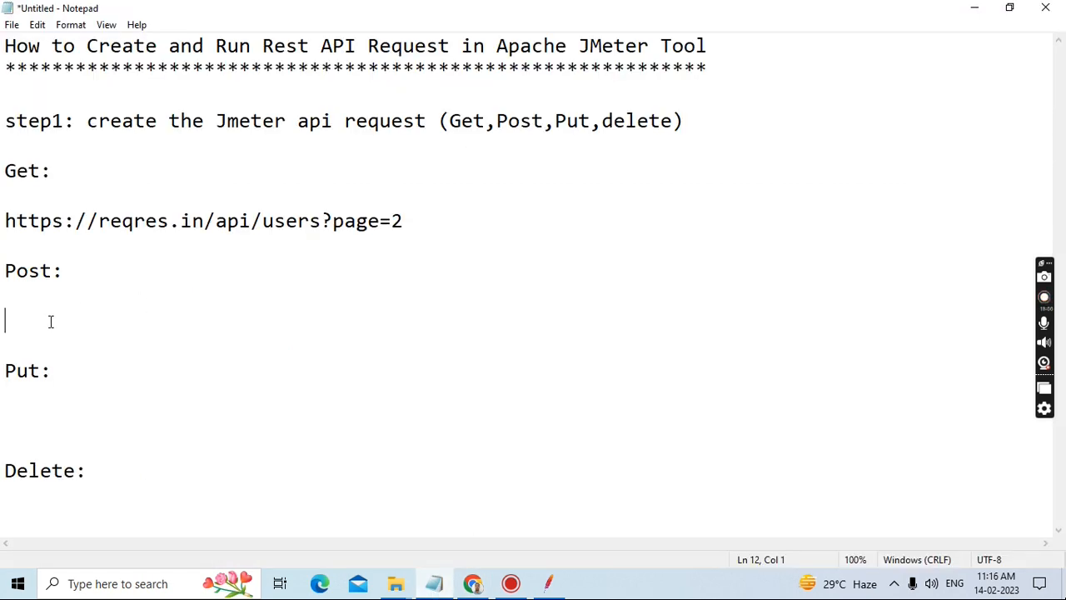
key("Return")
key("Return")
type("Body")
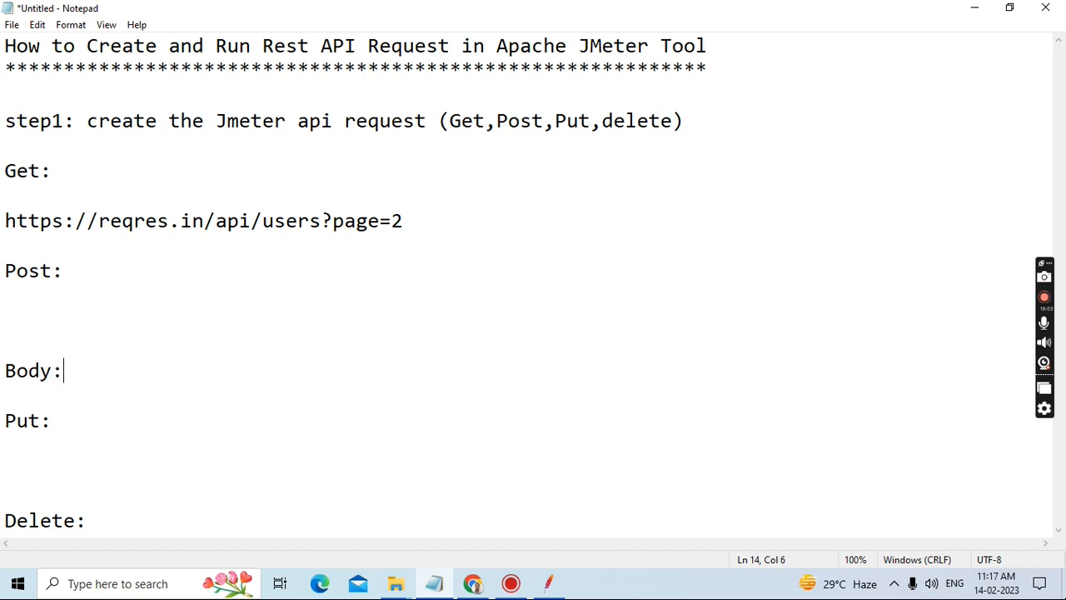
type(":")
key("Return")
key("Return")
key("ctrl+v")
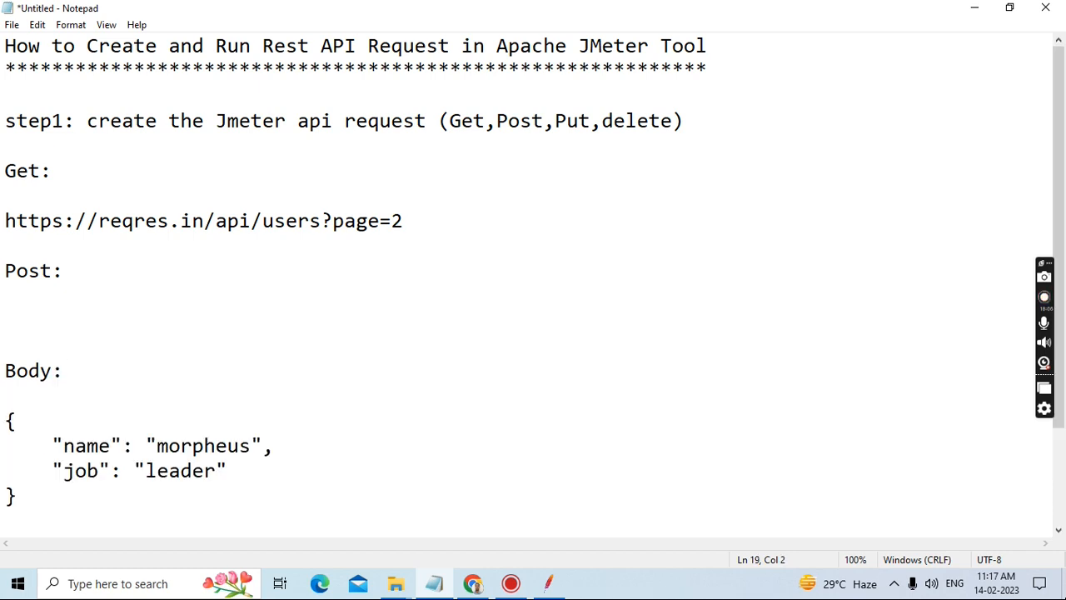
Open the POST example's /api/users link on reqres.in in Chrome and copy its full URL into the Notepad notes below Post.
left_click(491, 576)
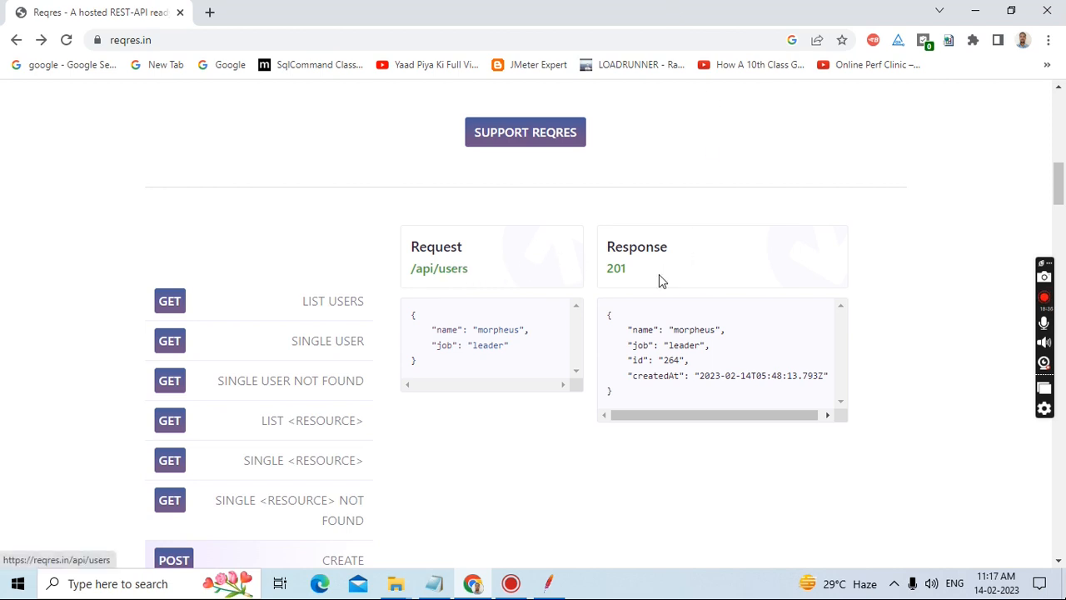
left_click(435, 274)
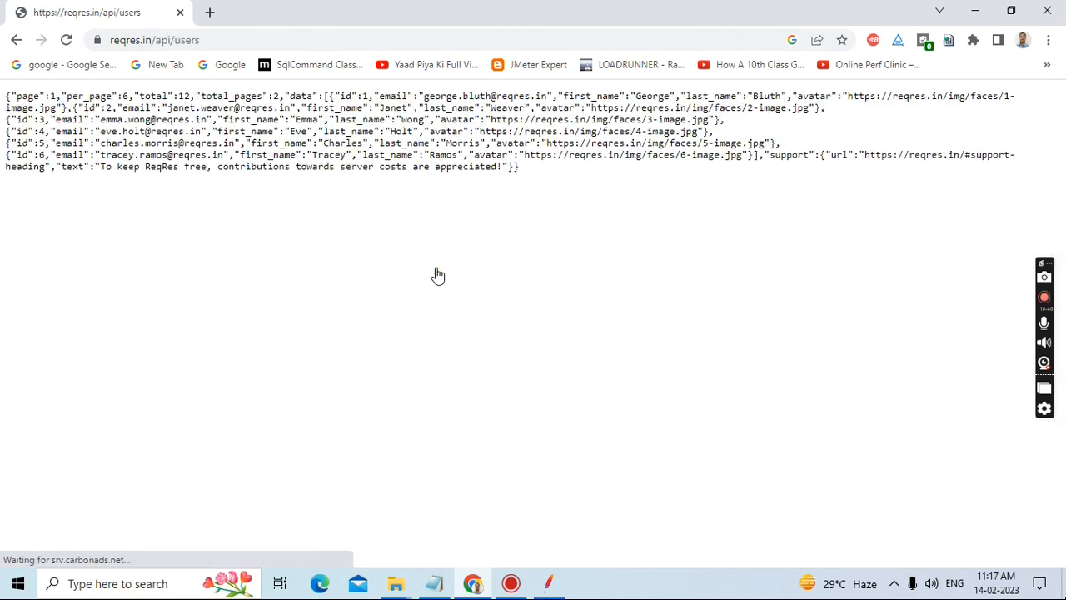
left_click(230, 37)
key("ctrl+c")
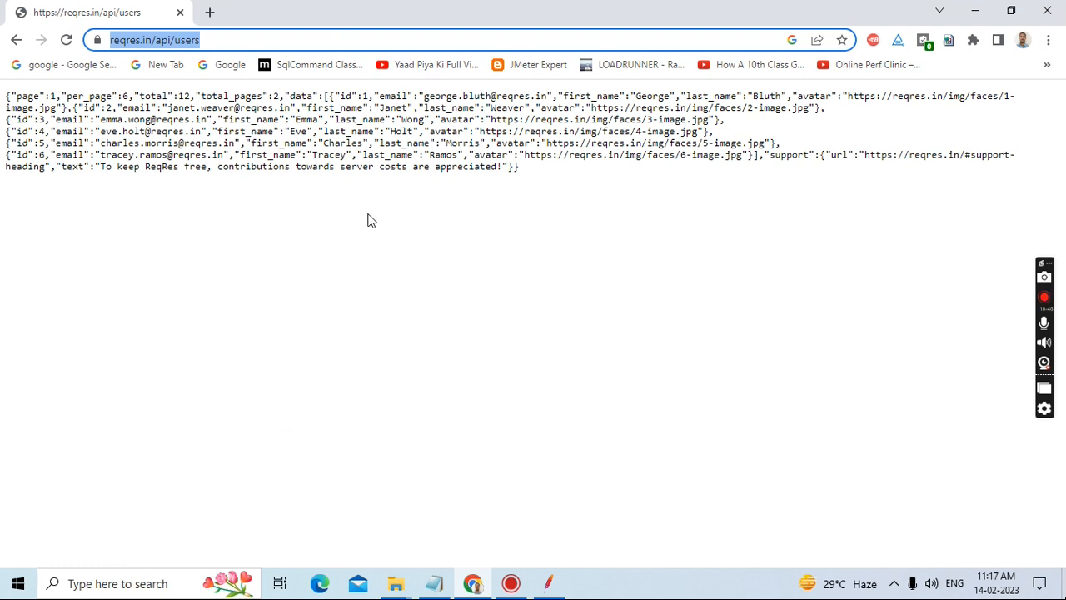
left_click(17, 41)
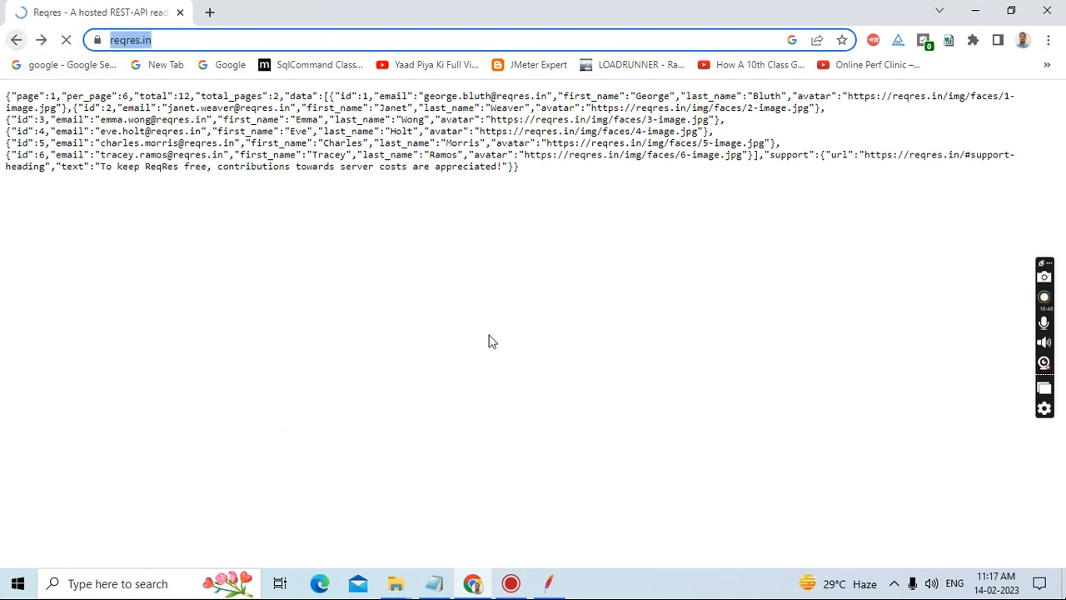
left_click(442, 587)
left_click(42, 311)
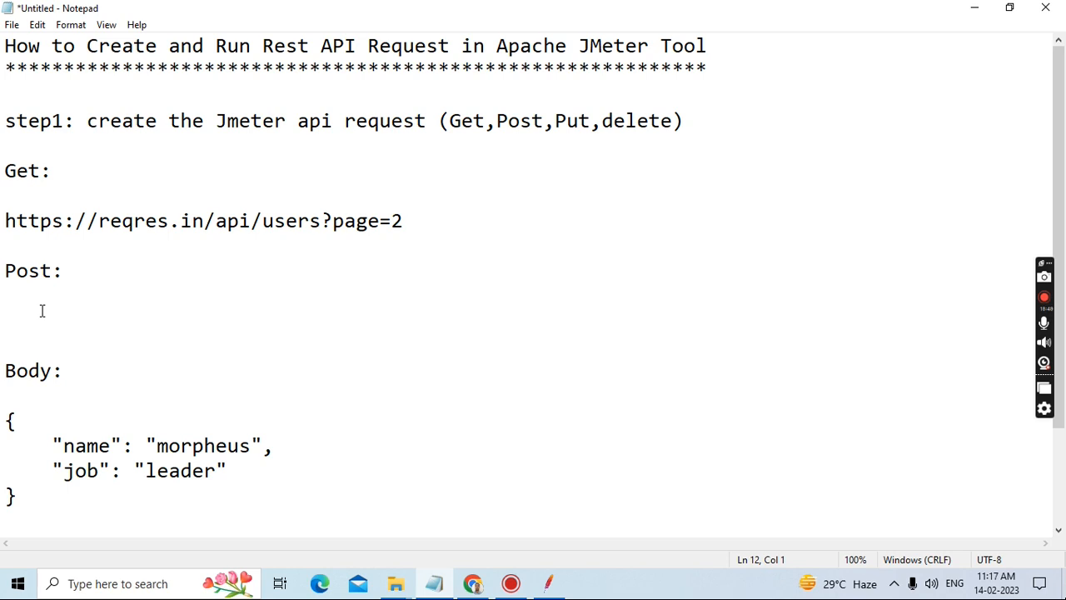
key("ctrl+v")
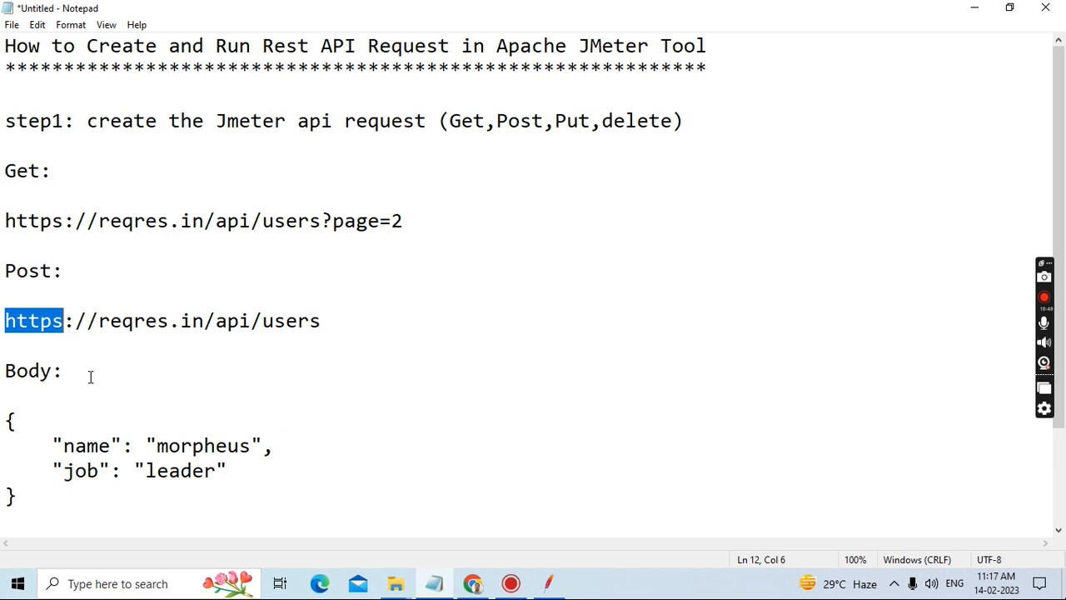
In JMeter, set the new HTTP Request's protocol to https and its server name to reqres.in, copied from the Notepad notes.
left_click(434, 586)
left_click(354, 179)
type("https")
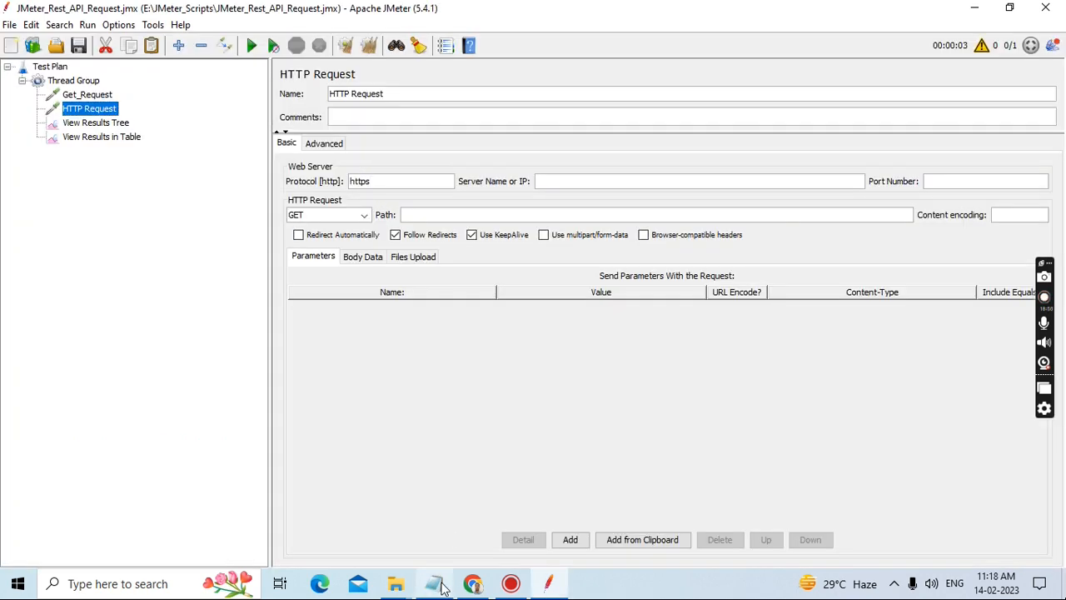
left_click(434, 586)
left_click_drag(100, 321, 205, 324)
key("ctrl+c")
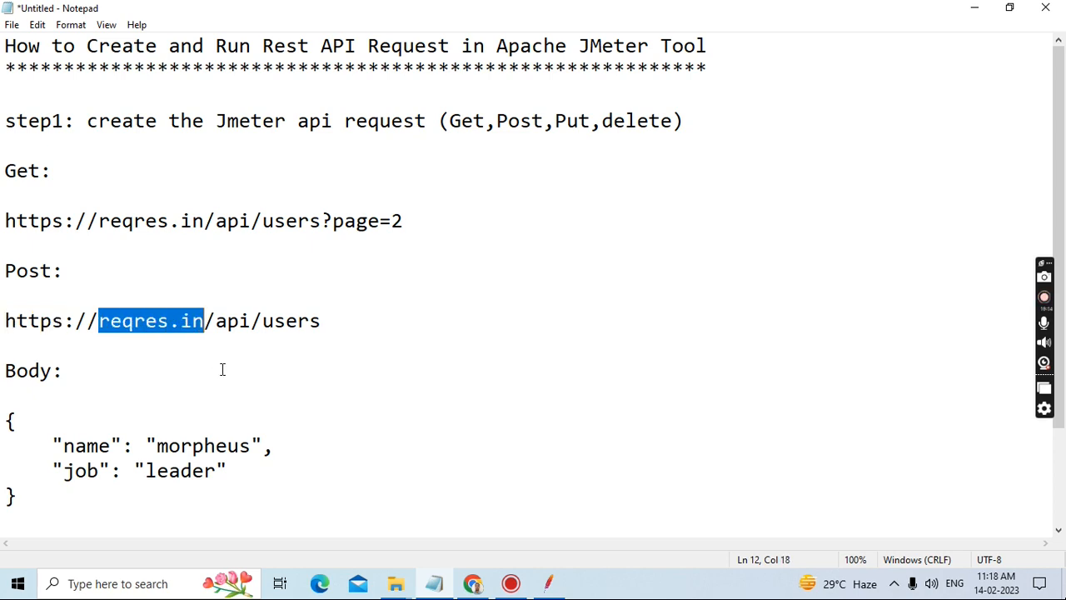
left_click(550, 587)
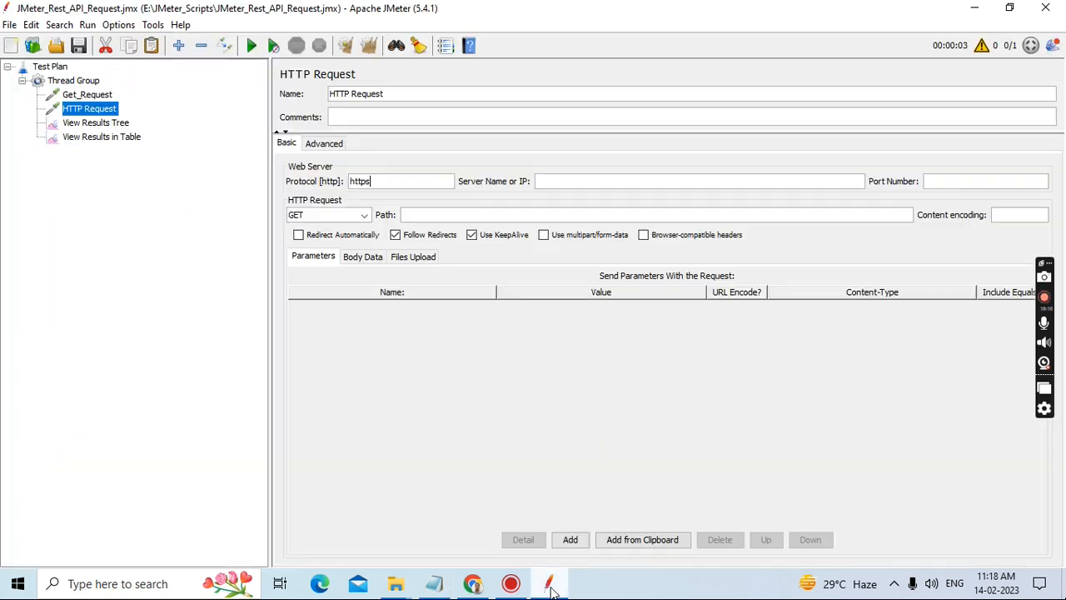
left_click(596, 180)
key("ctrl+v")
Copy /api/users from the Post URL in Notepad into the HTTP Request's path in JMeter.
left_click(439, 585)
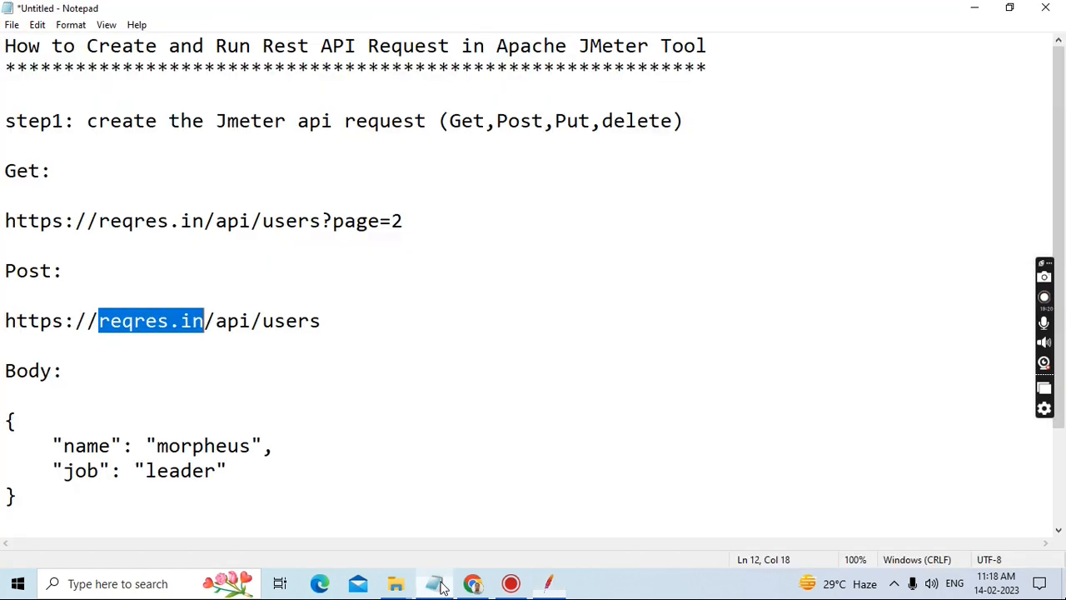
left_click_drag(207, 321, 321, 326)
key("ctrl+c")
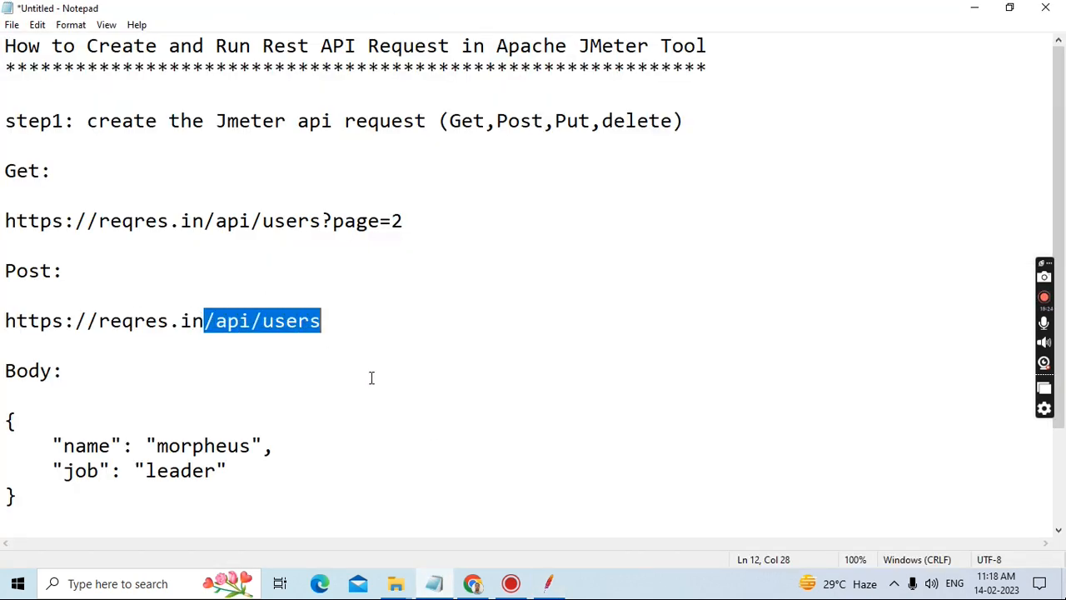
left_click(553, 585)
left_click(481, 215)
key("ctrl+v")
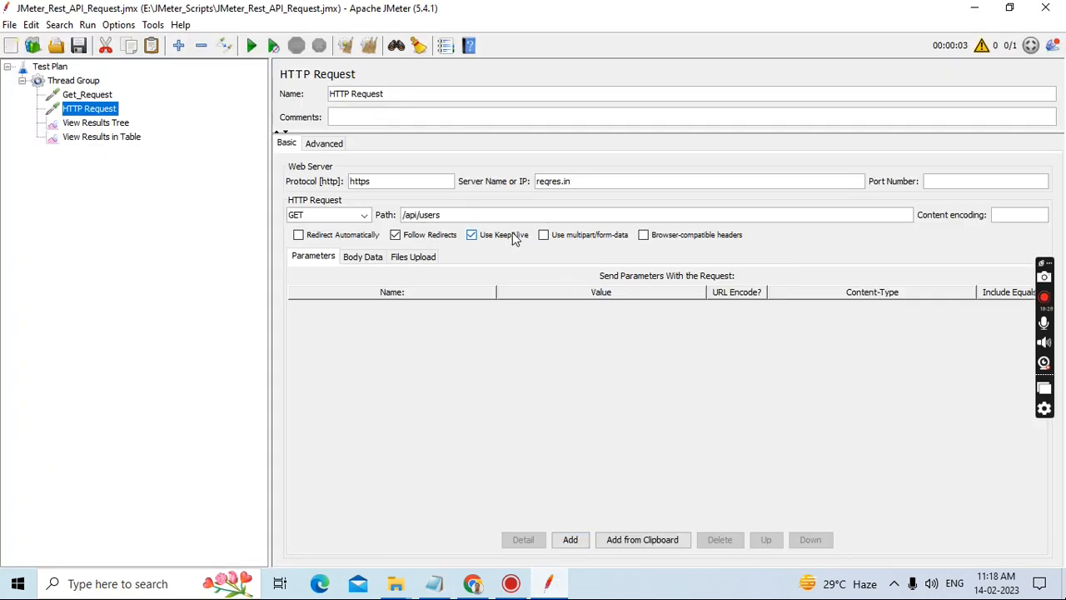
Copy the JSON body with name "morpheus" and job "leader" from Notepad into the HTTP Request's body data in JMeter.
left_click(370, 260)
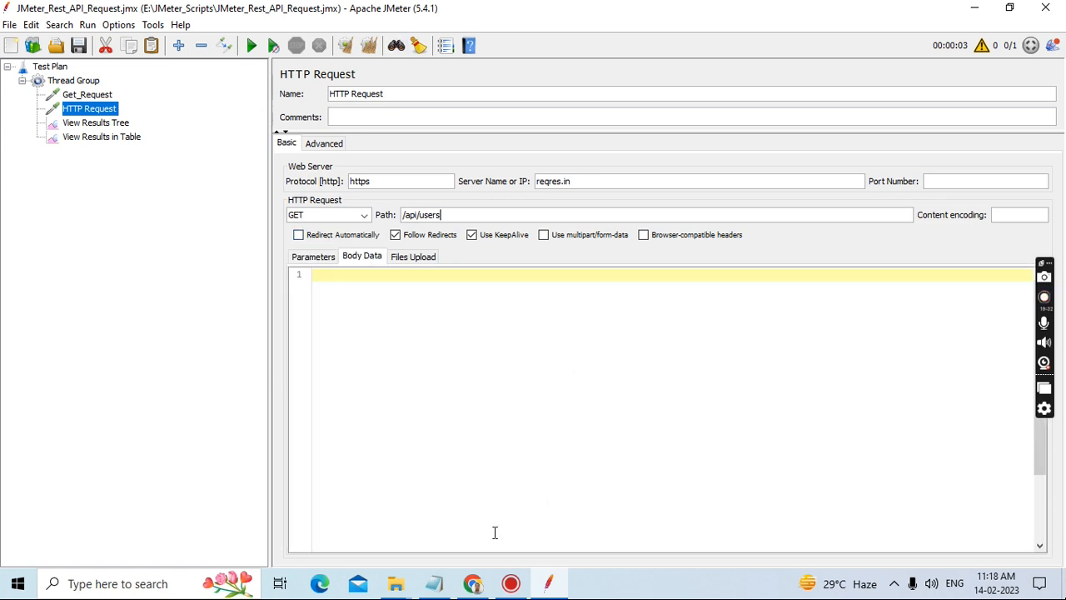
left_click(434, 583)
scroll(163, 407, "down", 2)
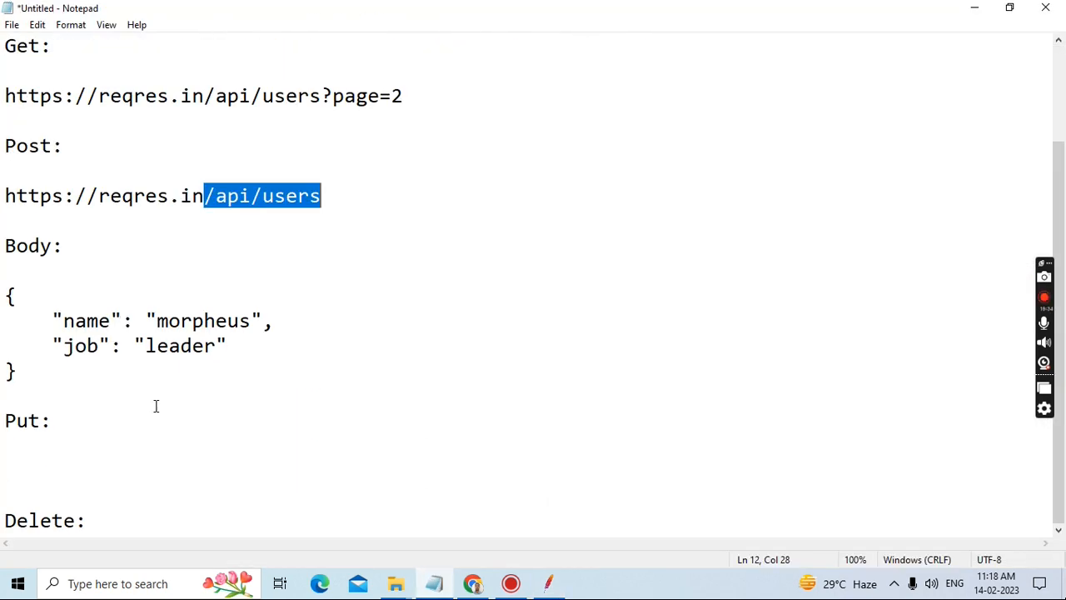
left_click_drag(8, 293, 39, 374)
key("ctrl+c")
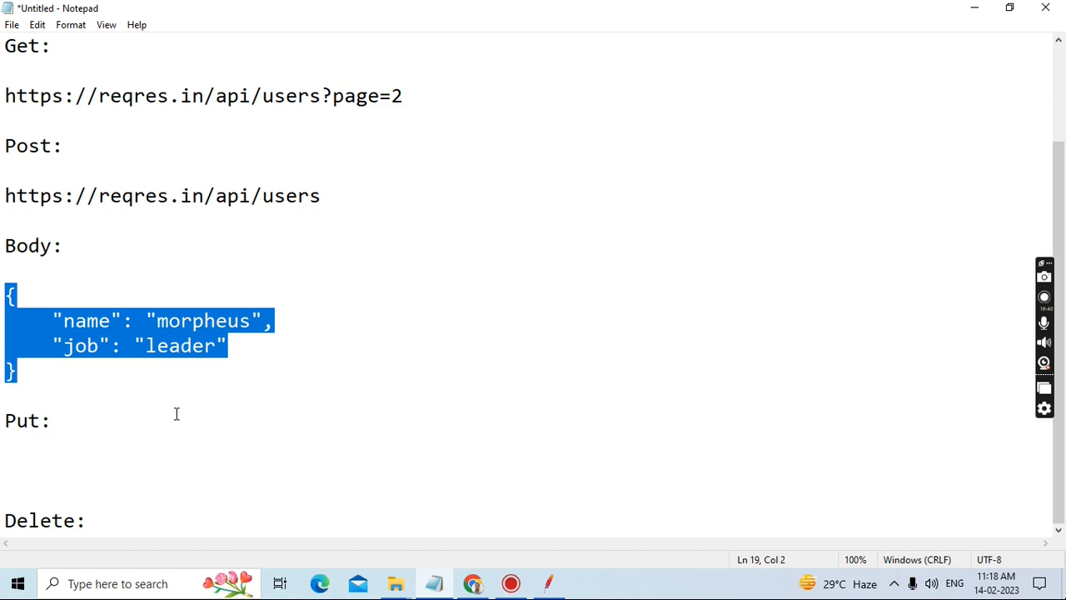
left_click(548, 583)
left_click(381, 292)
key("ctrl+v")
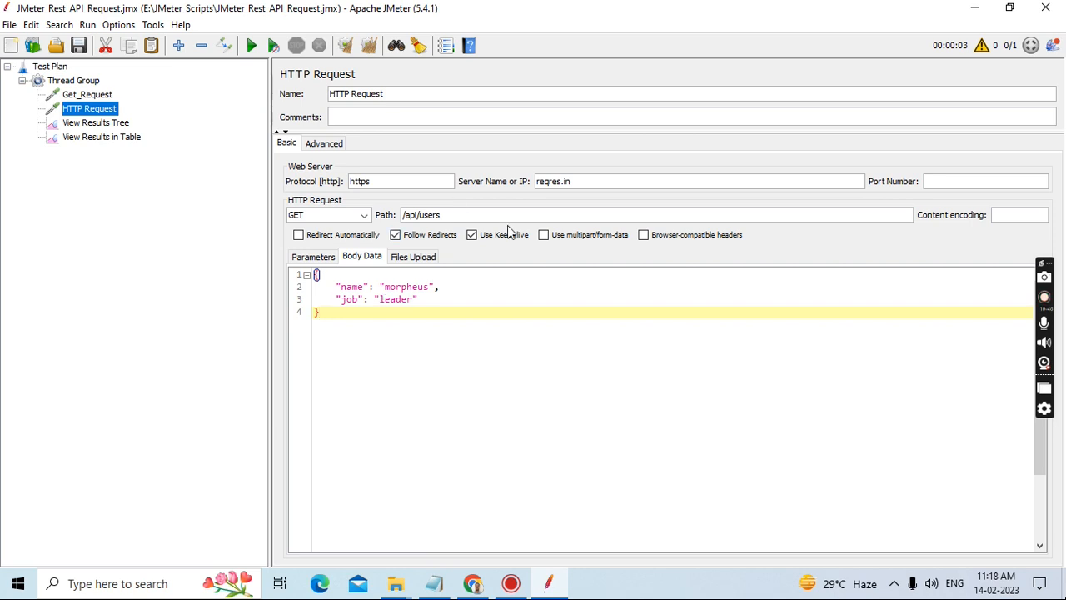
Rename the new HTTP Request sampler as Post_Request.
triple_click(387, 93)
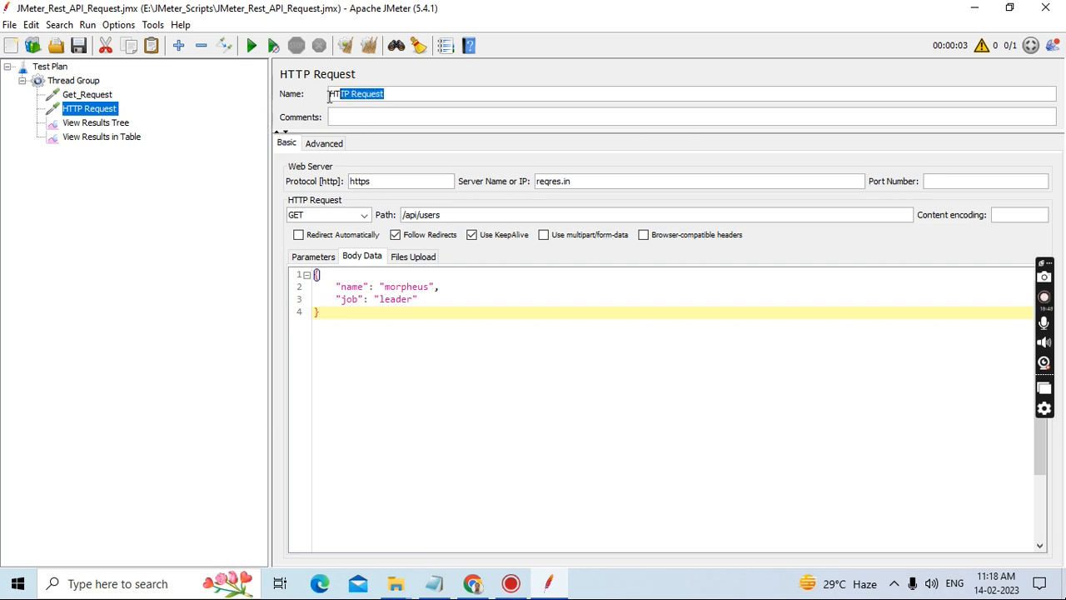
left_click(383, 94)
left_click_drag(350, 93, 293, 100)
key("BackSpace")
type("Post")
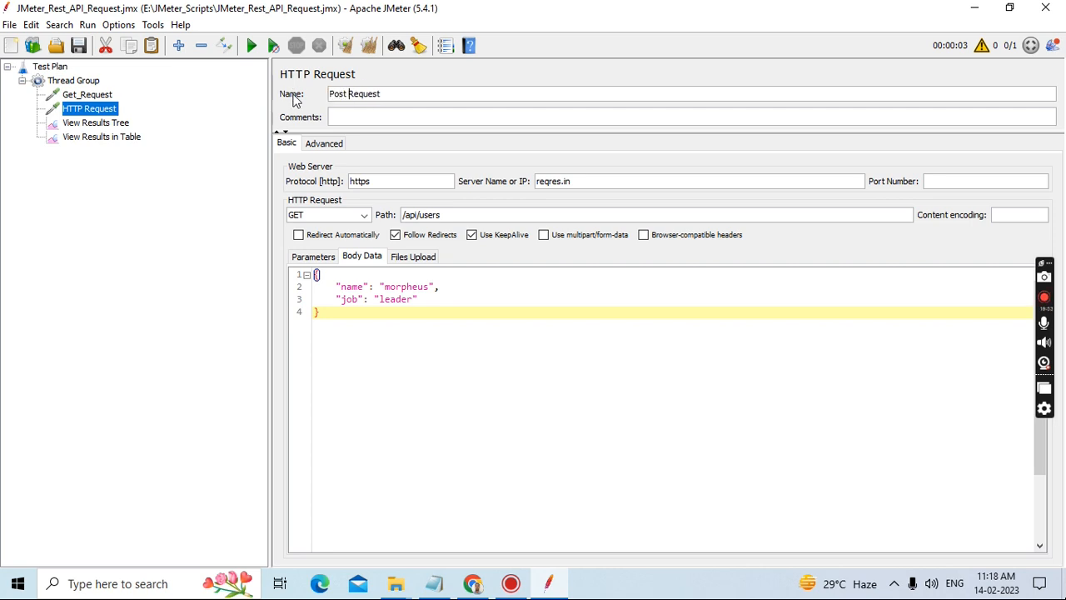
key("BackSpace")
type("_")
Set Post_Request's HTTP method to POST and save the test plan.
left_click(364, 216)
left_click(326, 242)
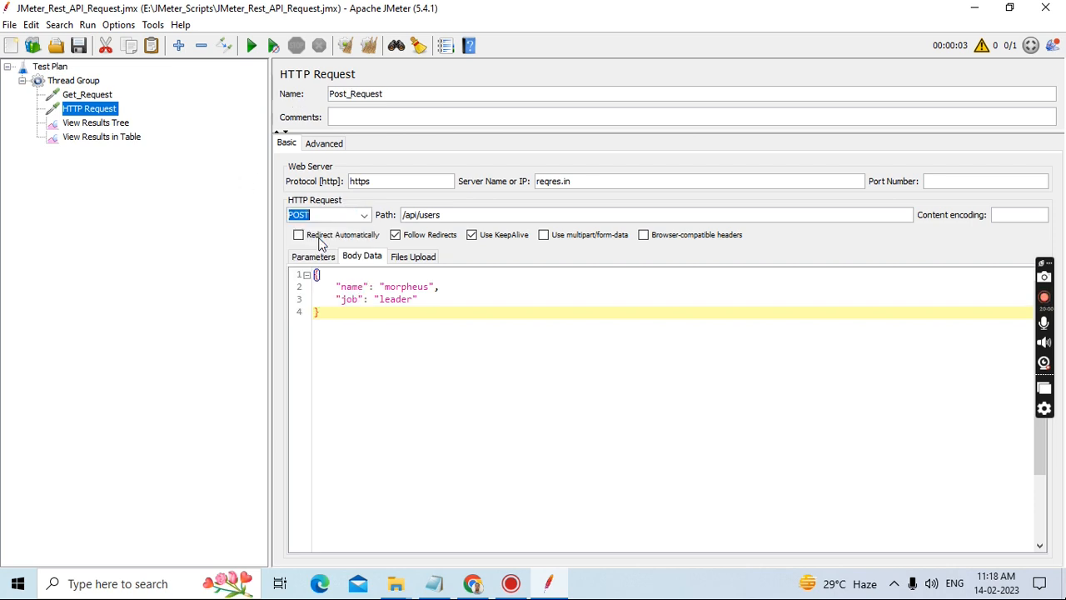
left_click(79, 48)
Clear all earlier test results and disable the Get_Request sampler.
left_click(96, 123)
left_click(369, 45)
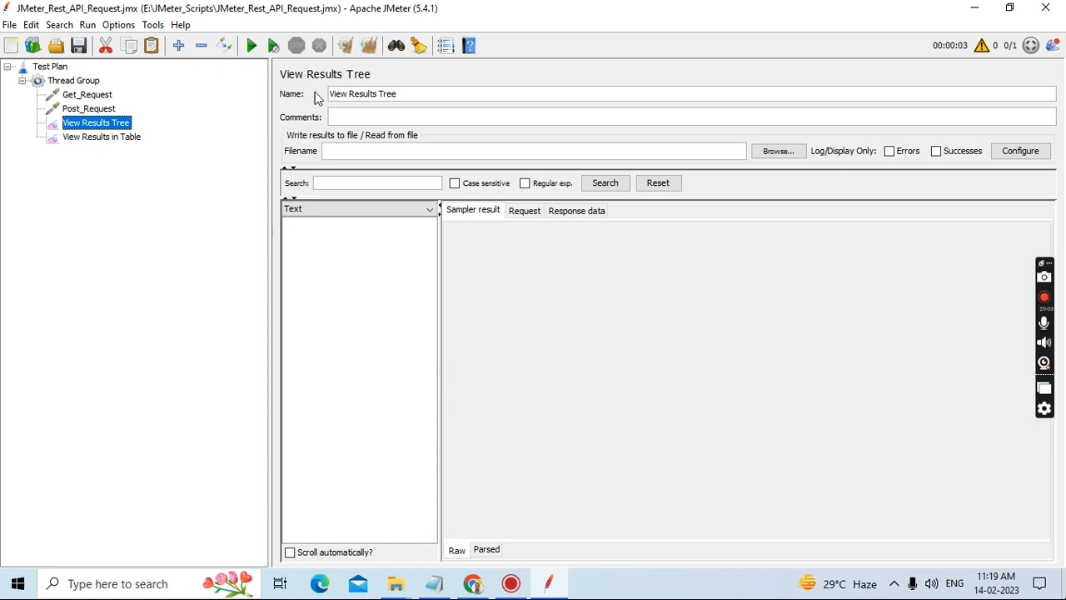
left_click(89, 96)
right_click(88, 96)
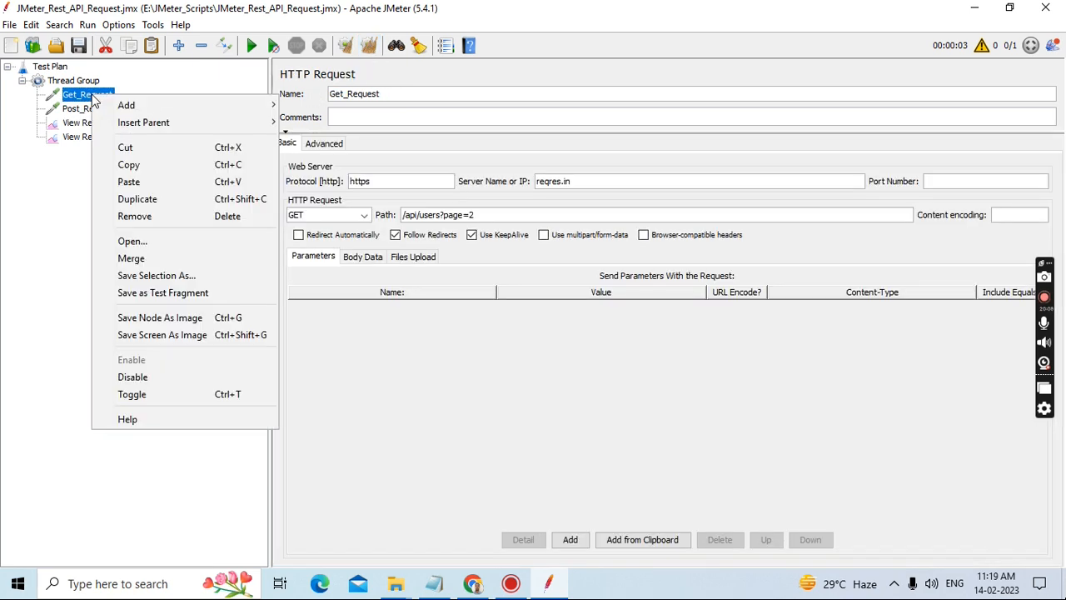
left_click(136, 376)
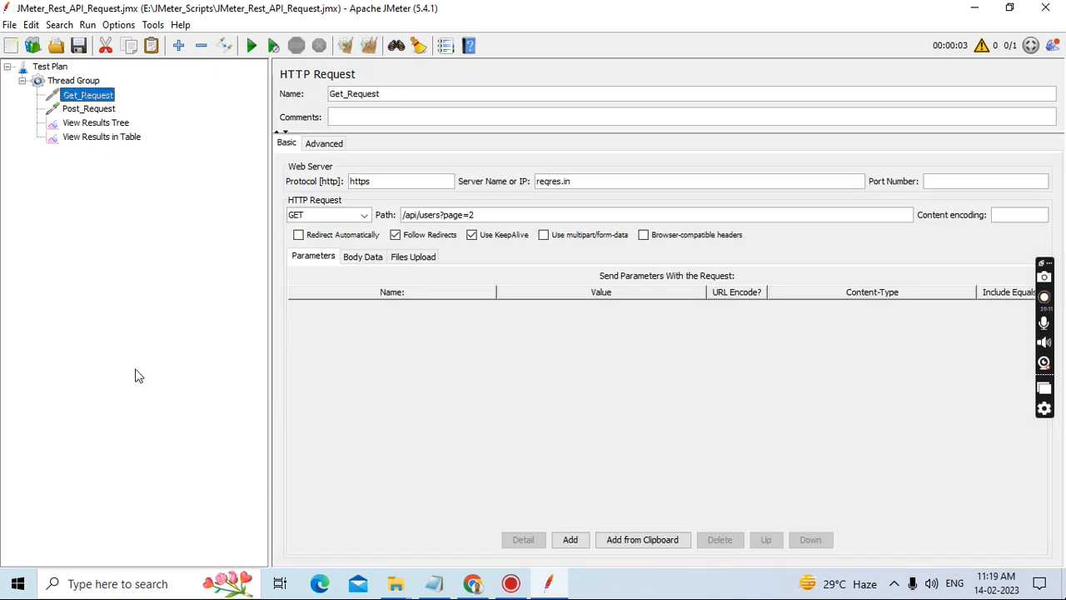
Run the test with View Results Tree open and examine Post_Request's sampler result, including its response code and content type.
left_click(93, 109)
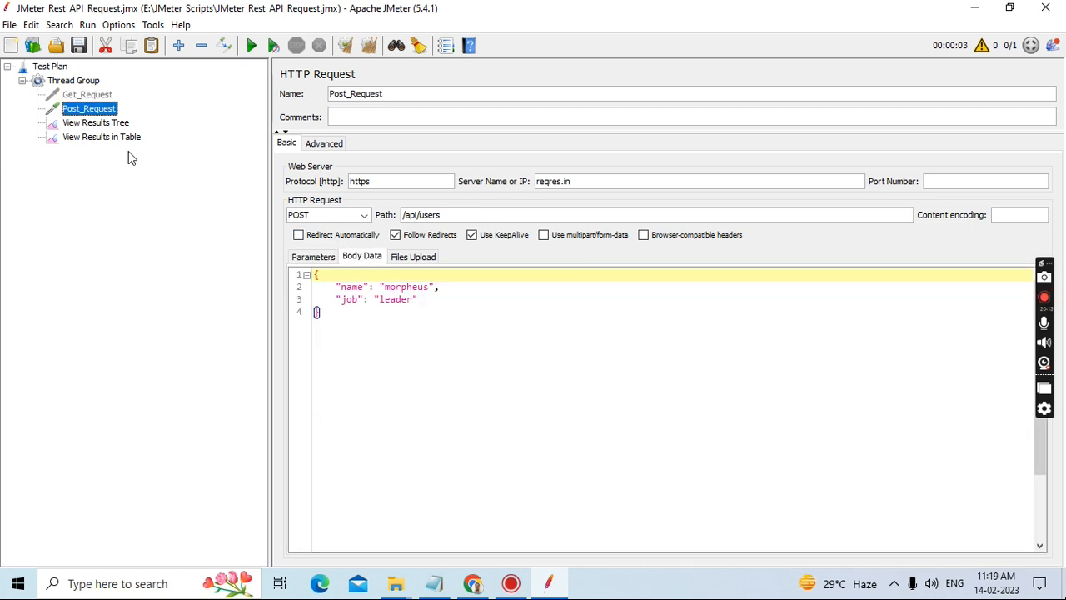
left_click(96, 124)
key("ctrl+r")
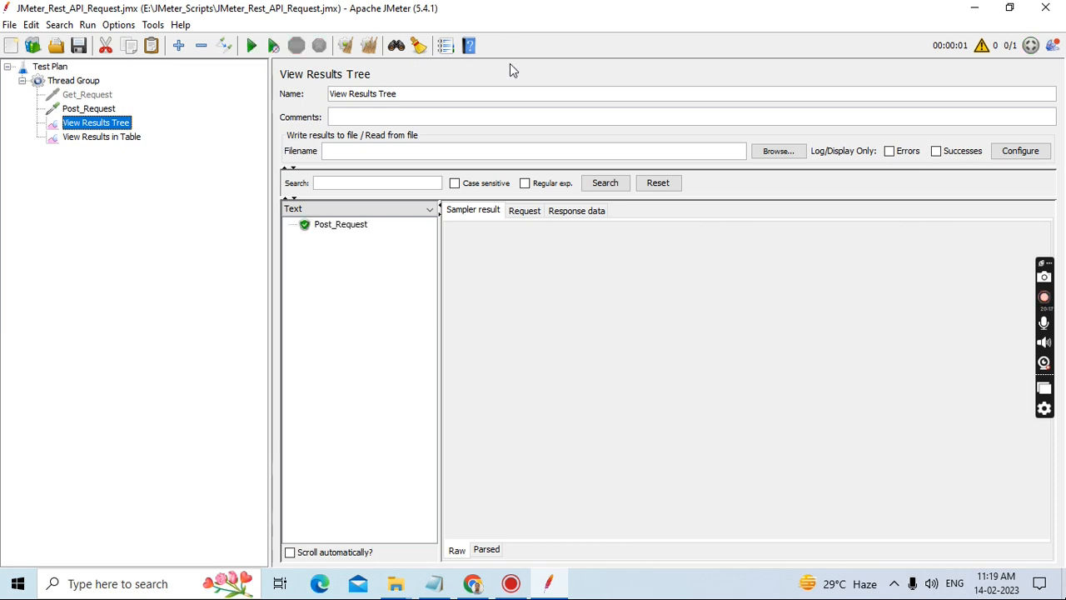
left_click(342, 227)
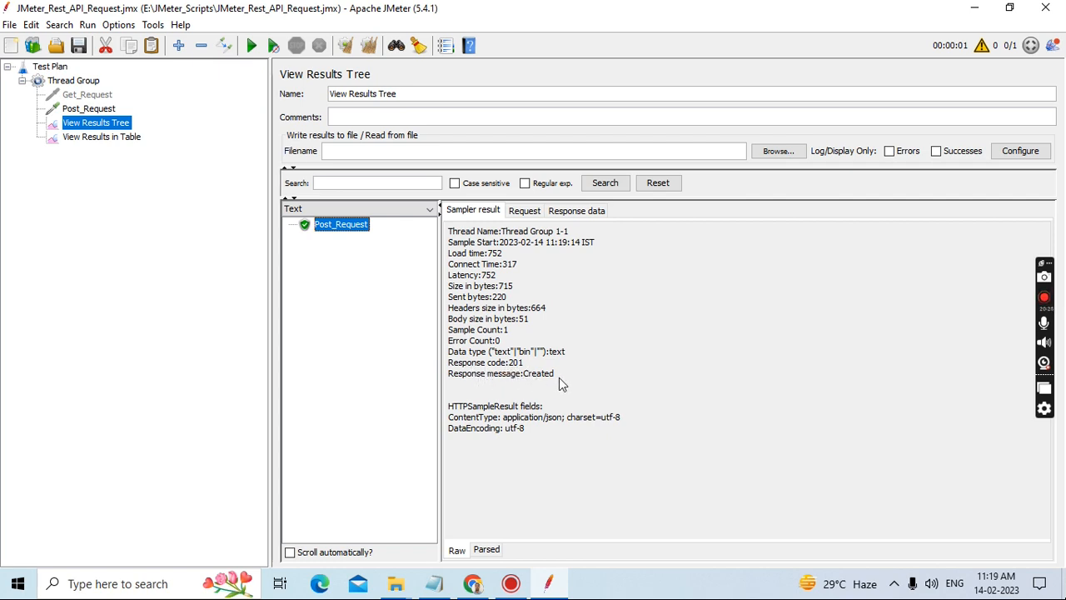
left_click_drag(450, 418, 559, 421)
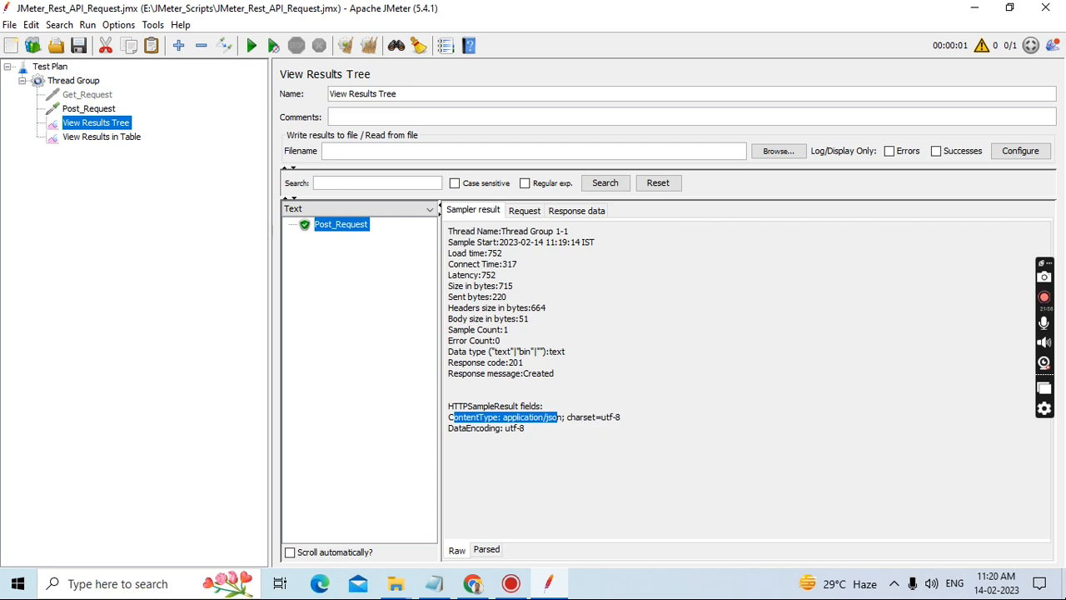
left_click(630, 334)
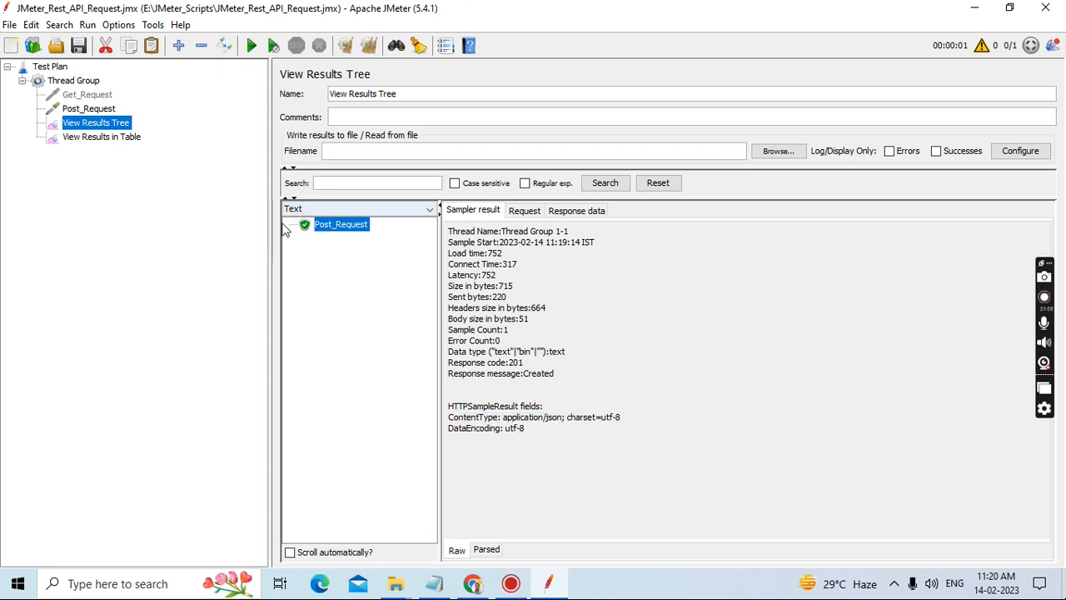
Disable the Post_Request sampler.
left_click(97, 110)
right_click(97, 112)
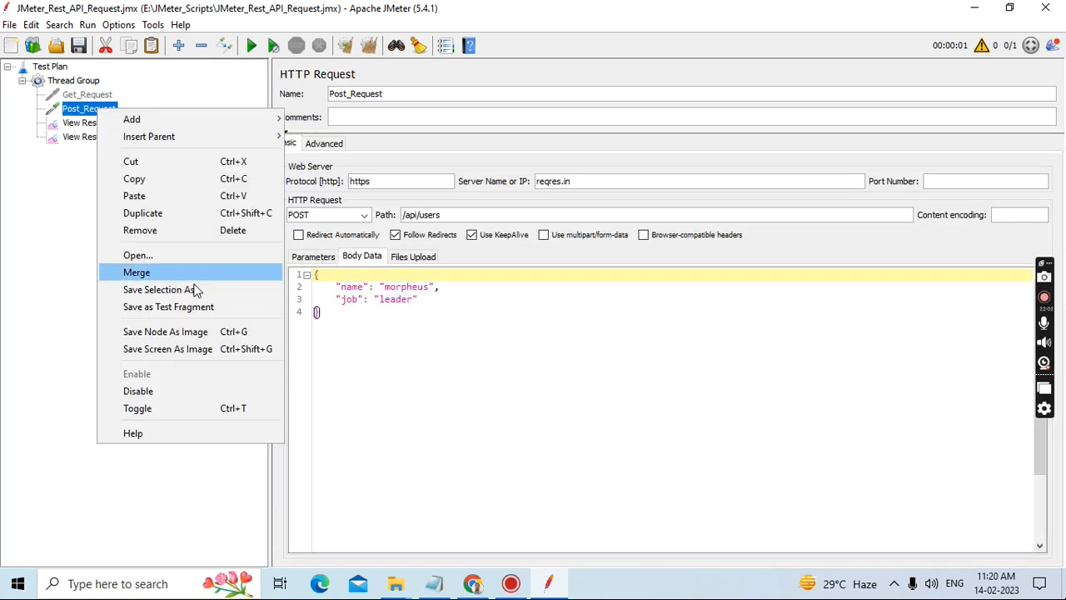
left_click(156, 391)
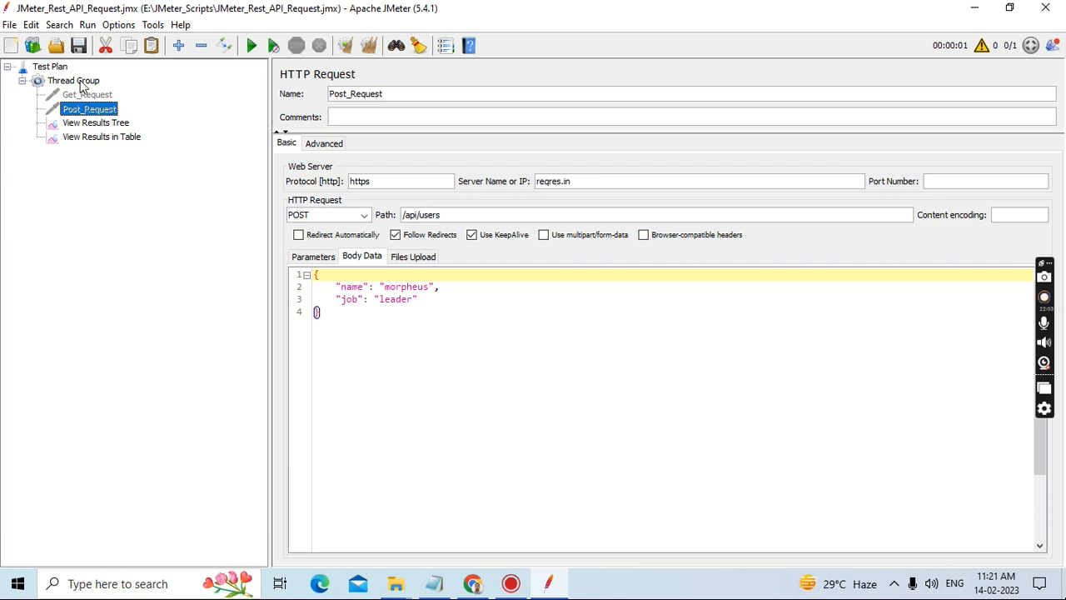
Add a third HTTP Request sampler to the Thread Group and place it directly below Post_Request.
left_click(87, 81)
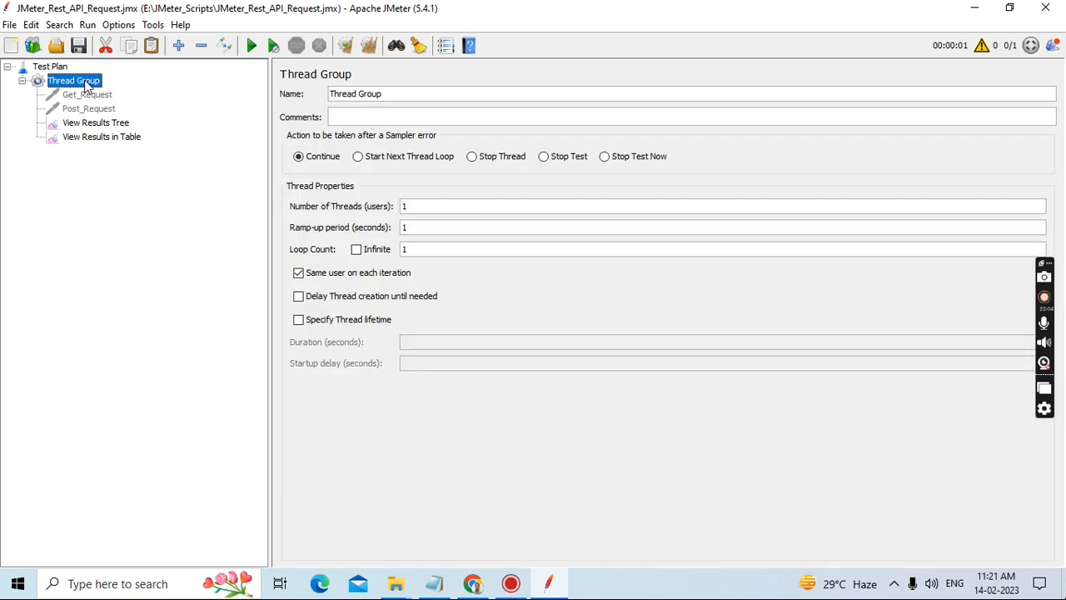
right_click(87, 82)
mouse_move(125, 90)
mouse_move(341, 92)
left_click(412, 108)
left_click_drag(94, 155, 100, 125)
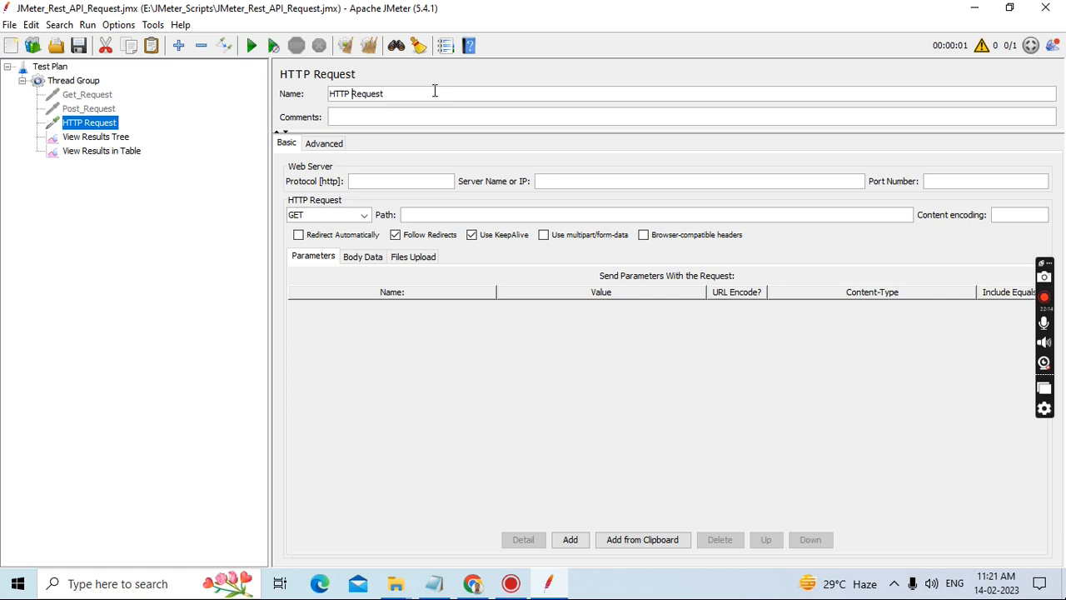
Rename the third HTTP Request sampler as Put_Request.
key("BackSpace")
key("BackSpace")
key("BackSpace")
key("BackSpace")
key("BackSpace")
type("Put_")
left_click(379, 118)
left_click(84, 109)
left_click(87, 124)
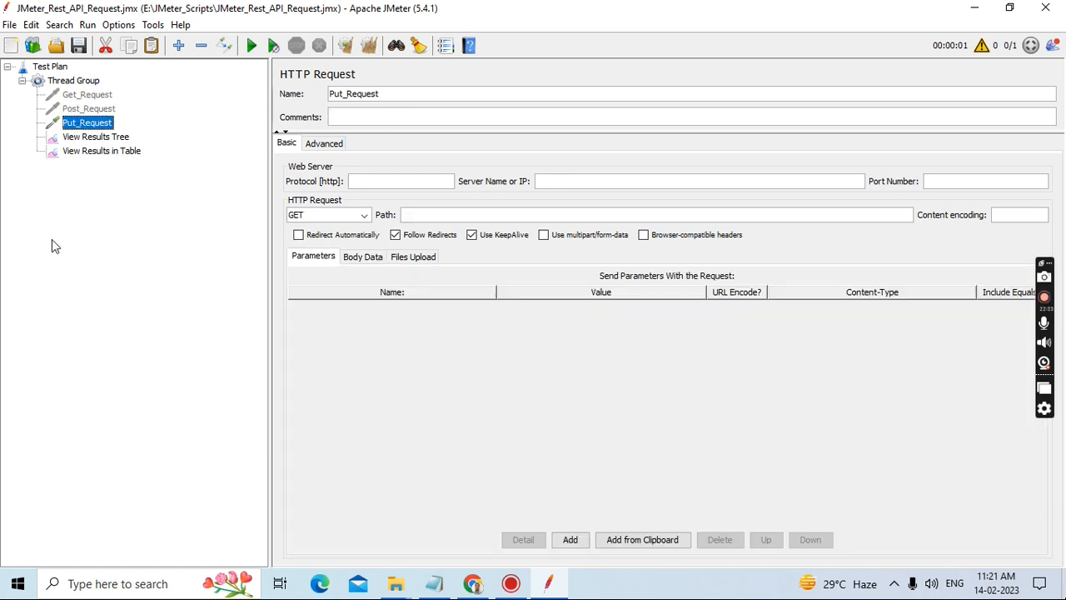
Switch to Chrome and copy the JSON request body of the PUT UPDATE example on reqres.in.
left_click(473, 583)
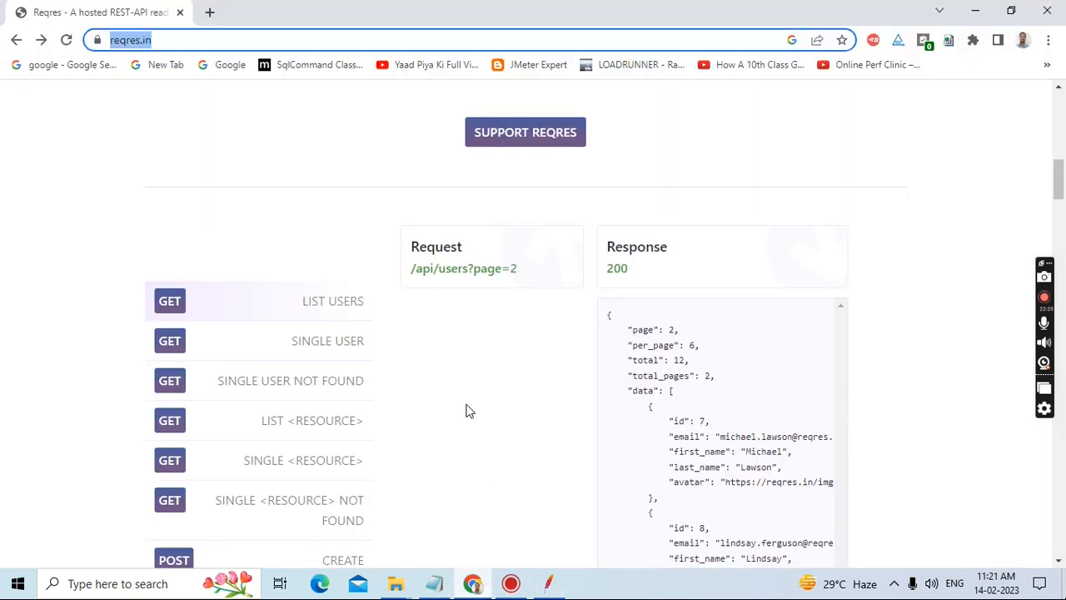
scroll(483, 392, "down", 1)
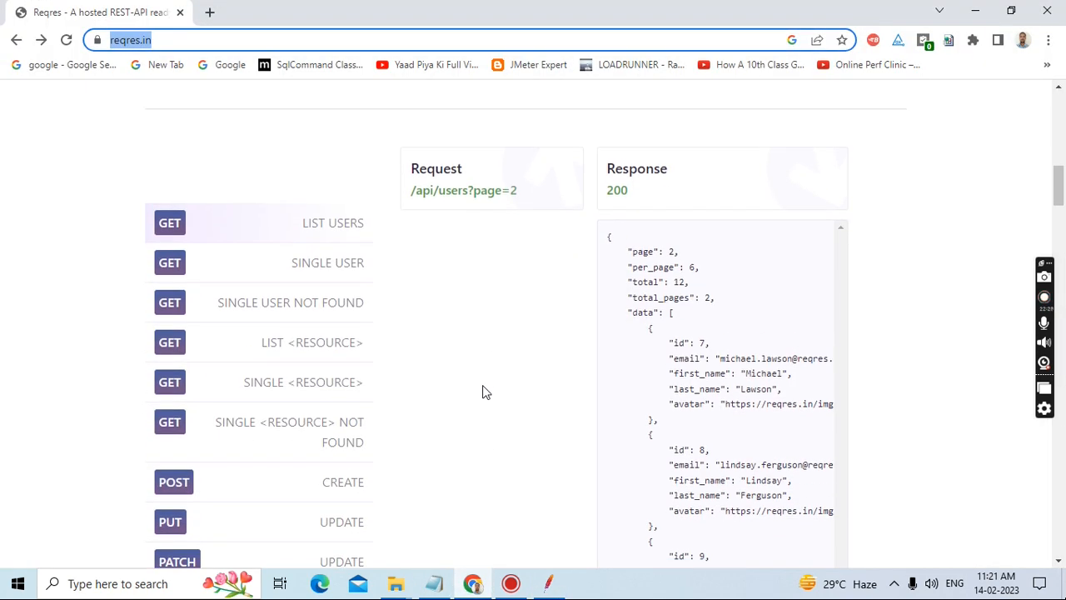
scroll(485, 392, "down", 2)
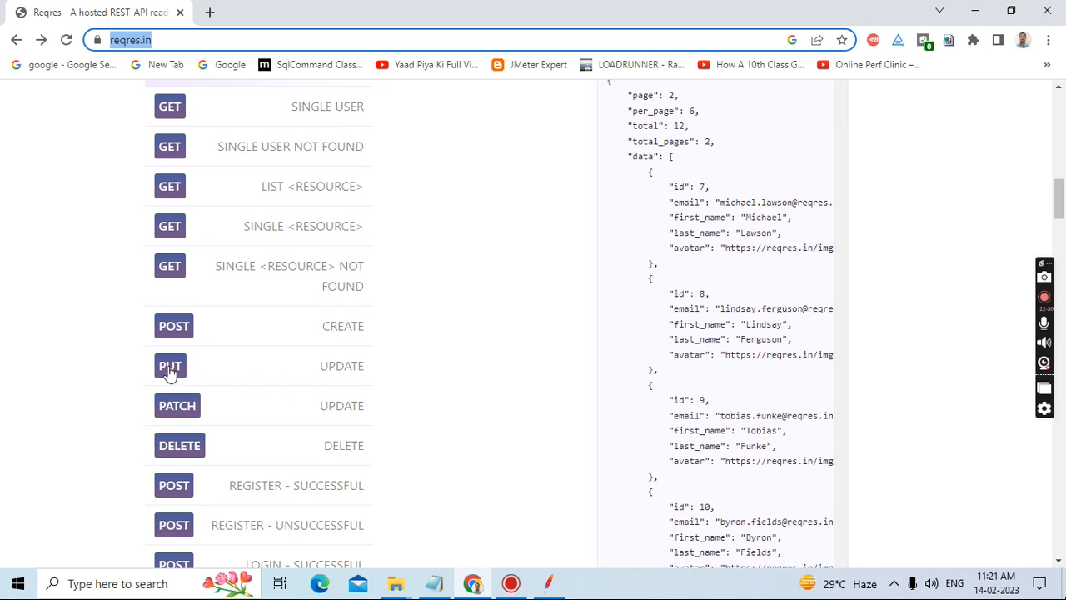
left_click(342, 372)
scroll(531, 386, "up", 2)
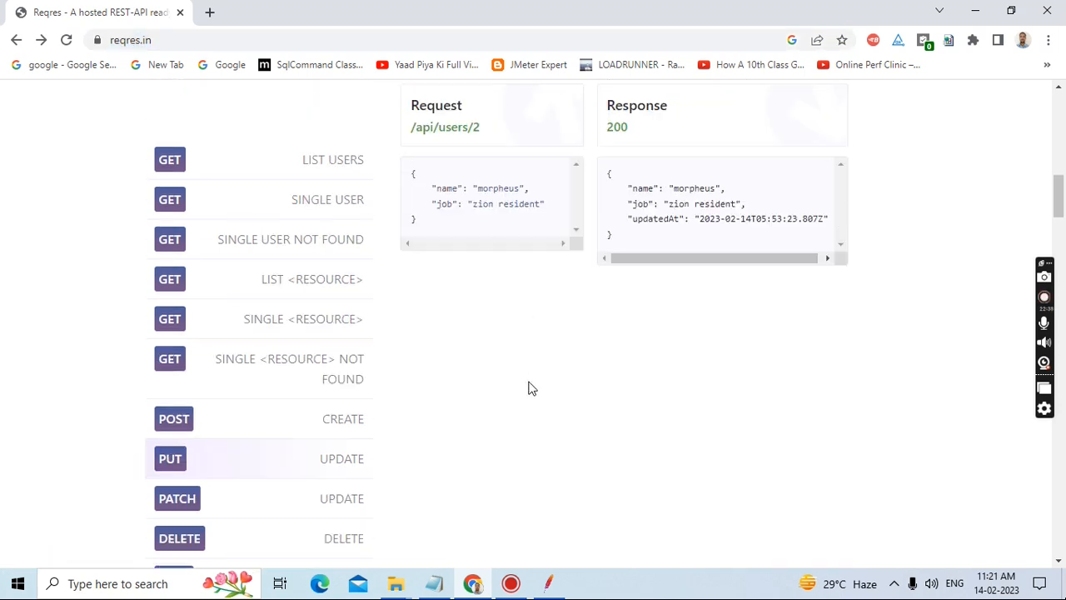
left_click_drag(411, 239, 435, 285)
key("ctrl+c")
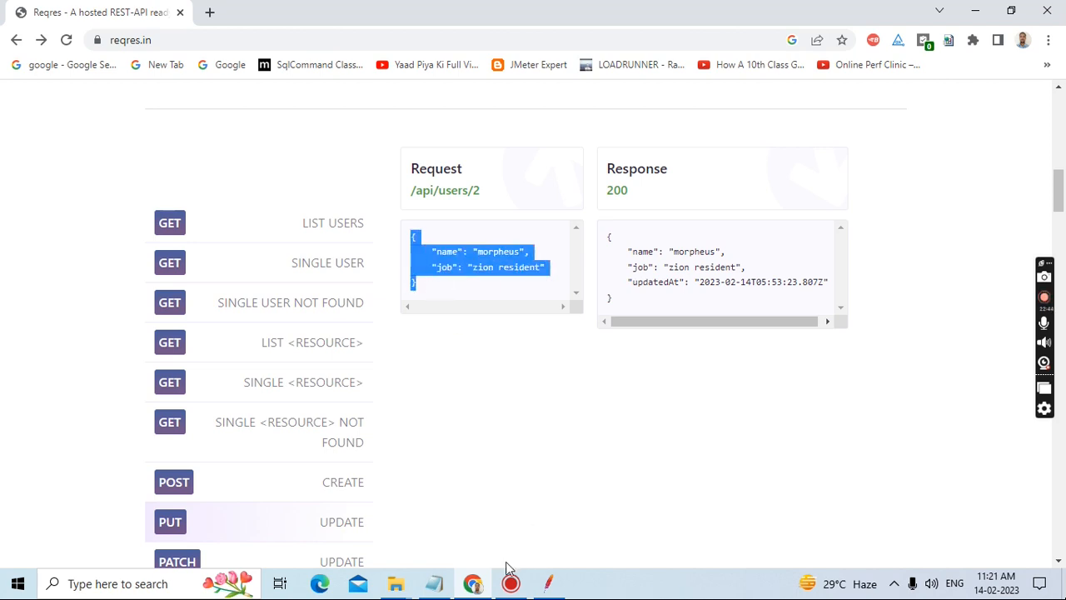
Switch to Notepad and add a "Body:" label under the Put heading, followed by the copied JSON body.
left_click(434, 583)
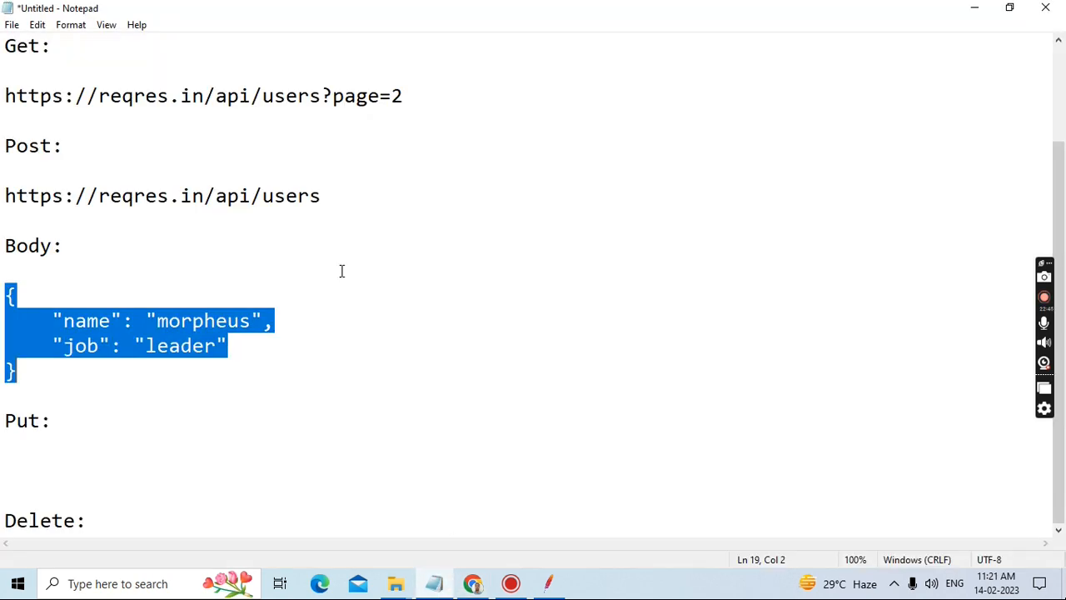
left_click(46, 469)
type("Bo")
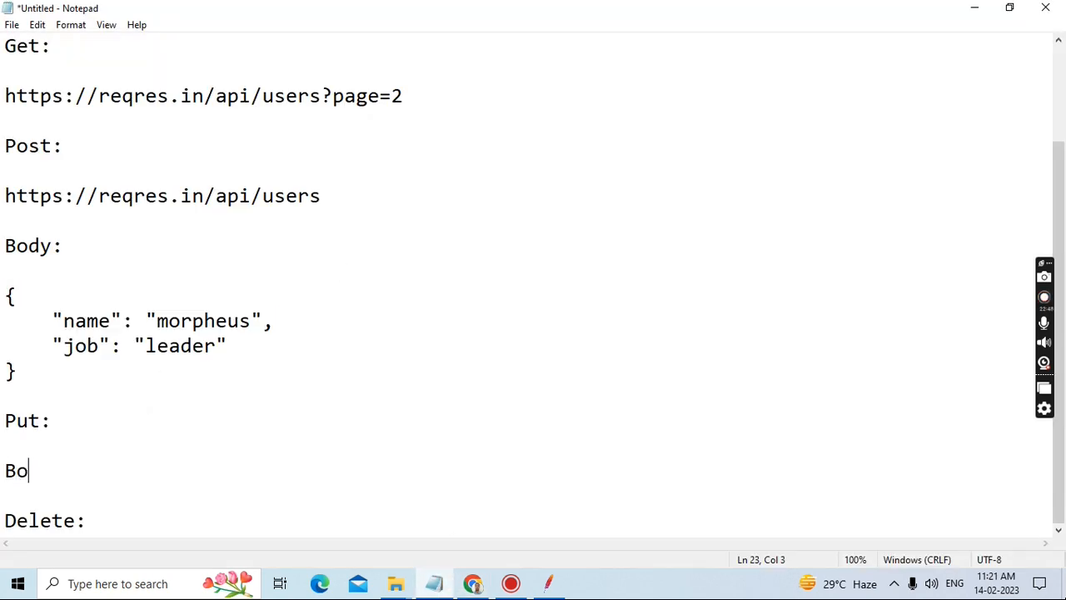
type("dy:")
key("Return")
key("Return")
key("ctrl+v")
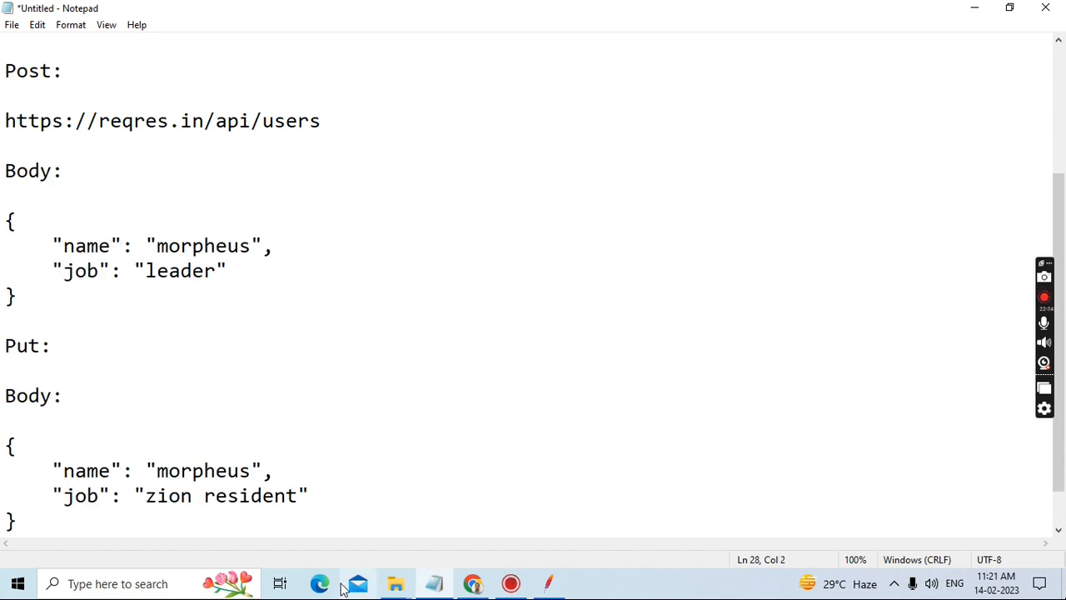
Switch back to Chrome, open the PUT example's /api/users/2 request link and copy the full page URL.
left_click(472, 583)
scroll(500, 350, "up", 1)
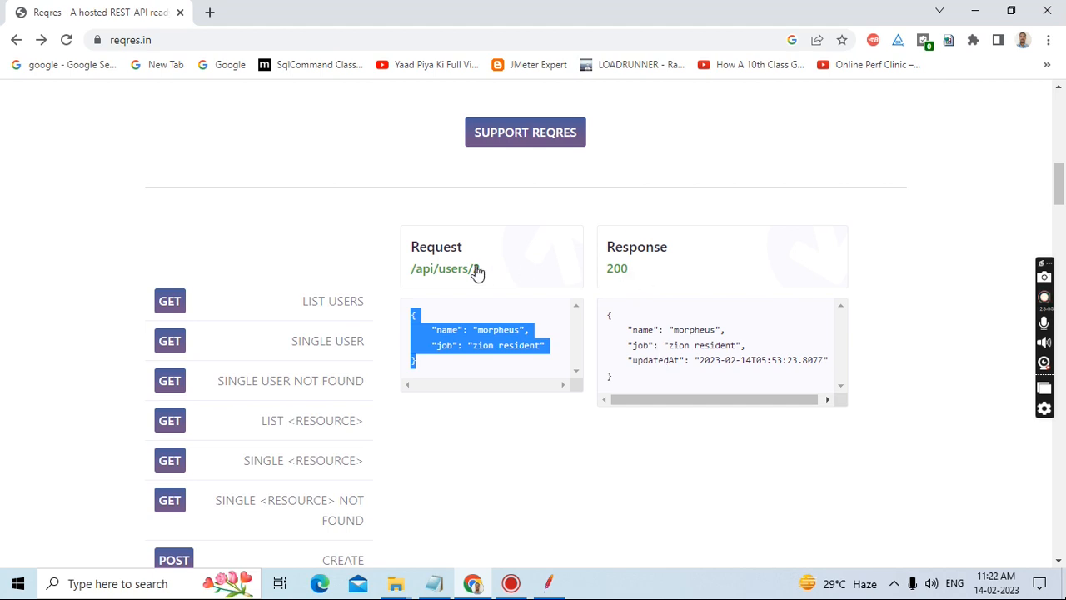
left_click(447, 271)
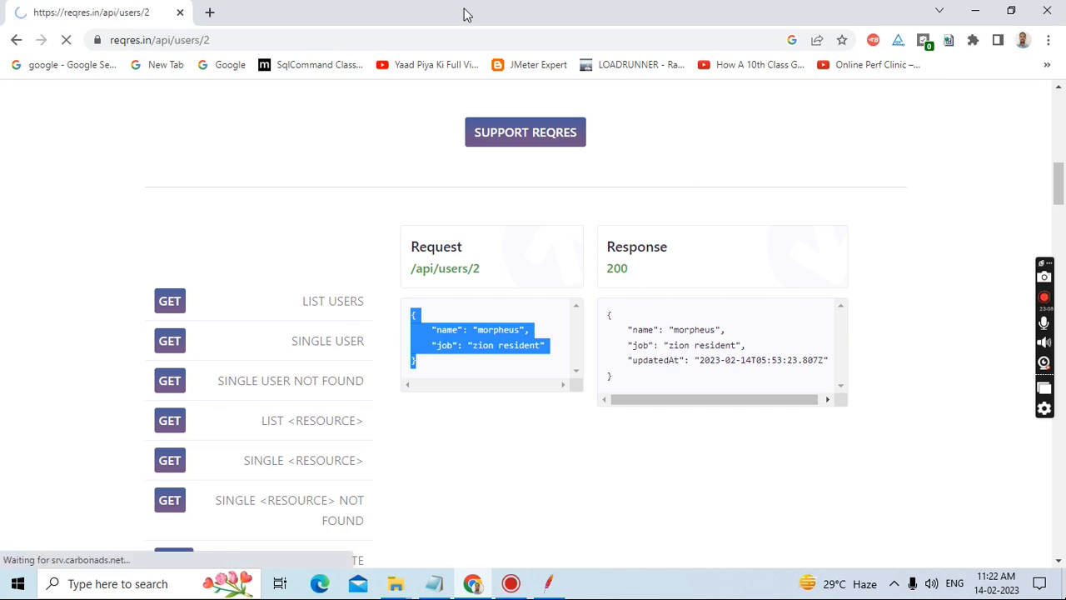
left_click(225, 37)
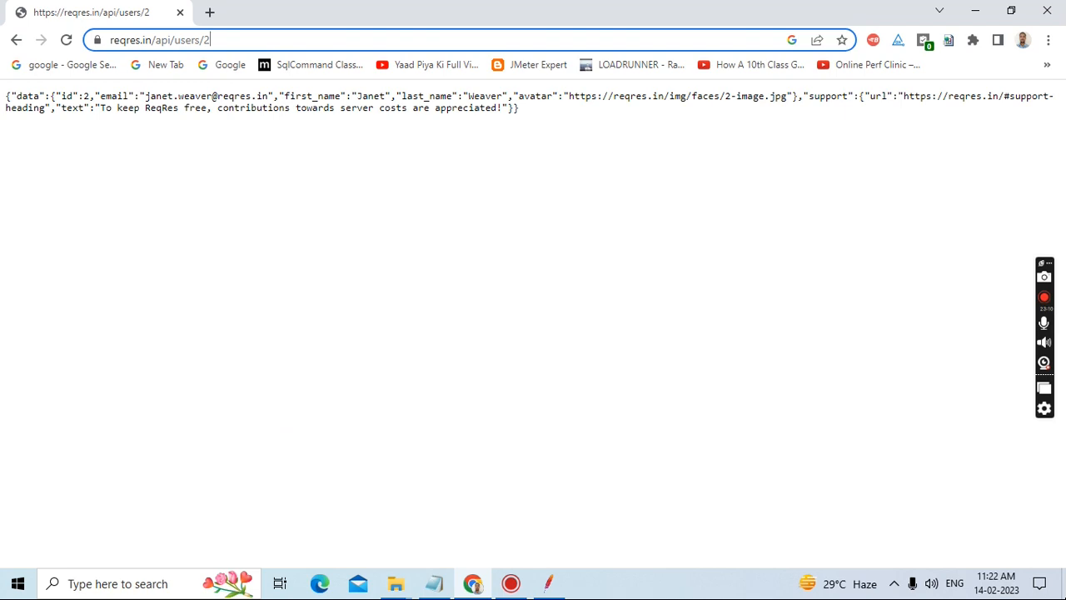
key("ctrl+a")
key("ctrl+c")
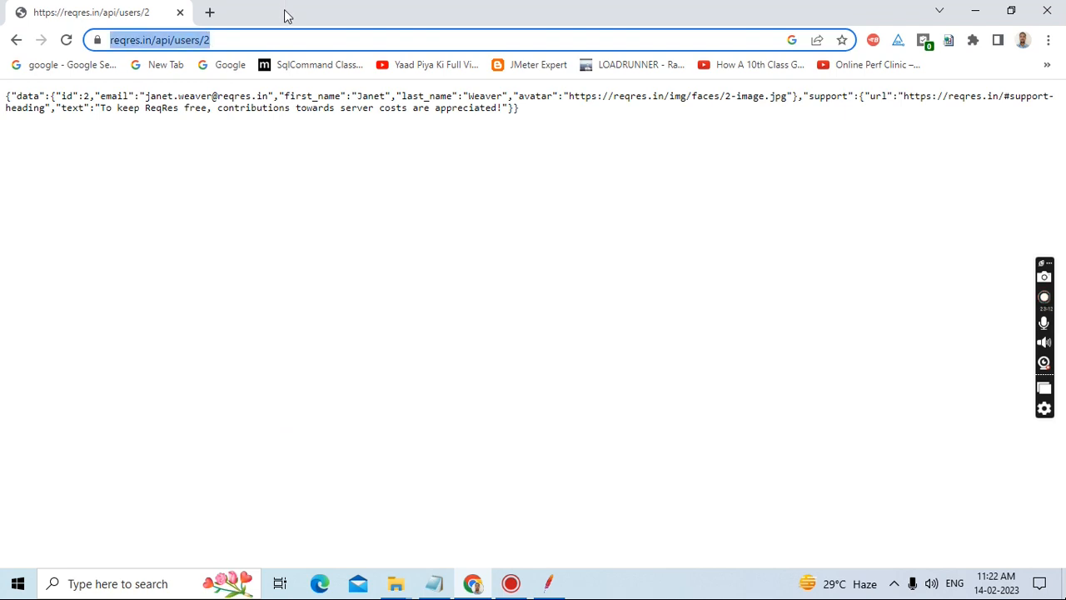
left_click(434, 583)
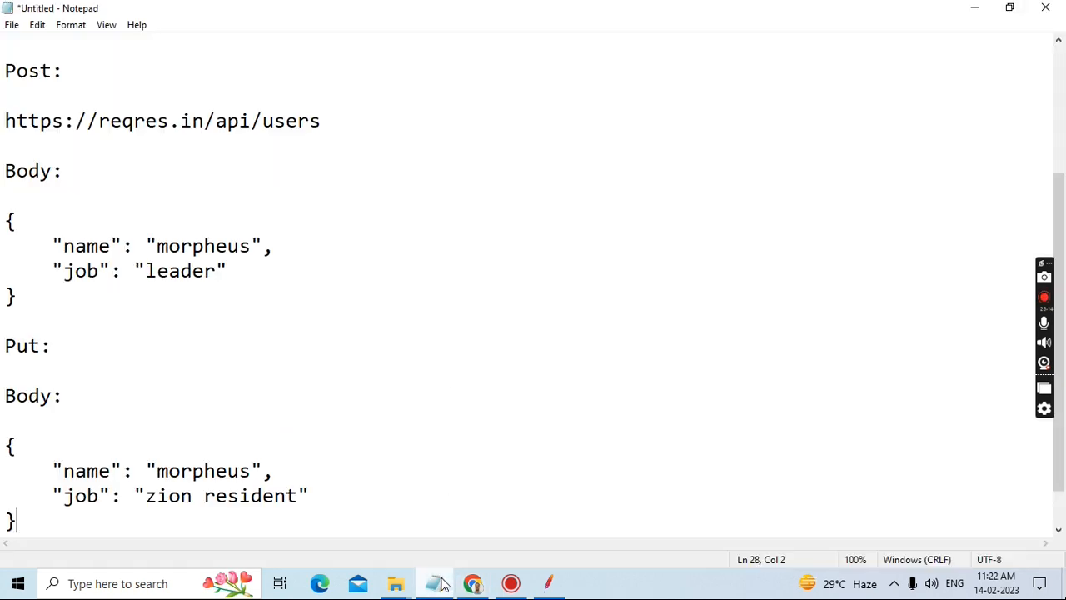
left_click(47, 375)
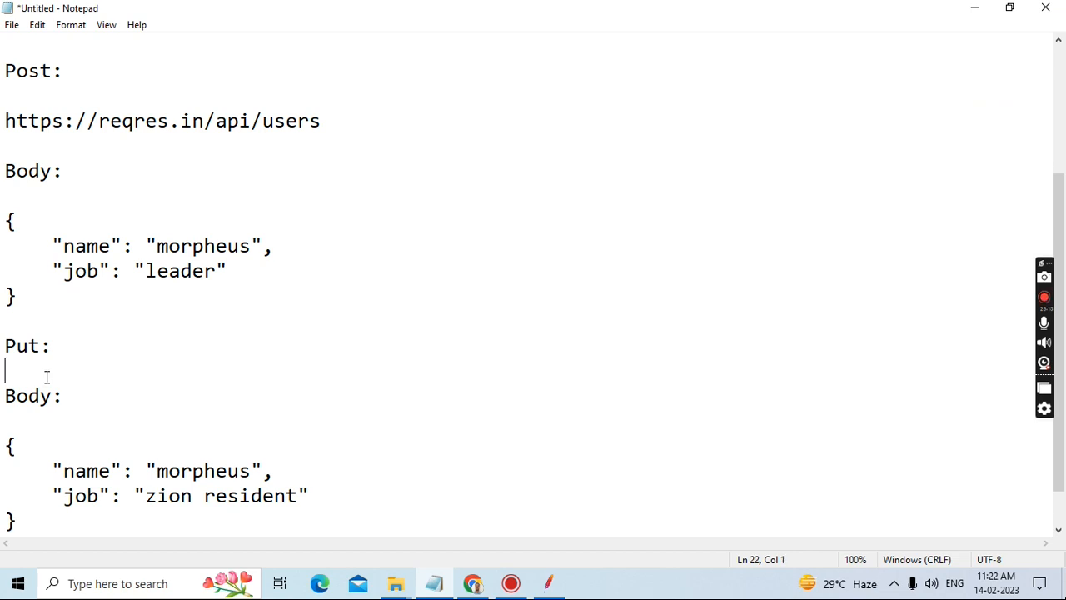
key("Return")
left_click(138, 372)
key("Return")
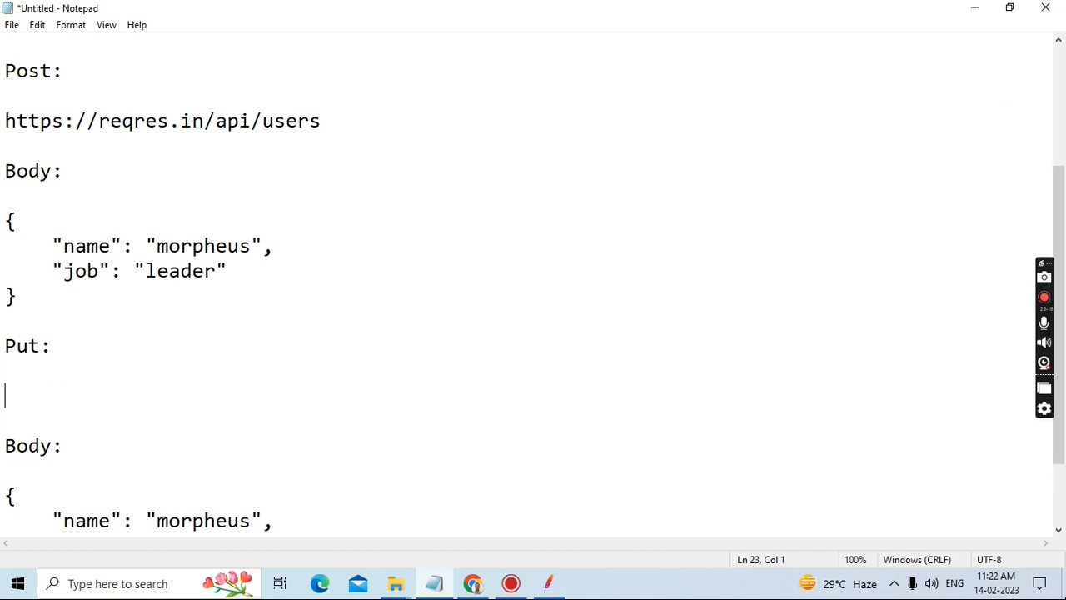
key("ctrl+v")
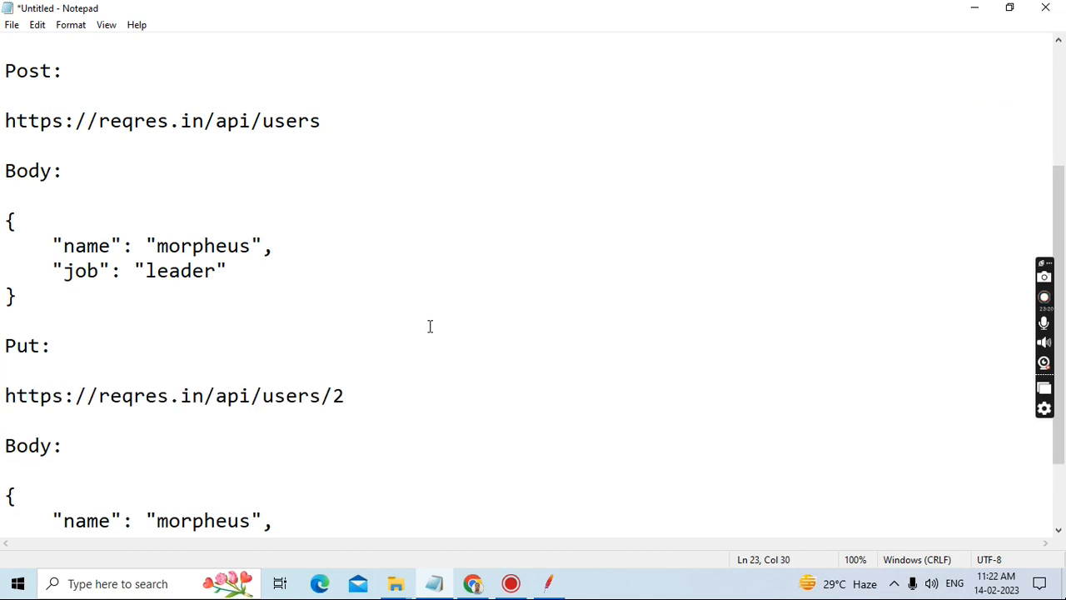
Highlight https in the Put URL in the notes, then switch to JMeter and set Put_Request's protocol to https.
key("Home")
key("shift+Right")
key("shift+Right")
key("shift+Right")
key("shift+Right")
key("shift+Right")
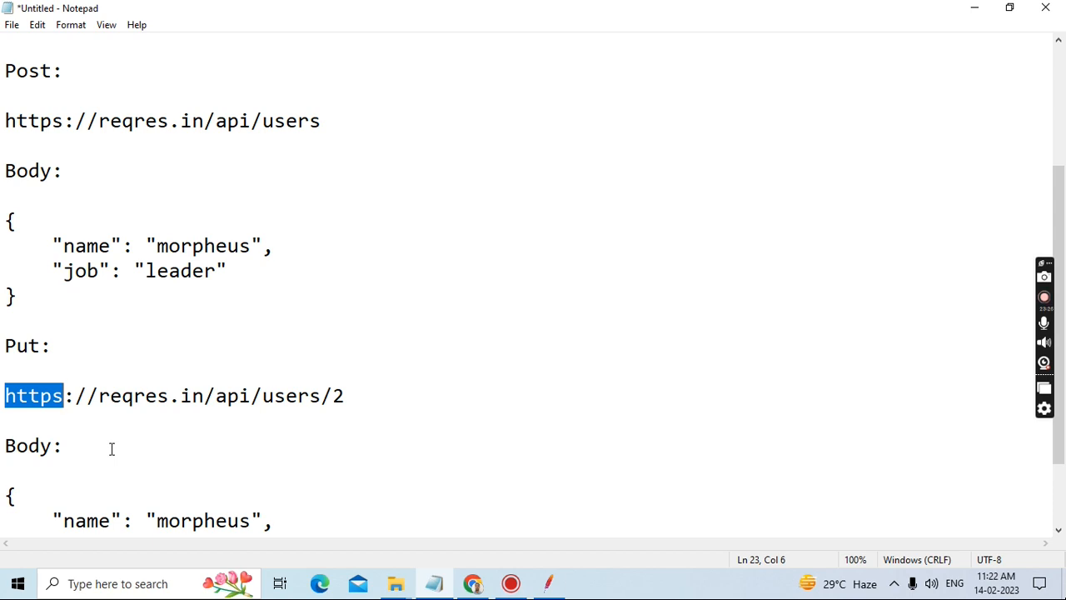
left_click(557, 588)
left_click(434, 183)
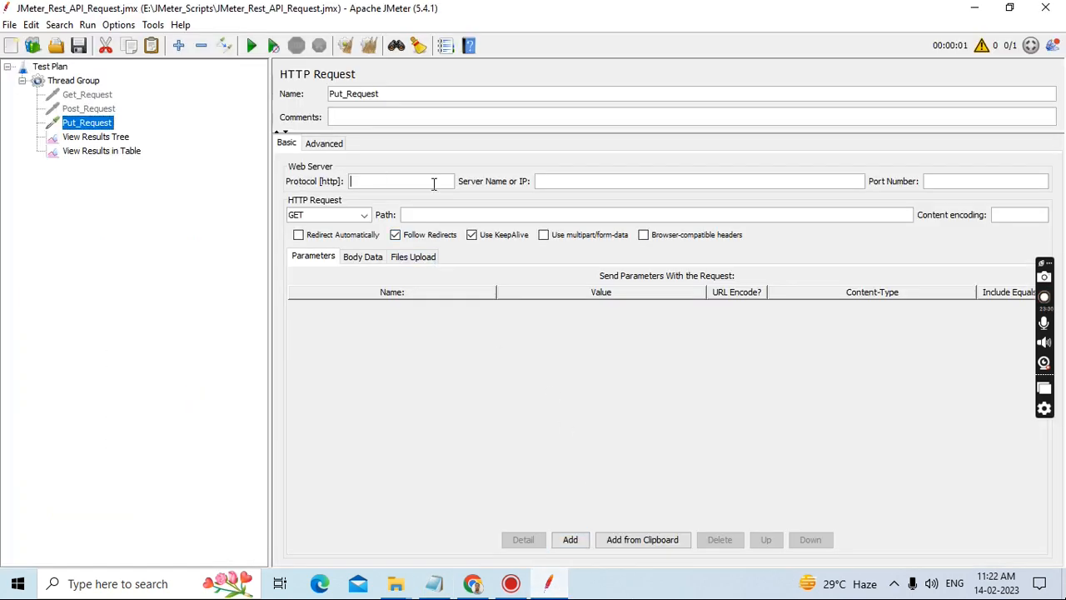
type("https")
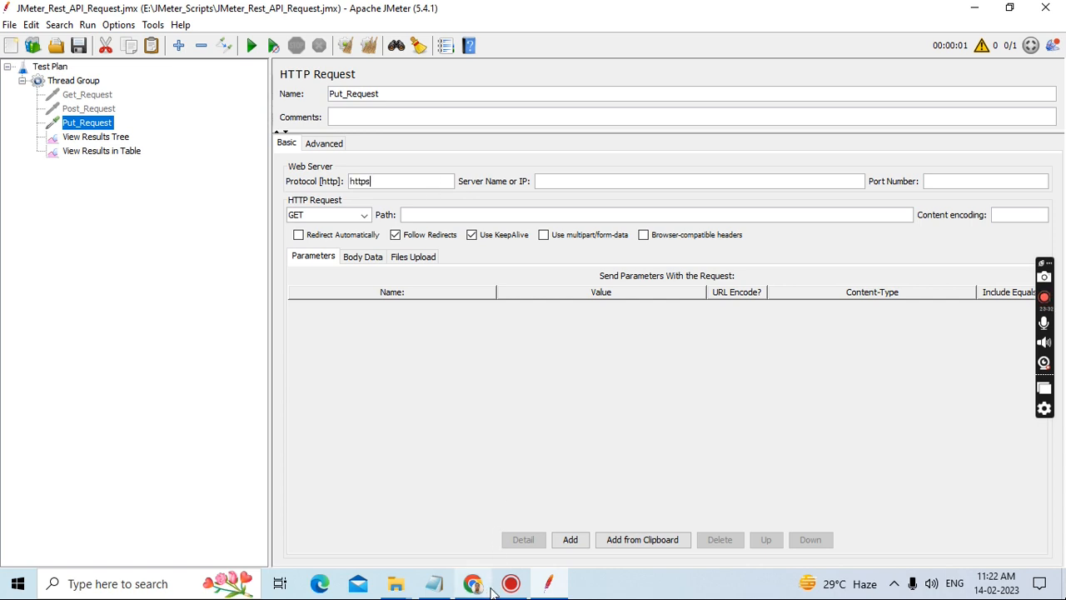
Copy the host reqres.in from the Put URL in Notepad into Put_Request's server name in JMeter.
left_click(434, 584)
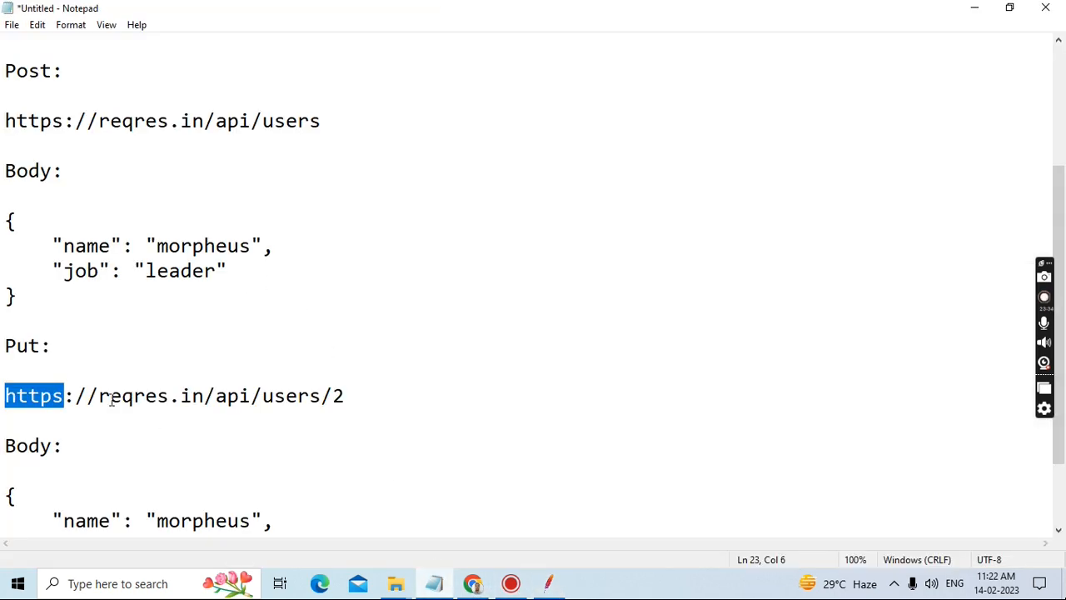
left_click_drag(101, 397, 204, 400)
key("ctrl+c")
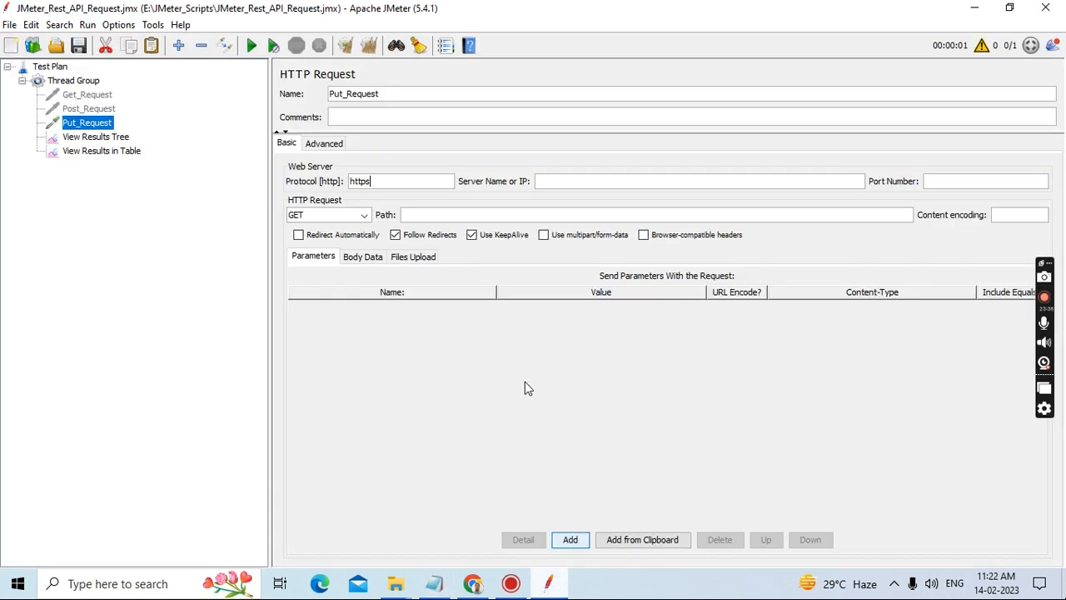
left_click(548, 583)
left_click(556, 181)
key("ctrl+v")
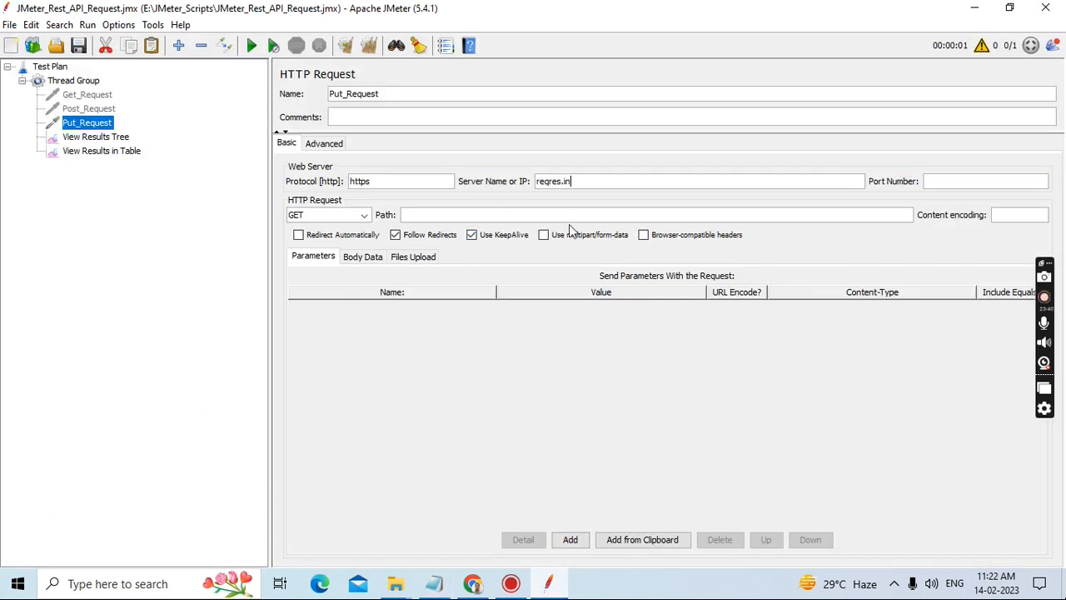
Copy /api/users/2 from the Notepad URL into Put_Request's path in JMeter and set the method to PUT.
left_click(434, 583)
left_click_drag(205, 396, 348, 399)
key("ctrl+c")
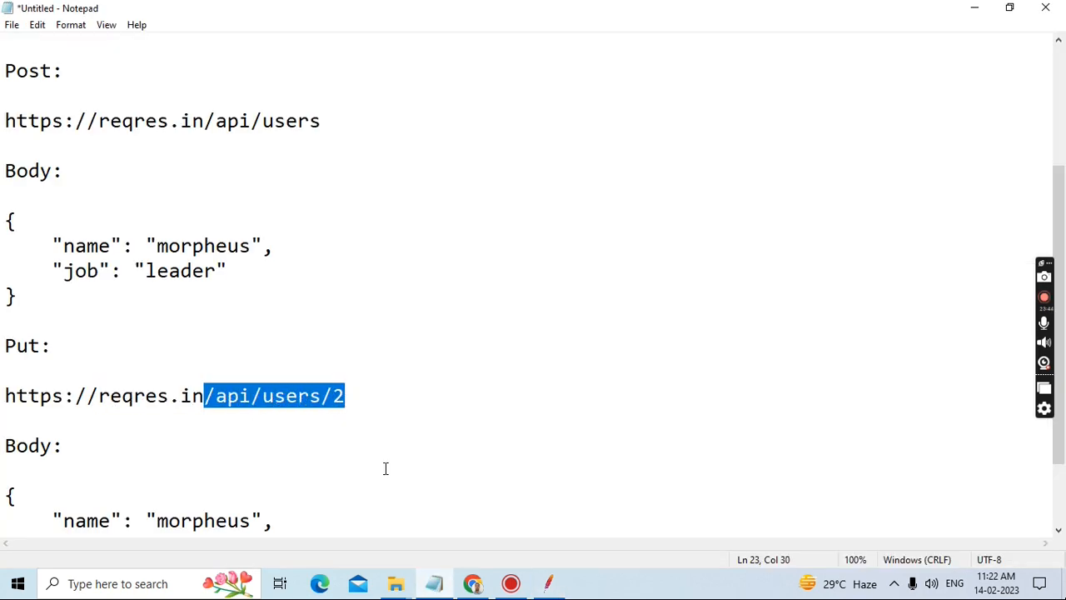
left_click(548, 583)
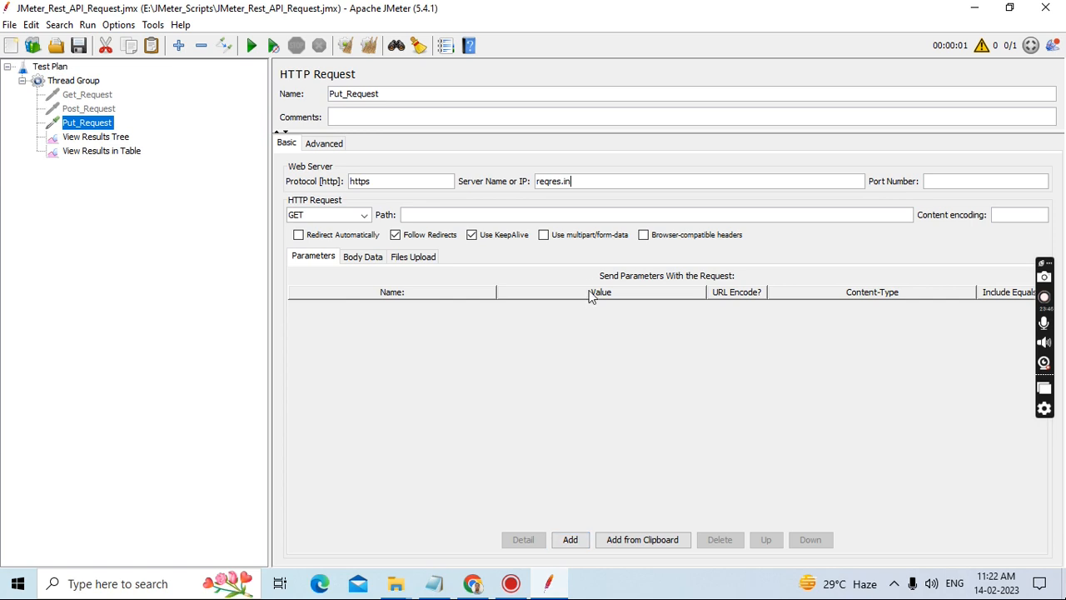
left_click(508, 214)
key("ctrl+v")
left_click(364, 215)
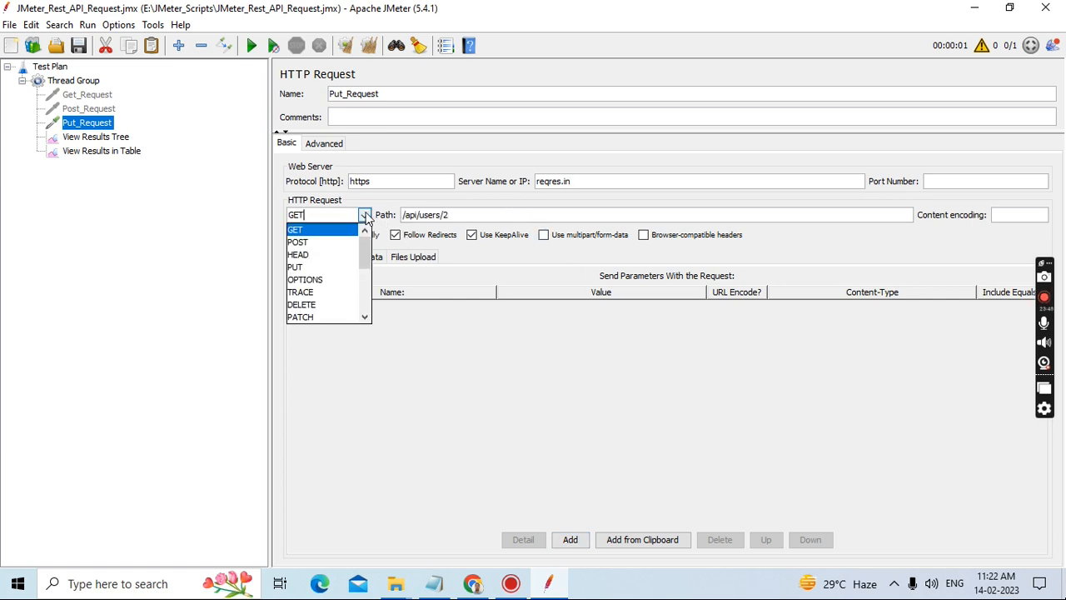
left_click(313, 267)
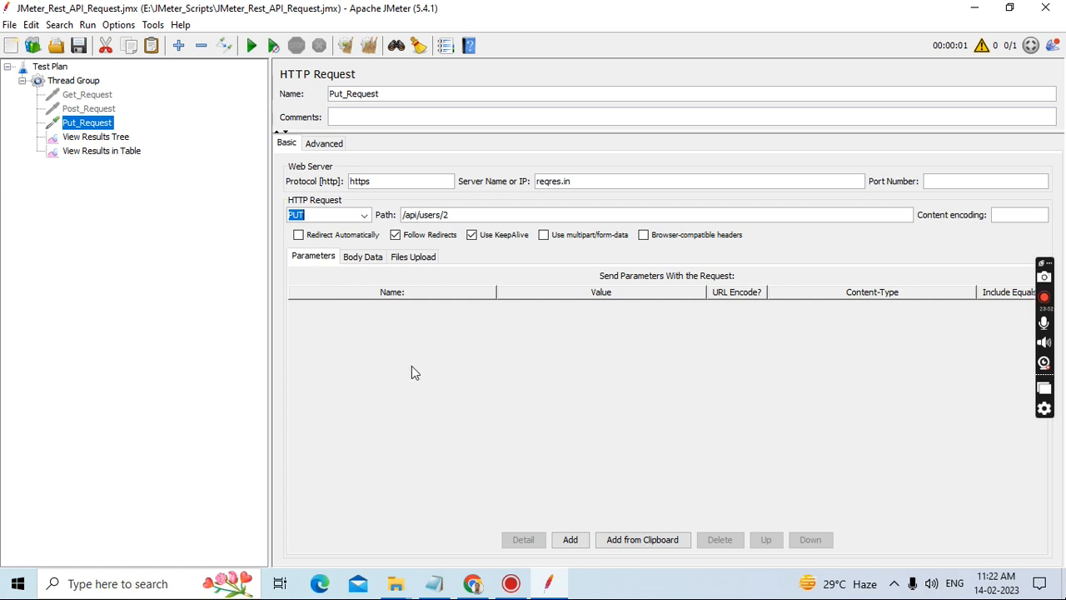
Copy the Put JSON body (name morpheus, job zion resident) from Notepad into Put_Request's body data in JMeter and save the test plan.
left_click(372, 258)
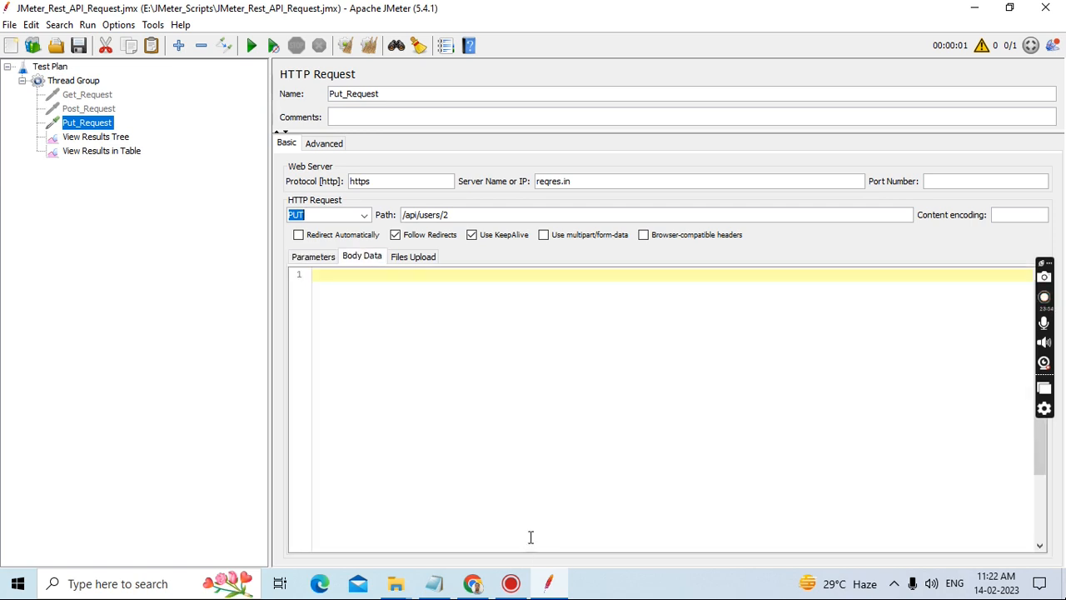
left_click(434, 583)
scroll(276, 292, "down", 1)
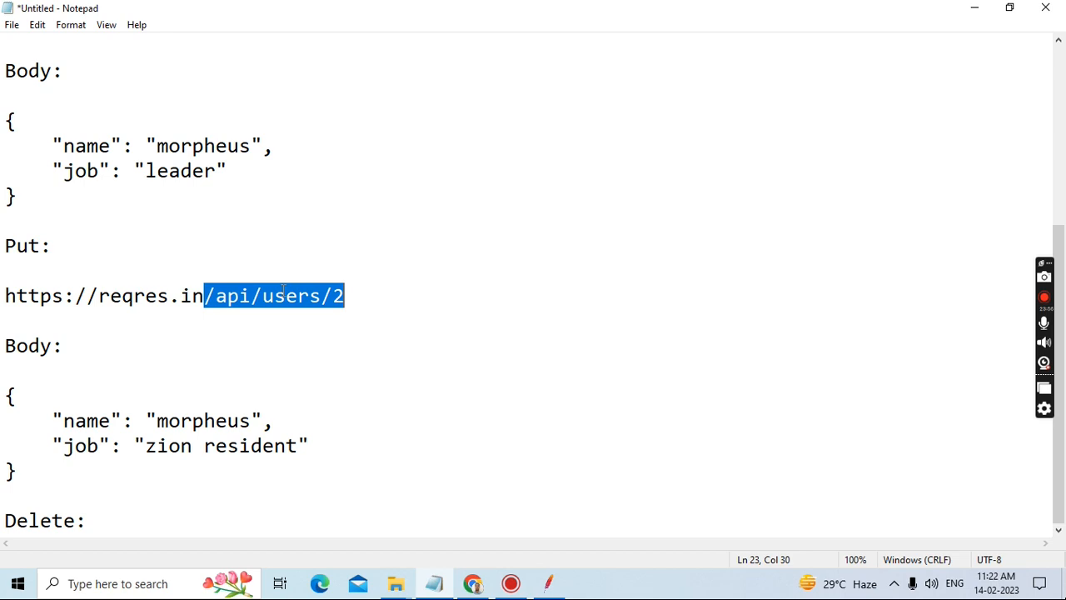
left_click_drag(4, 345, 51, 470)
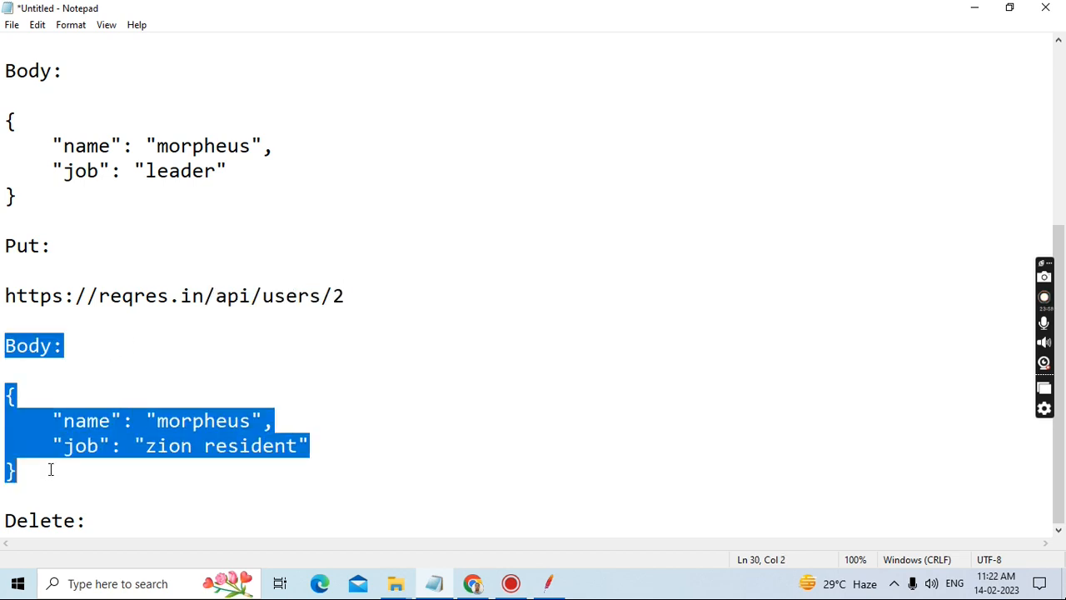
left_click(106, 487)
left_click(8, 399)
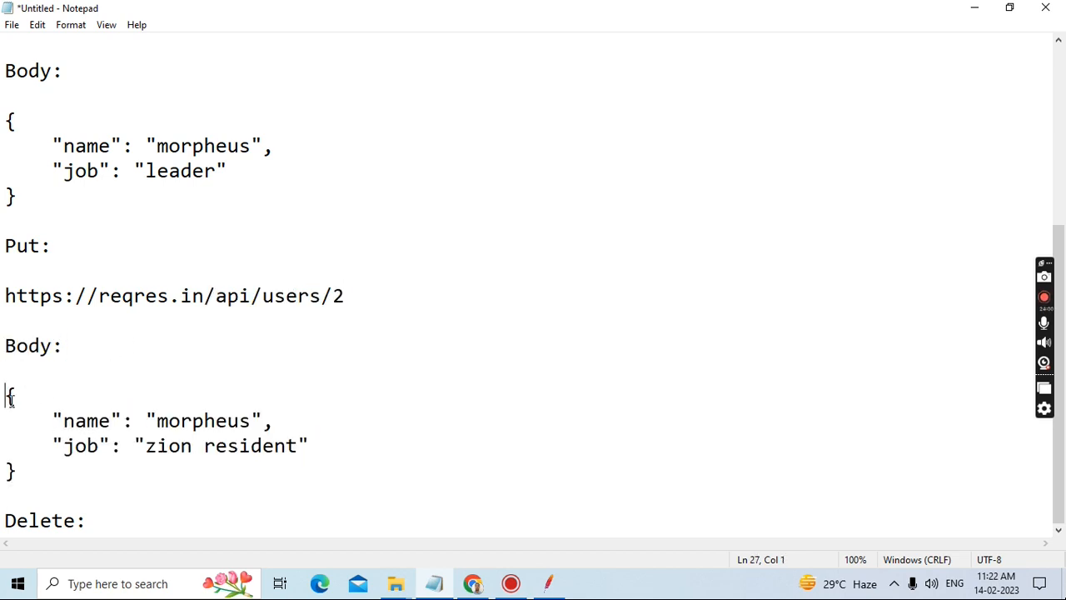
left_click_drag(9, 398, 43, 478)
key("ctrl+c")
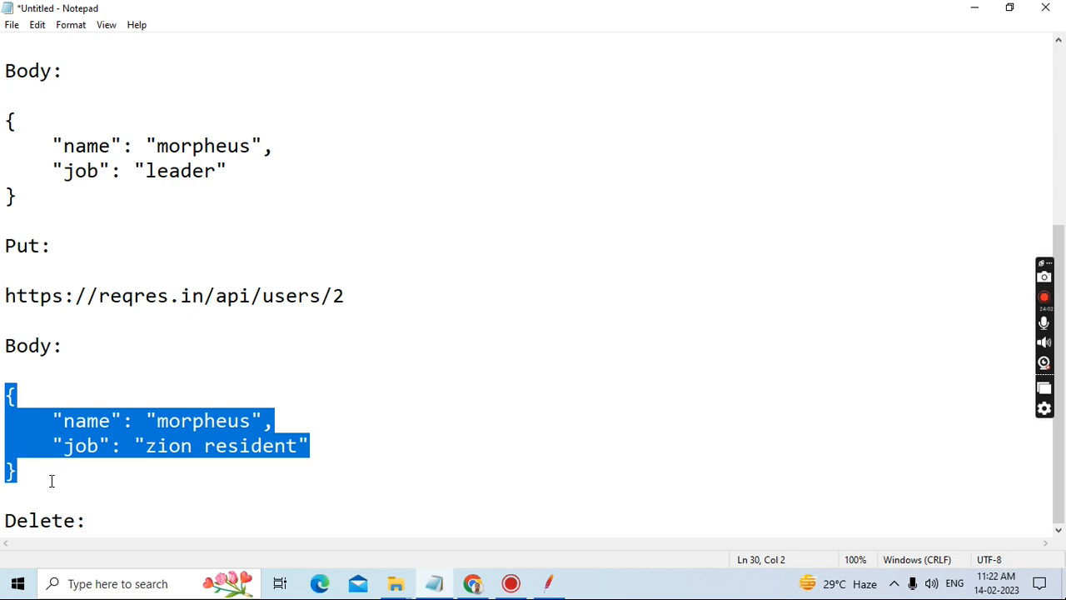
left_click(547, 582)
left_click(398, 311)
key("ctrl+v")
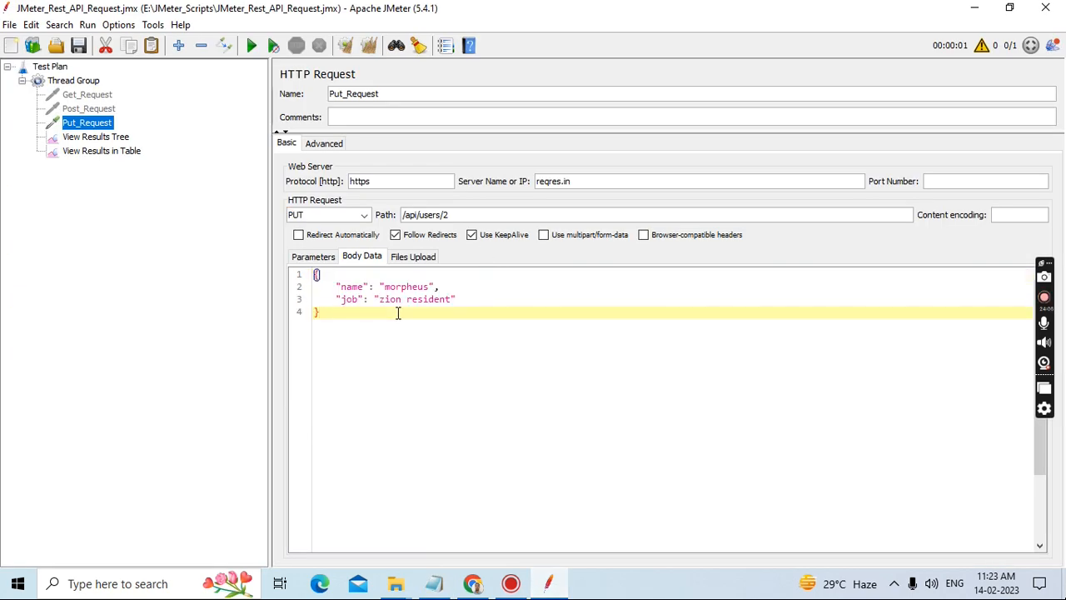
left_click(79, 47)
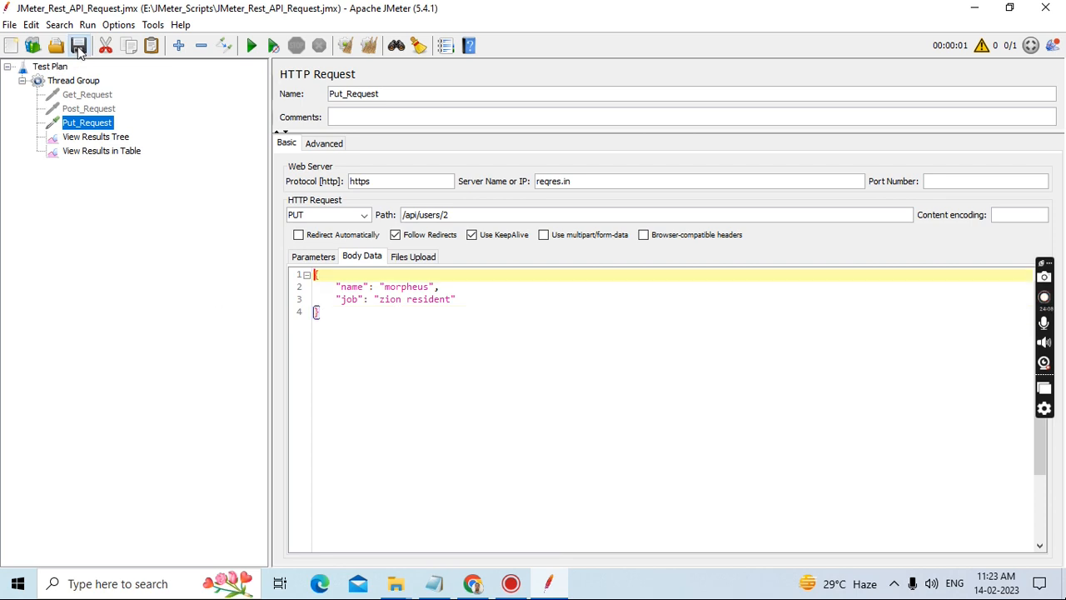
Open View Results Tree, clear all previous results and run the test.
left_click(98, 138)
left_click(369, 45)
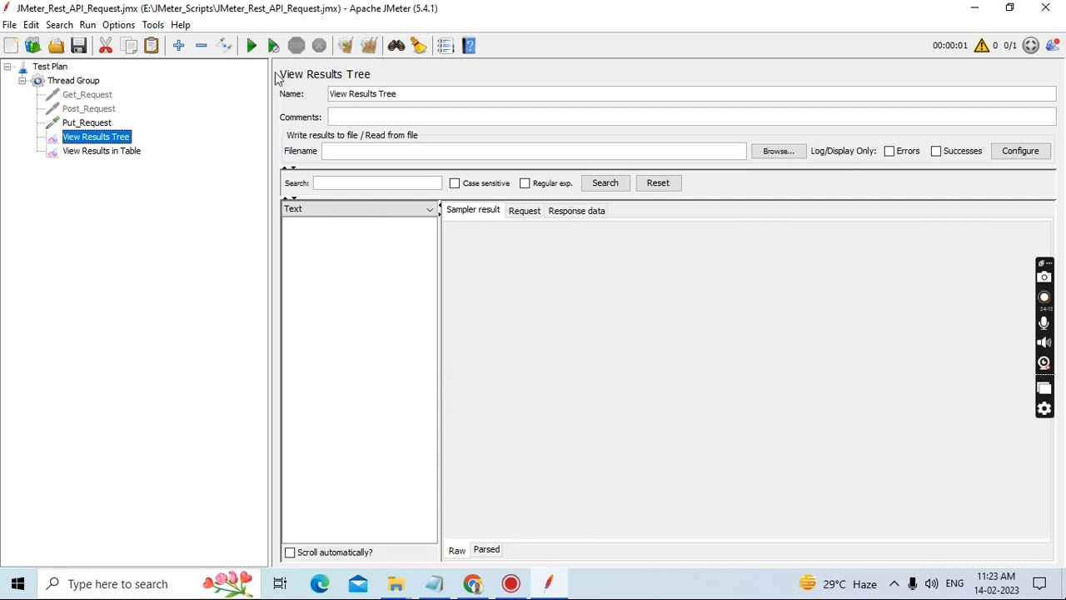
left_click(252, 47)
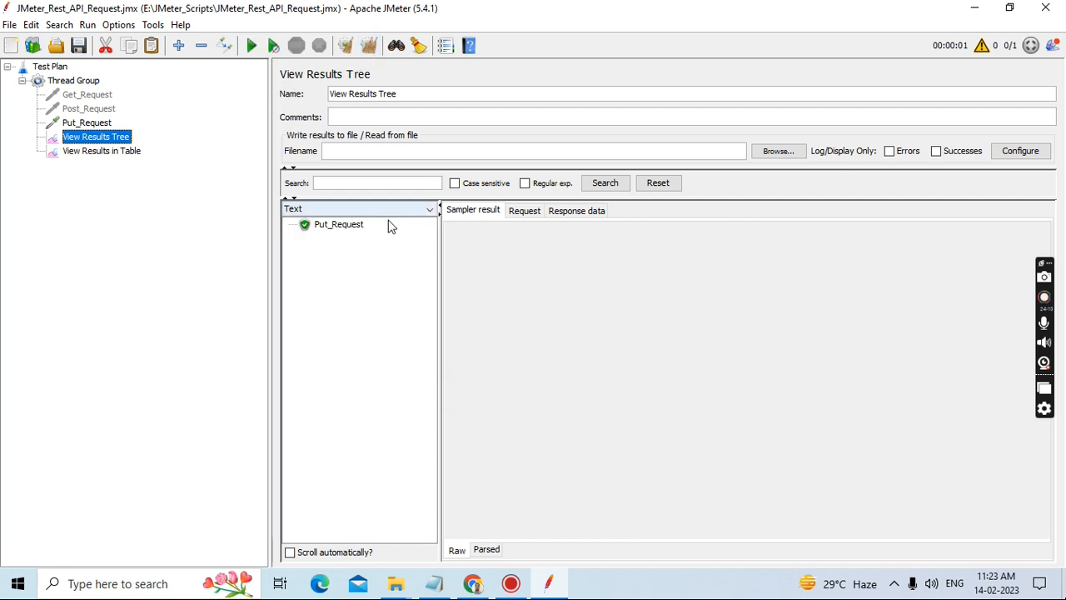
Examine Put_Request's sampler result, request body and response data in the results tree.
left_click(359, 225)
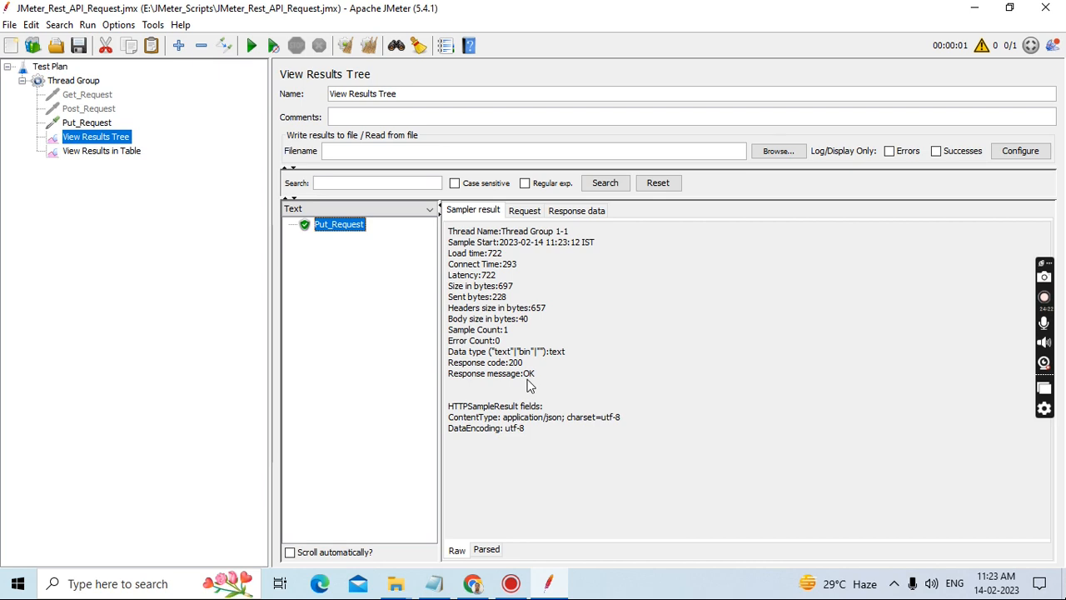
left_click(532, 212)
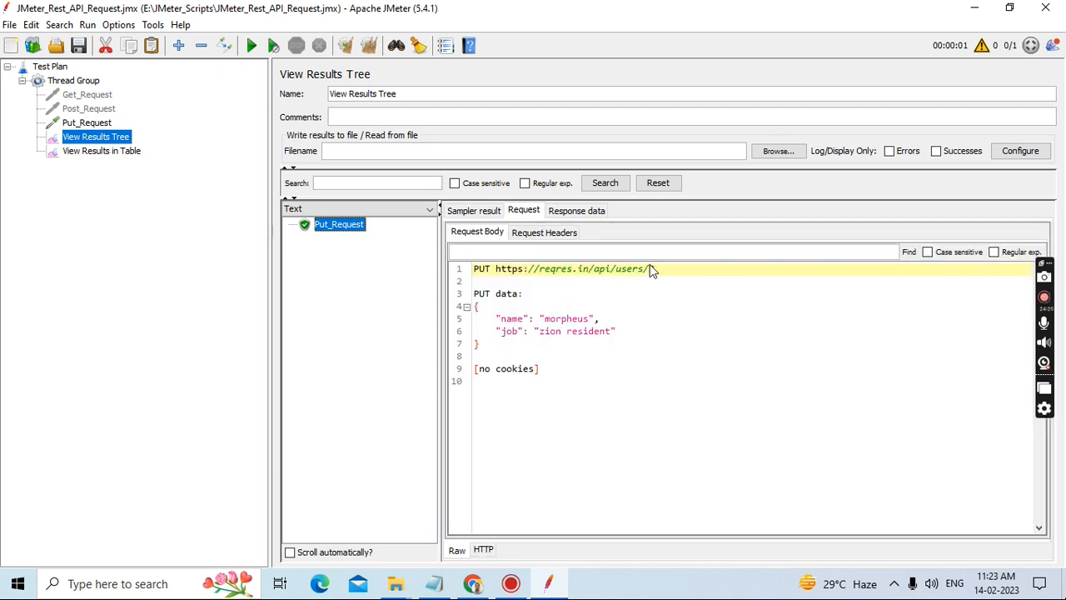
left_click(586, 212)
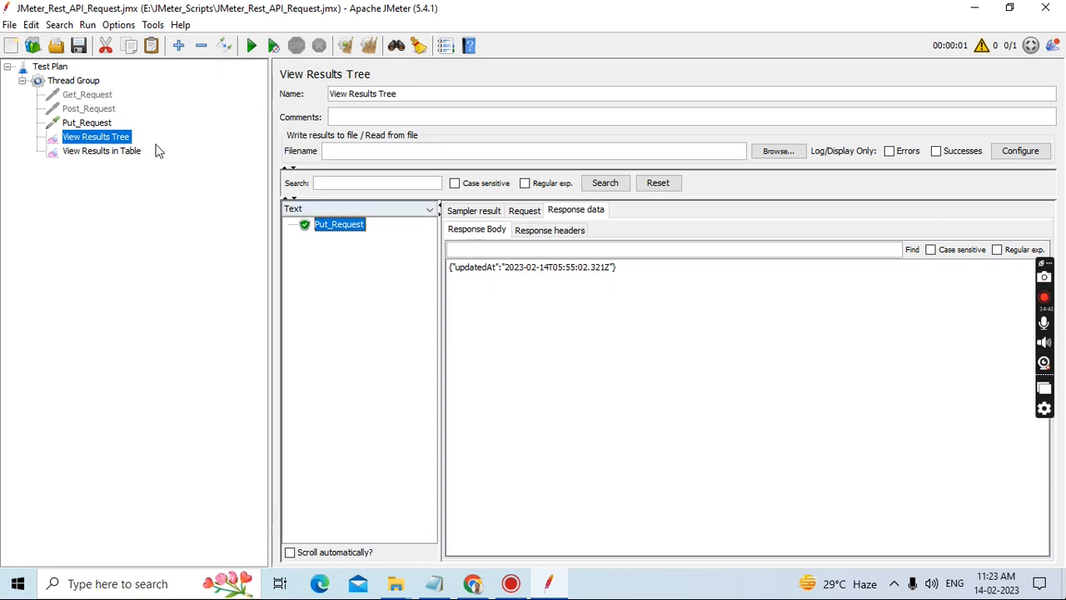
Disable Put_Request in the Thread Group.
left_click(84, 122)
right_click(84, 122)
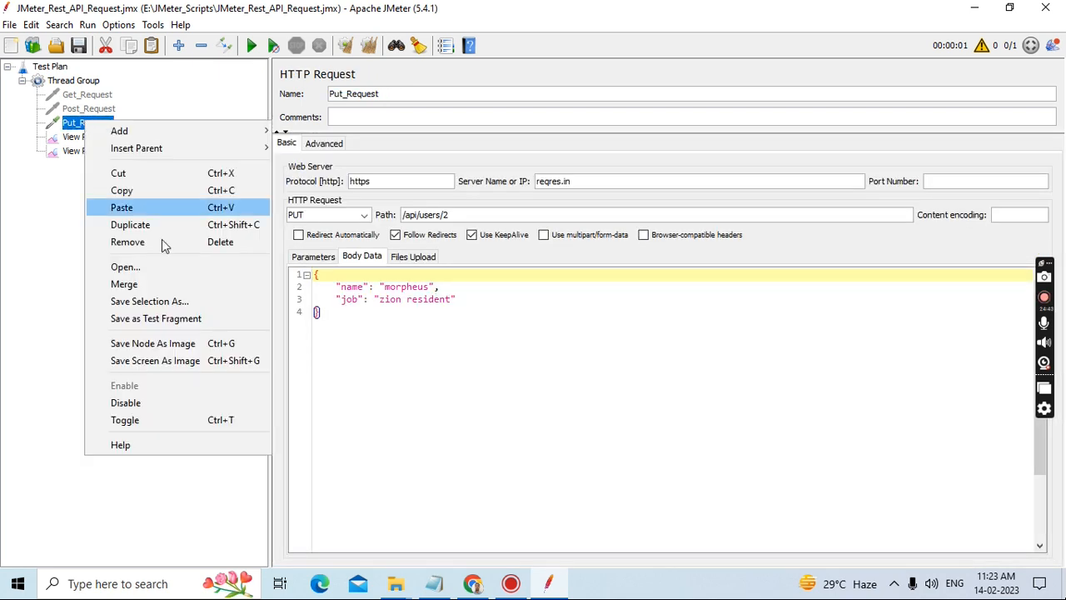
left_click(158, 402)
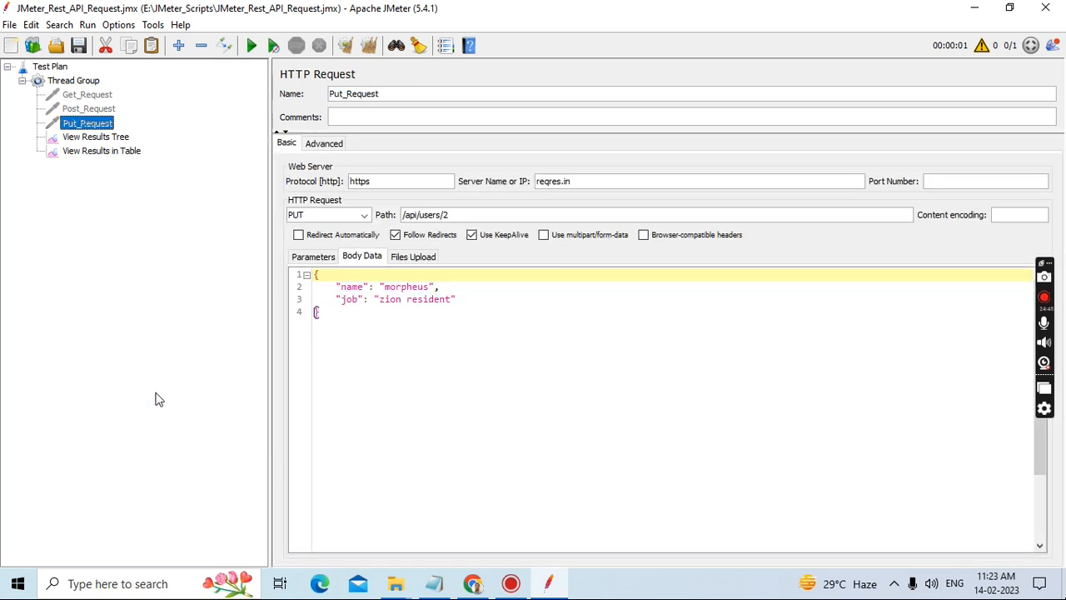
Add an HTTP Request sampler to the Thread Group and place it directly below Put_Request.
left_click(84, 82)
right_click(83, 83)
mouse_move(202, 93)
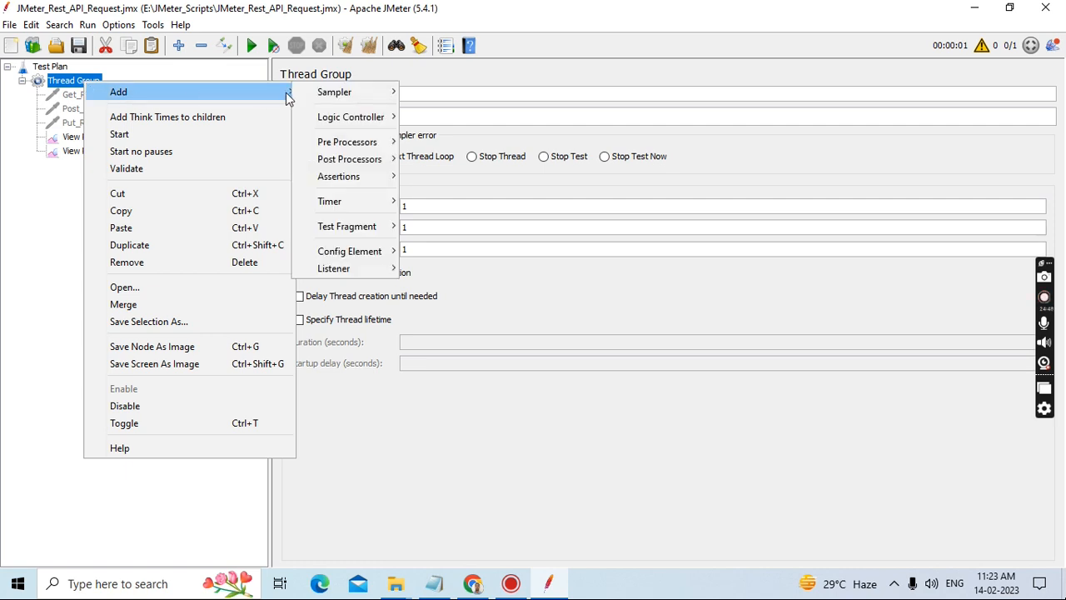
mouse_move(337, 91)
left_click(525, 107)
left_click_drag(95, 168, 107, 138)
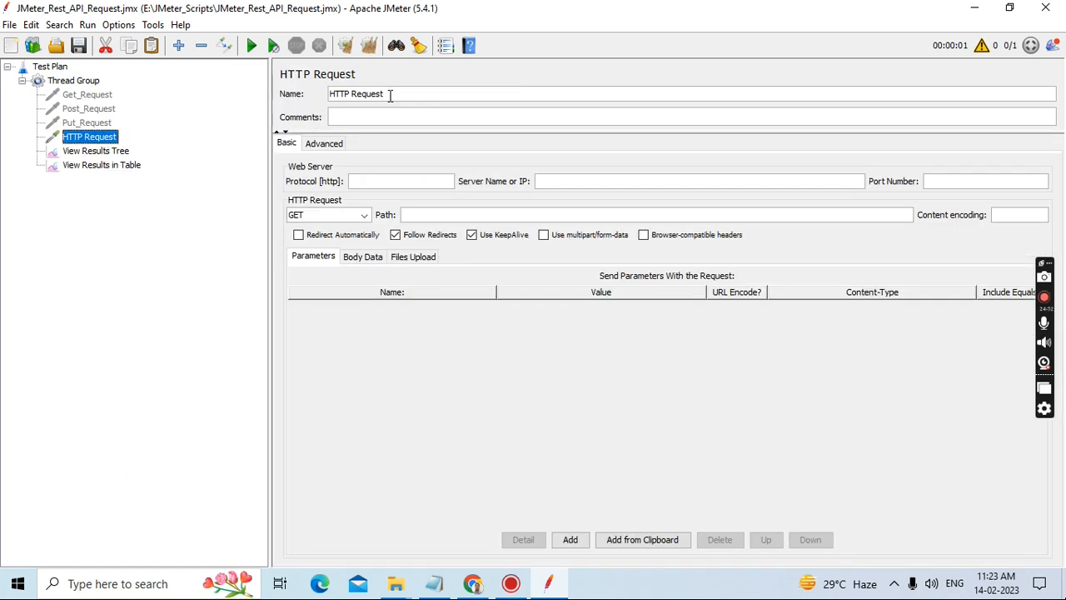
Rename the new HTTP Request sampler as Delete_Request.
key("BackSpace")
key("BackSpace")
key("BackSpace")
key("BackSpace")
key("BackSpace")
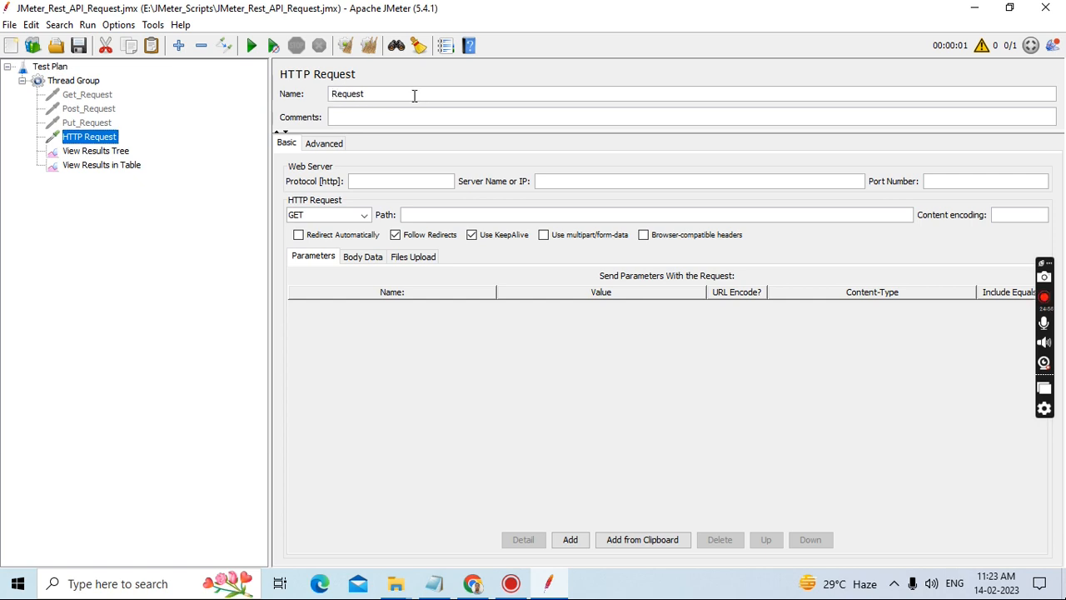
type("Delete_")
left_click(88, 150)
left_click(92, 139)
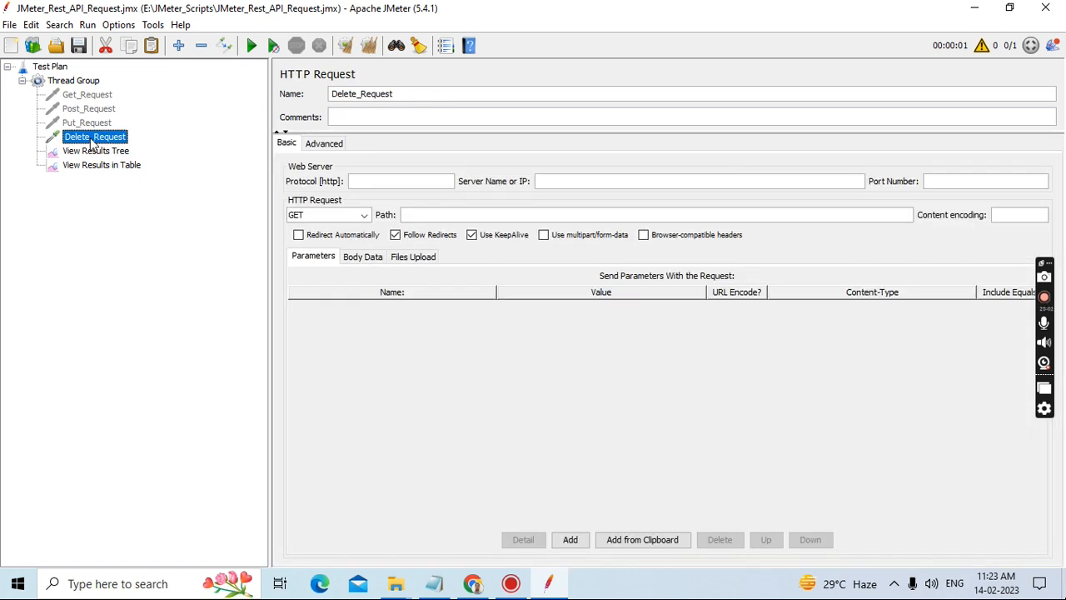
Switch to Chrome, go back to the reqres.in home page and reload it.
left_click(487, 584)
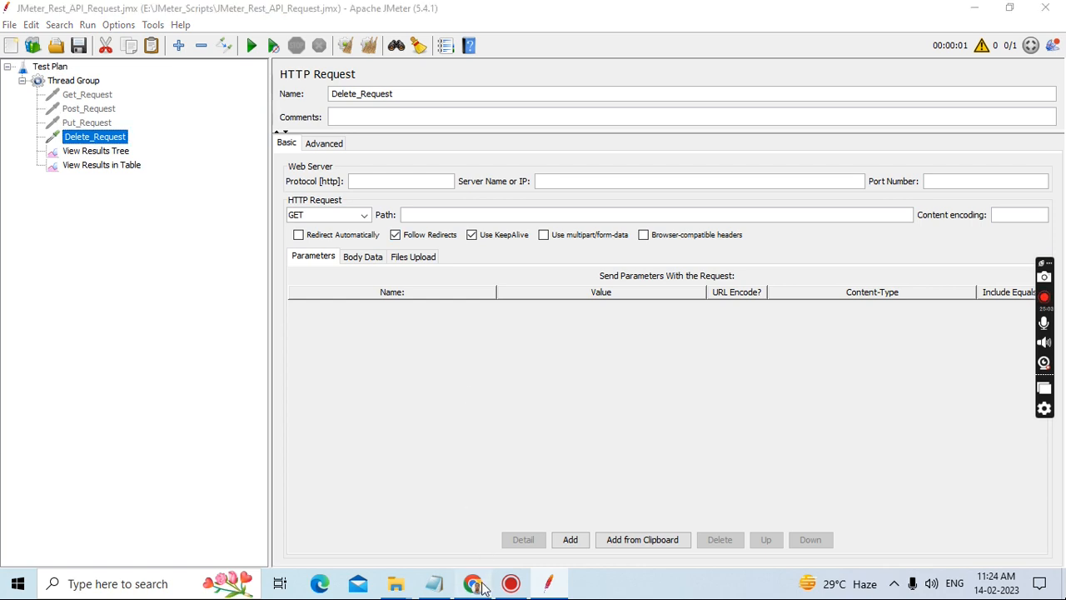
left_click(16, 40)
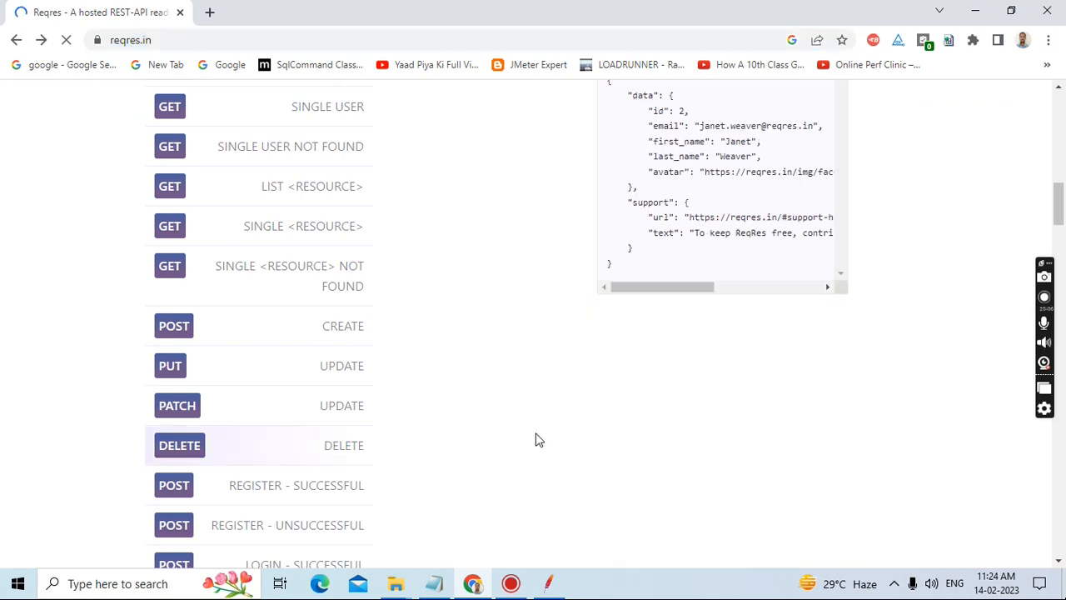
scroll(537, 440, "down", 3)
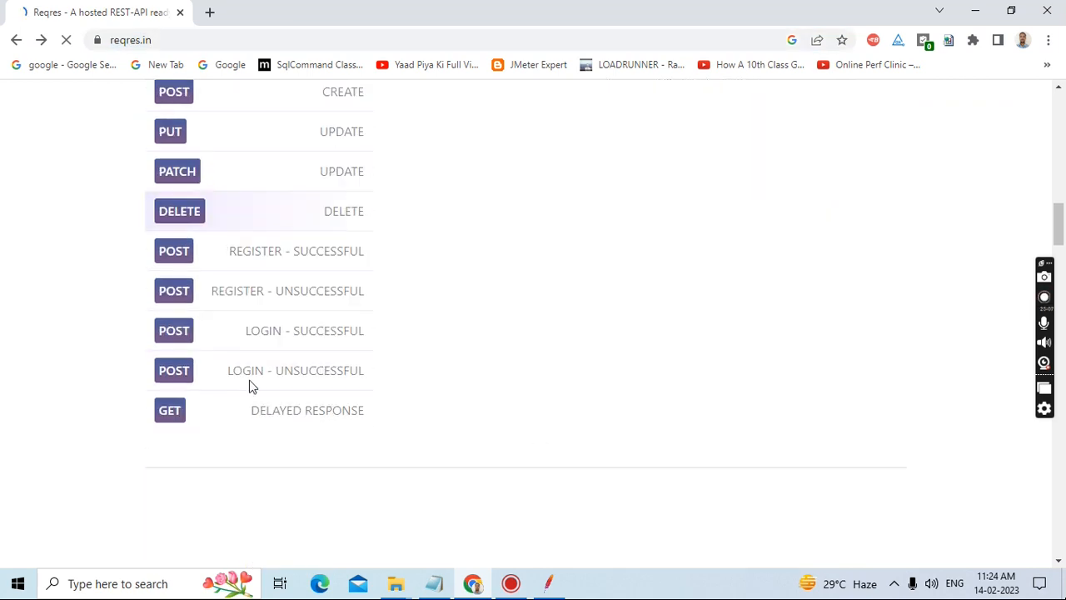
scroll(250, 386, "up", 1)
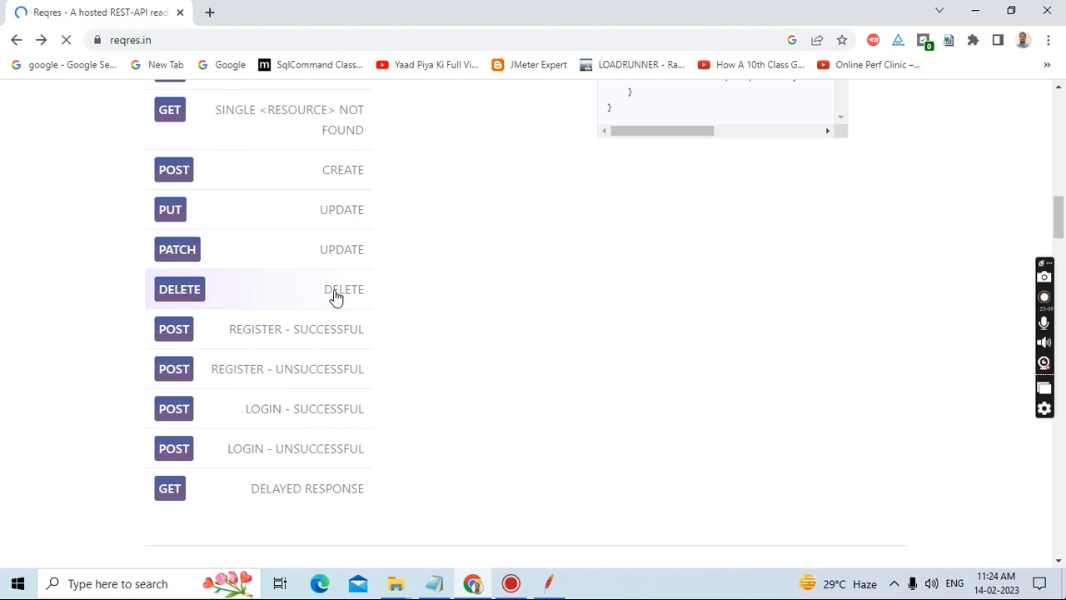
scroll(593, 352, "up", 2)
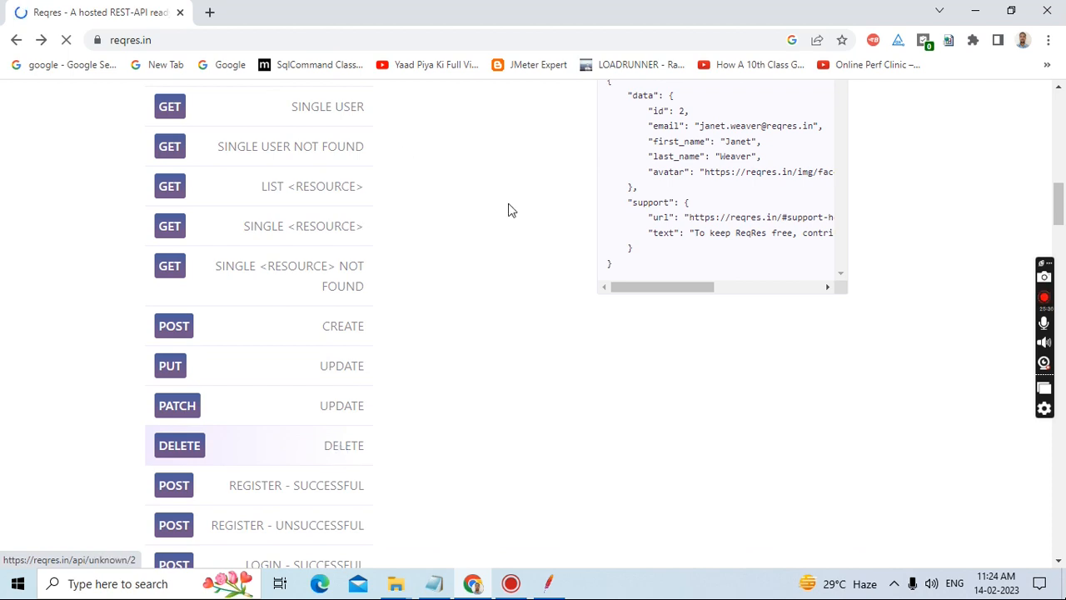
scroll(488, 326, "up", 5)
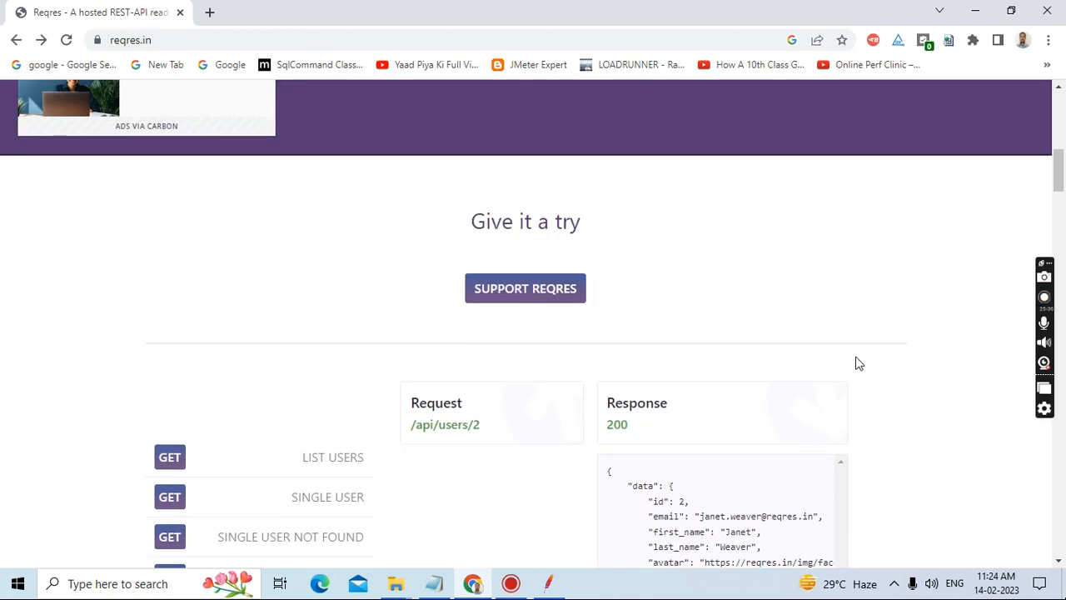
scroll(859, 361, "down", 2)
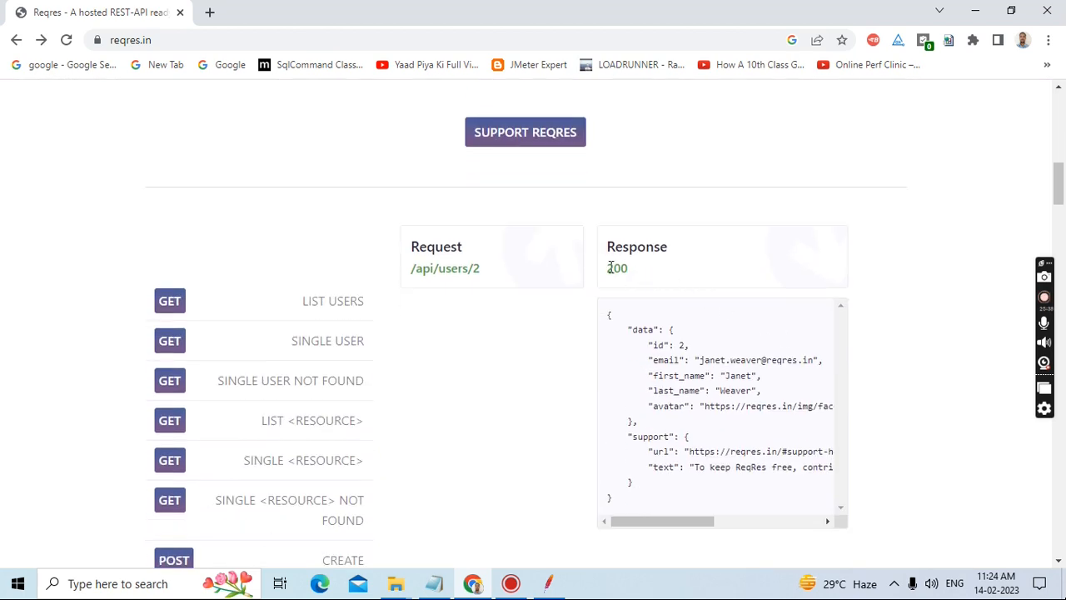
scroll(524, 366, "down", 4)
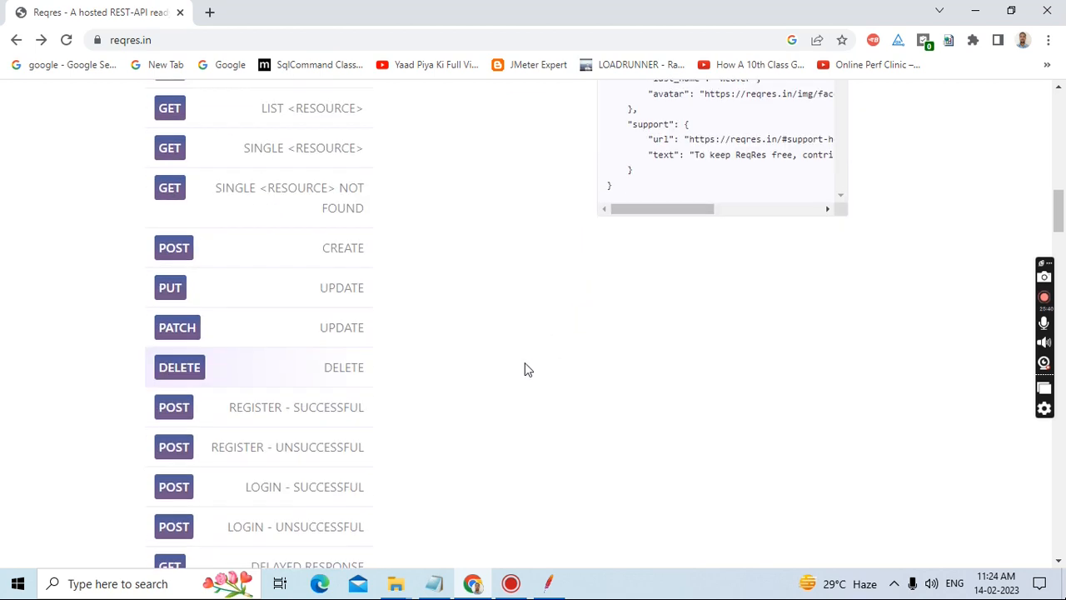
left_click(66, 40)
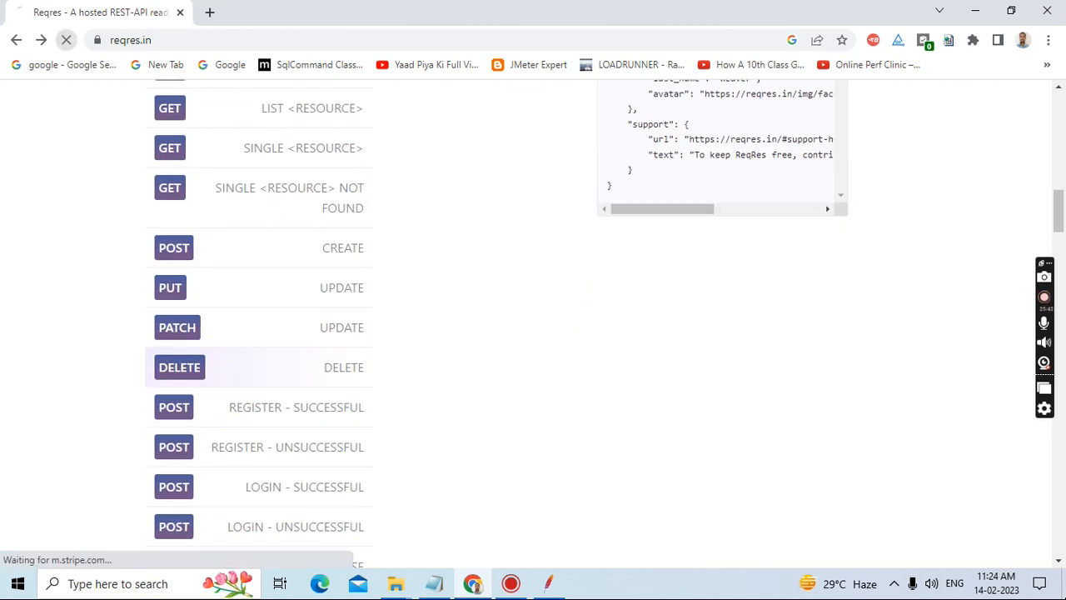
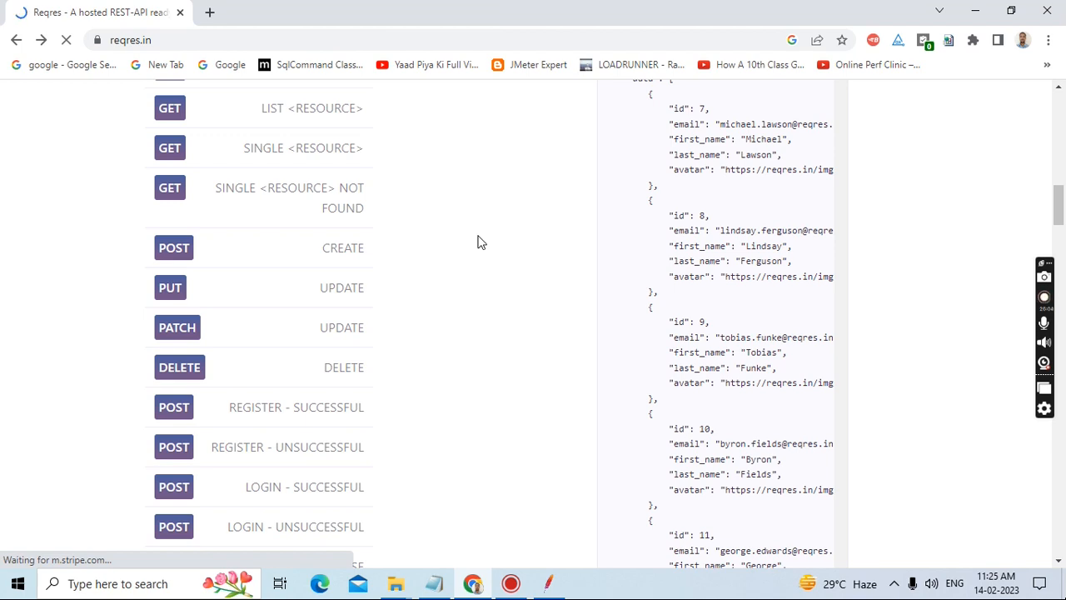
Run the DELETE sample request on reqres.in and check its request path and response code.
scroll(477, 241, "up", 3)
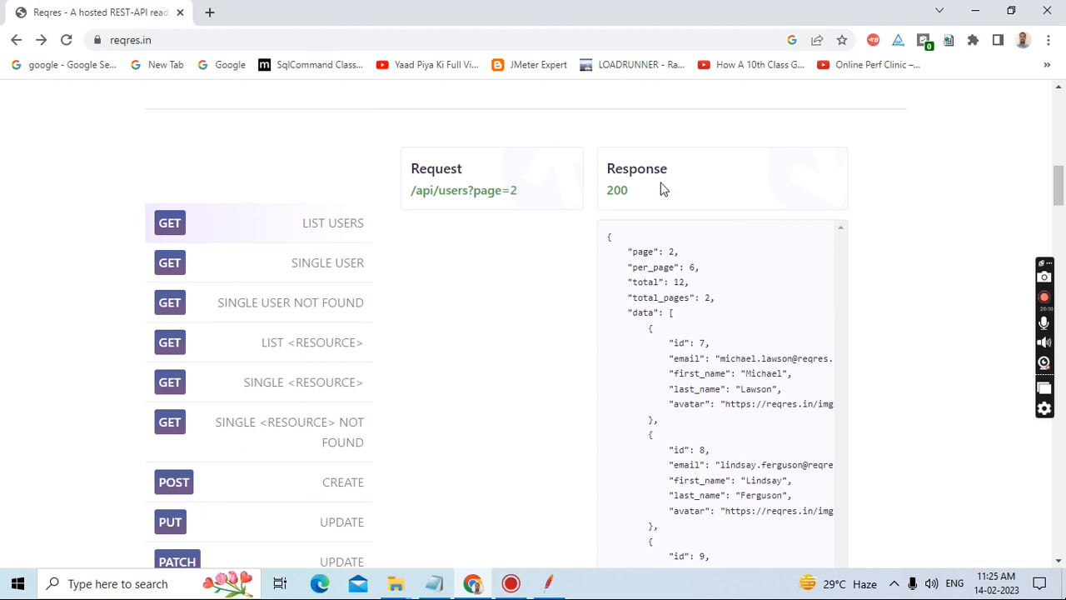
scroll(528, 389, "down", 3)
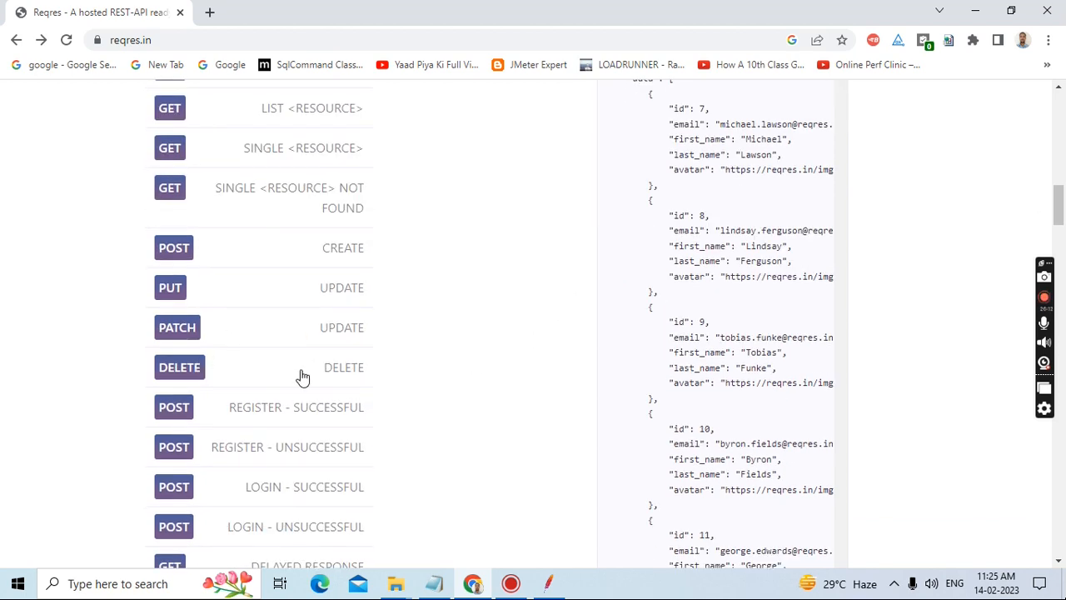
left_click(335, 374)
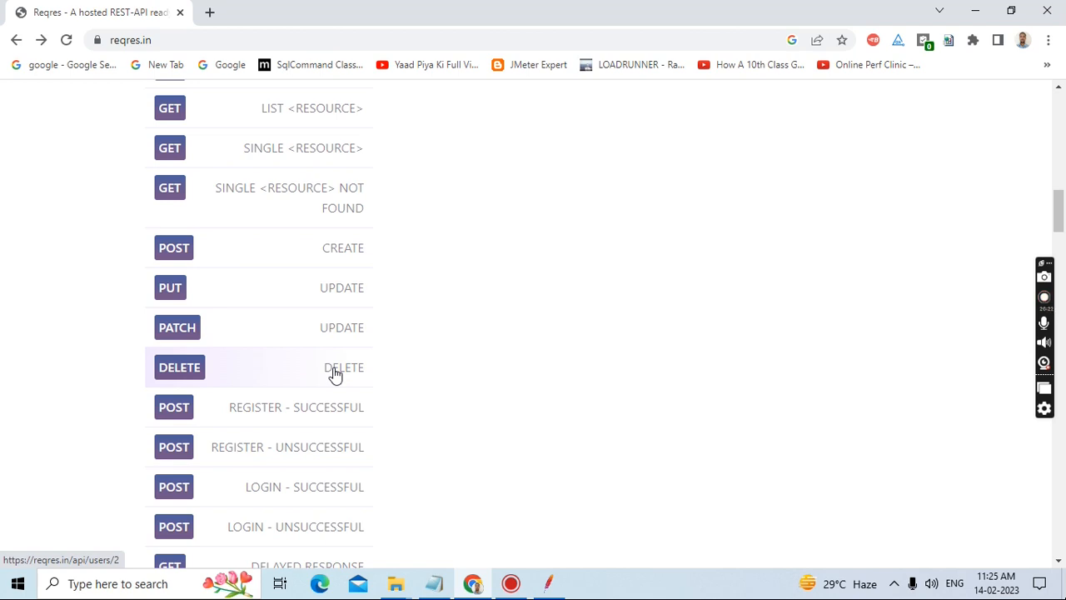
scroll(436, 335, "up", 4)
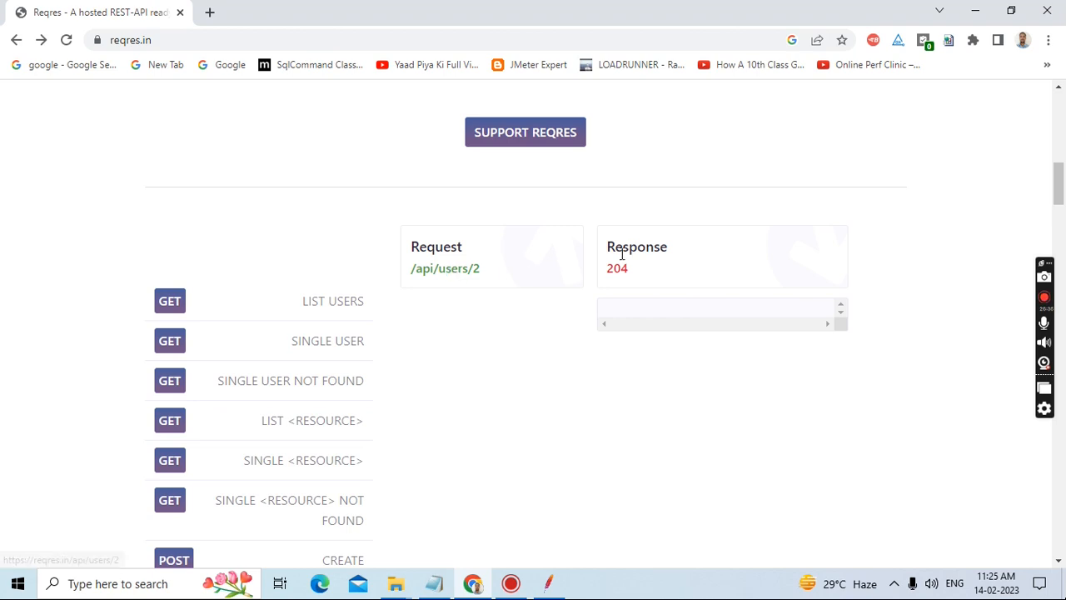
Open the DELETE sample's /api/users/2 request link and copy the page's full URL.
left_click(459, 270)
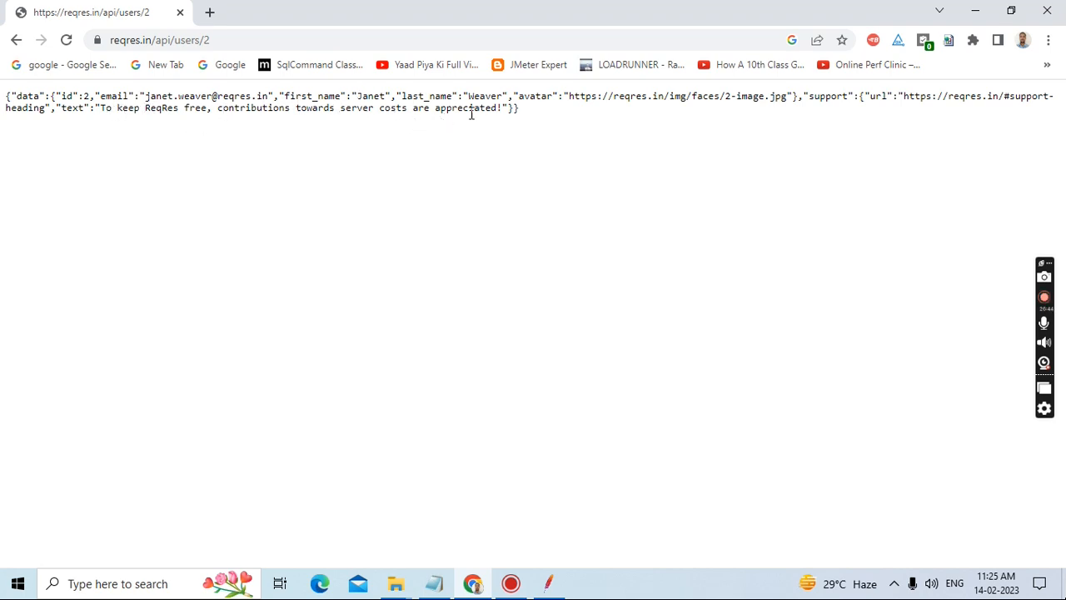
left_click(233, 38)
key("ctrl+c")
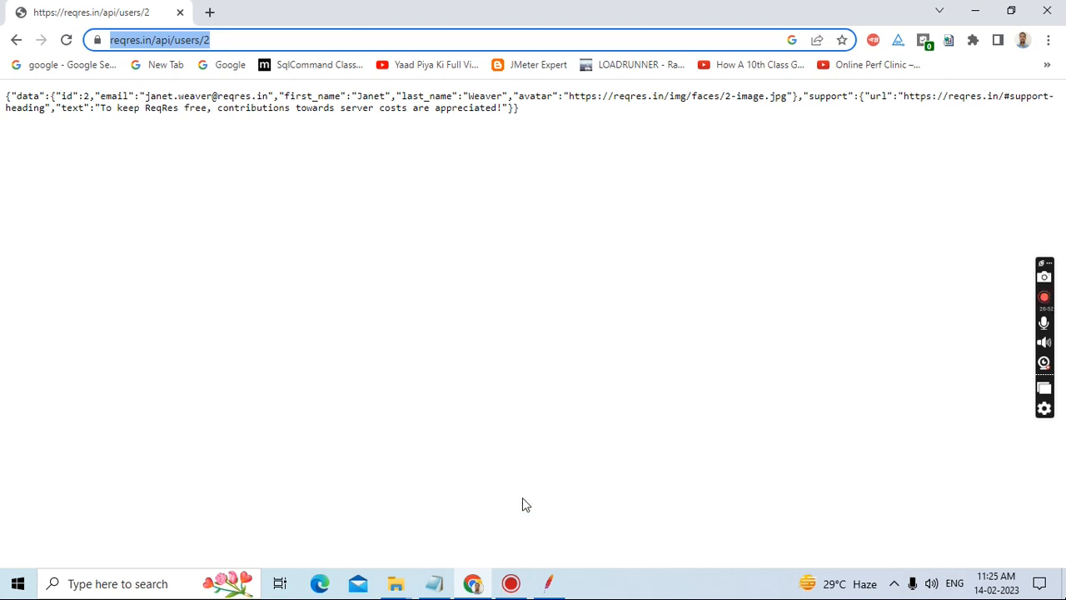
left_click(442, 585)
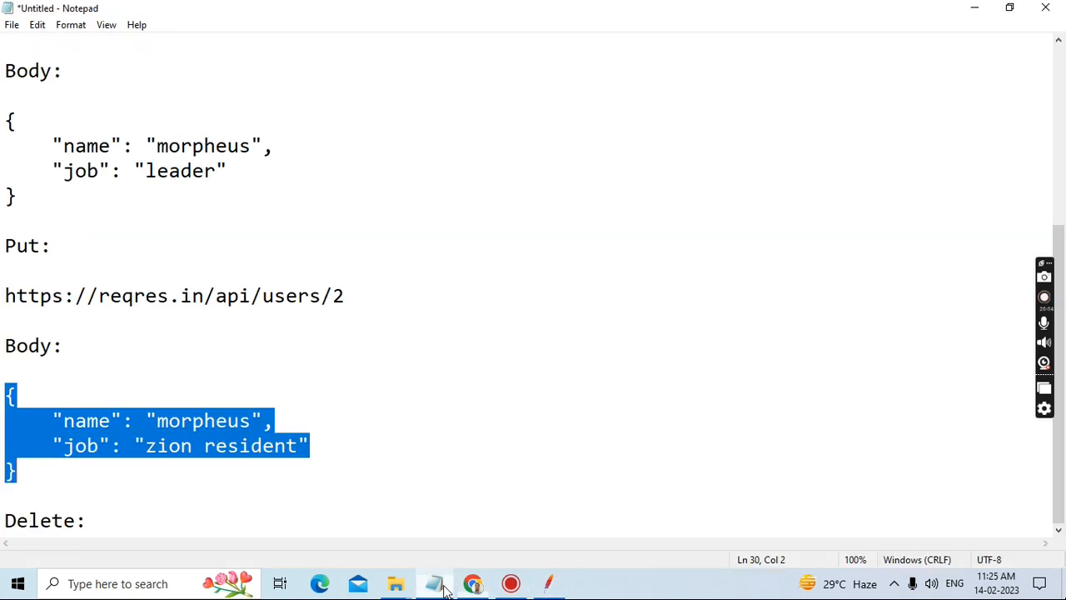
left_click(95, 530)
key("Return")
key("Return")
key("Return")
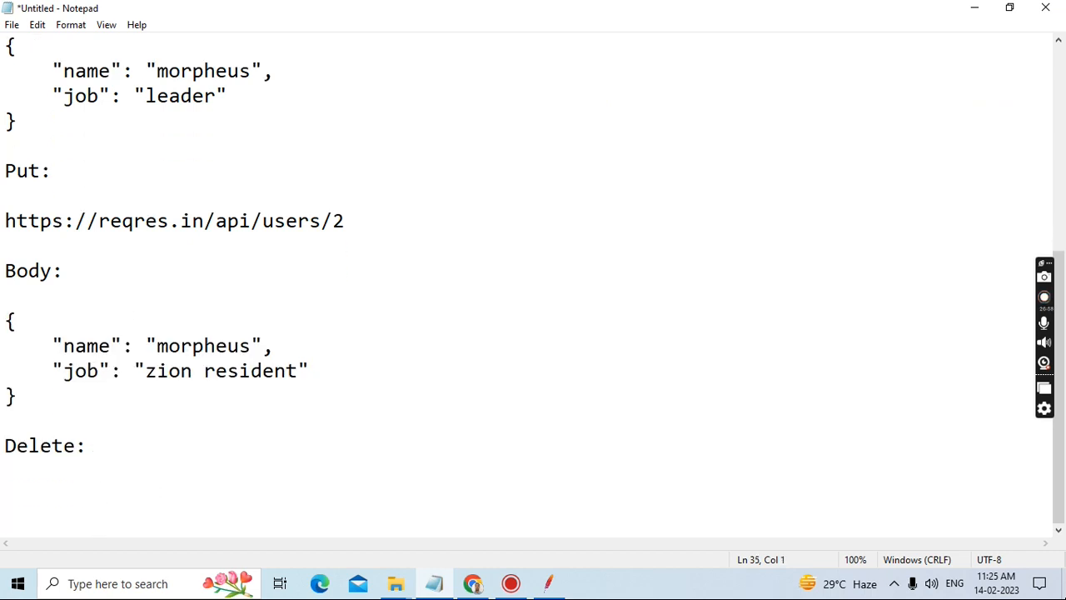
key("ctrl+v")
key("Return")
key("Return")
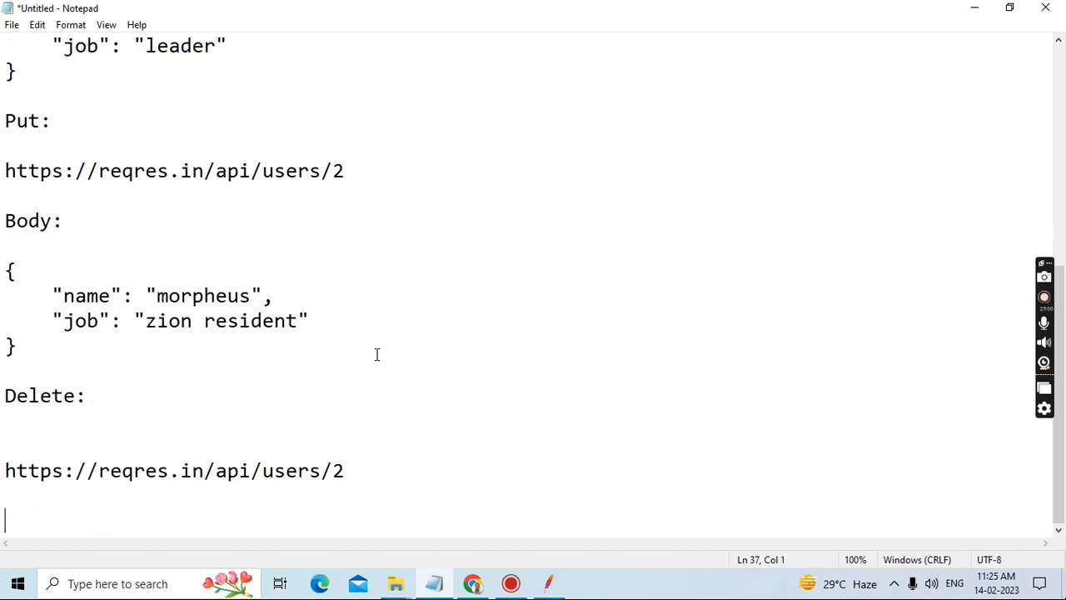
Copy https and reqres.in from the Delete URL in Notepad into Delete_Request's protocol and server name in JMeter.
left_click_drag(5, 472, 63, 471)
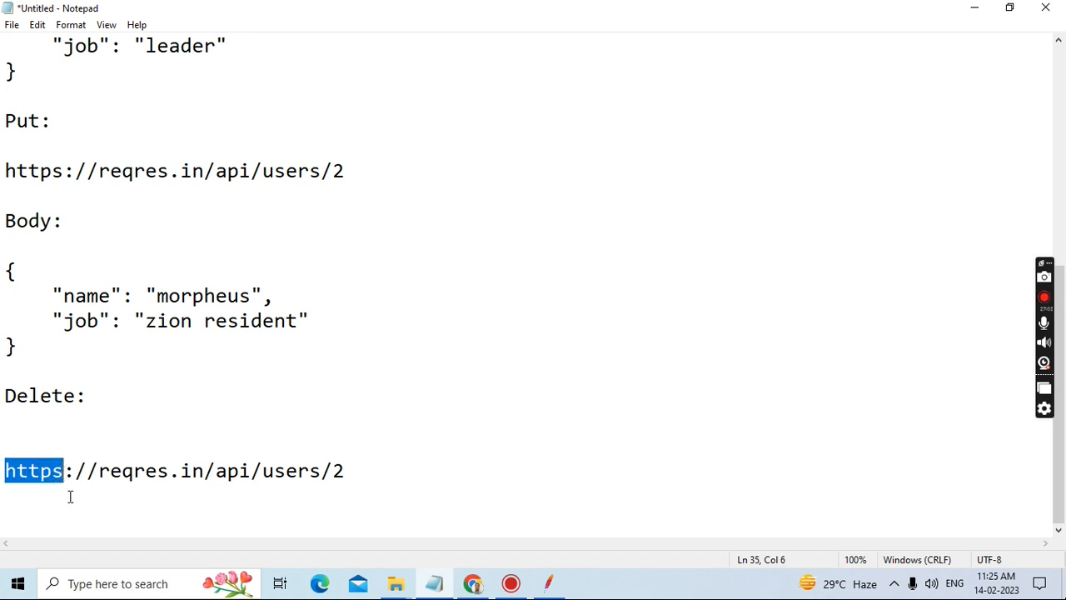
left_click(548, 583)
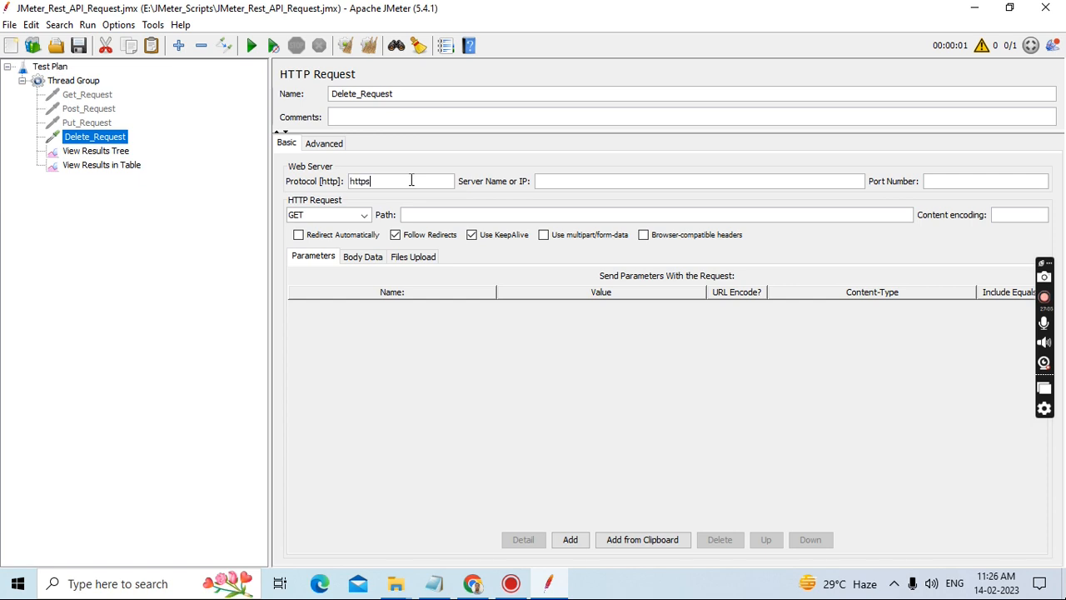
left_click(442, 587)
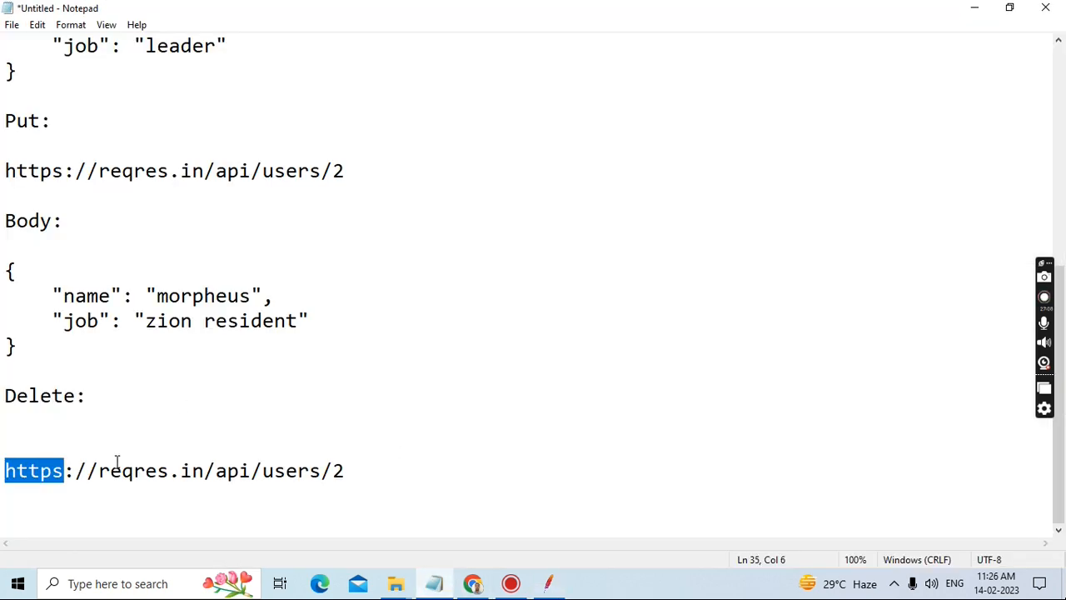
left_click_drag(99, 471, 204, 480)
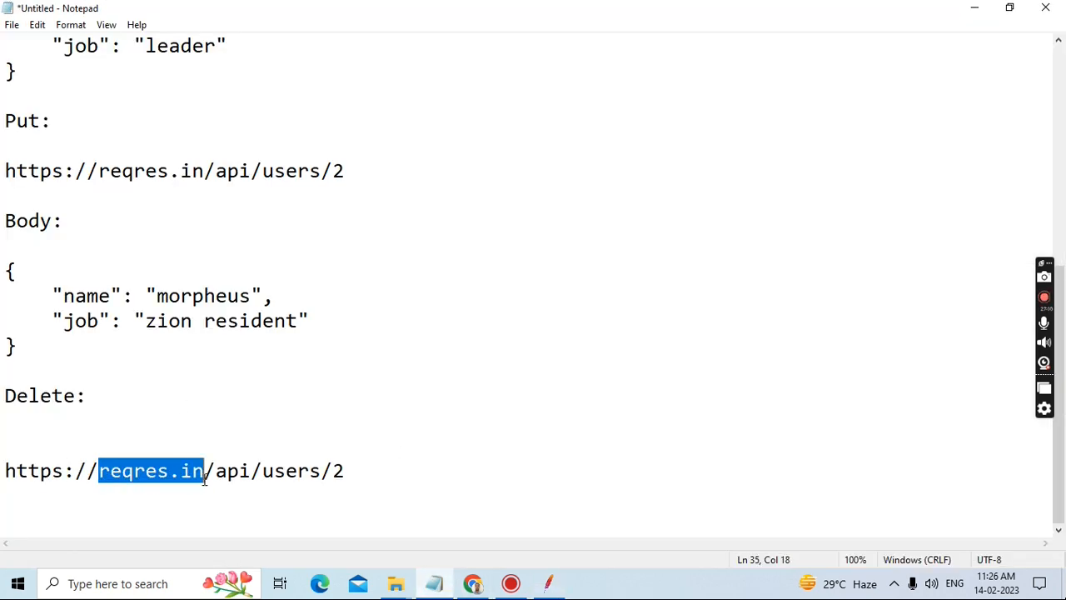
left_click(548, 583)
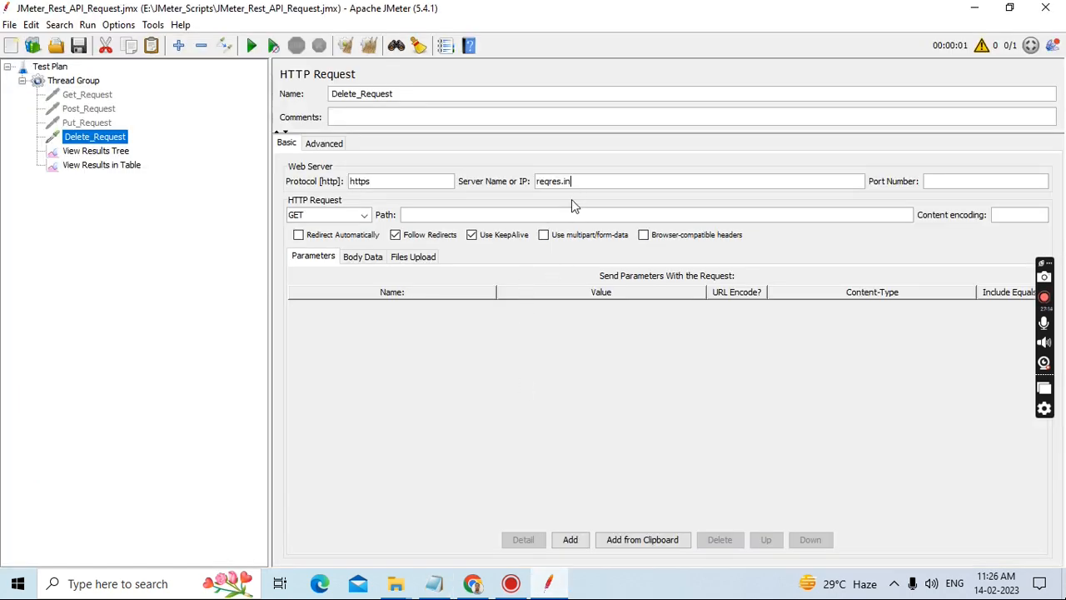
Copy /api/users/2 from the Delete URL in Notepad into Delete_Request's path in JMeter and save the test plan.
left_click(437, 585)
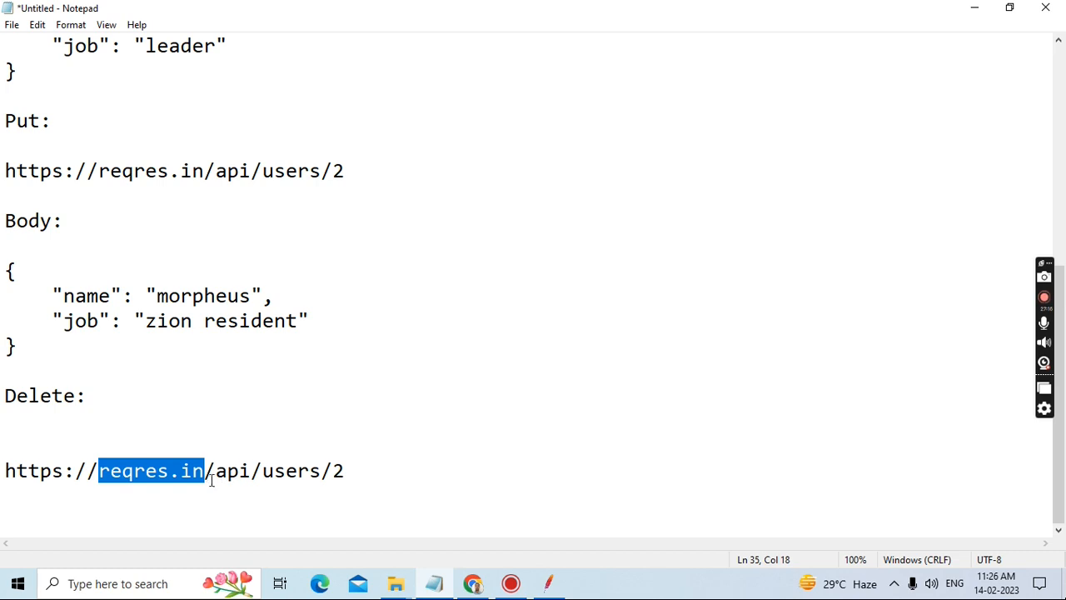
left_click_drag(208, 472, 346, 471)
key("ctrl+c")
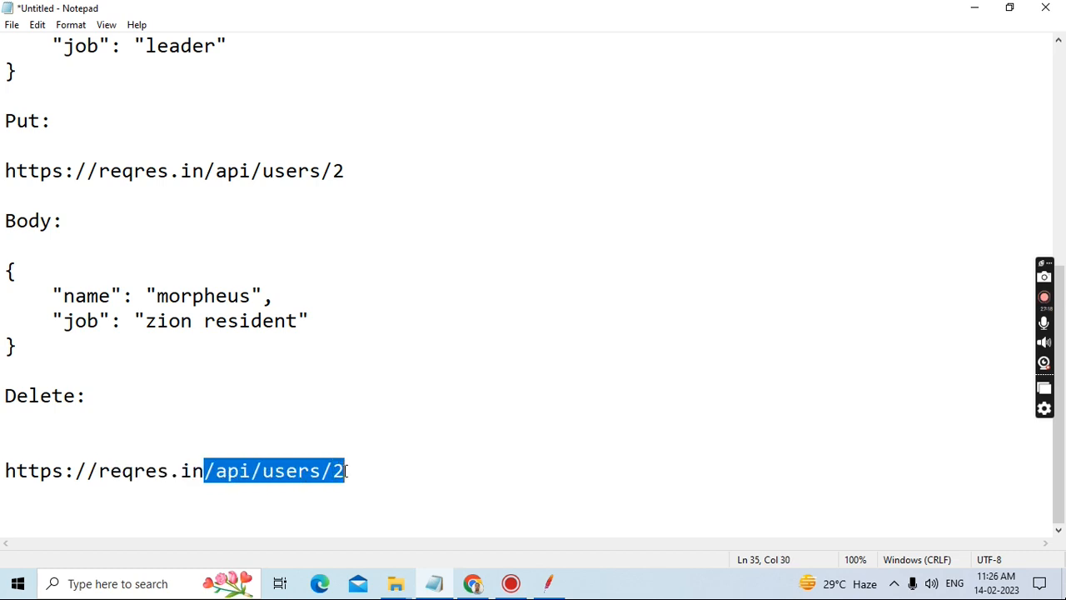
left_click(560, 587)
left_click(506, 214)
key("ctrl+v")
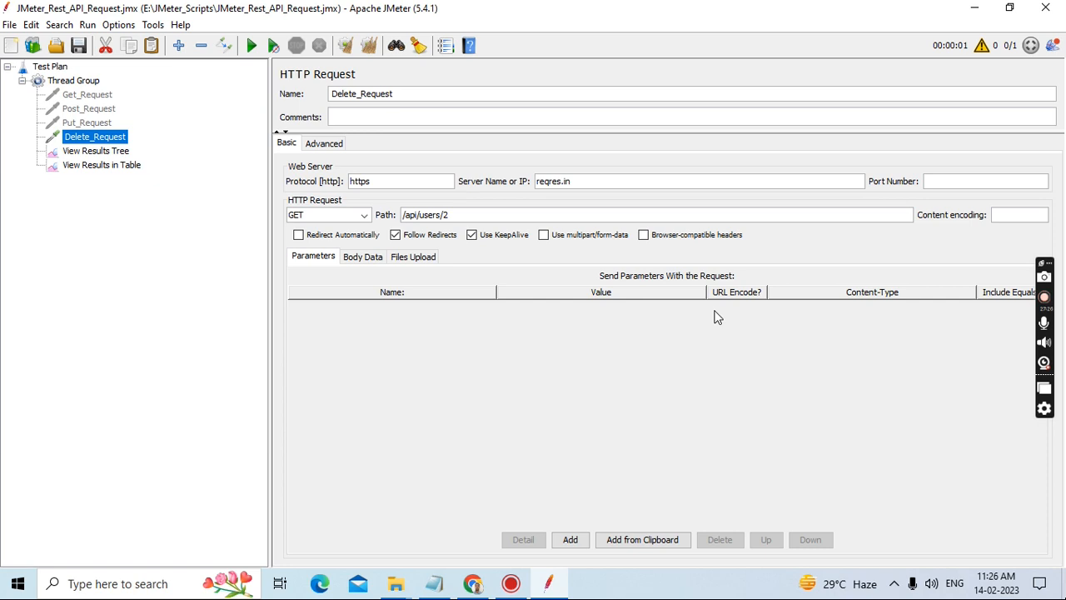
left_click(77, 49)
left_click(78, 49)
Clear all earlier results in View Results Tree and run the test plan with Delete_Request enabled.
left_click(100, 151)
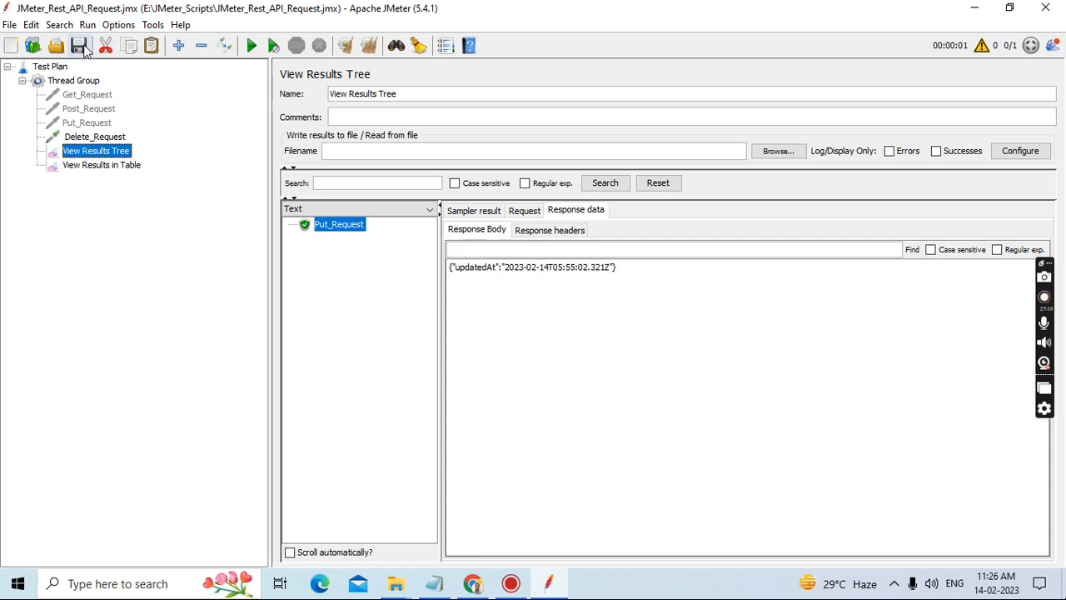
left_click(375, 49)
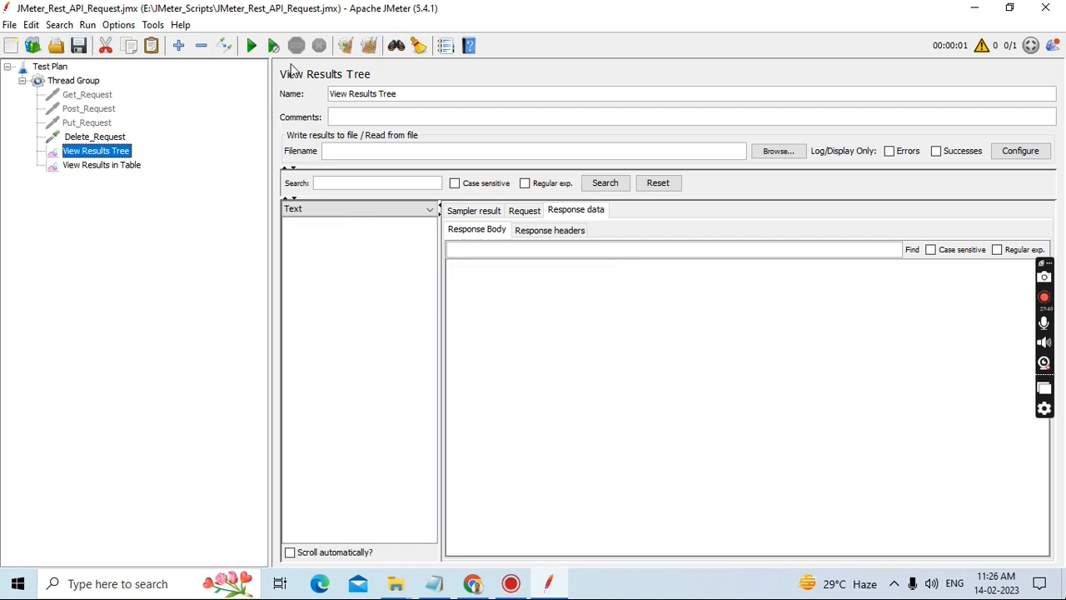
left_click(253, 52)
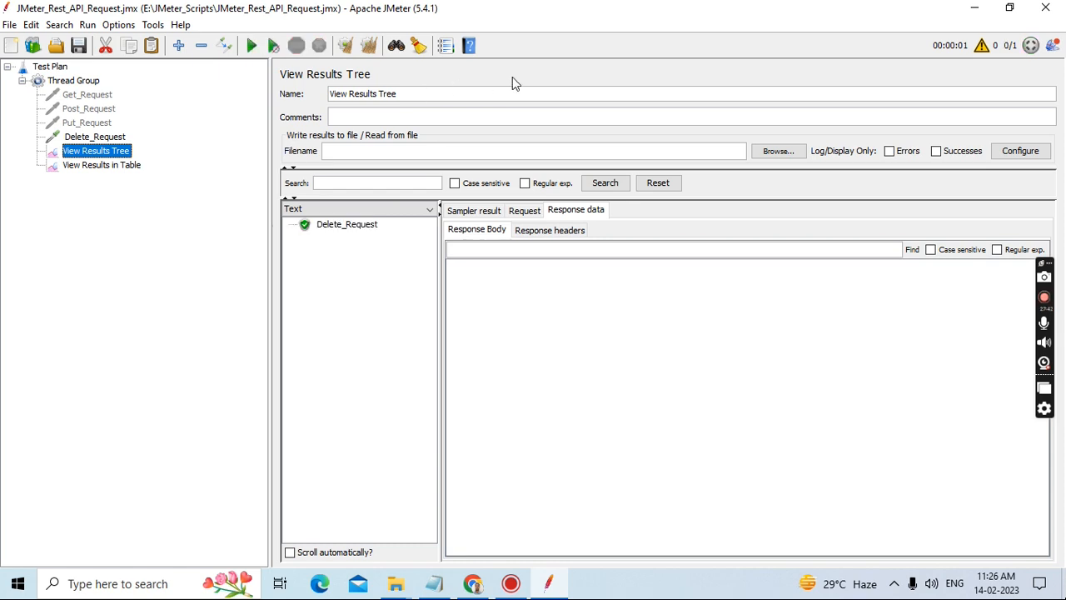
Examine Delete_Request's response body, request URL, request headers and sampler result in View Results Tree.
left_click(342, 227)
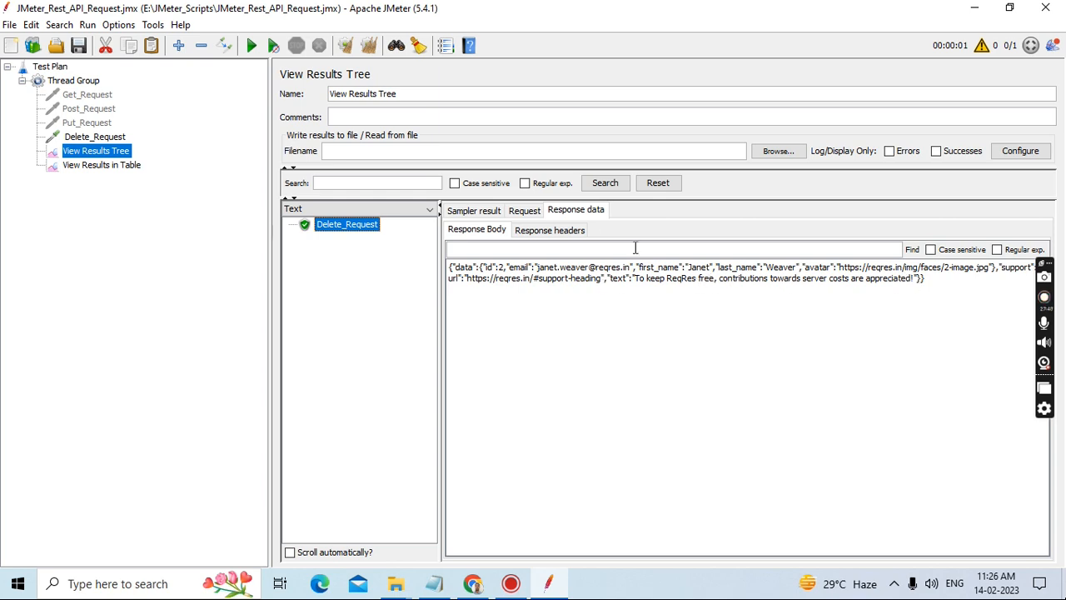
left_click(531, 214)
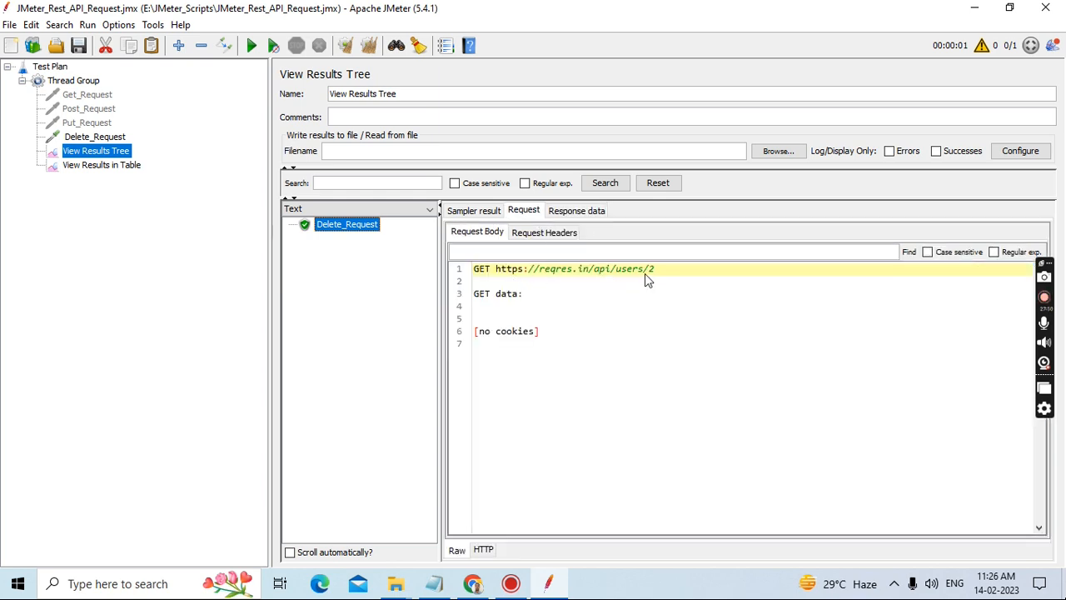
left_click(477, 212)
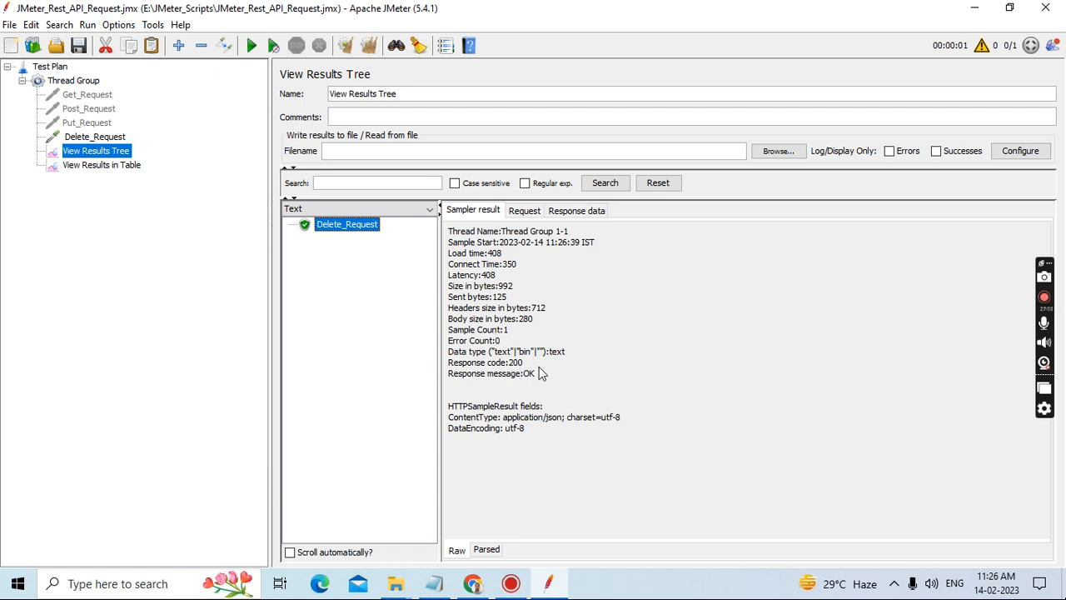
left_click(527, 215)
left_click(572, 214)
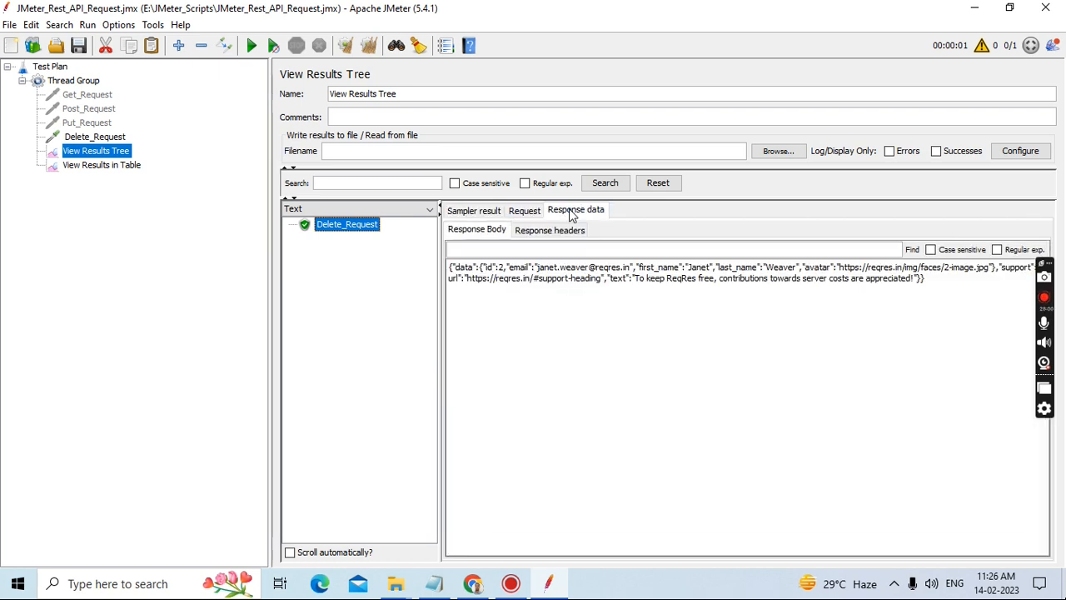
left_click(498, 212)
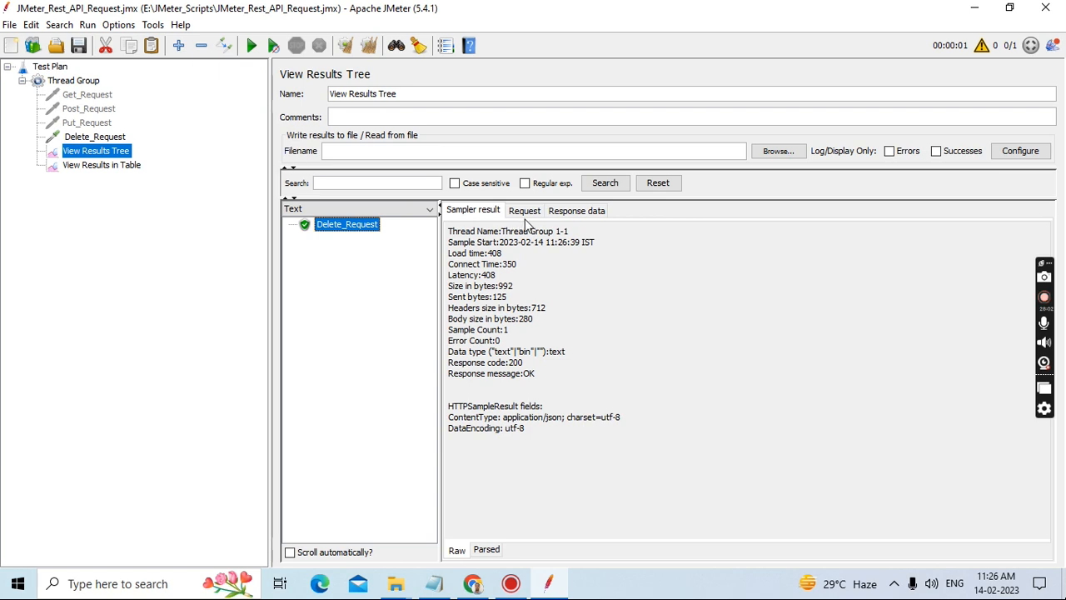
left_click(524, 215)
left_click(554, 236)
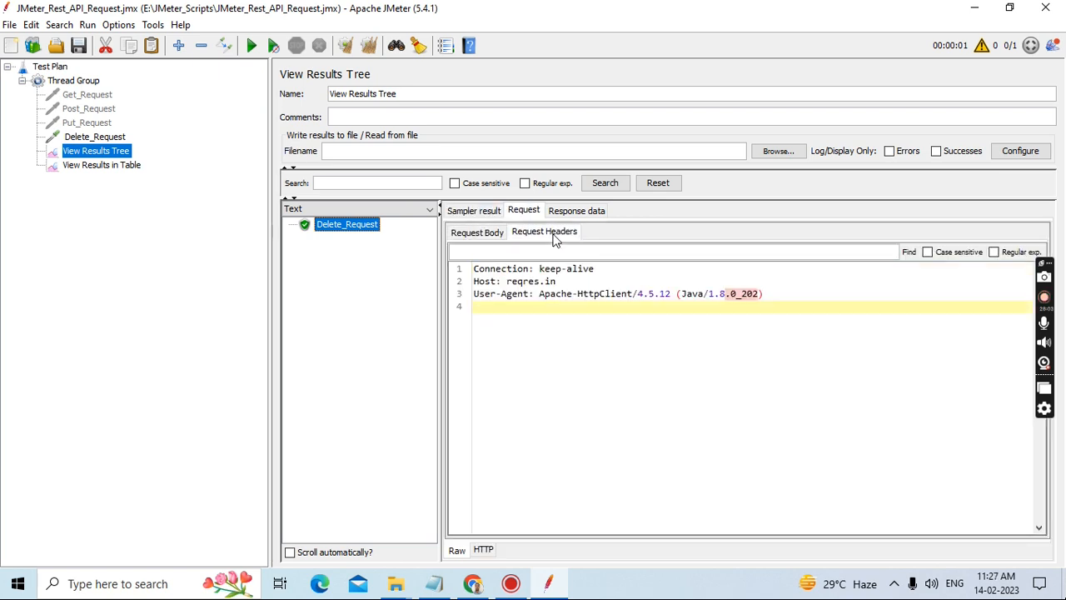
left_click(489, 214)
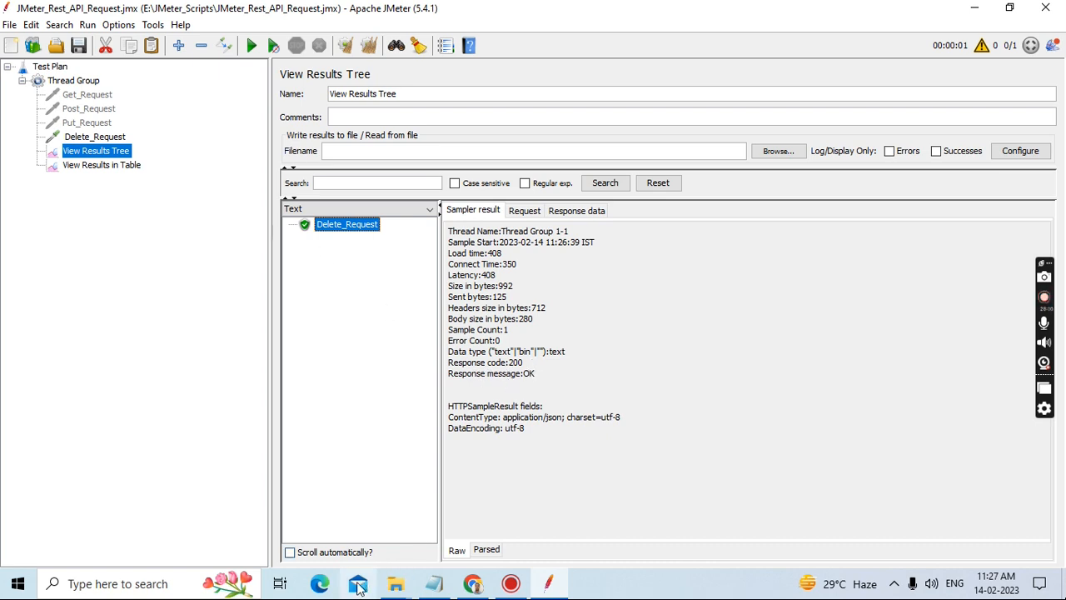
Review the DELETE sample on the reqres.in home page in Chrome and compare it with Delete_Request's response code in JMeter.
left_click(473, 583)
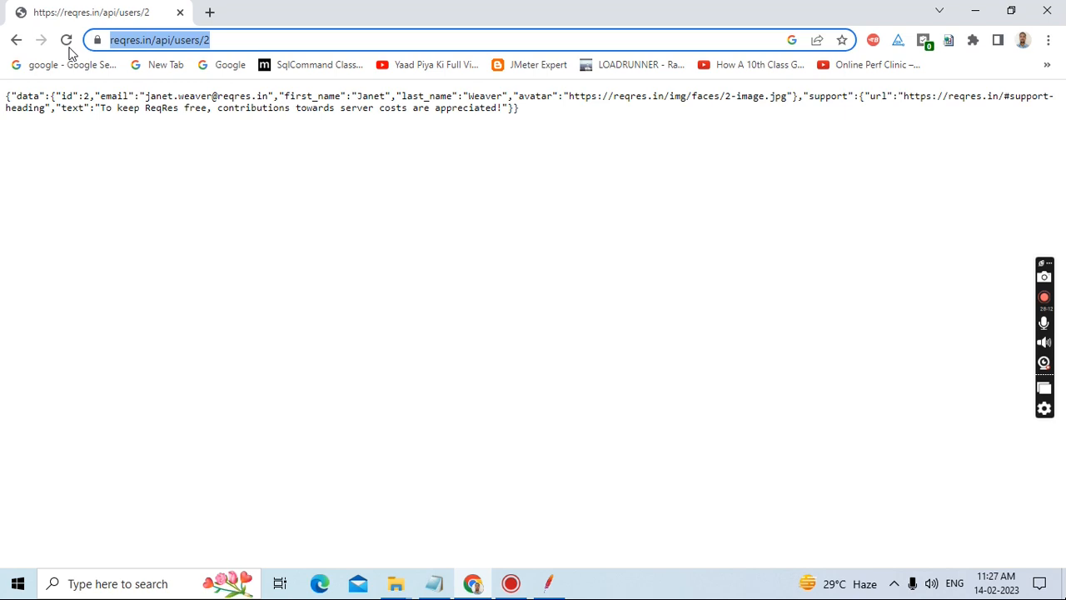
left_click(17, 40)
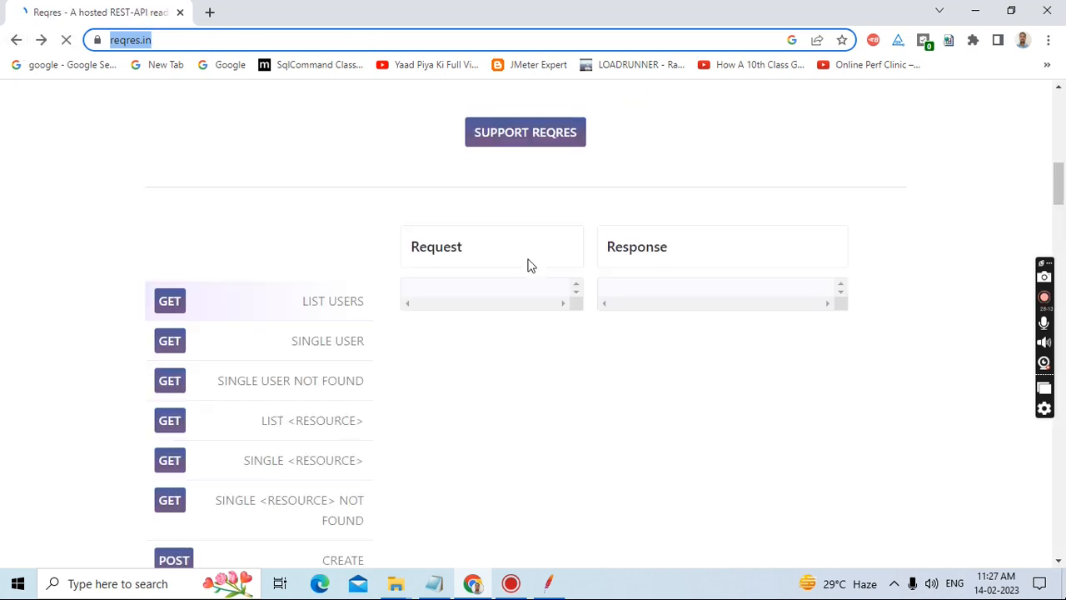
scroll(212, 464, "down", 3)
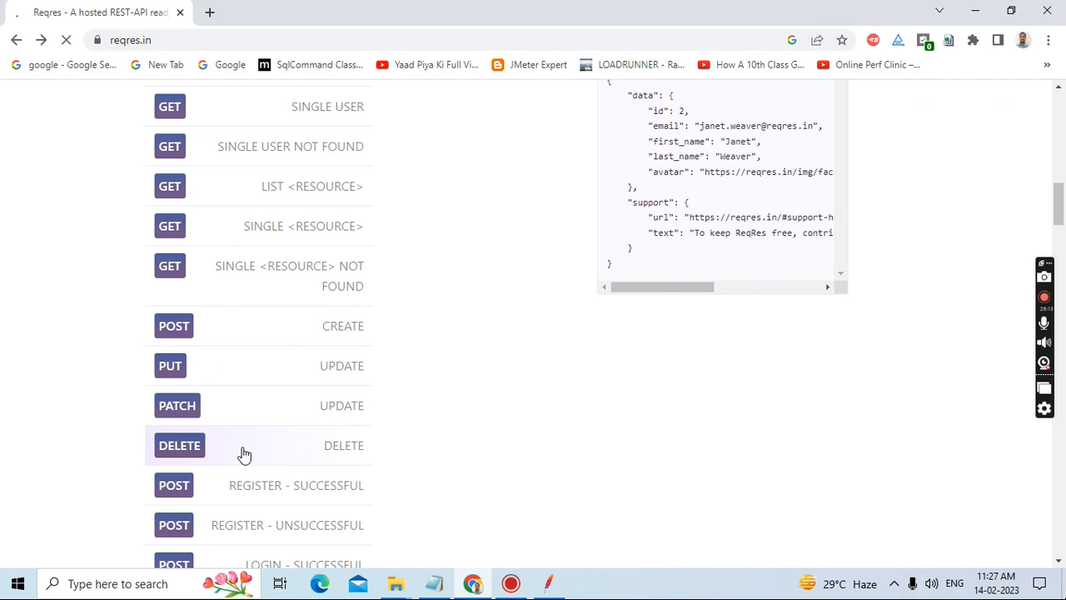
scroll(532, 431, "up", 4)
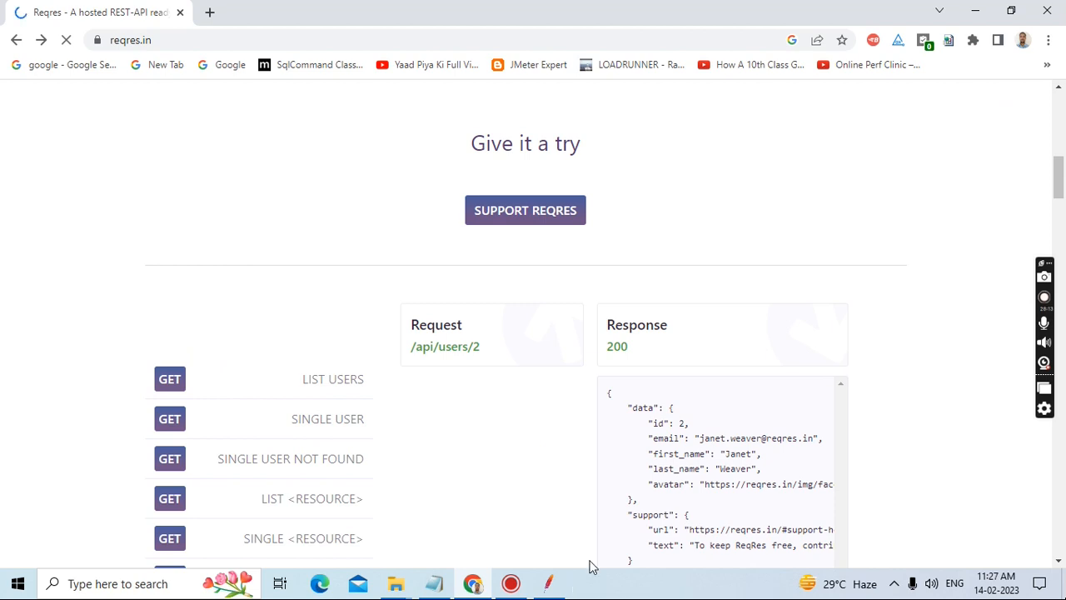
left_click(549, 583)
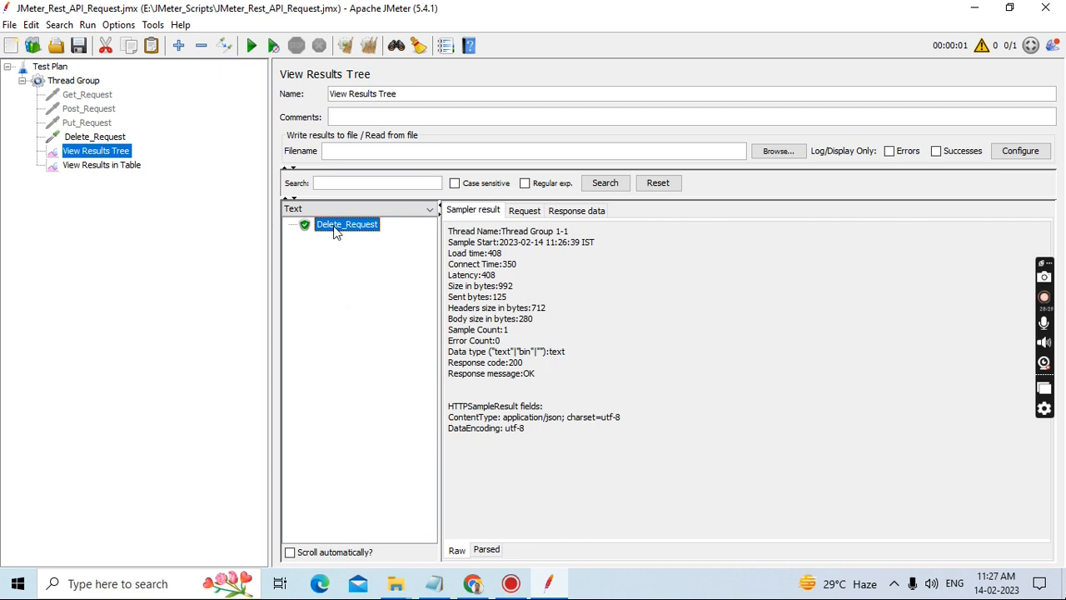
left_click_drag(451, 367, 527, 374)
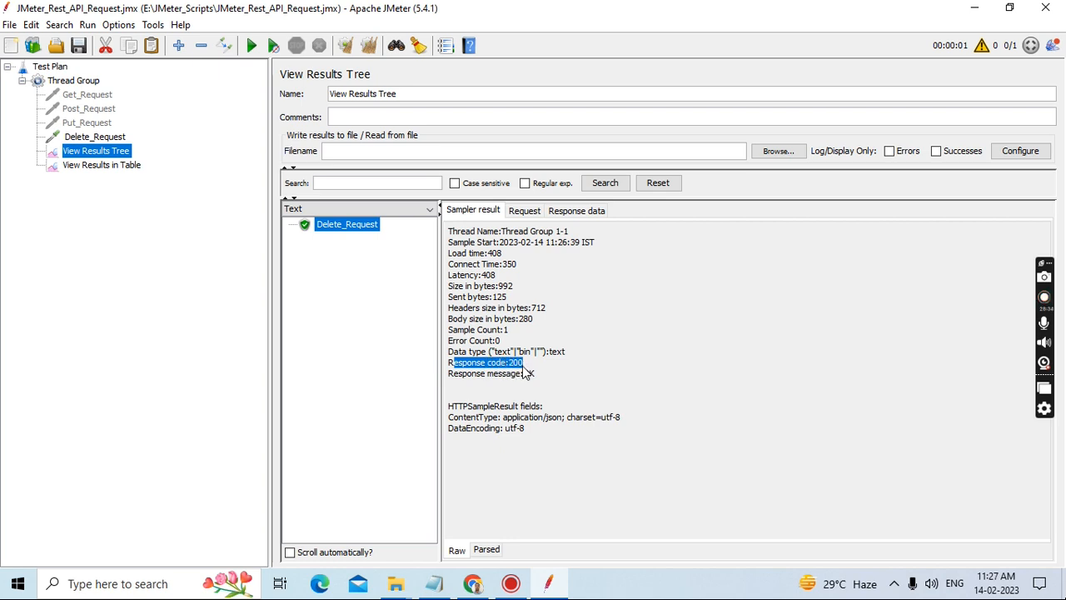
left_click(530, 373)
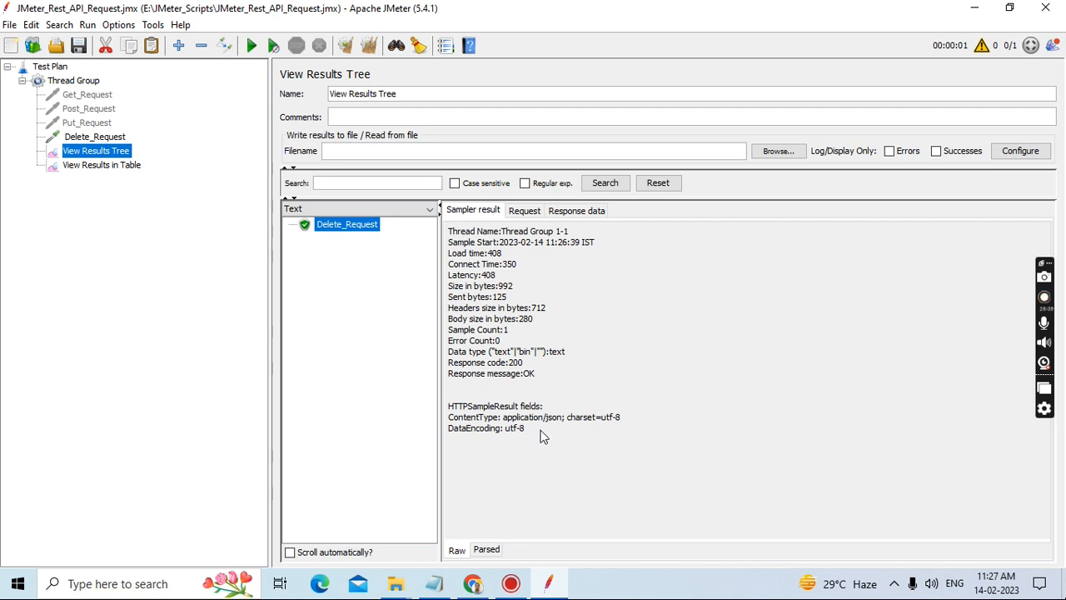
Enable the disabled Get_Request, Post_Request and Put_Request samplers in the Thread Group.
left_click(97, 98)
right_click(97, 99)
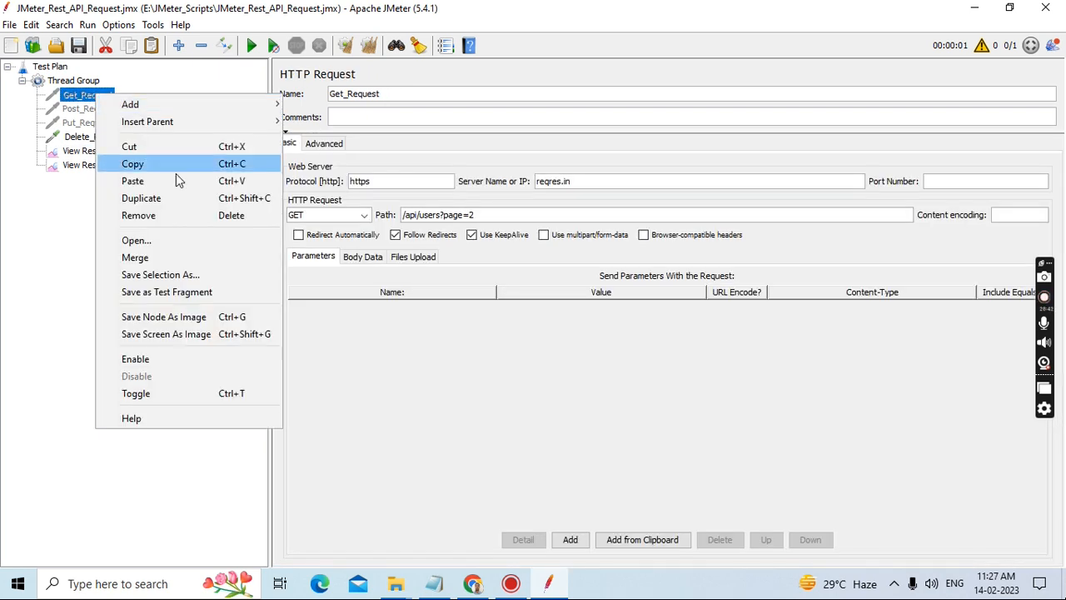
left_click(200, 358)
left_click(80, 109)
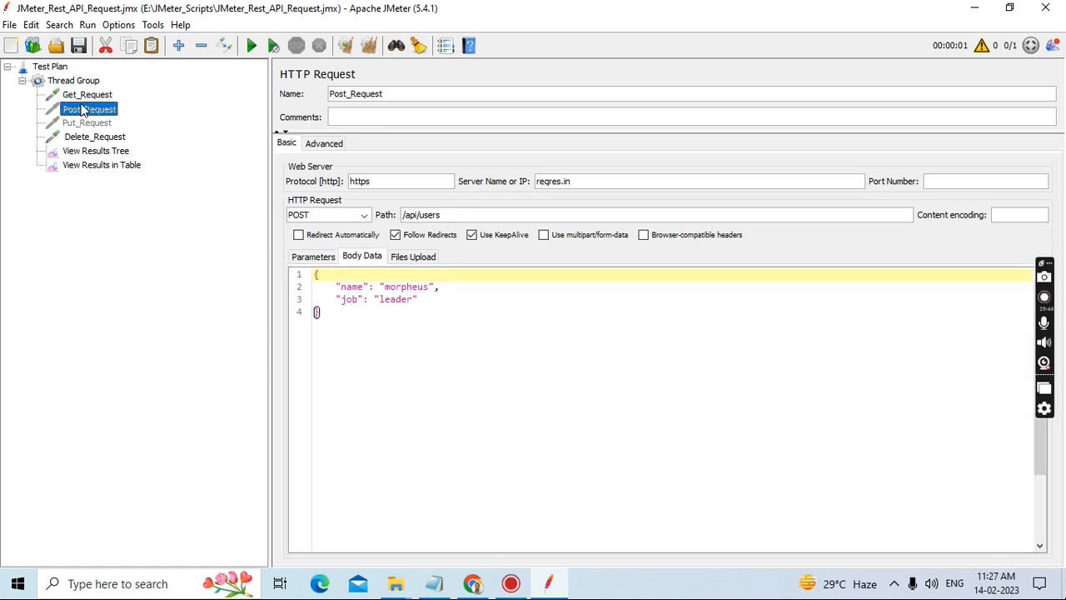
right_click(79, 109)
left_click(123, 371)
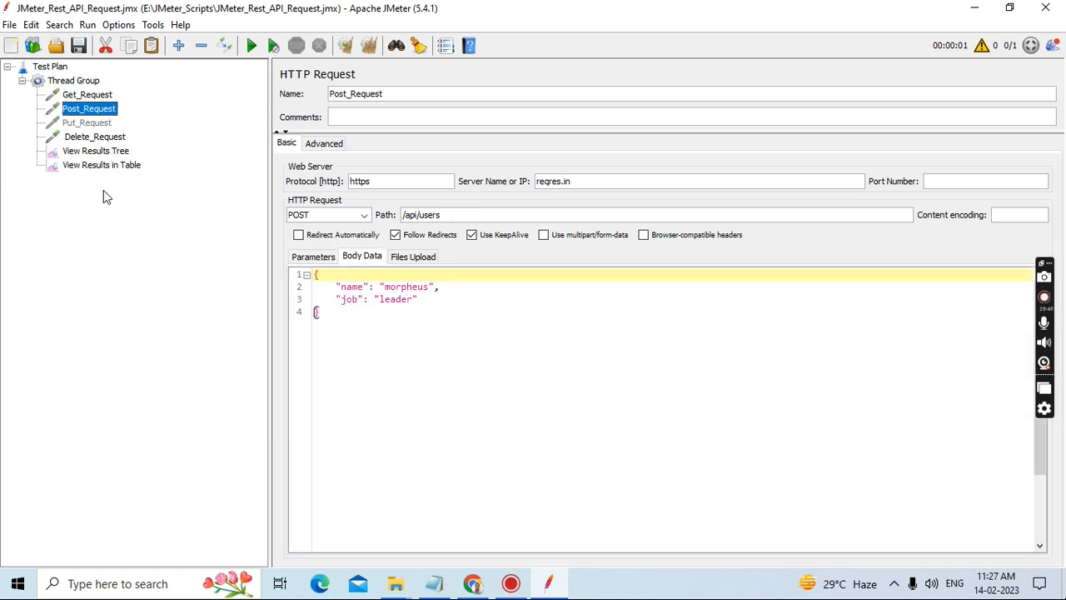
left_click(90, 124)
right_click(92, 130)
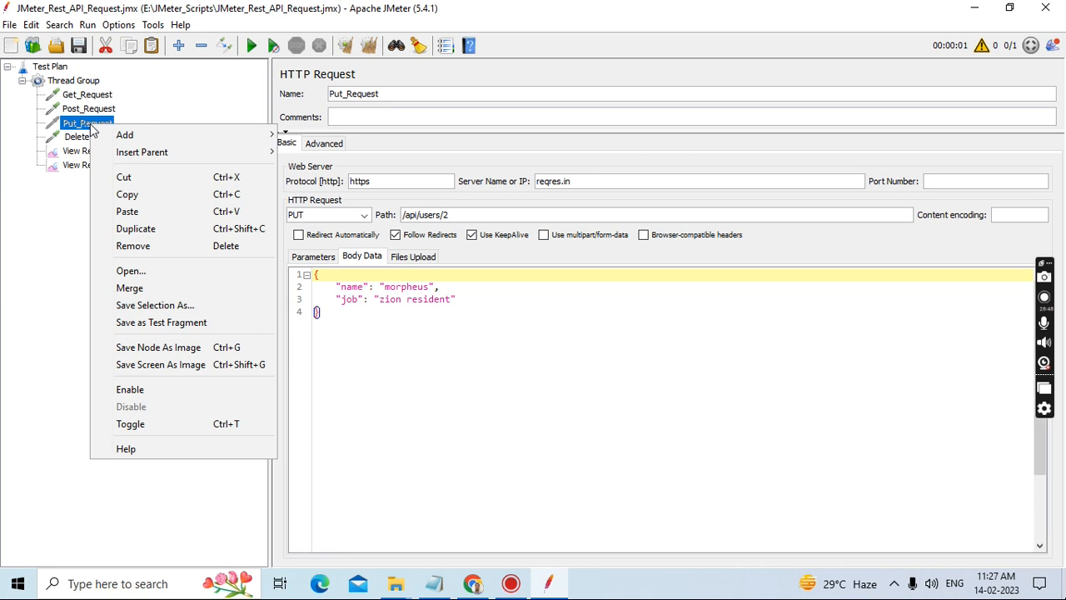
left_click(125, 390)
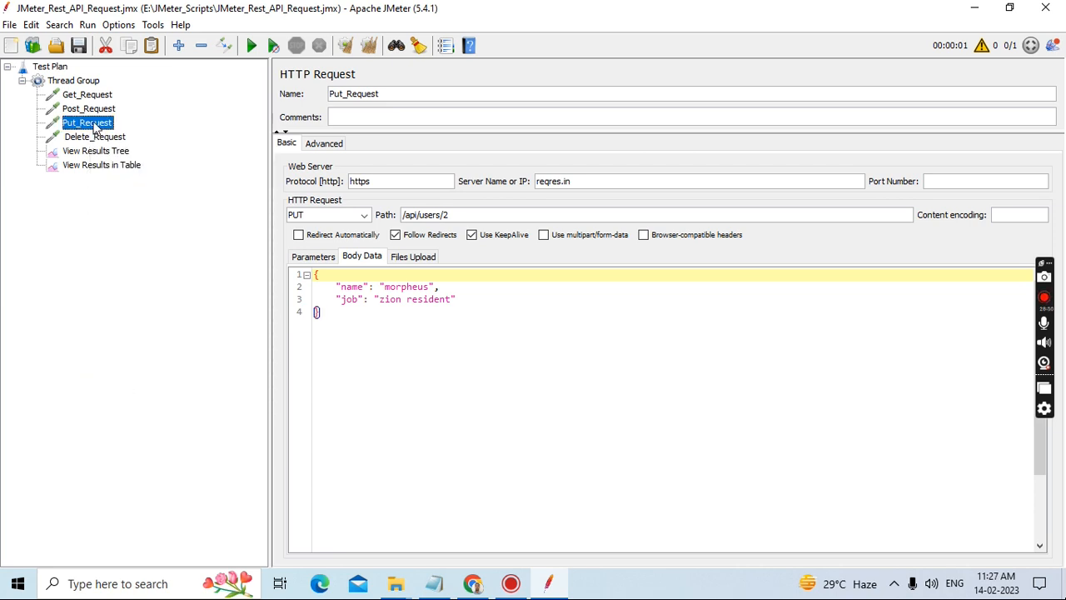
Open View Results in Table and clear all recorded results.
left_click(107, 167)
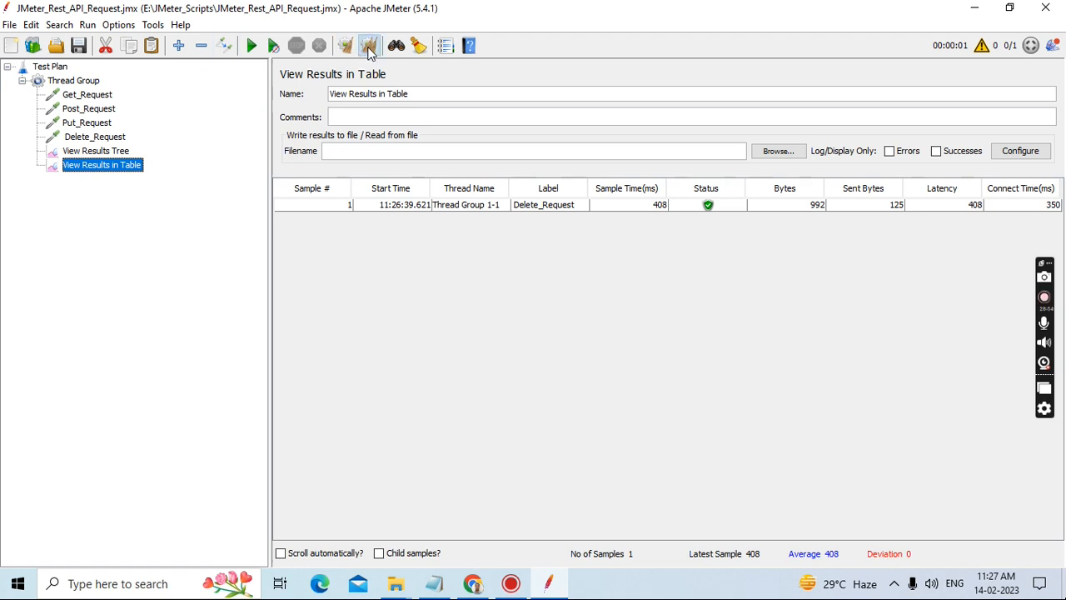
left_click(369, 46)
left_click(98, 138)
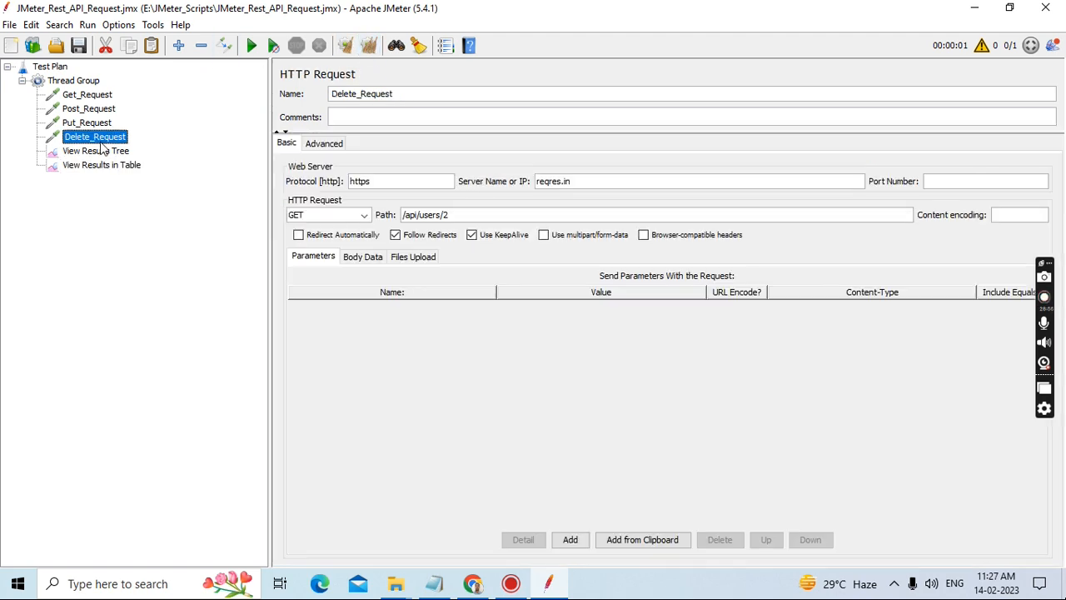
Configure the Thread Group for 10 users, infinite loops, same user on each iteration off, and a specified thread lifetime of 120 seconds.
left_click(74, 81)
left_click(408, 206)
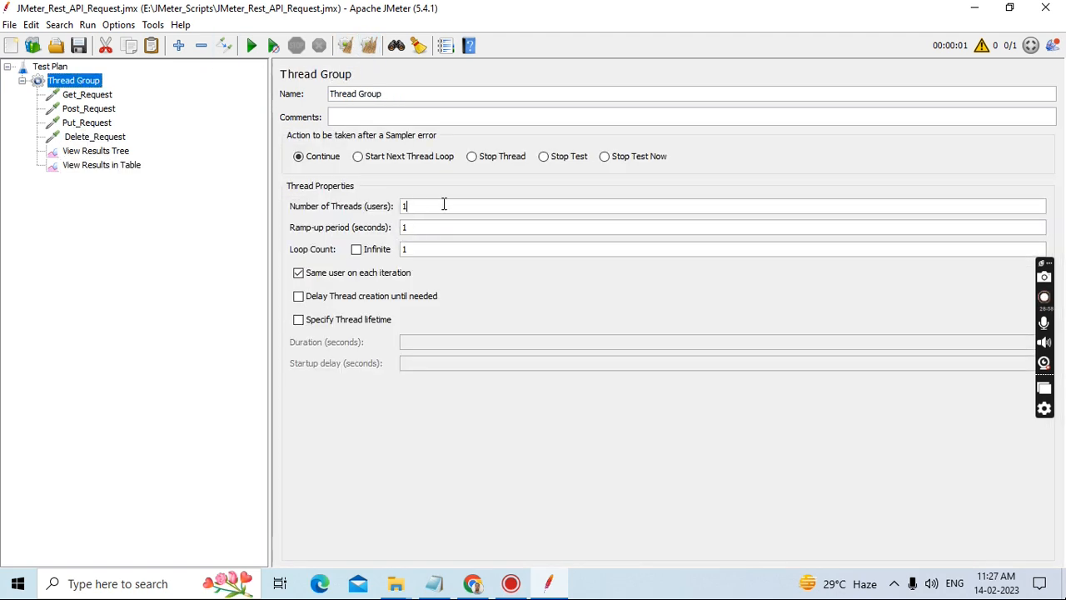
key("BackSpace")
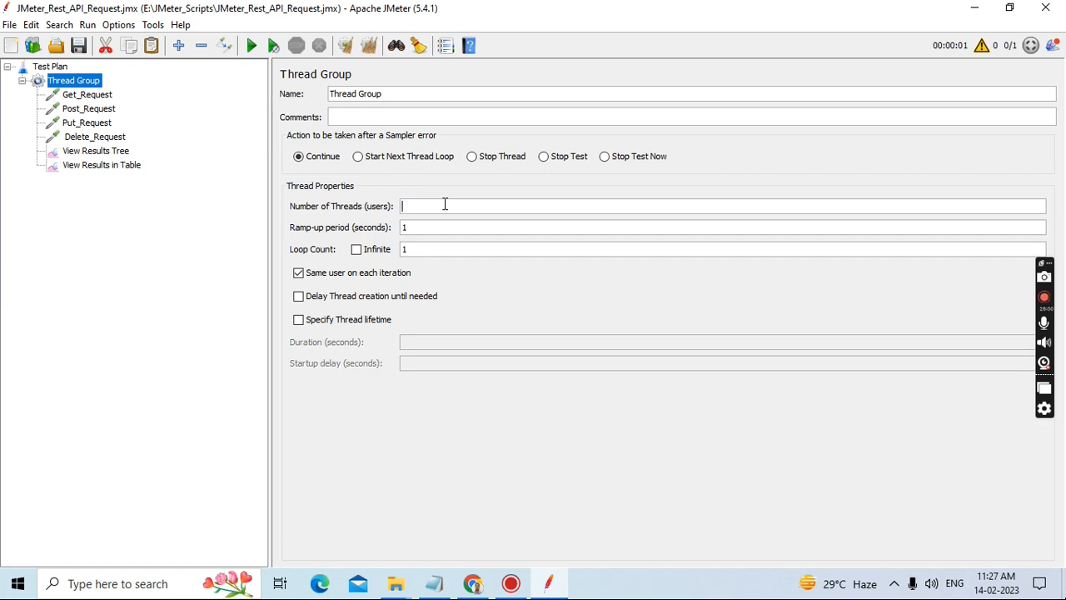
type("10")
left_click(356, 249)
left_click(298, 273)
left_click(298, 320)
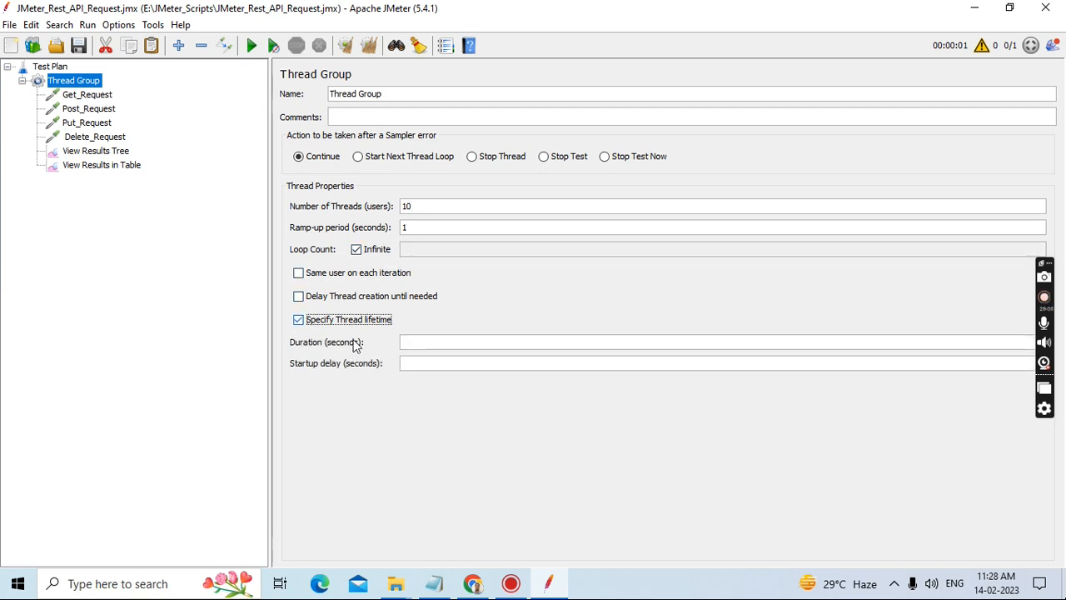
left_click(420, 342)
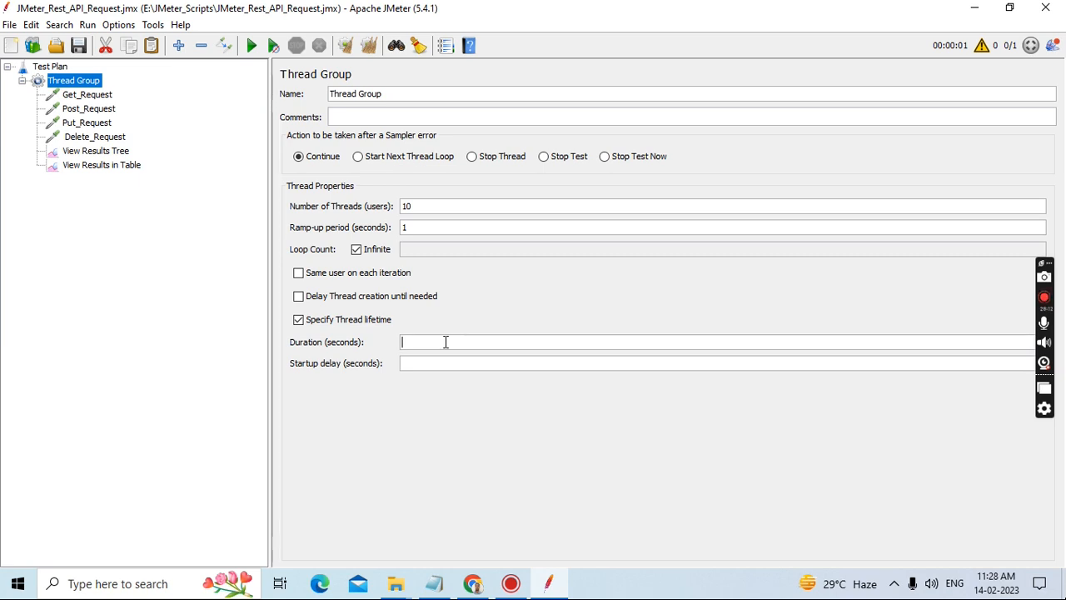
left_click(480, 587)
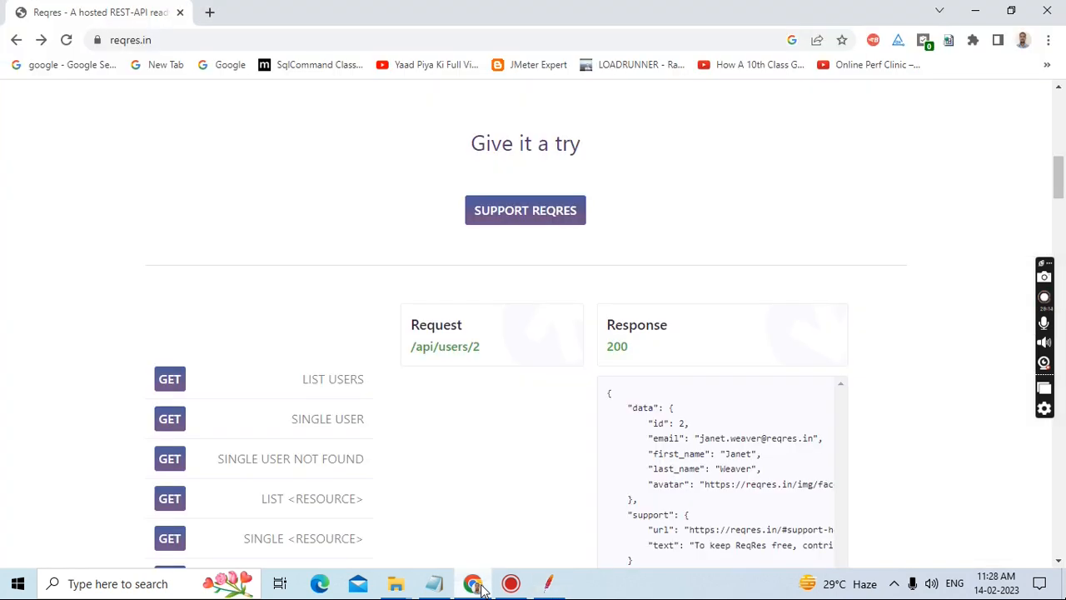
left_click(479, 588)
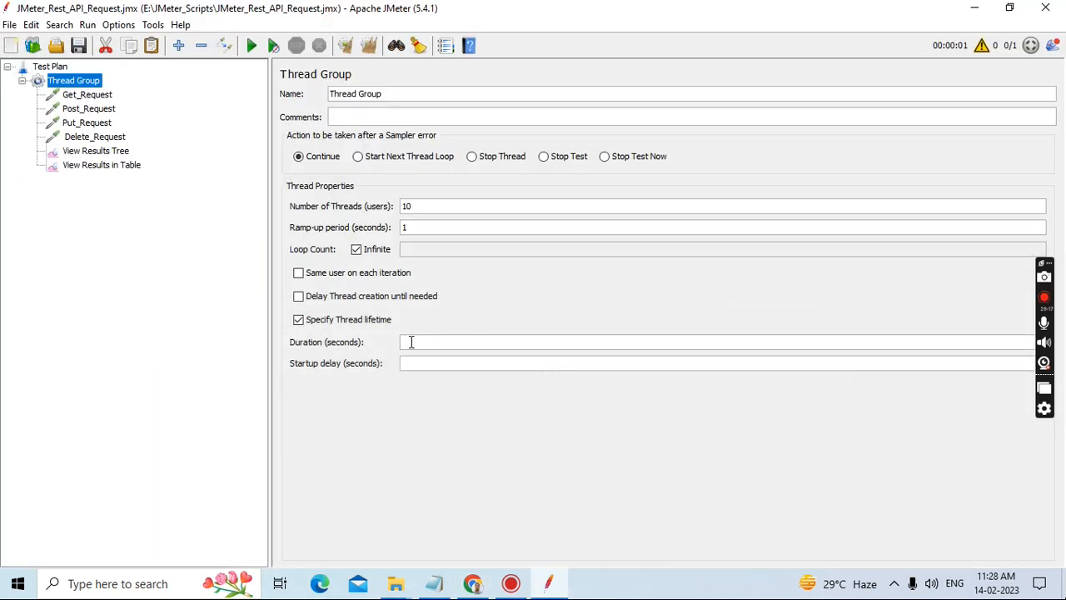
type("120")
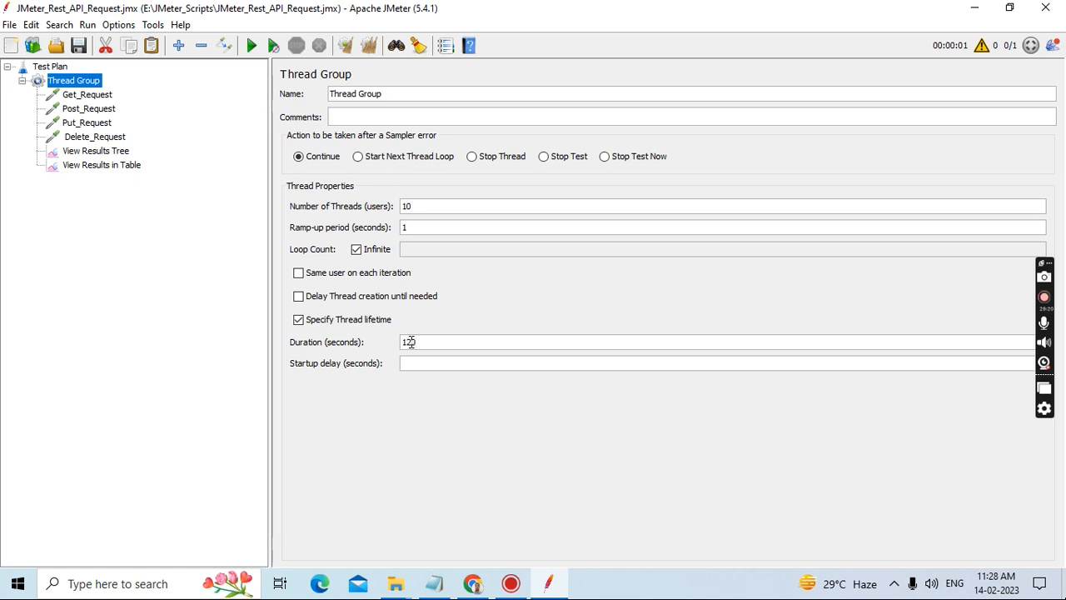
Save the test plan and open the View Results Tree listener.
left_click(79, 46)
left_click(94, 154)
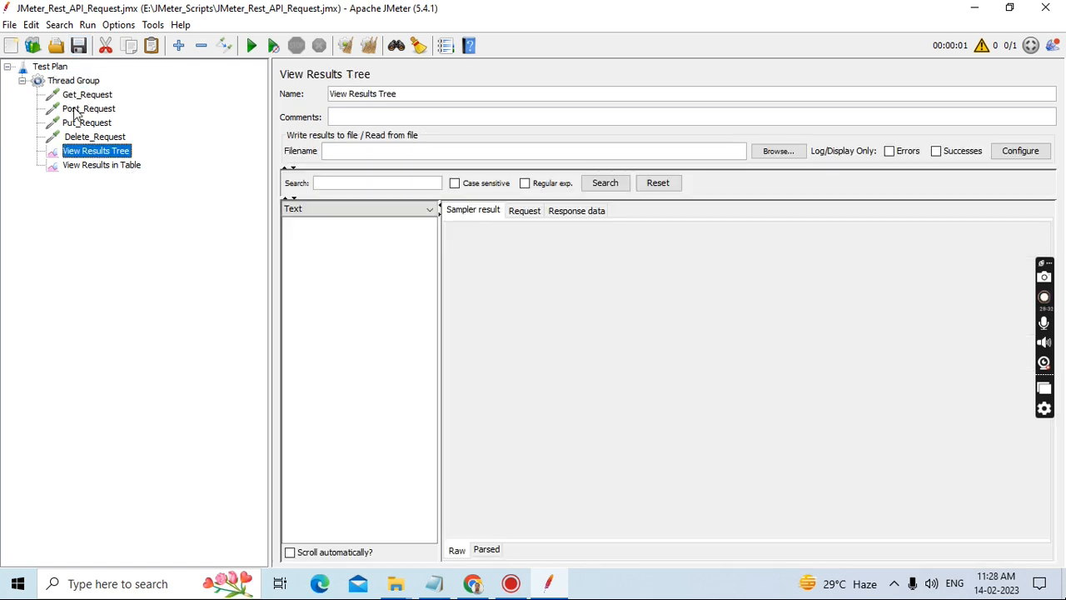
Add a Constant Timer to Get_Request and set its thread delay to 5000 milliseconds.
left_click(104, 165)
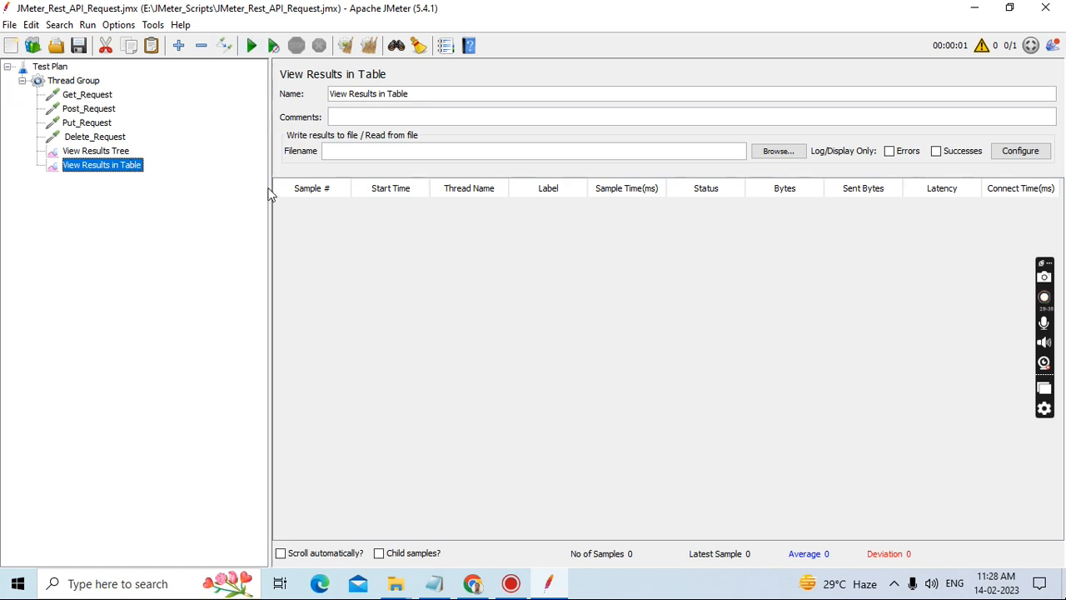
left_click(101, 96)
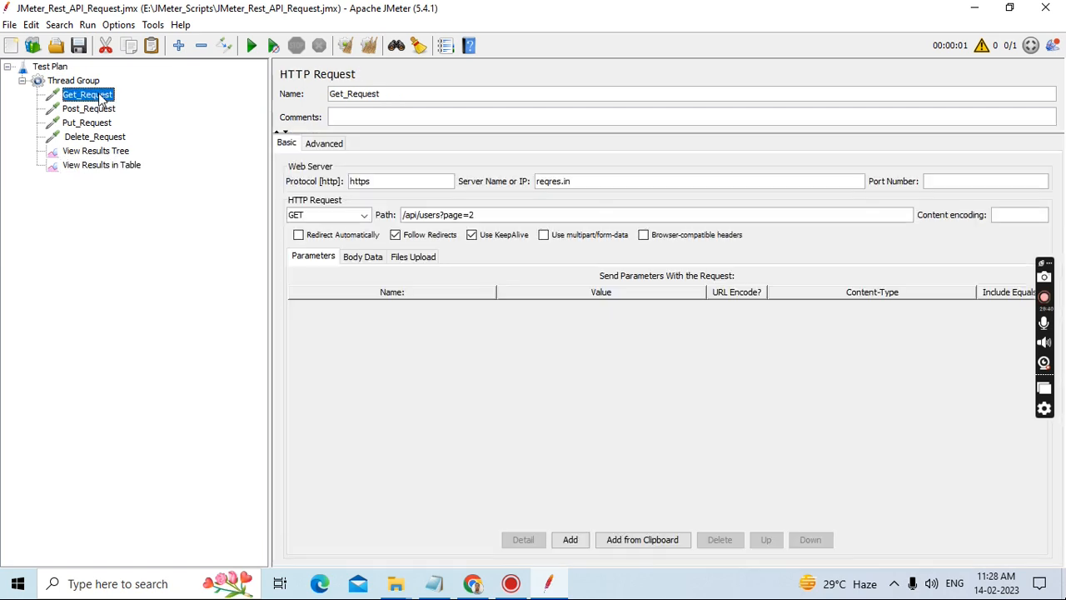
right_click(101, 97)
mouse_move(226, 101)
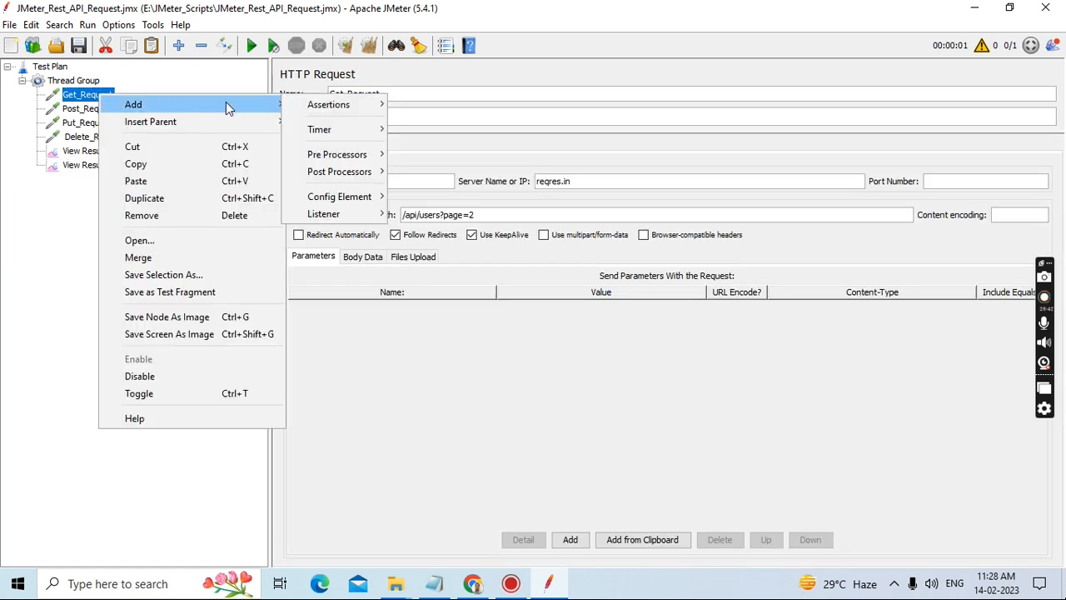
mouse_move(333, 101)
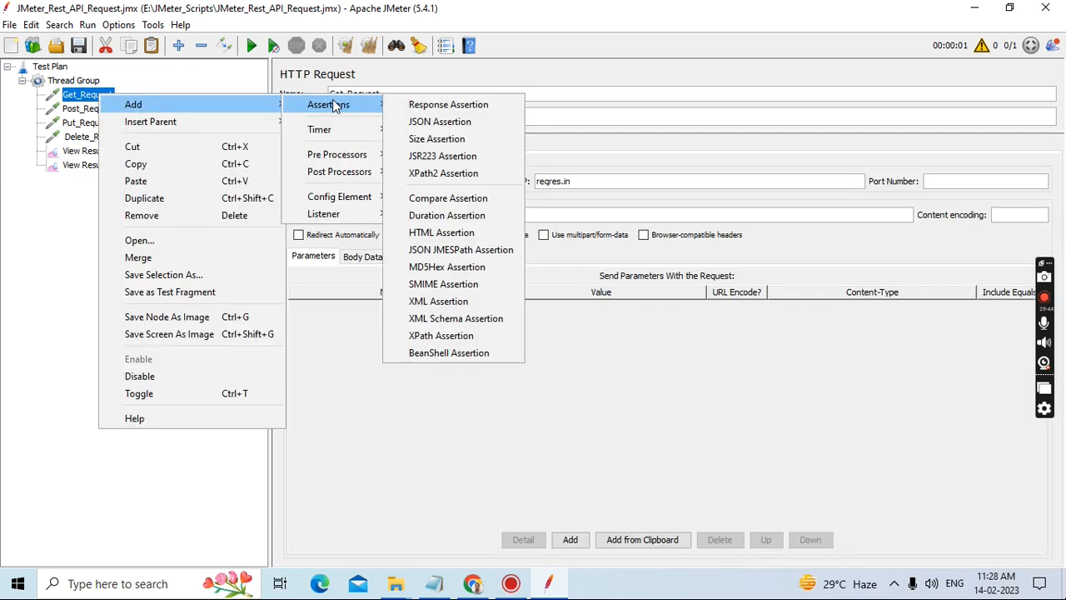
mouse_move(335, 131)
left_click(462, 133)
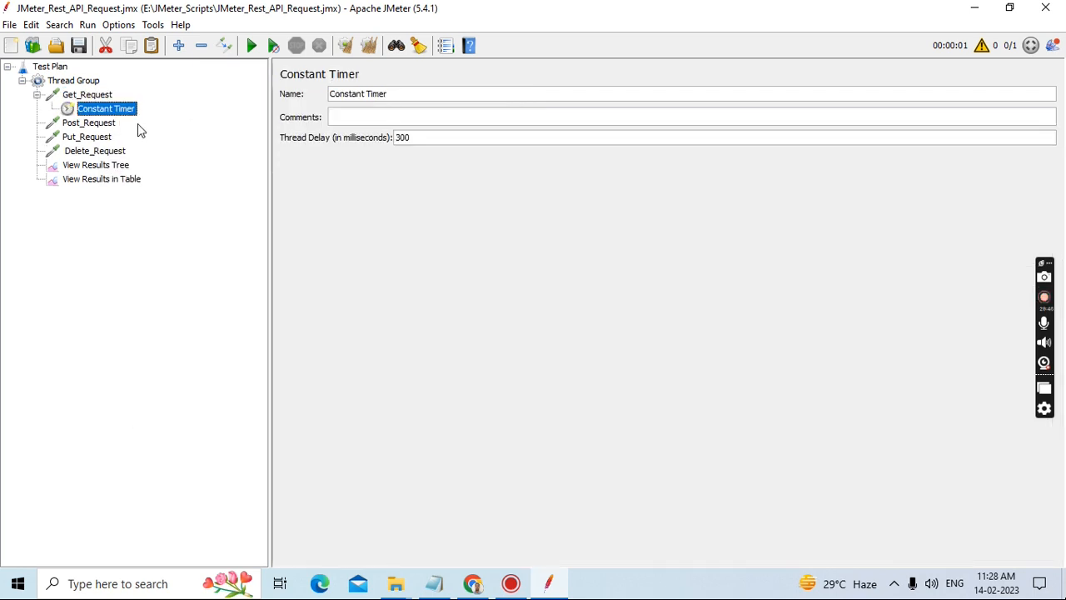
key("BackSpace")
key("BackSpace")
key("BackSpace")
type("5000")
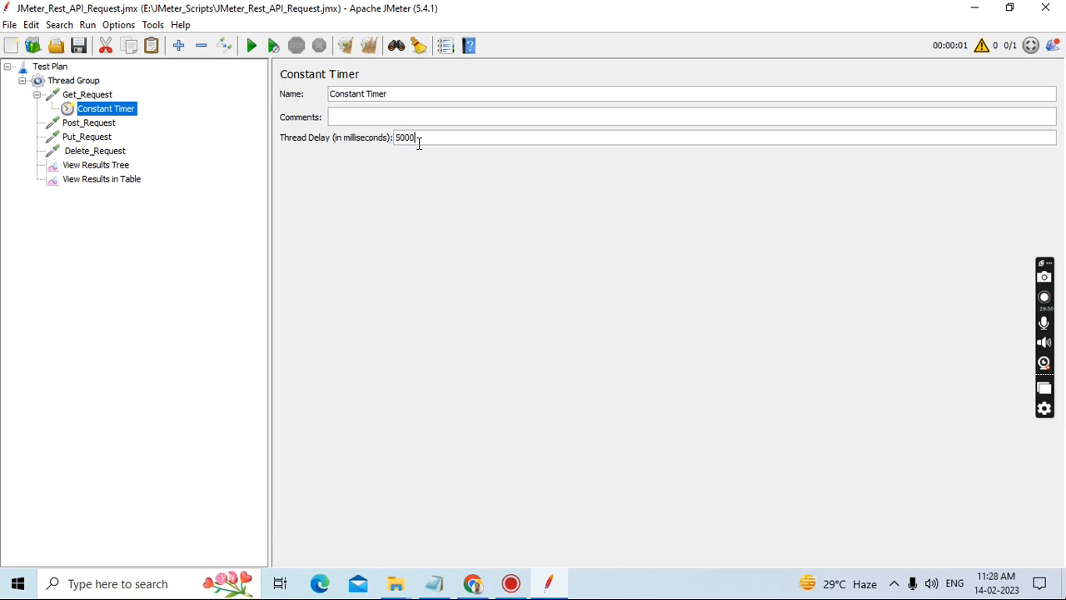
left_click(87, 126)
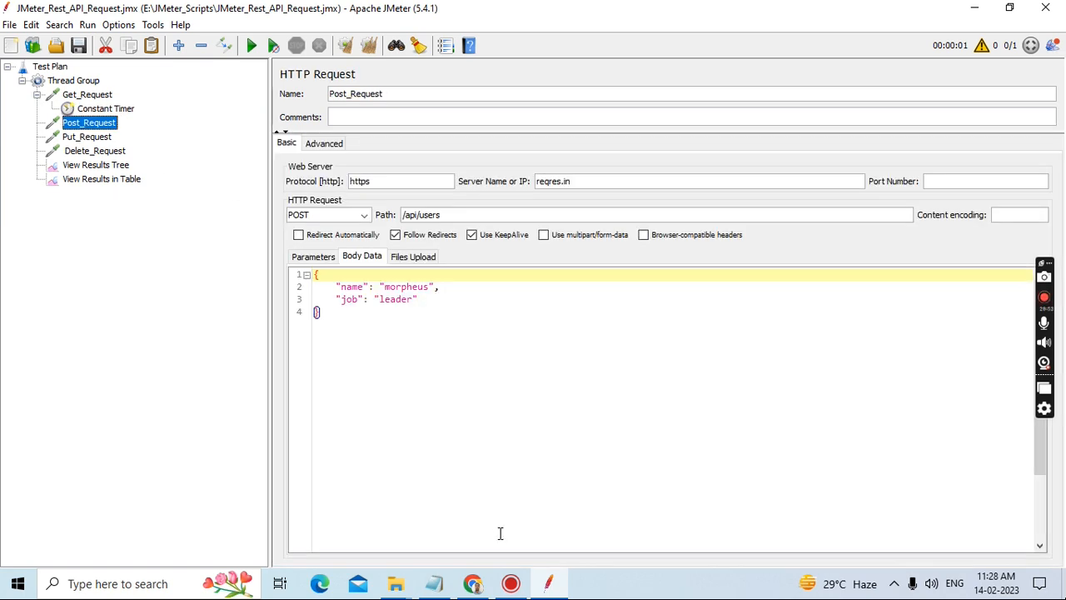
left_click(474, 583)
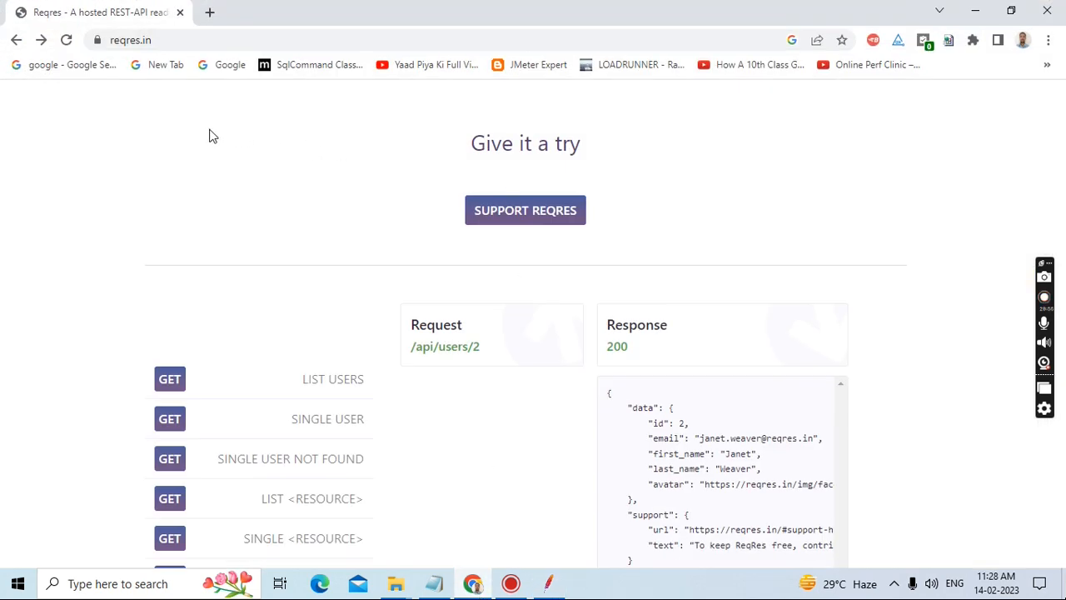
left_click(549, 583)
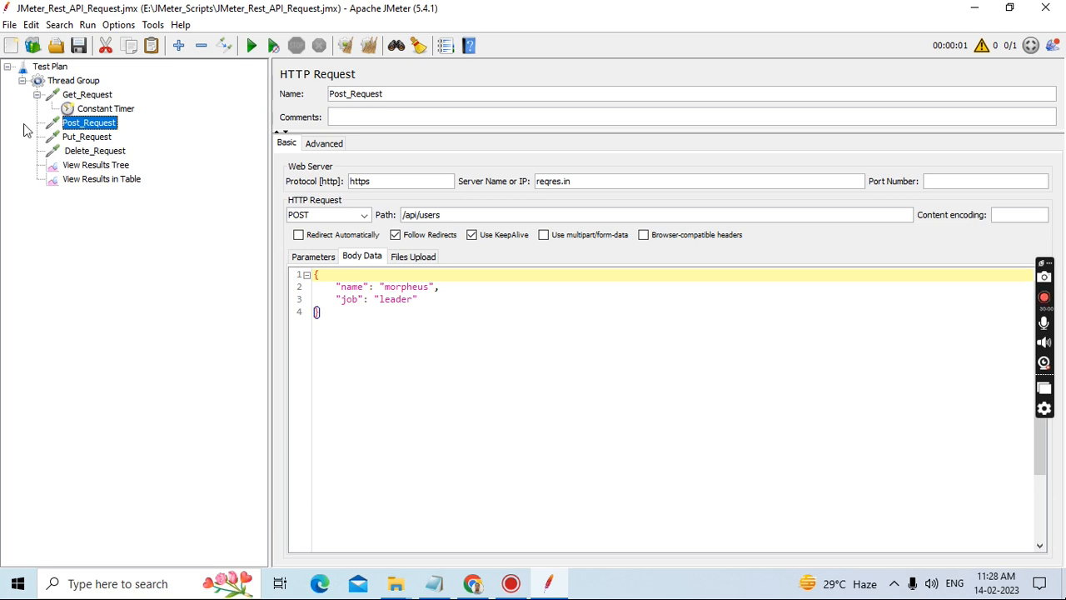
Copy the Constant Timer from Get_Request into Post_Request, Put_Request and Delete_Request.
left_click(104, 109)
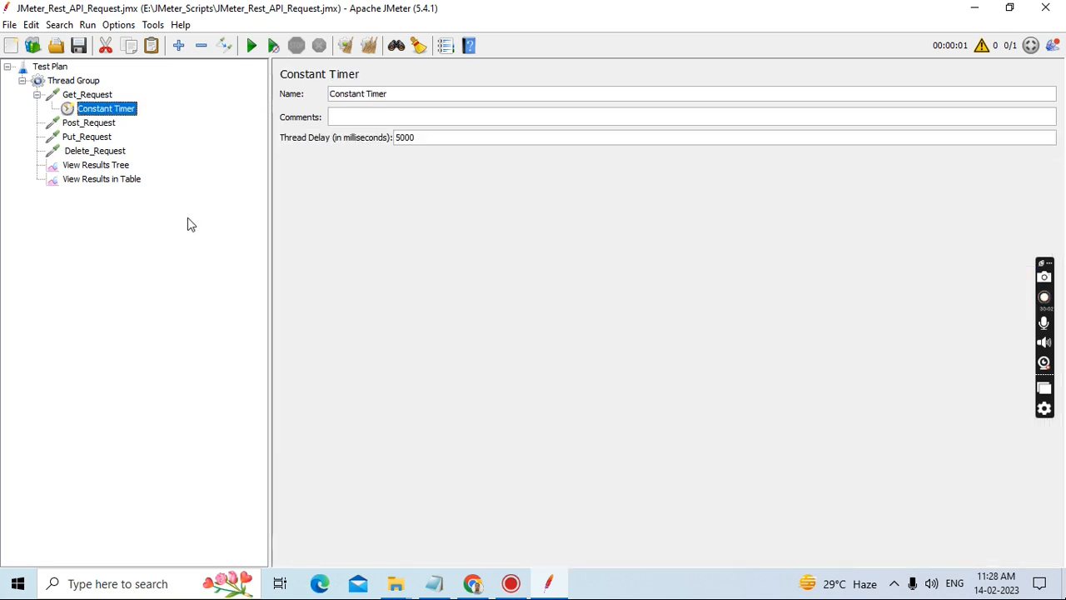
left_click(93, 125)
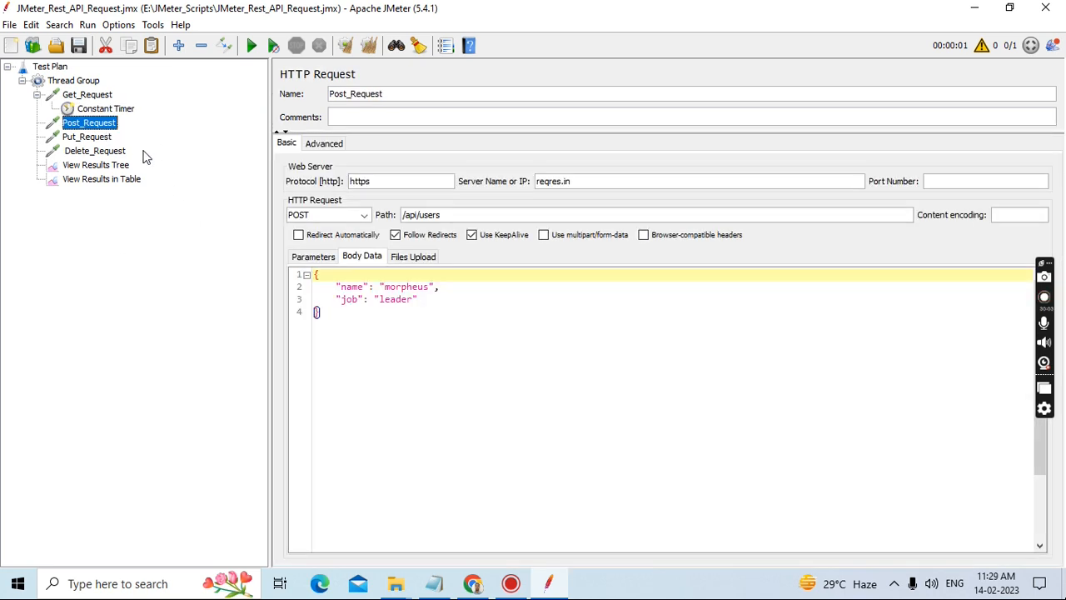
left_click(88, 138)
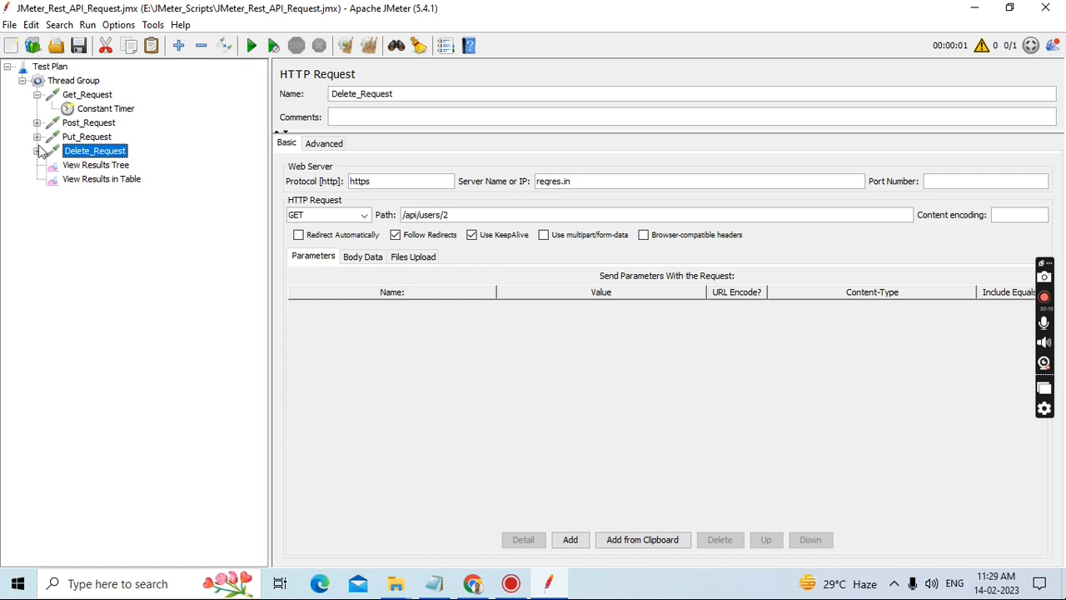
Expand the Post, Put and Delete requests and check the thread delay of all four Constant Timers.
left_click(37, 151)
left_click(36, 136)
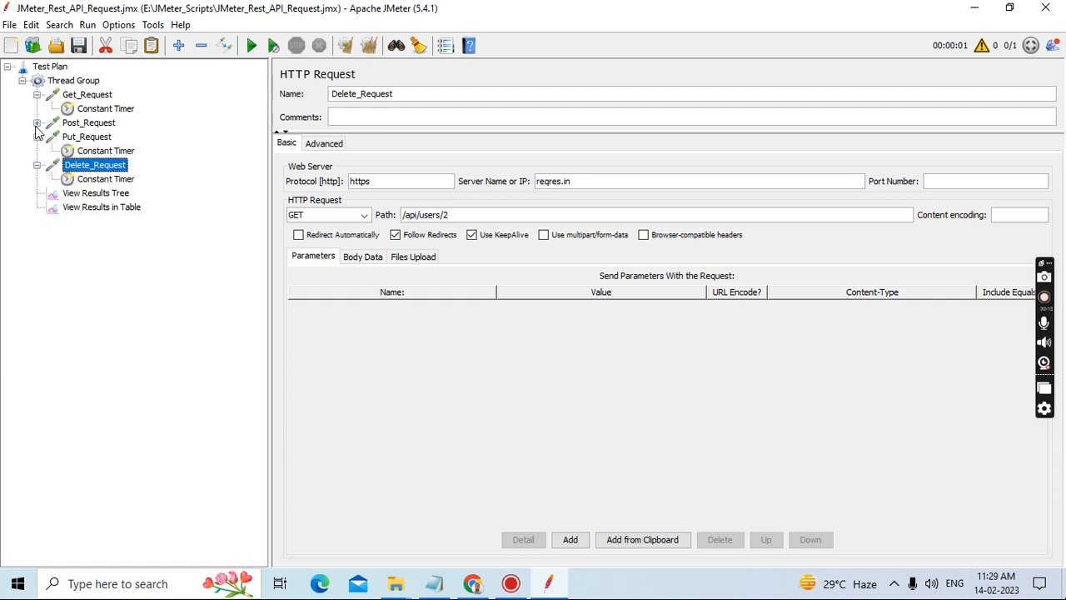
left_click(36, 123)
left_click(105, 109)
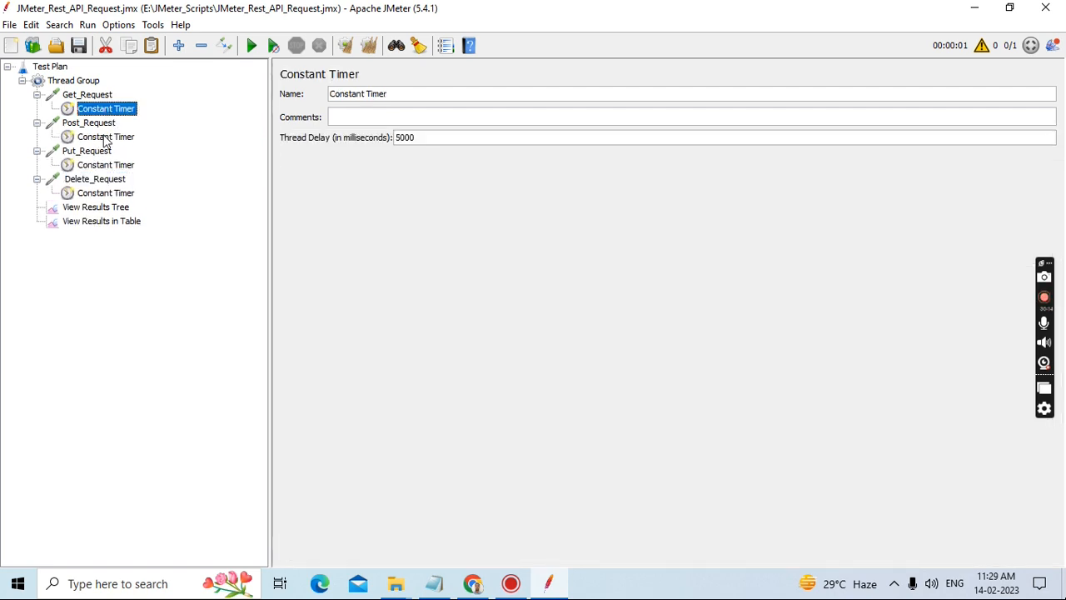
left_click(105, 138)
left_click(105, 165)
left_click(105, 194)
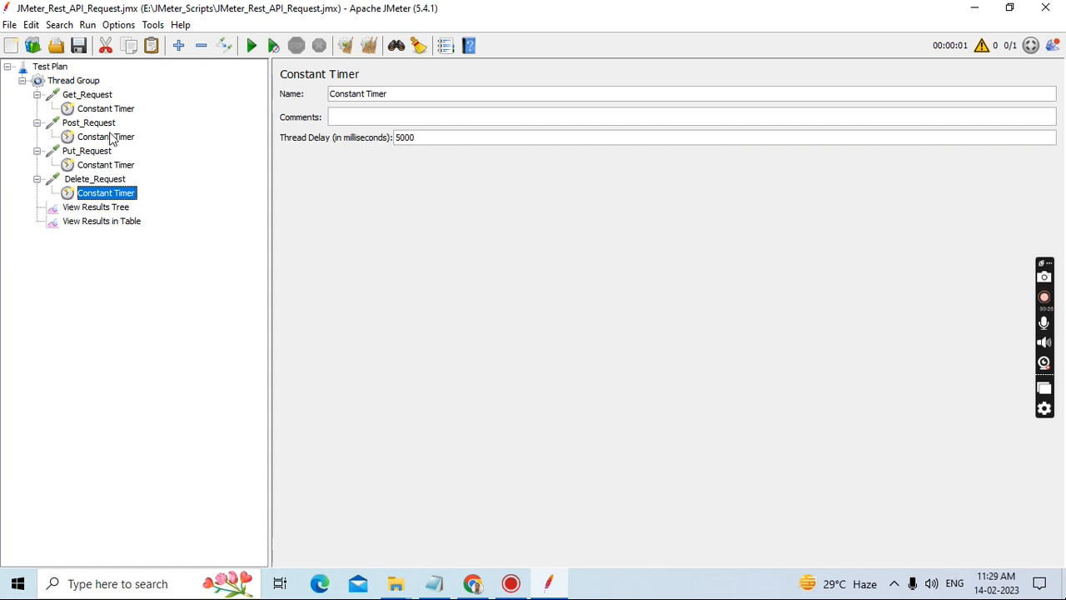
Run the test plan with View Results Tree open and look through the incoming samples.
left_click(105, 208)
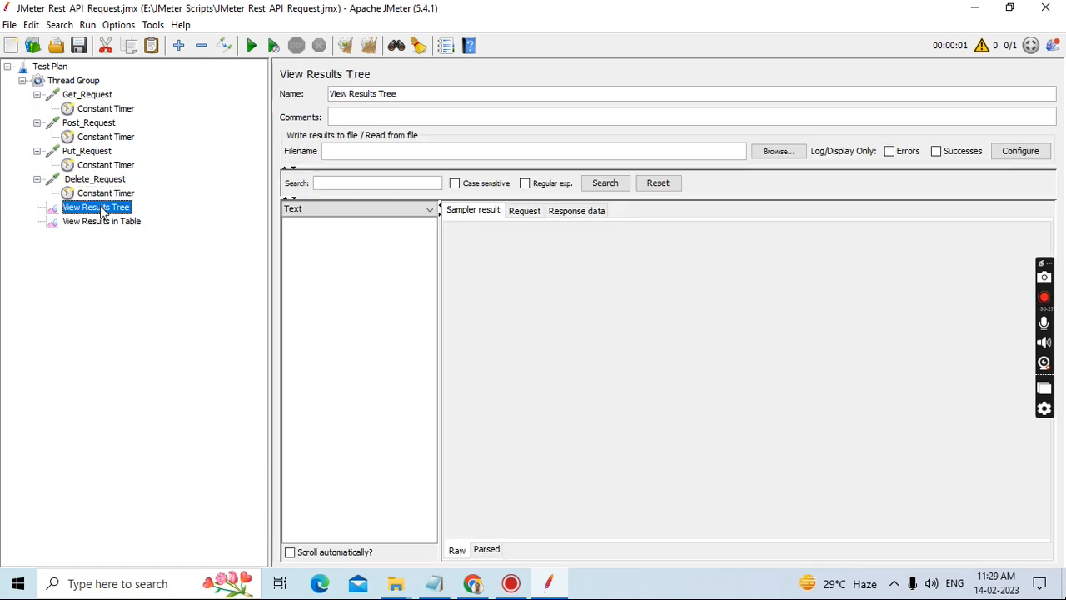
left_click(250, 46)
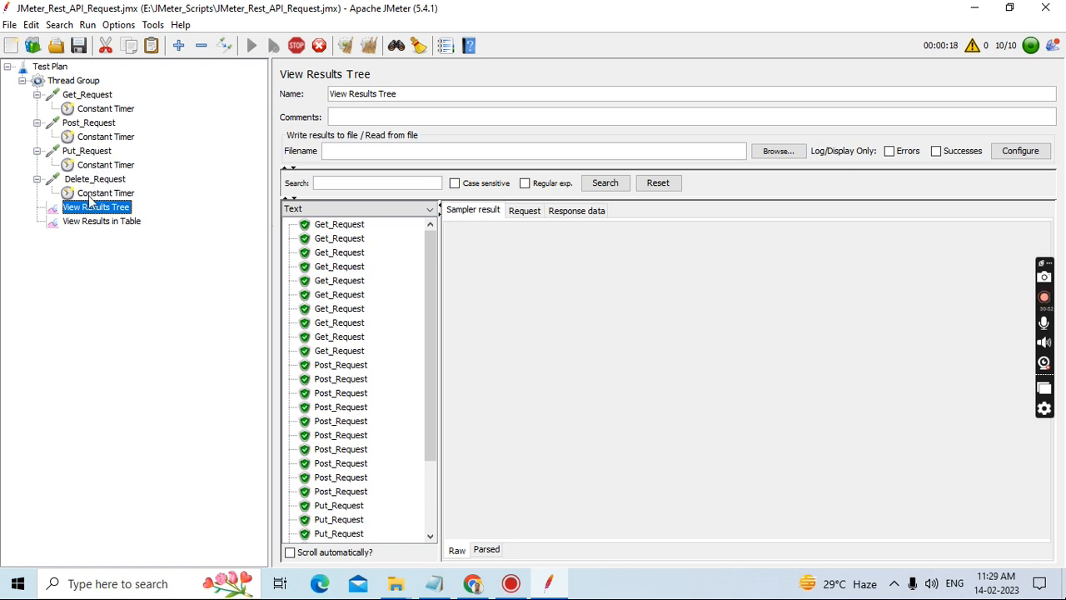
left_click_drag(433, 245, 429, 345)
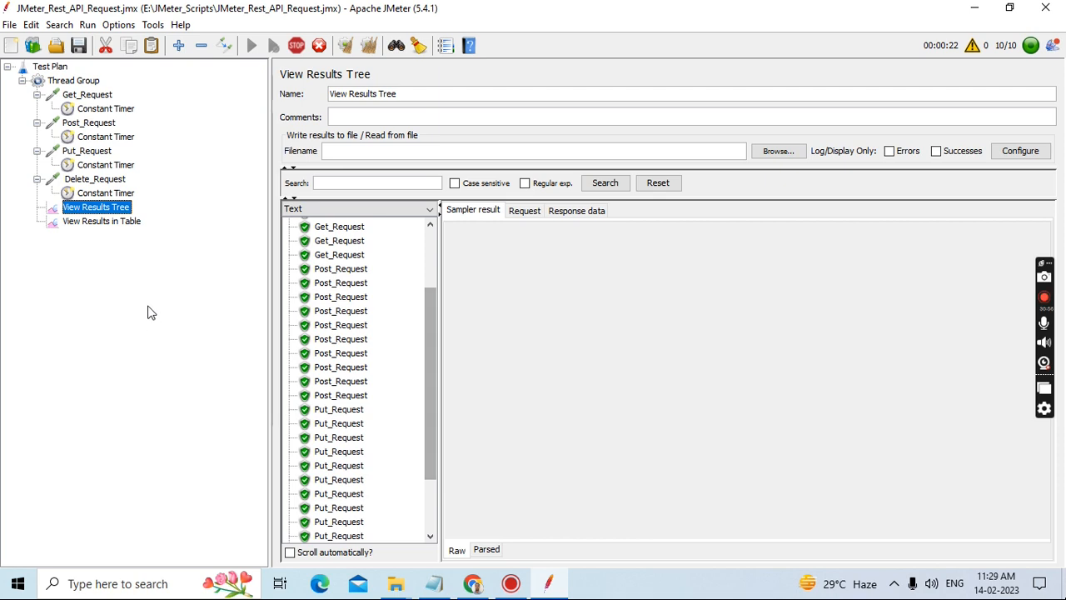
Examine the status and timing of the Get, Post, Put and Delete samples in View Results in Table during and after the run.
left_click(115, 222)
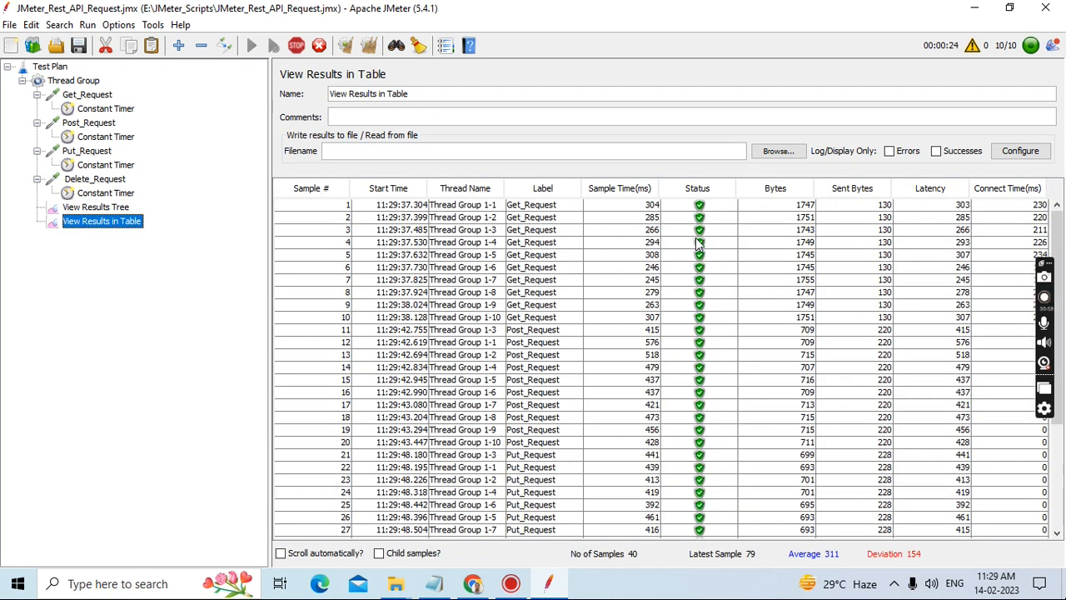
scroll(699, 242, "down", 5)
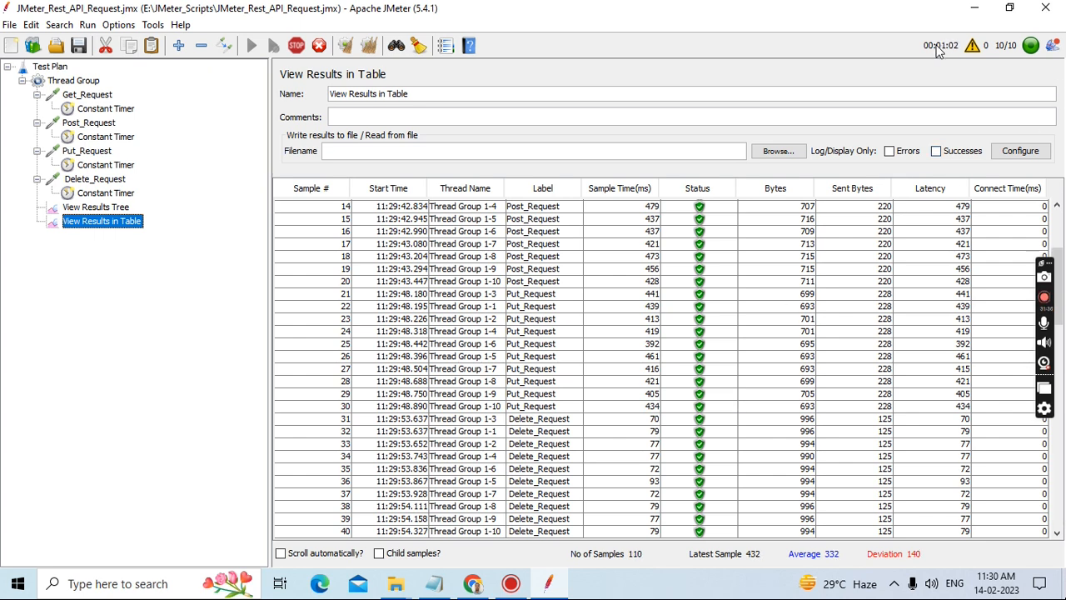
scroll(750, 369, "down", 1)
scroll(749, 369, "up", 1)
scroll(750, 369, "down", 1)
scroll(750, 369, "up", 1)
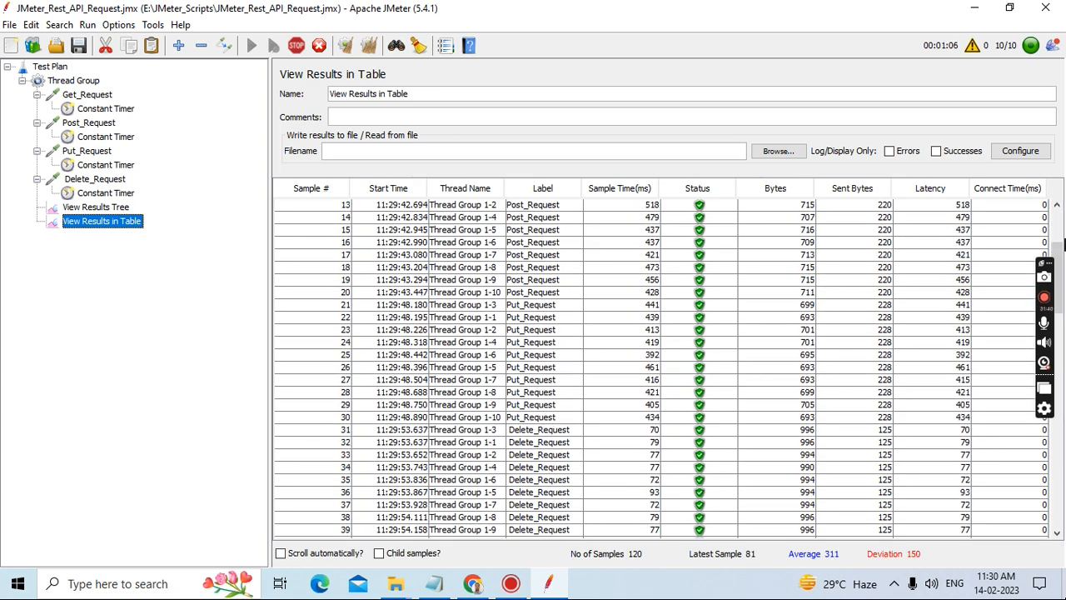
left_click_drag(1064, 242, 1064, 495)
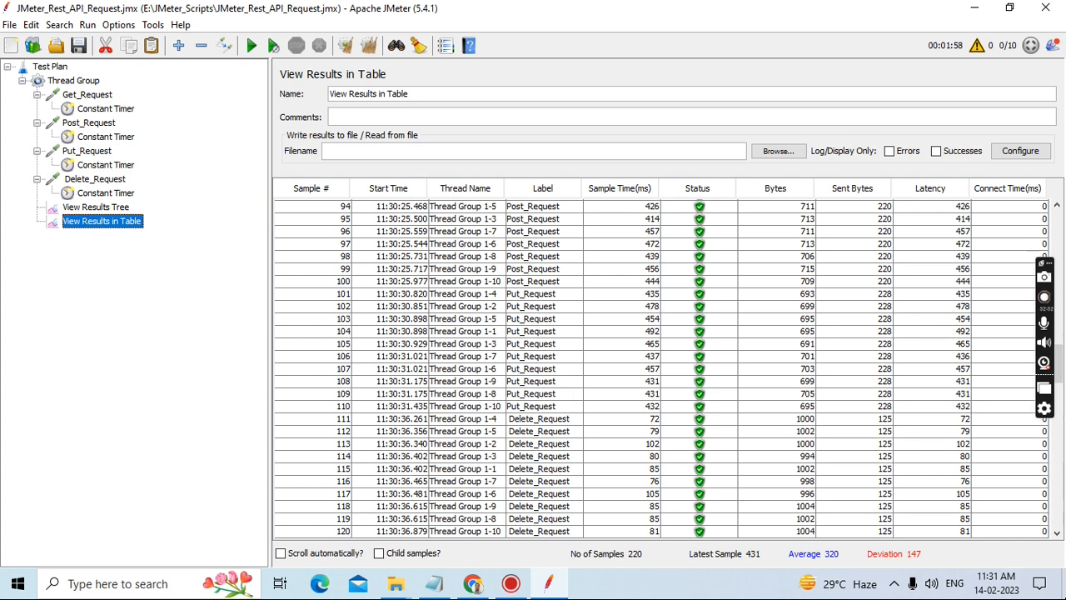
scroll(744, 466, "down", 1)
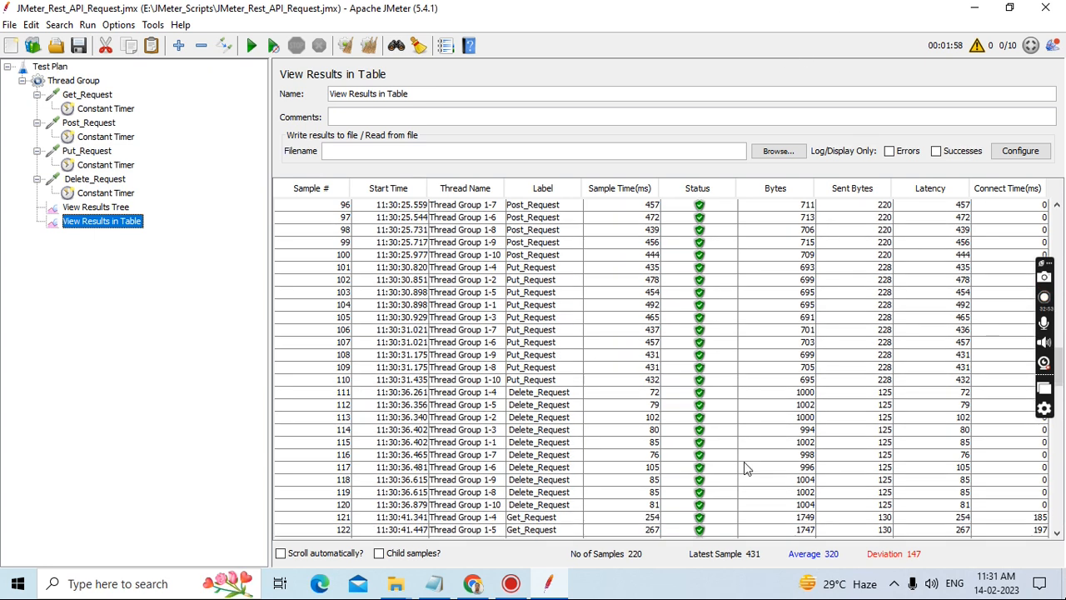
left_click(1064, 365)
left_click_drag(1065, 423, 1064, 523)
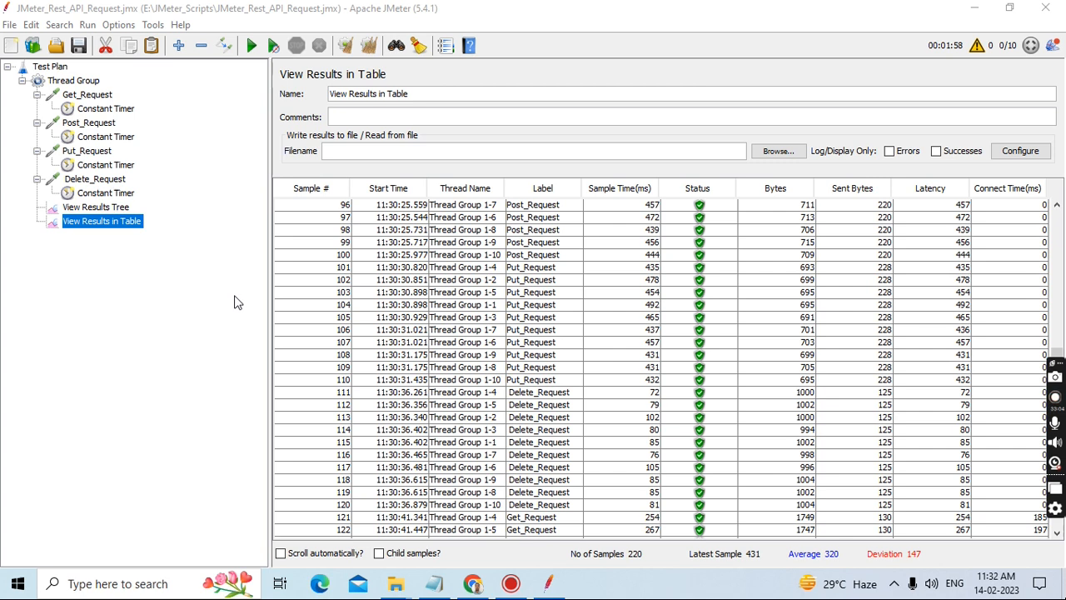
Review the sample list in View Results Tree from its start, then the settings of Get_Request and Post_Request.
left_click(106, 210)
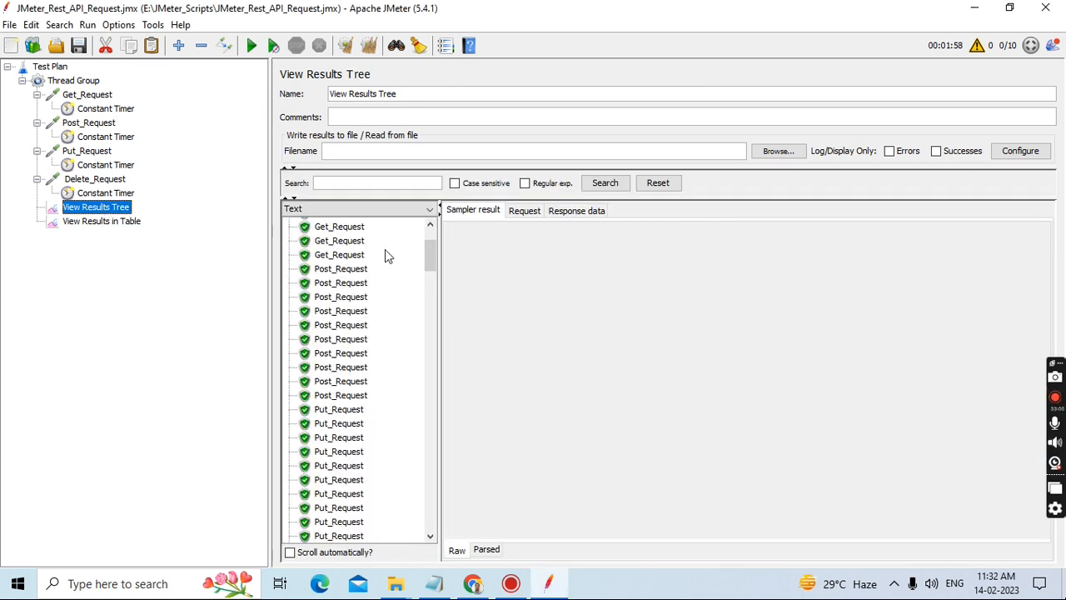
left_click_drag(428, 253, 445, 229)
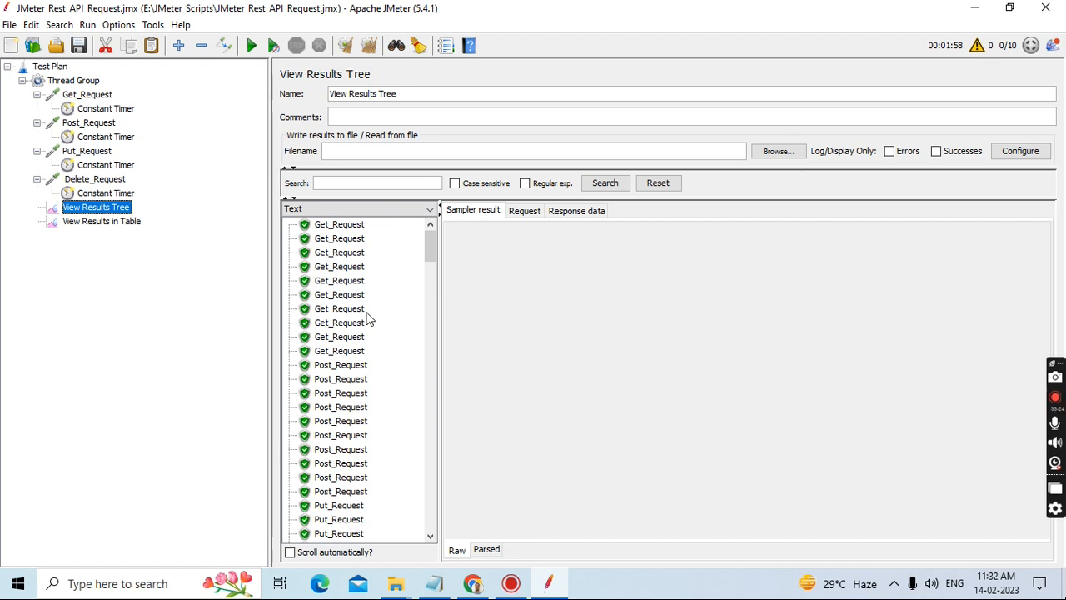
left_click(105, 110)
left_click(92, 95)
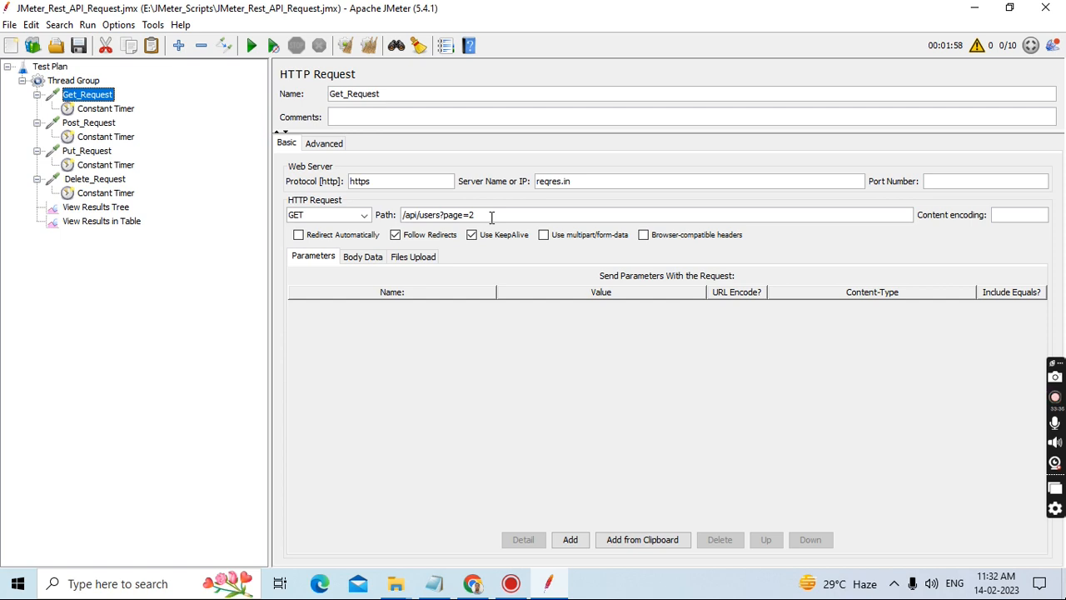
left_click(91, 125)
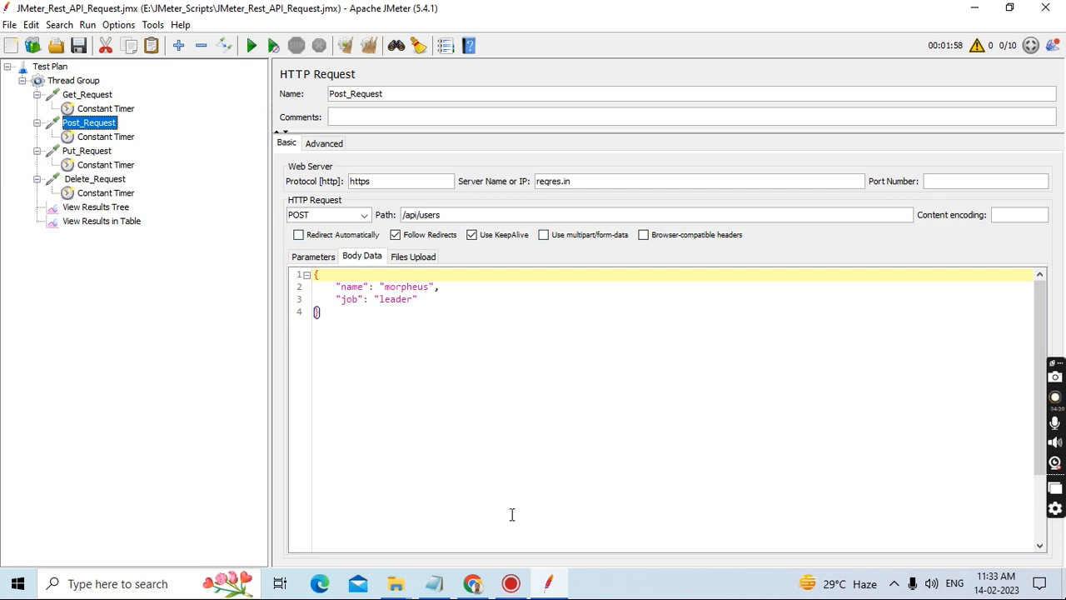
Switch to Chrome, search for "online json format checker" in a new tab and open JSONLint's empty JSON input area.
left_click(473, 583)
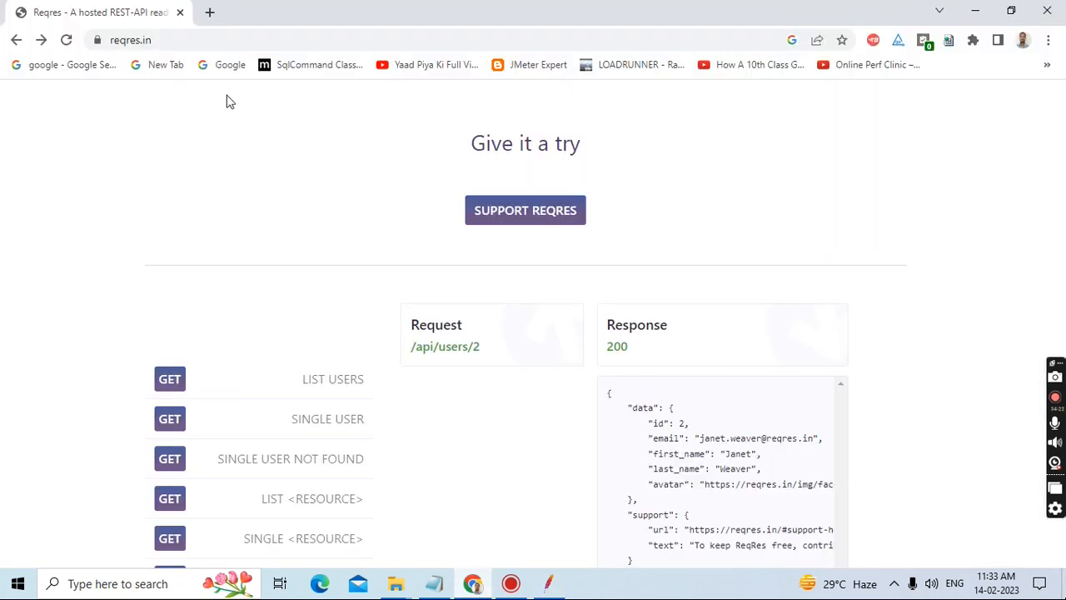
left_click(210, 12)
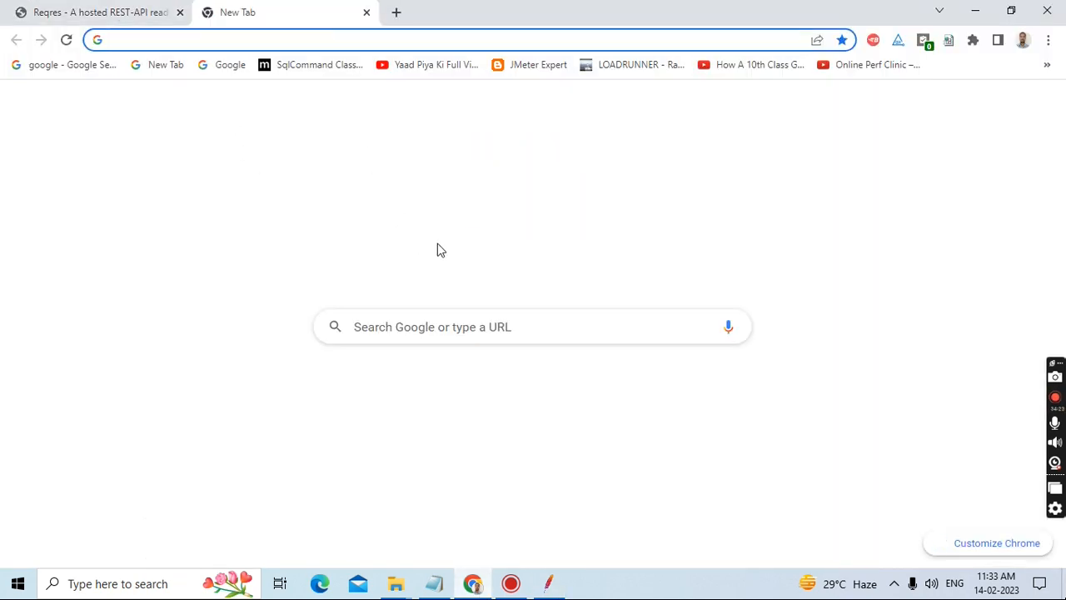
left_click(442, 325)
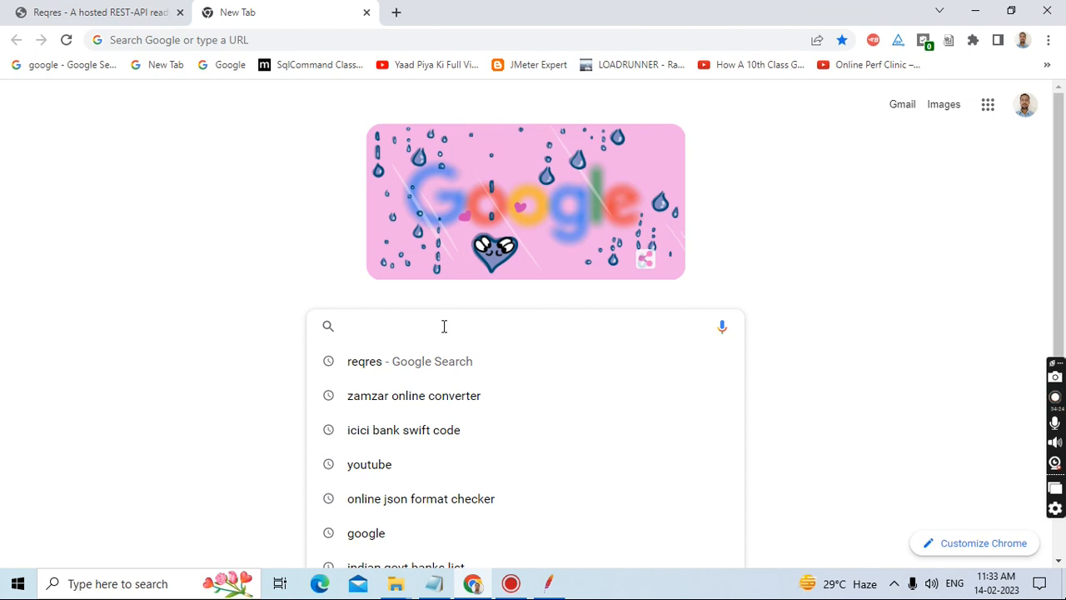
type("online")
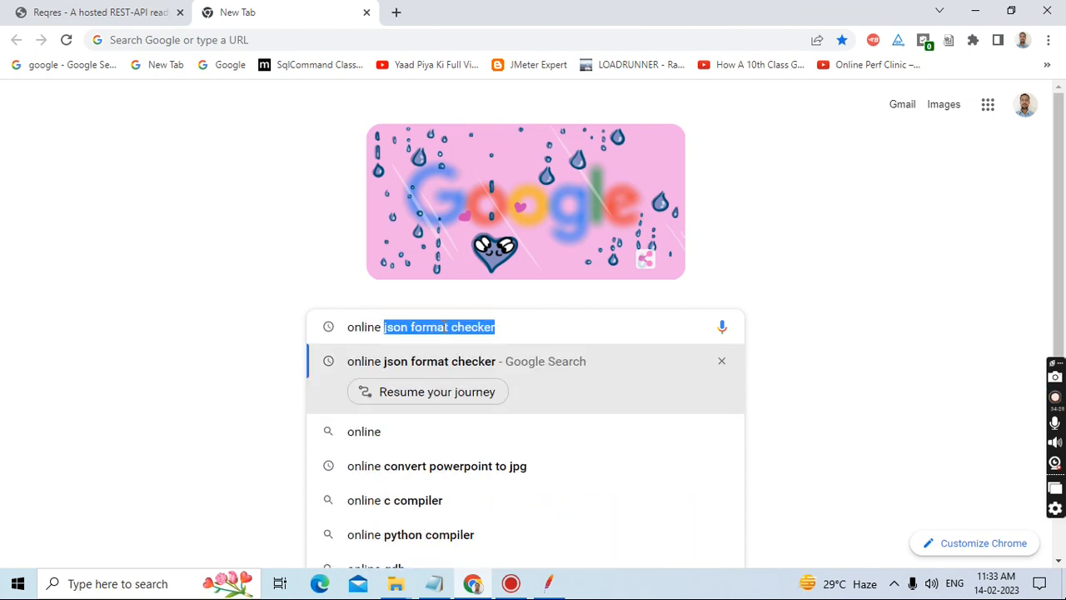
key("Right")
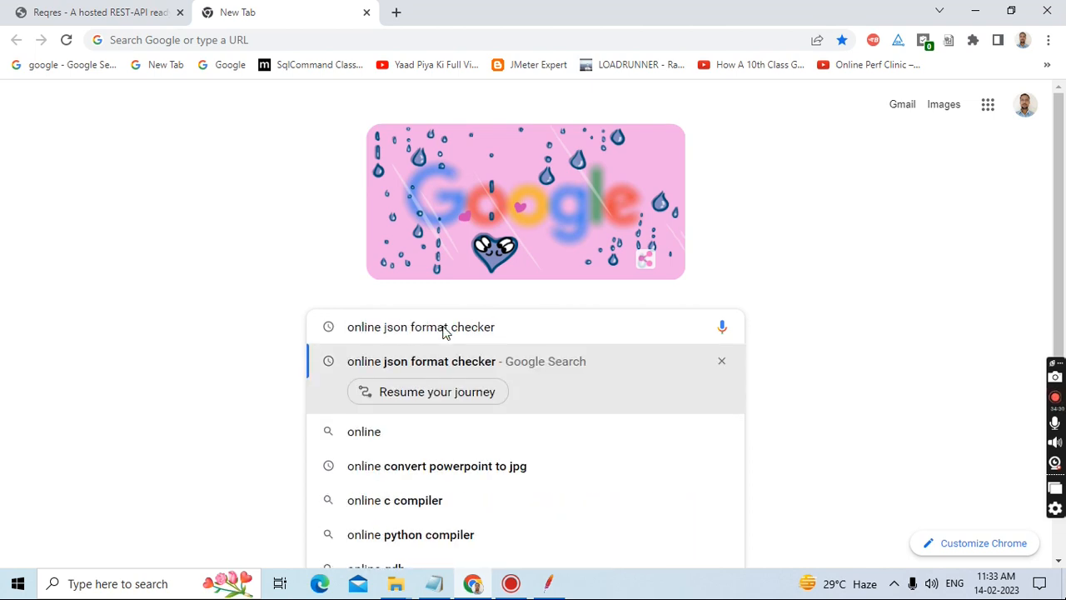
key("Return")
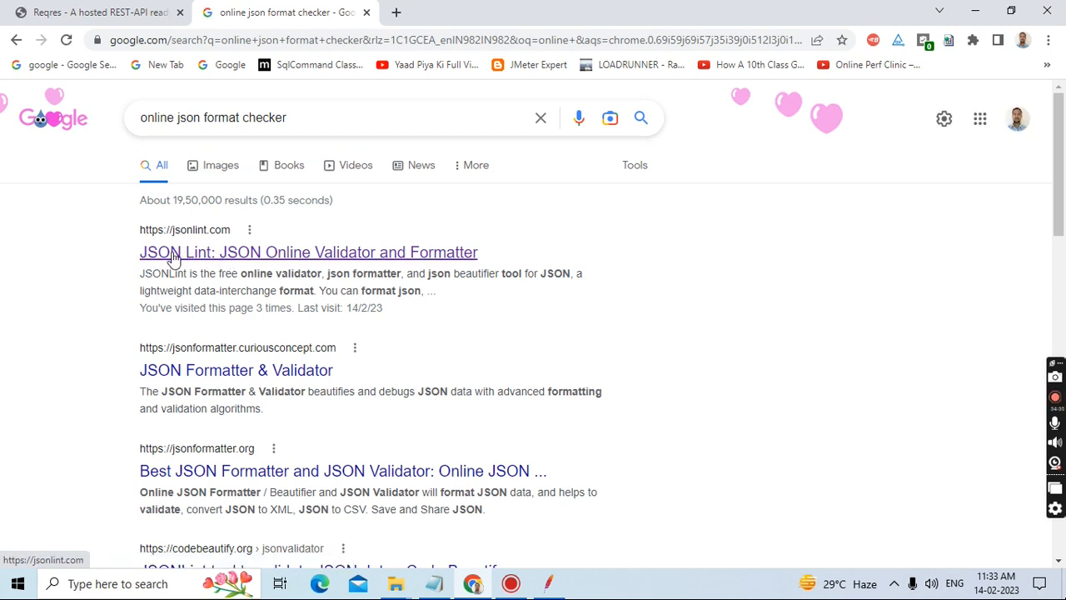
left_click(199, 259)
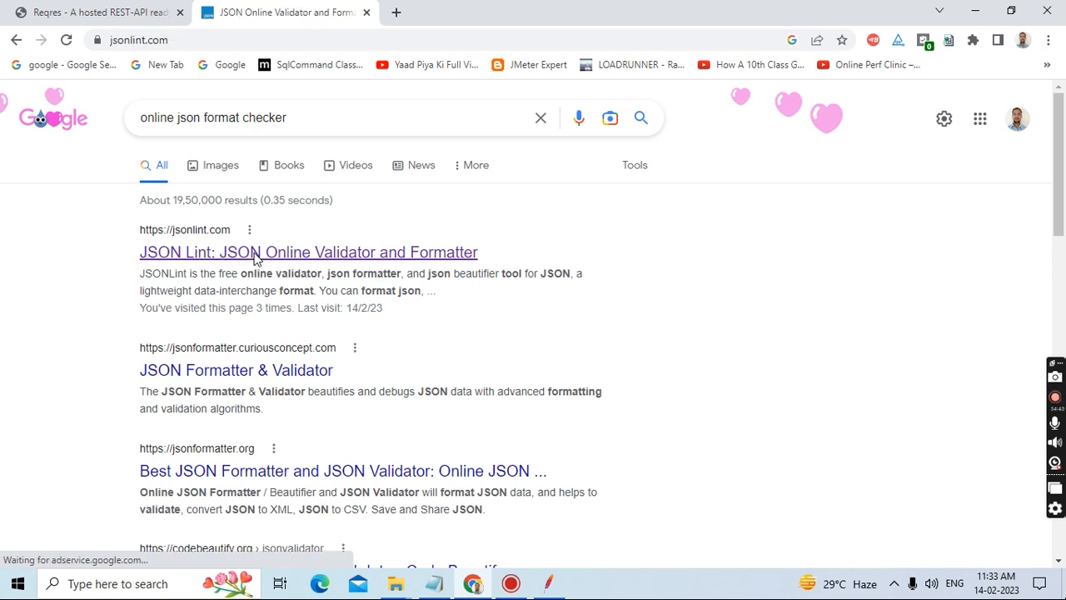
left_click(336, 234)
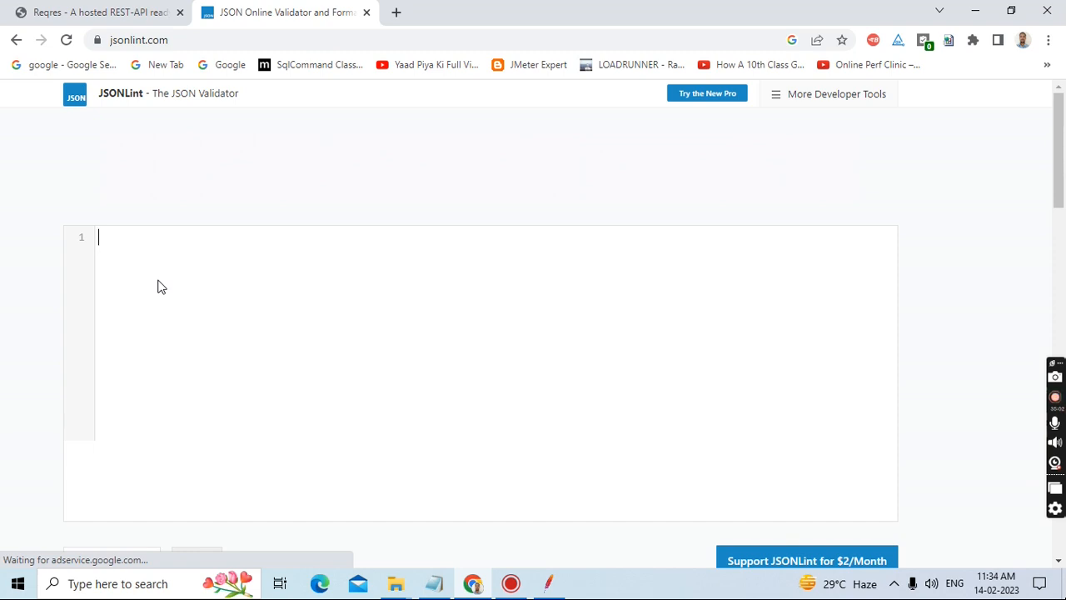
left_click(139, 245)
Return to JMeter's Post_Request, then switch to Notepad and review the API request notes up to their heading.
left_click(556, 588)
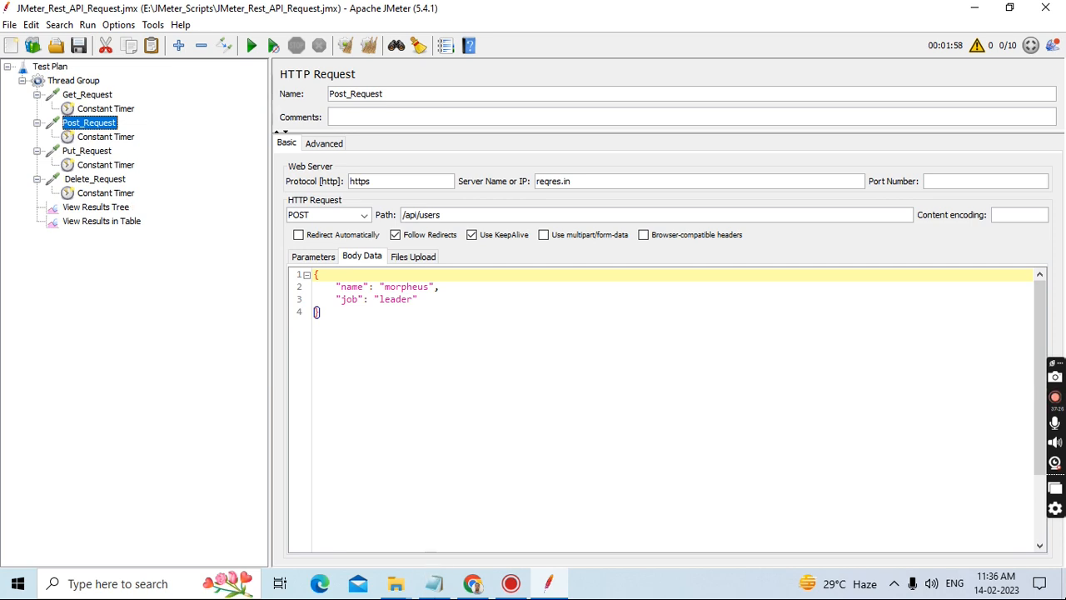
left_click(440, 588)
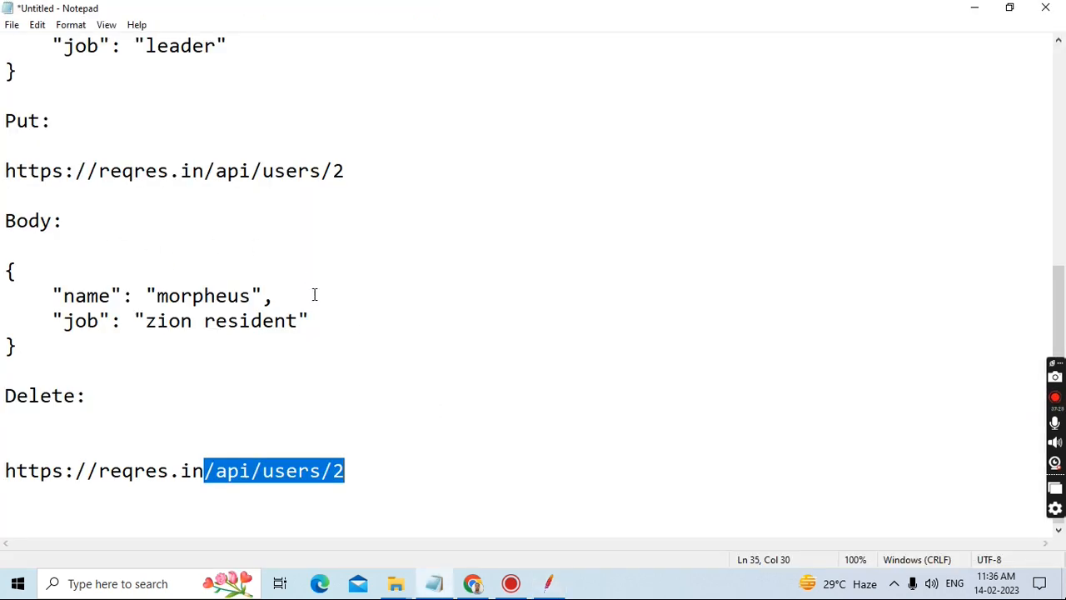
scroll(361, 366, "up", 4)
scroll(362, 367, "up", 2)
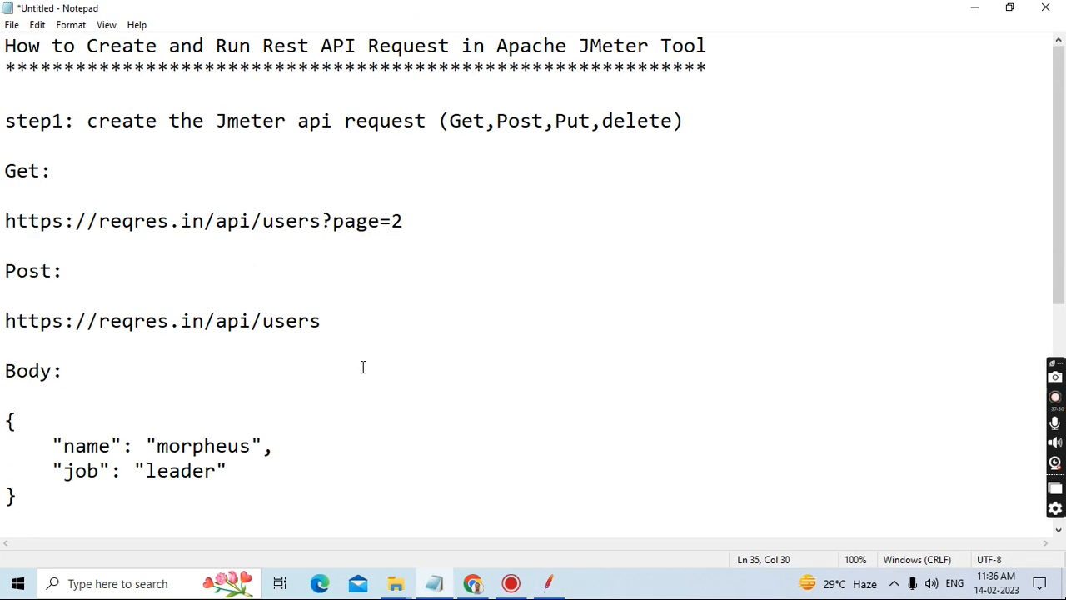